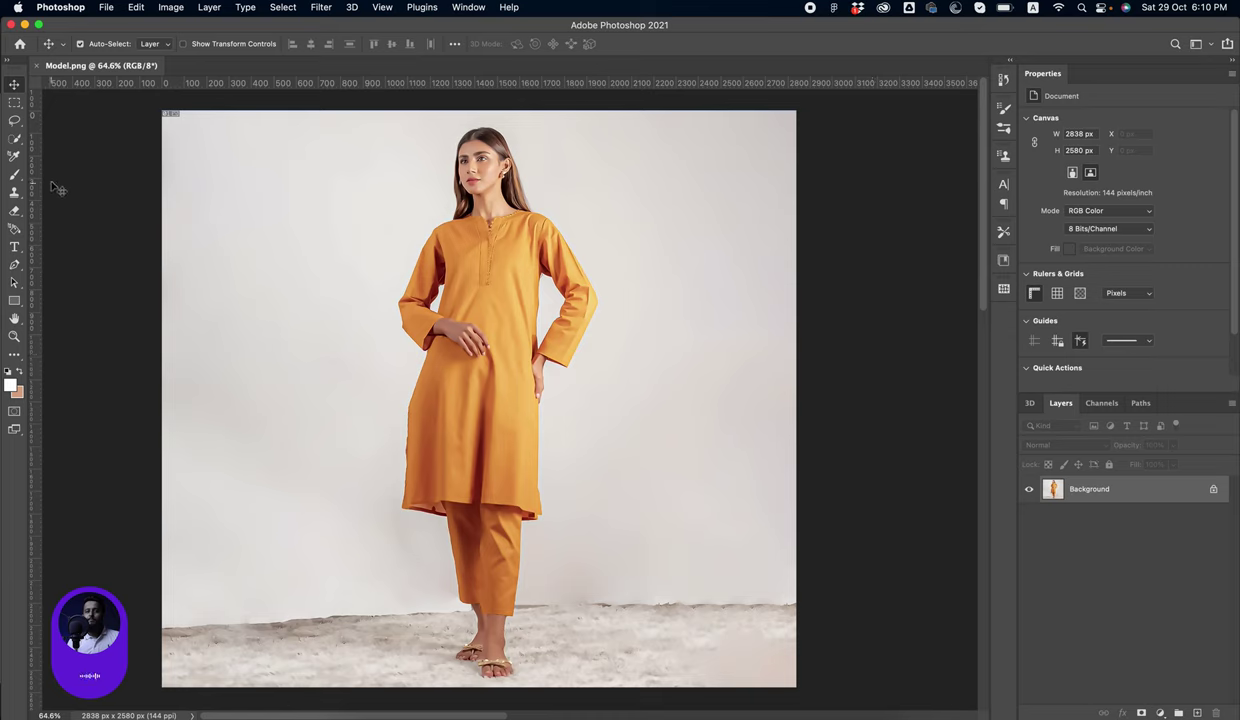
Select the model's figure on Model.png using the Quick Selection tool's Select Subject
left_click(15, 141)
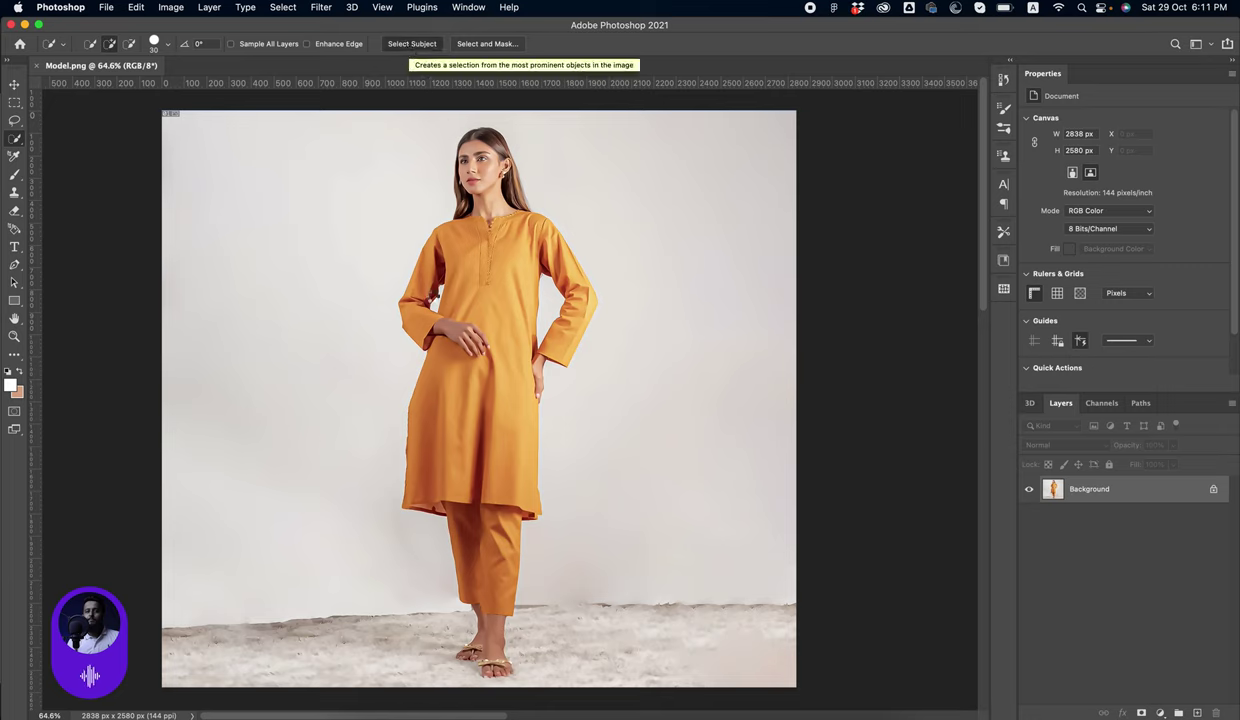
left_click(412, 44)
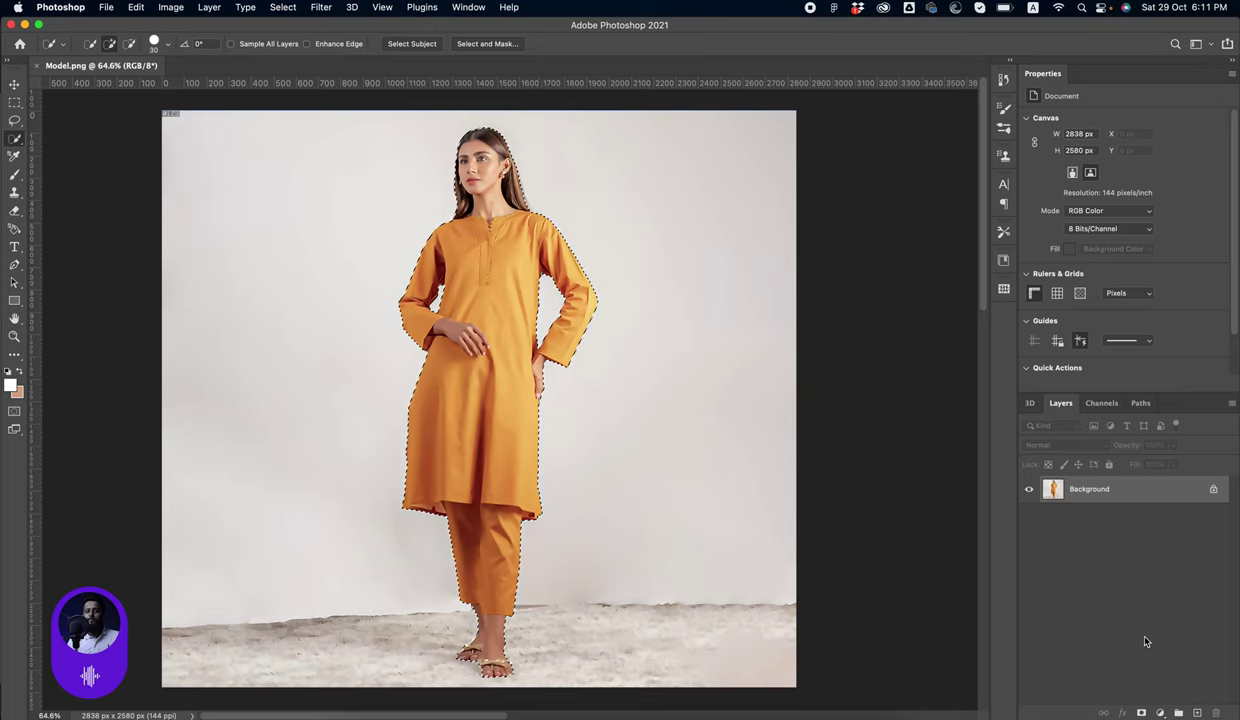
Copy the selected model onto a new Layer 1 above Background
key("ctrl+j")
key("v")
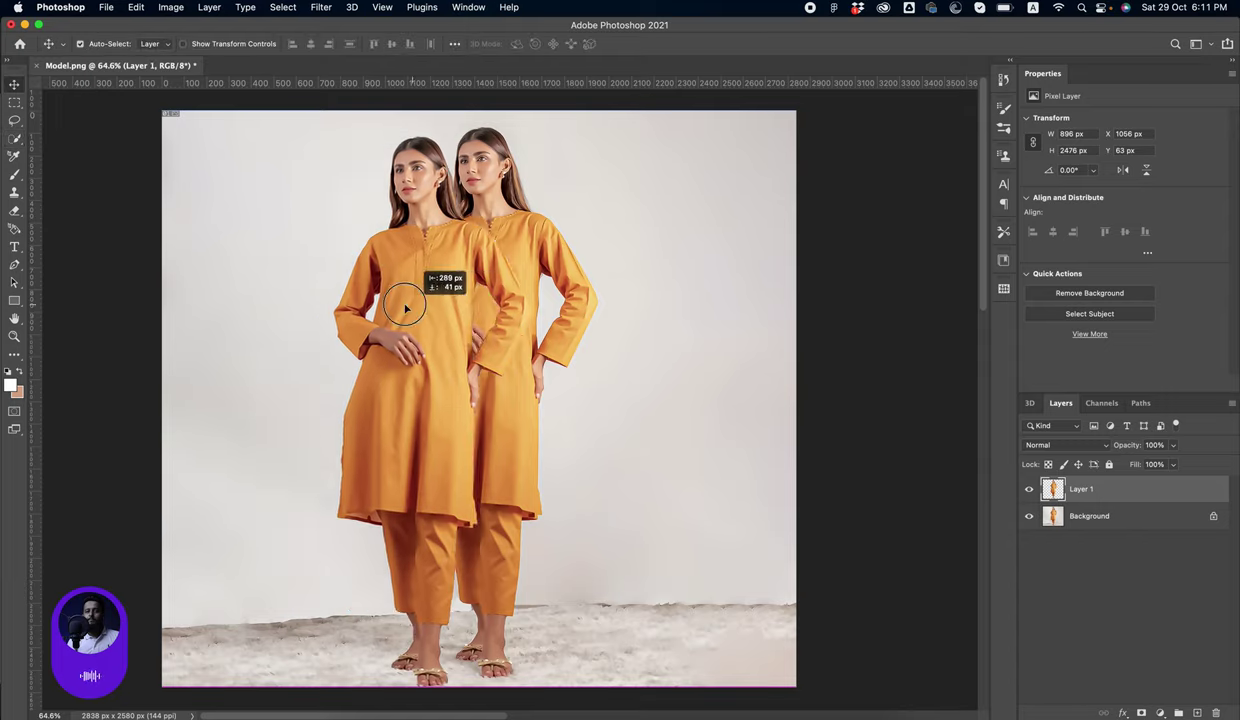
left_click_drag(468, 288, 473, 252)
left_click_drag(619, 298, 585, 278)
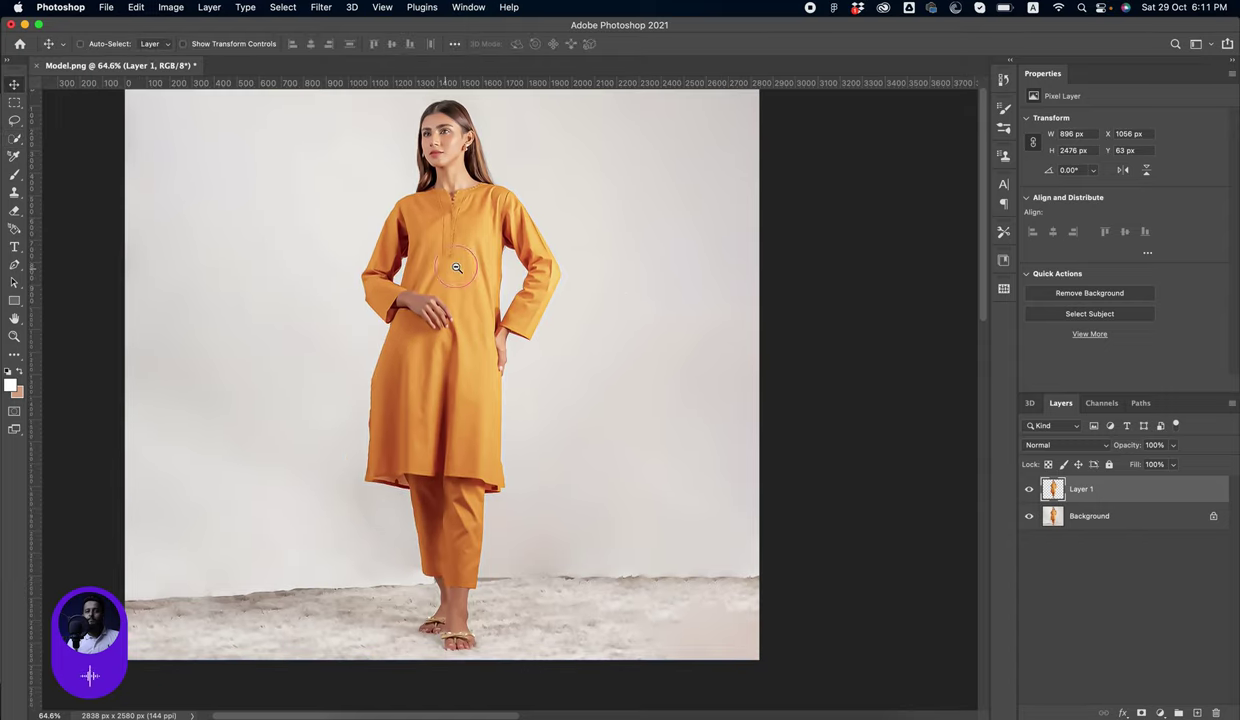
scroll(585, 278, "up", 5)
scroll(470, 268, "down", 3)
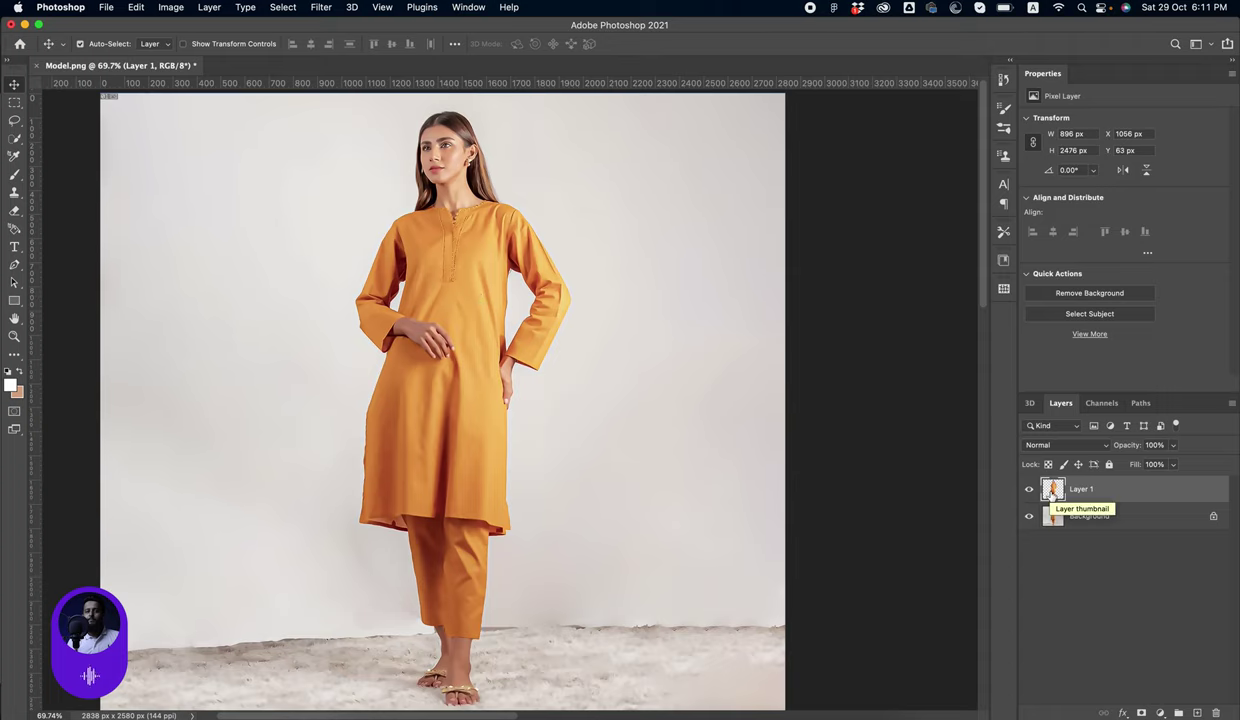
Desaturate Layer 1 to grayscale, checking it against the colour version, and zoom to the upper kurta
key("super+shift+u")
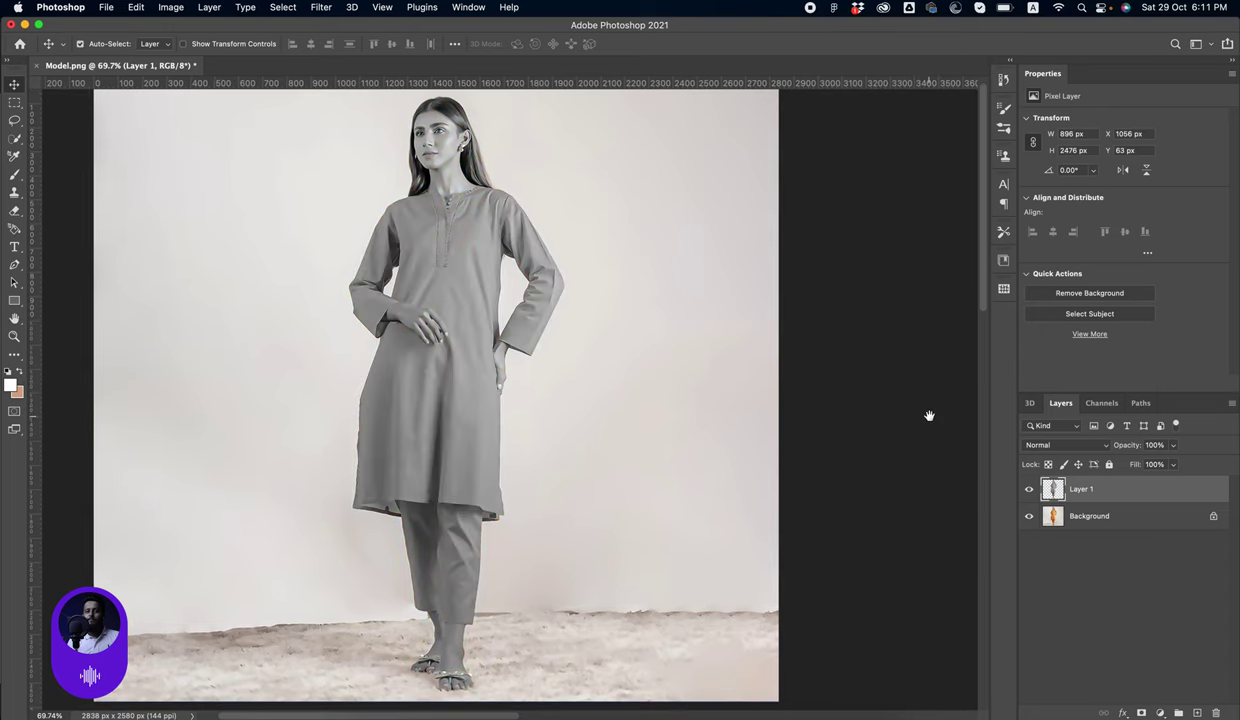
scroll(473, 353, "up", 2)
left_click_drag(616, 360, 618, 347)
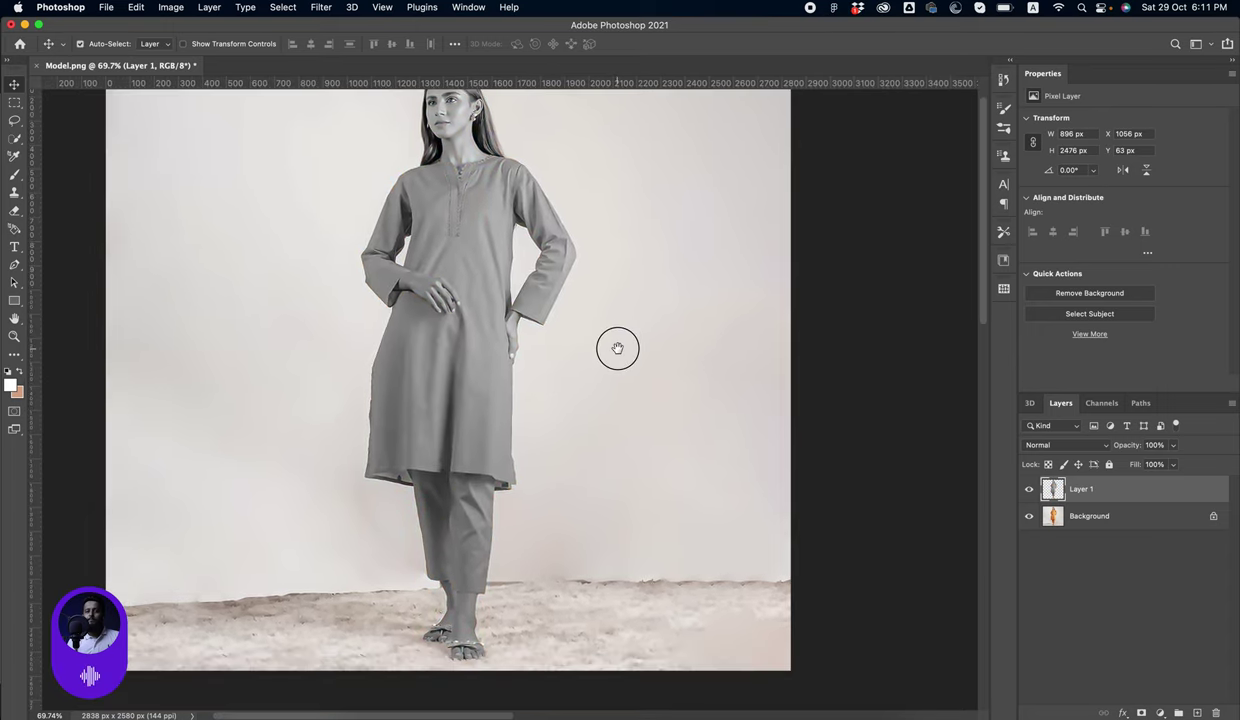
key("super+z")
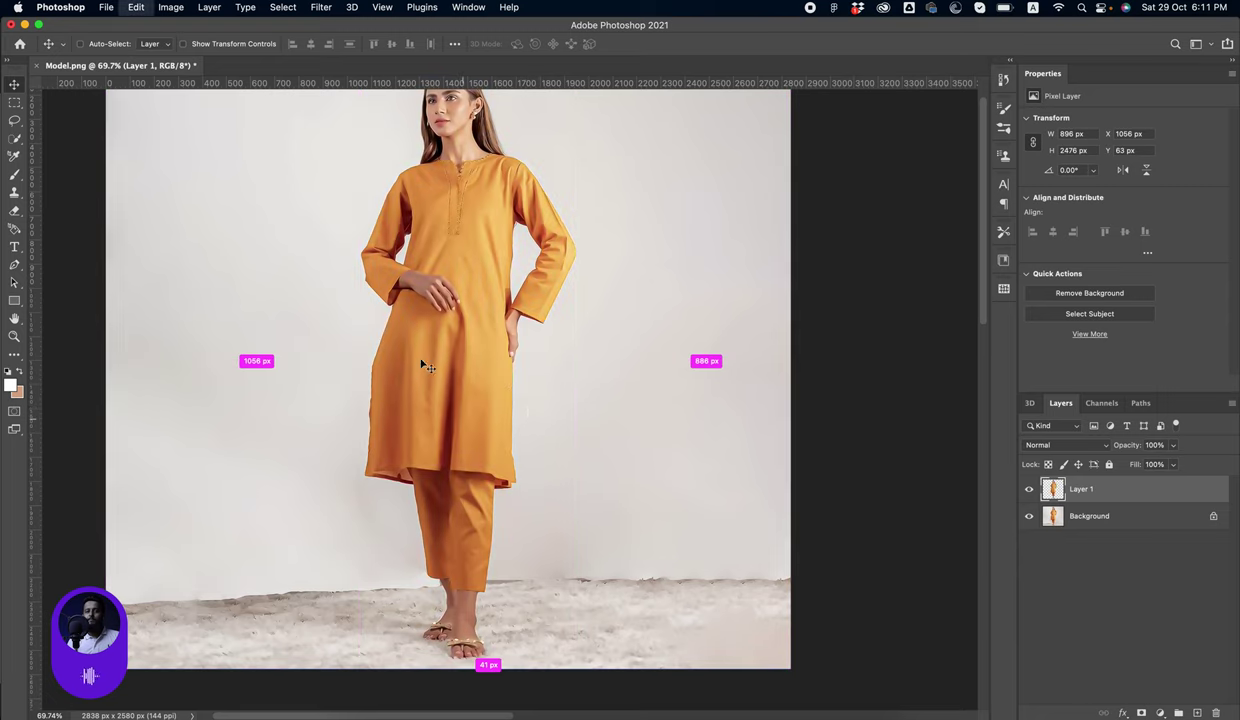
key("super+shift+z")
left_click_drag(509, 390, 452, 403)
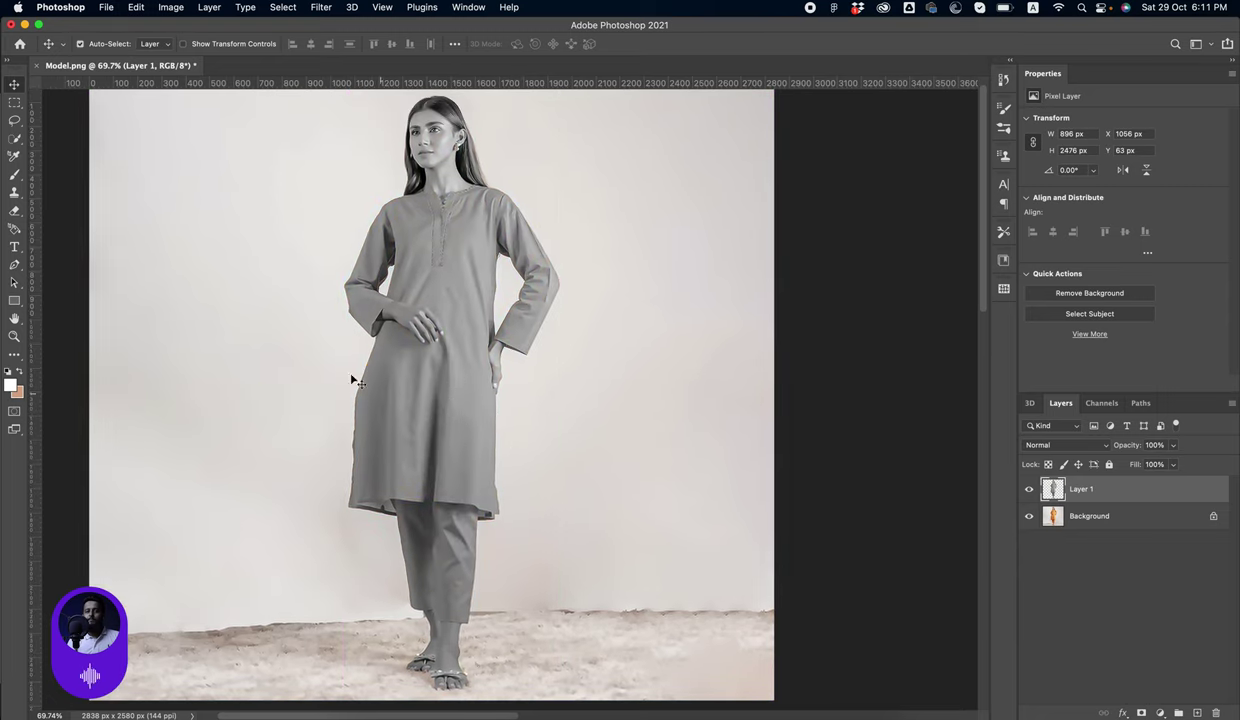
mouse_move(465, 360)
left_mouse_down()
mouse_move(498, 378)
mouse_move(493, 430)
mouse_move(507, 437)
left_mouse_up()
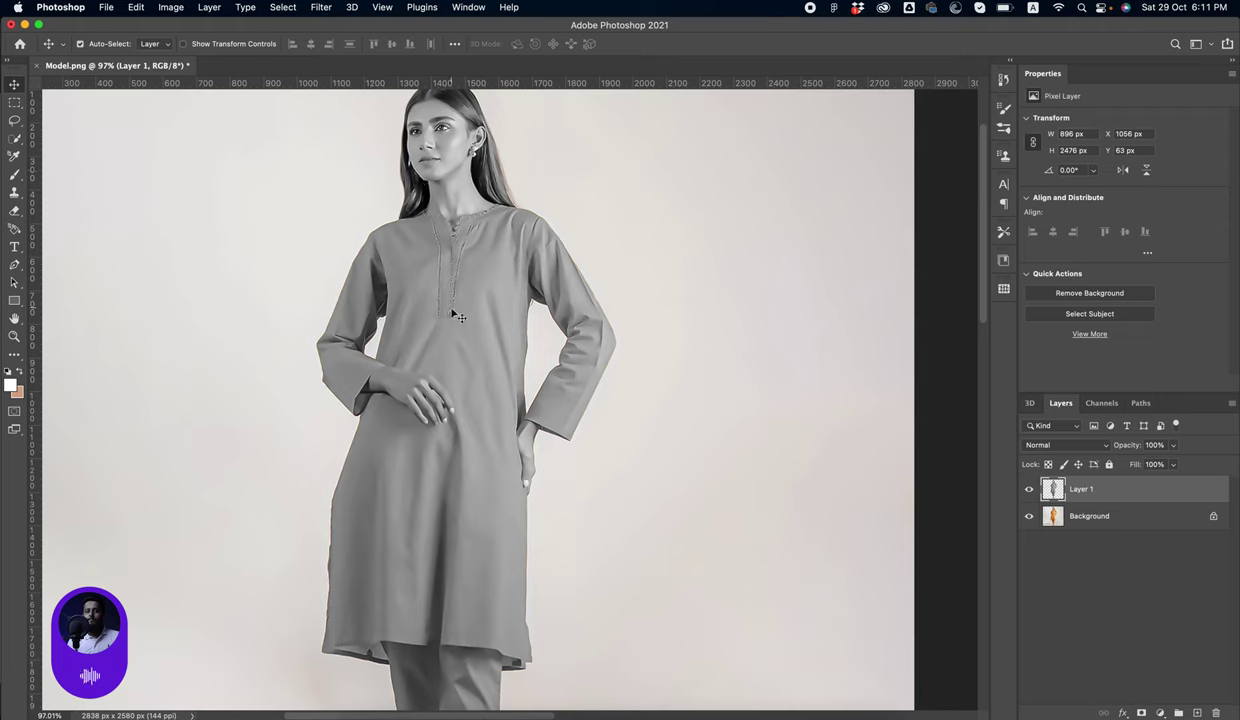
mouse_move(516, 497)
left_mouse_down()
mouse_move(470, 415)
mouse_move(503, 443)
left_mouse_up()
Start a Pen path at the shoulder edge, curving down along the arm crease
key("p")
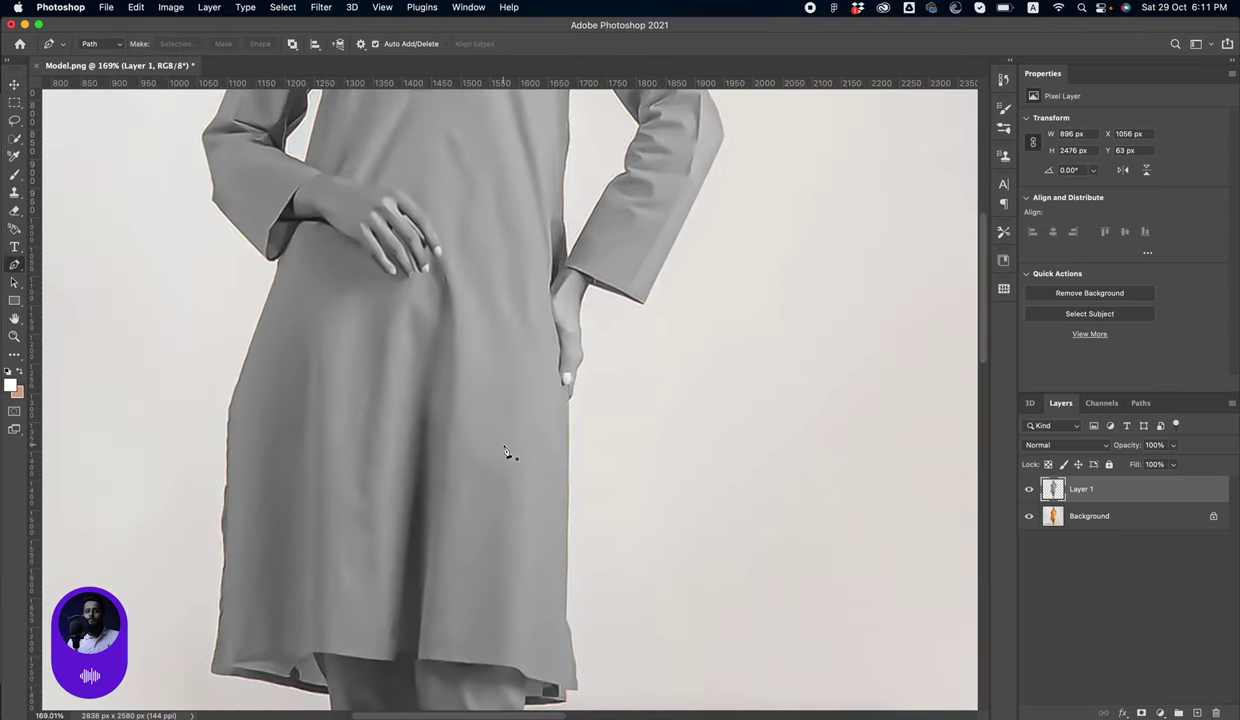
left_click_drag(300, 298, 288, 531)
mouse_move(327, 285)
left_mouse_down()
mouse_move(305, 166)
mouse_move(403, 321)
left_mouse_up()
left_click(381, 282)
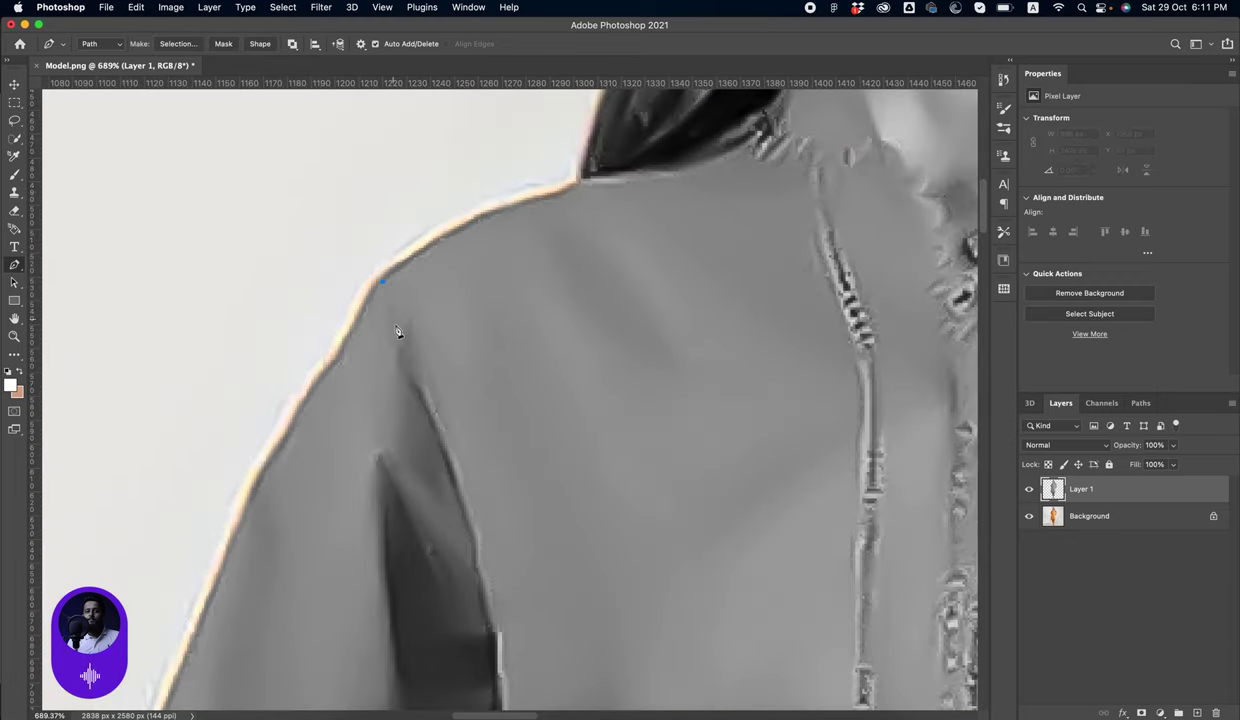
left_click(413, 380)
scroll(493, 495, "down", 5)
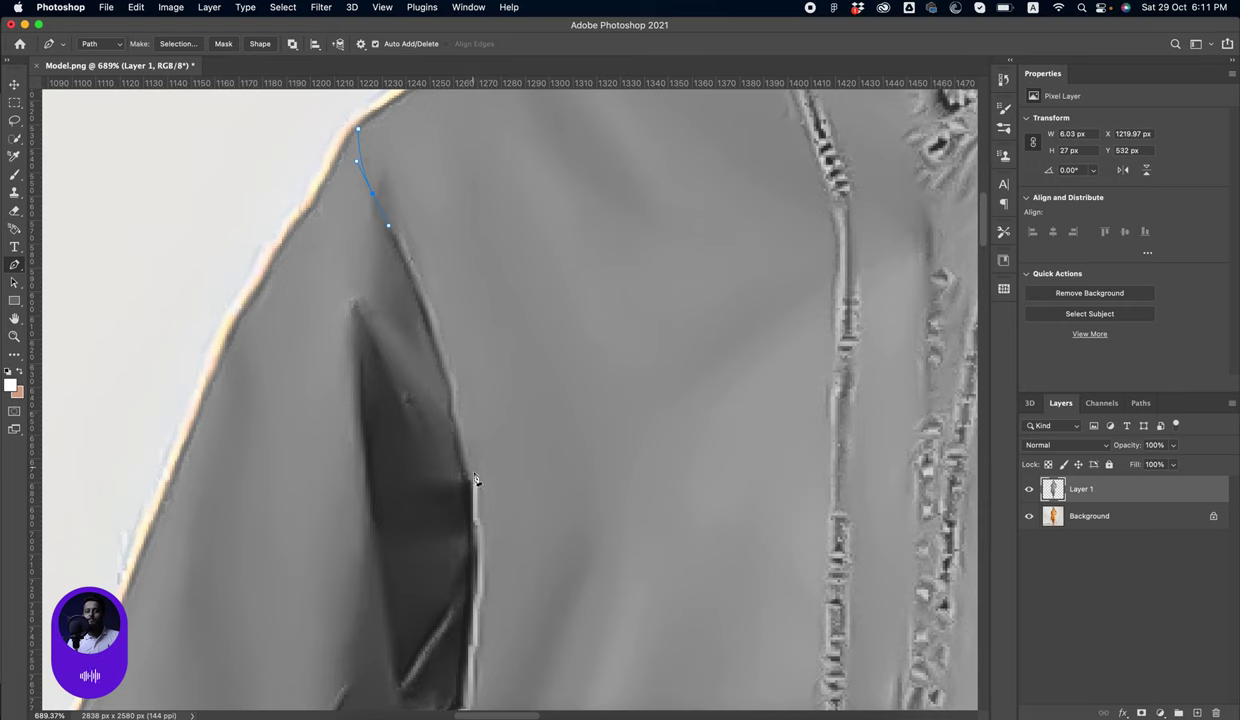
left_click(472, 484)
left_click_drag(476, 562, 509, 211)
scroll(507, 353, "down", 3)
left_click_drag(493, 372, 486, 406)
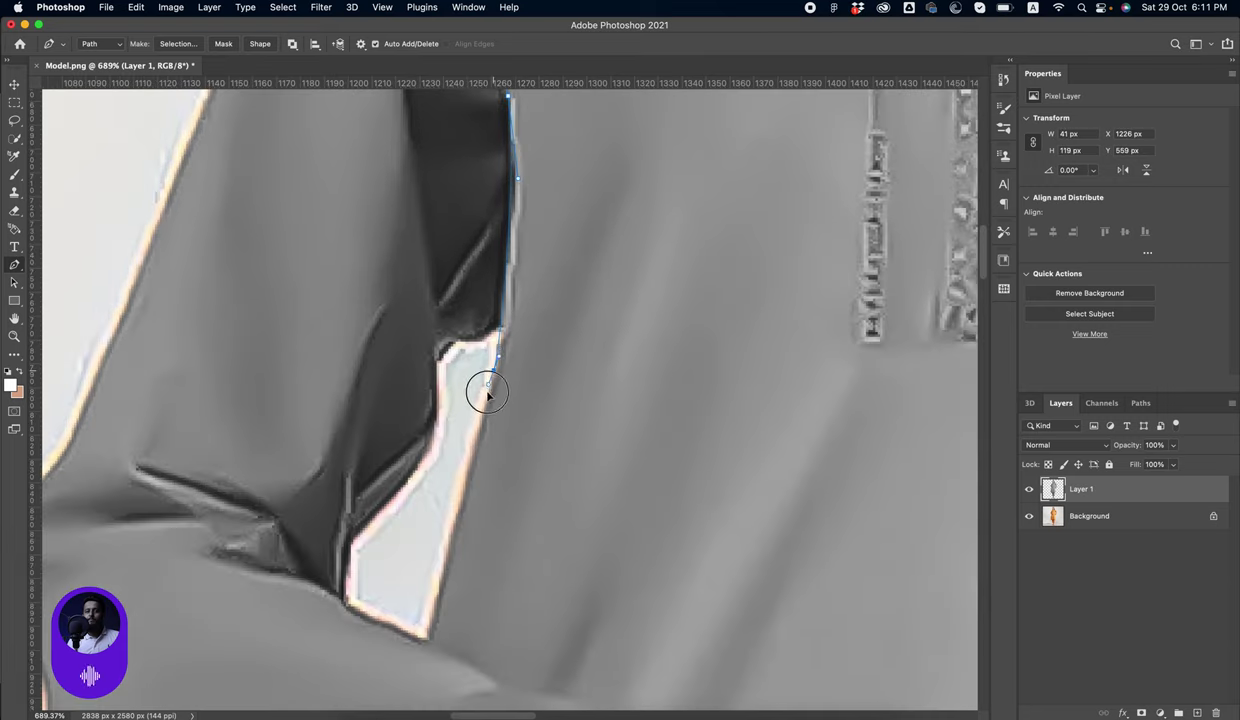
Extend the path to the wrist, along the top of the hand and around the first fingertip
left_click(423, 578)
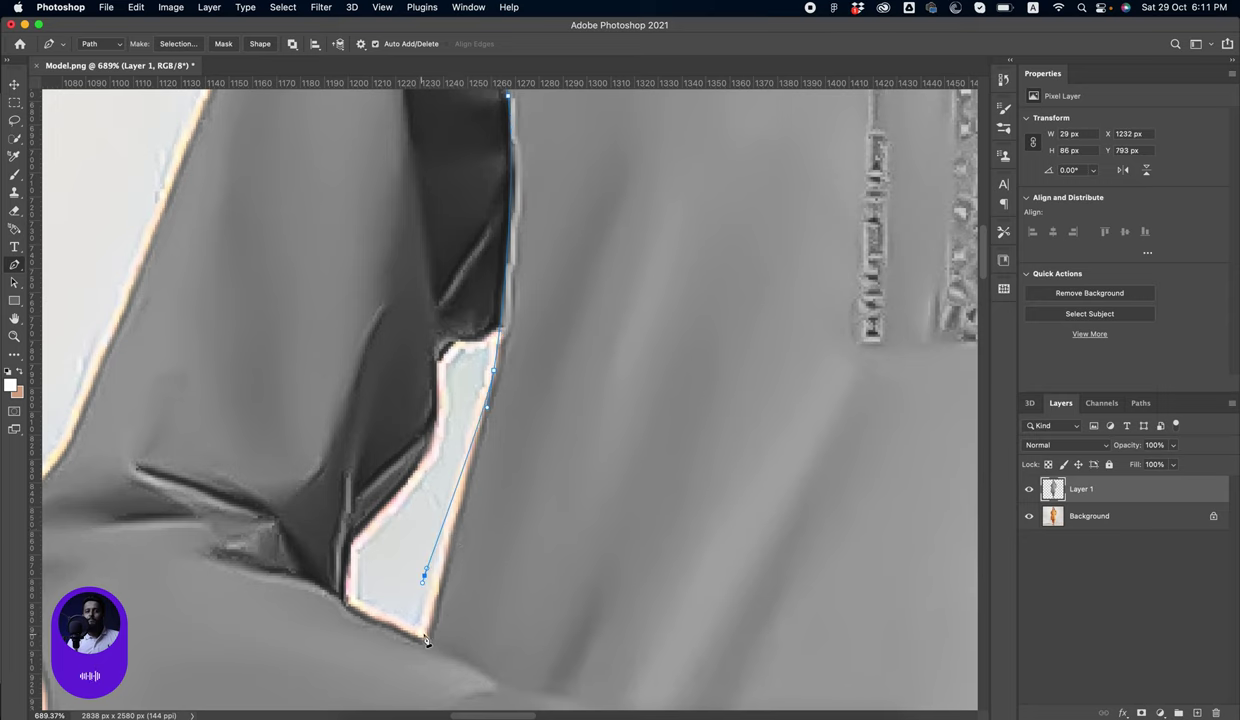
left_click_drag(429, 643, 323, 257)
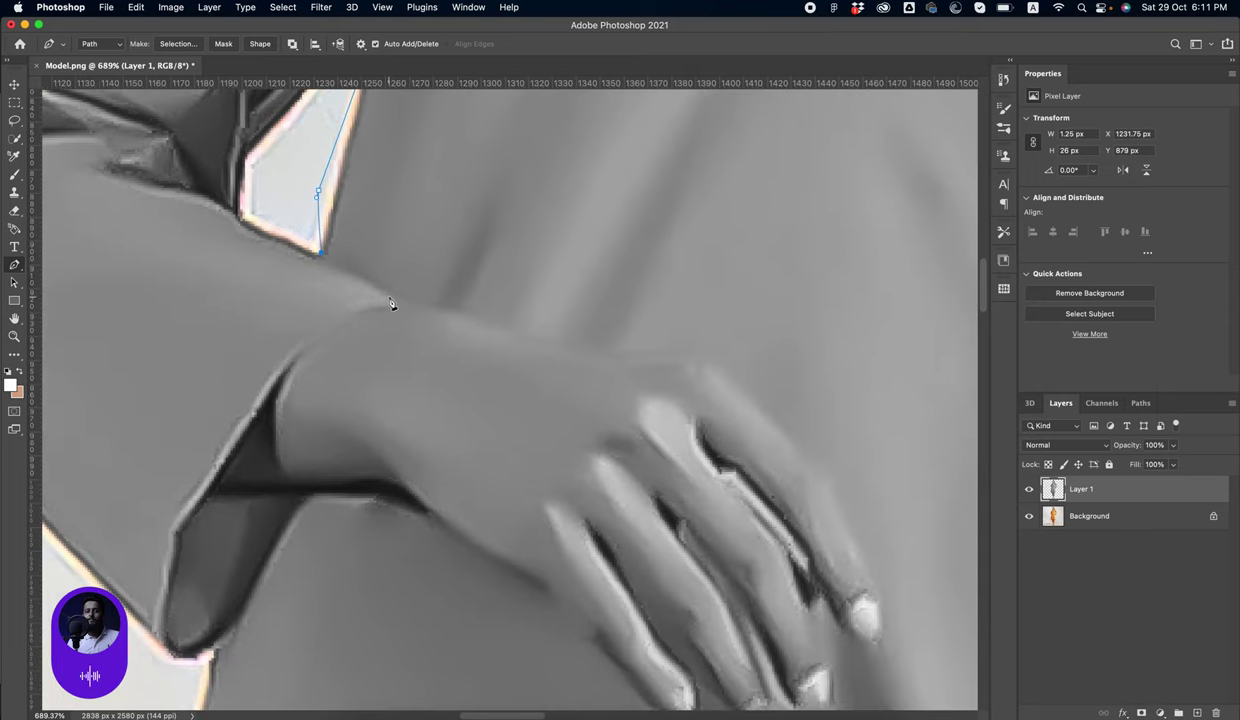
left_click_drag(398, 298, 398, 298)
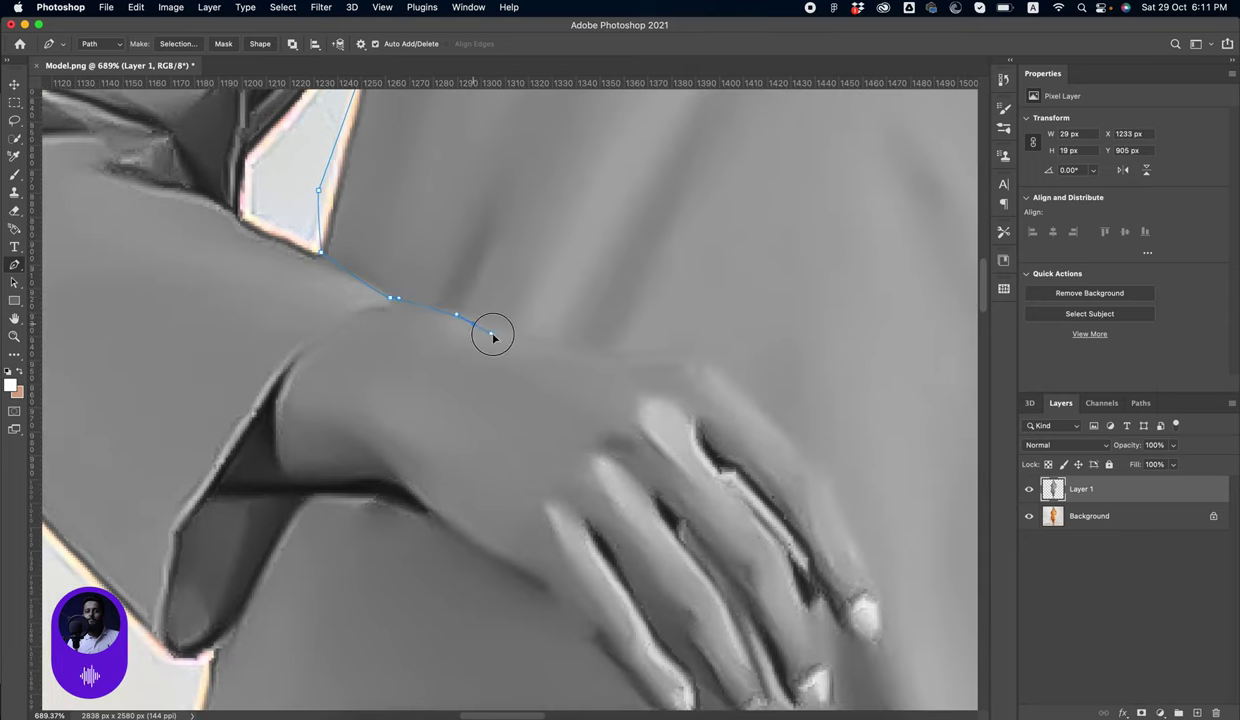
left_click_drag(493, 337, 606, 352)
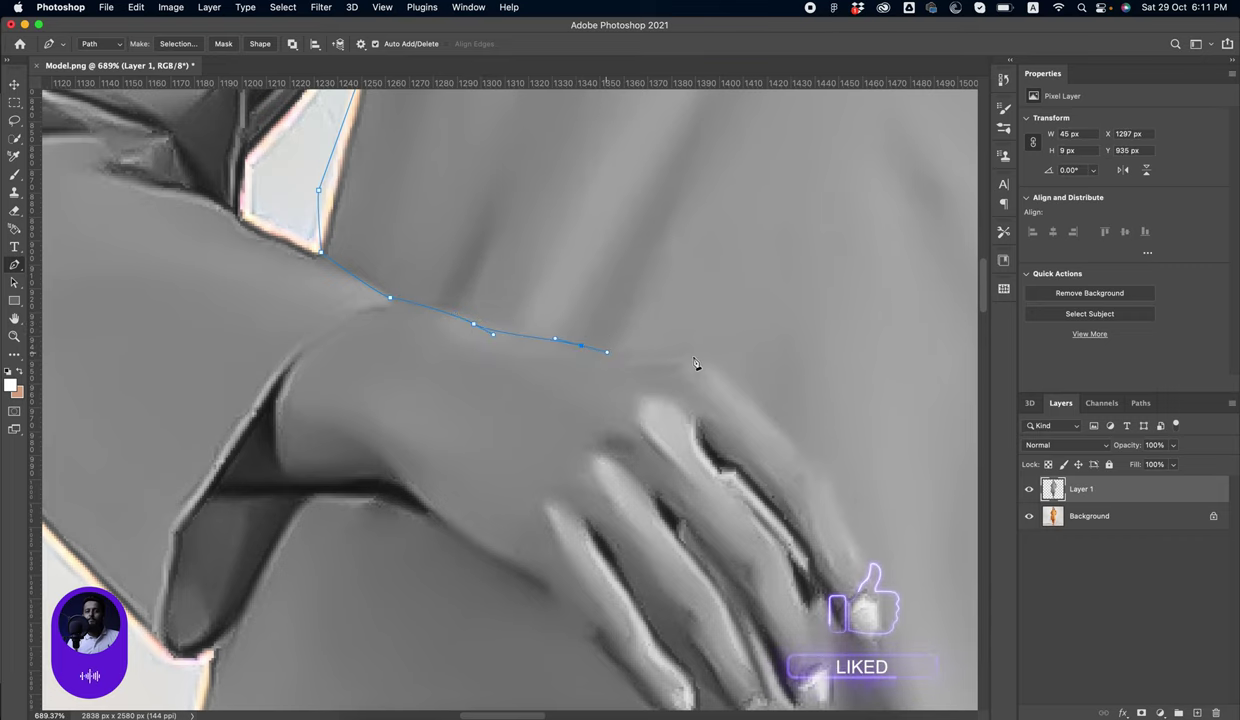
mouse_move(725, 382)
left_mouse_down()
mouse_move(457, 249)
mouse_move(532, 250)
mouse_move(544, 281)
left_mouse_up()
left_click_drag(603, 366, 620, 411)
mouse_move(652, 491)
left_mouse_down()
mouse_move(647, 519)
mouse_move(611, 510)
left_mouse_up()
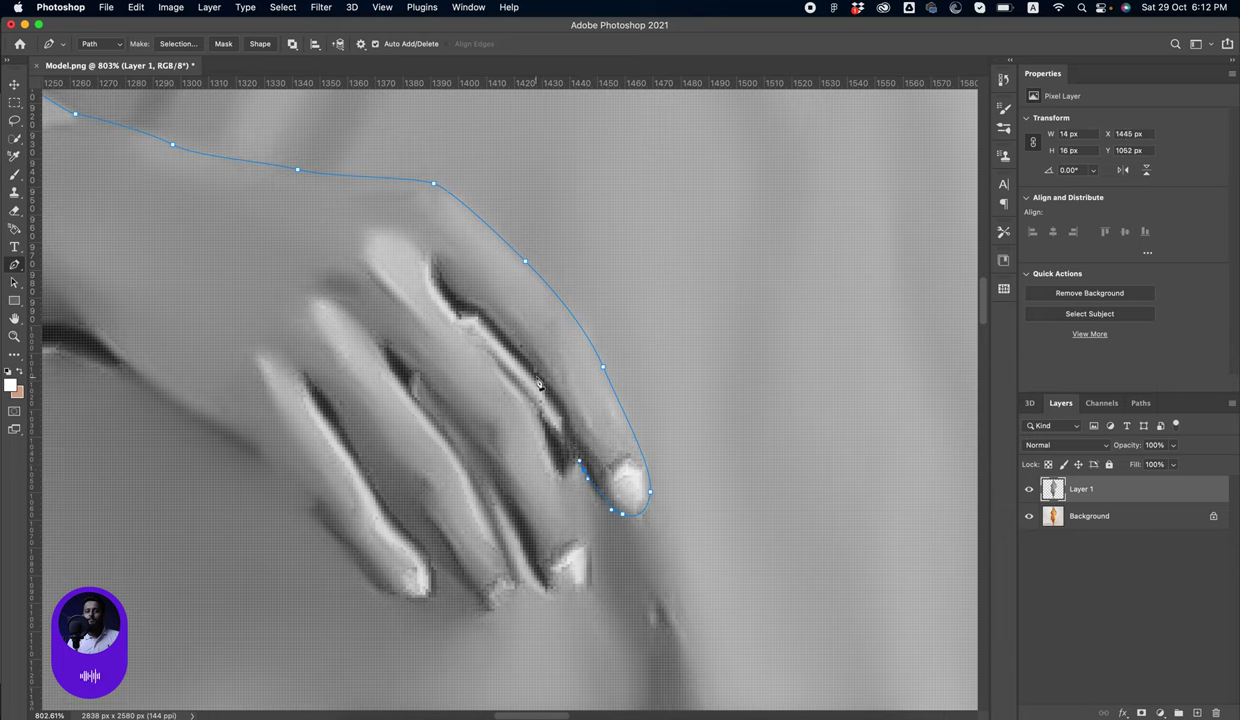
Trace the path back up the first finger and around the second fingertip into the next gap
left_click_drag(551, 382, 520, 370)
left_click_drag(477, 310, 450, 303)
left_click(463, 319)
left_click(526, 396)
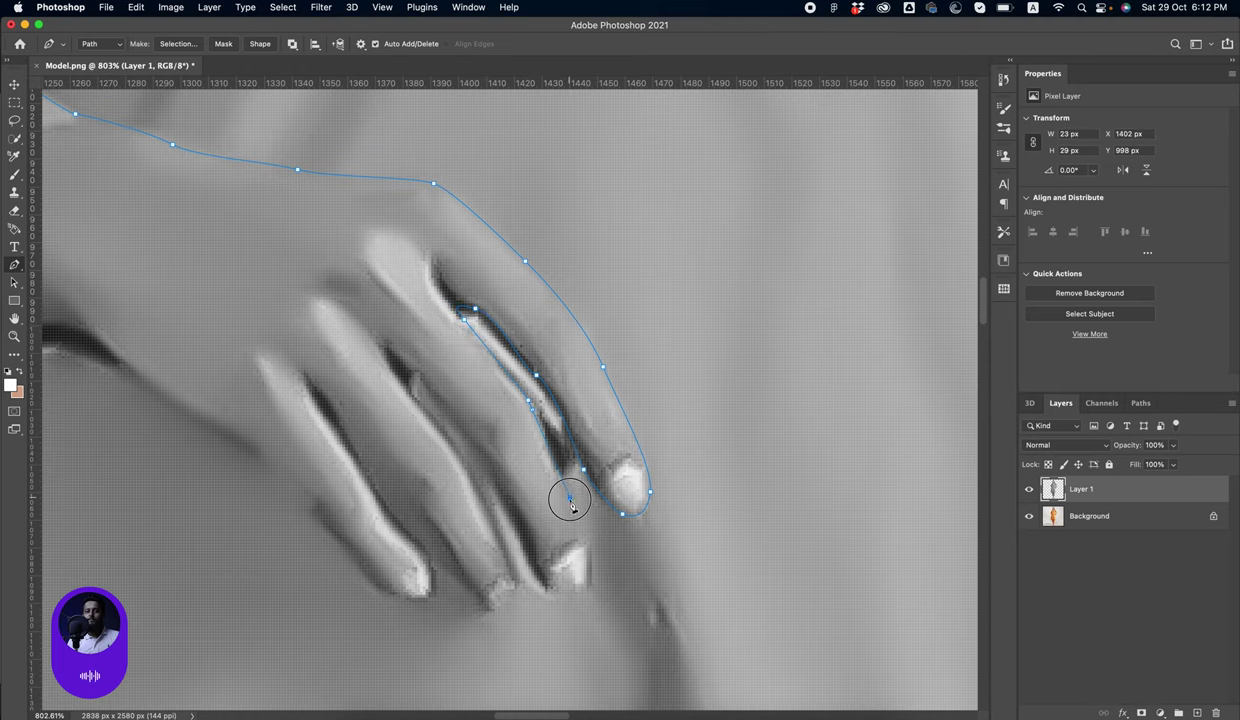
mouse_move(591, 589)
left_mouse_down()
mouse_move(547, 494)
mouse_move(526, 507)
left_mouse_up()
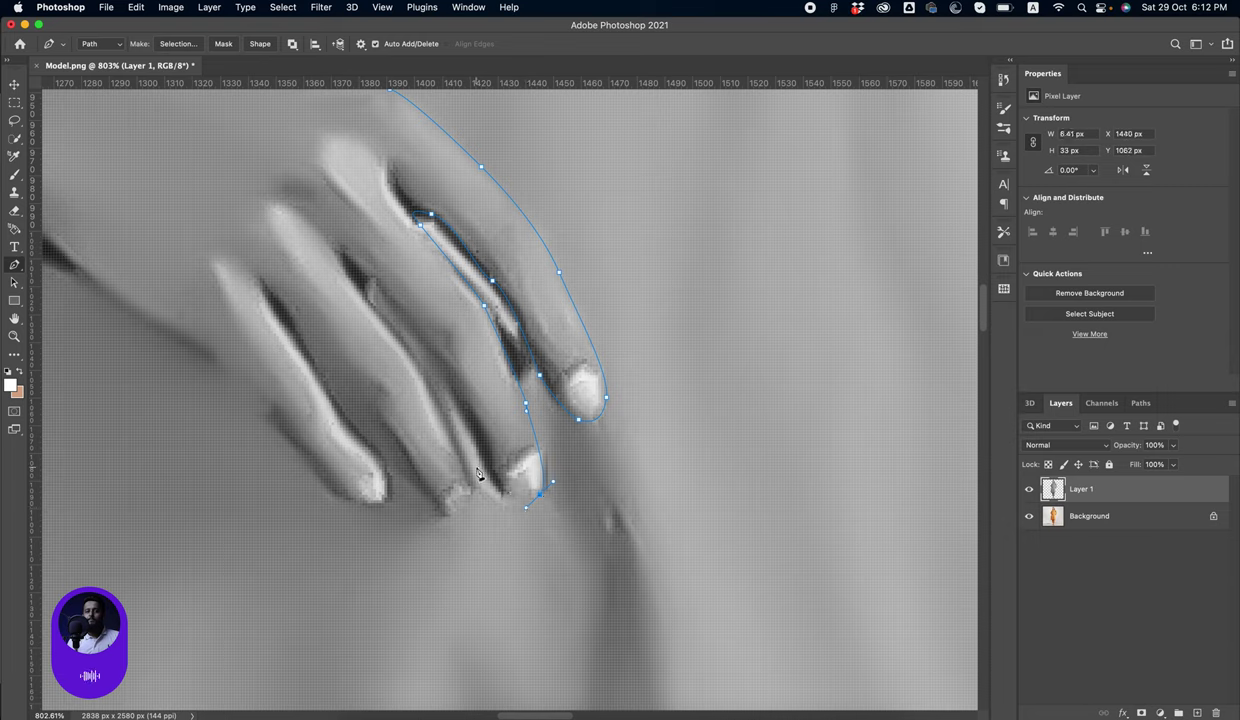
left_click_drag(473, 464, 457, 410)
left_click(369, 271)
left_click_drag(342, 265, 349, 275)
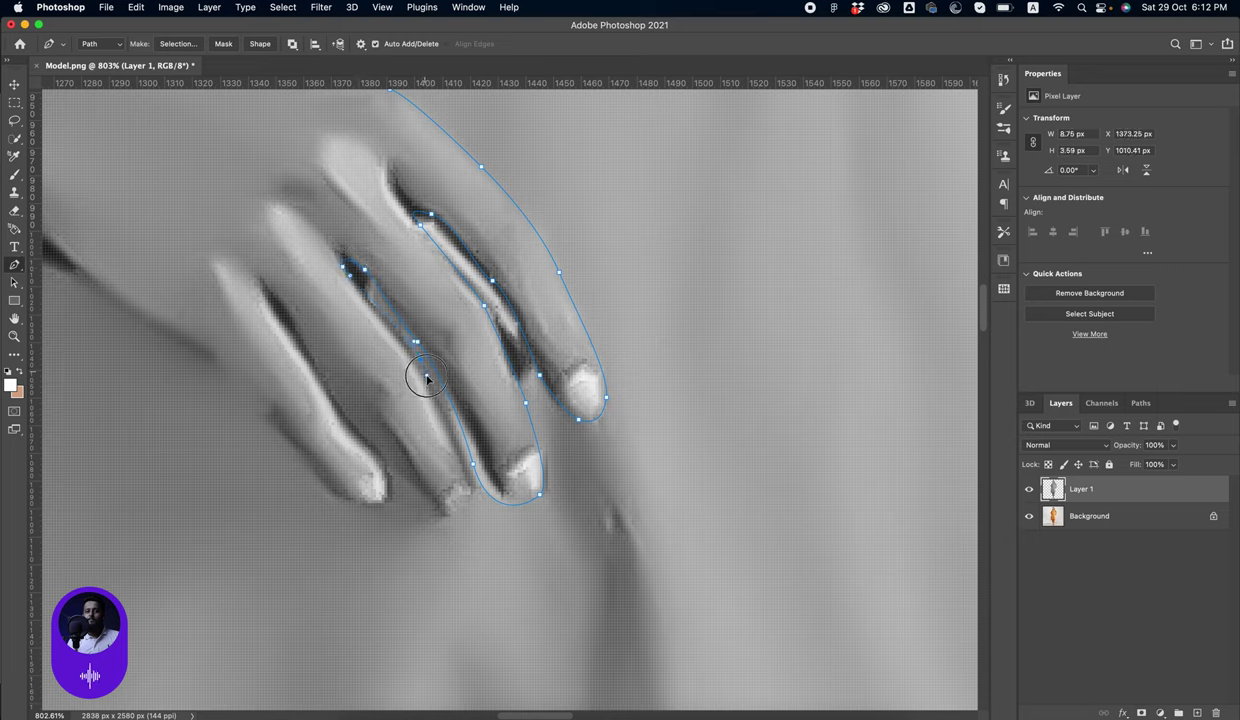
Curve the path around the third and last fingertips and the gap between them
left_click_drag(426, 377, 433, 395)
mouse_move(467, 515)
left_mouse_down()
mouse_move(462, 532)
mouse_move(413, 480)
left_mouse_up()
left_click_drag(350, 386, 337, 374)
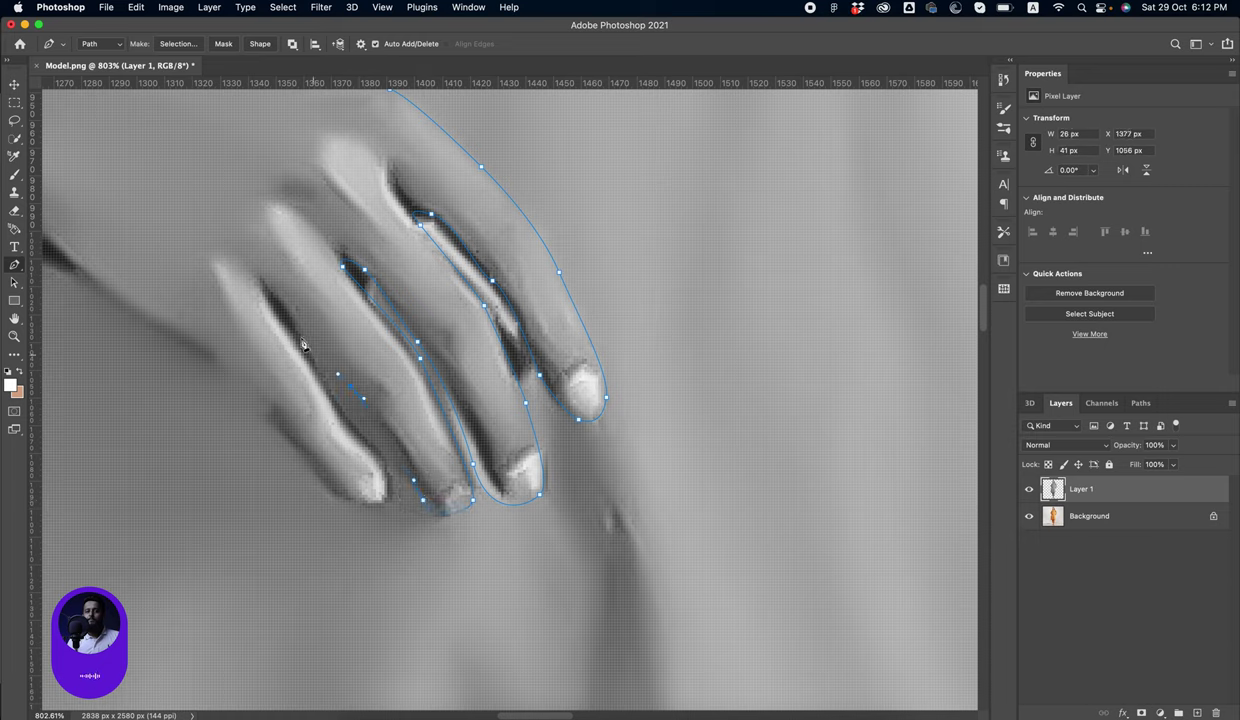
left_click_drag(289, 305, 281, 294)
left_click_drag(384, 505, 368, 519)
Run the path along the hand's underside to where the wrist meets the sleeve
scroll(280, 438, "left", 10)
scroll(280, 438, "up", 3)
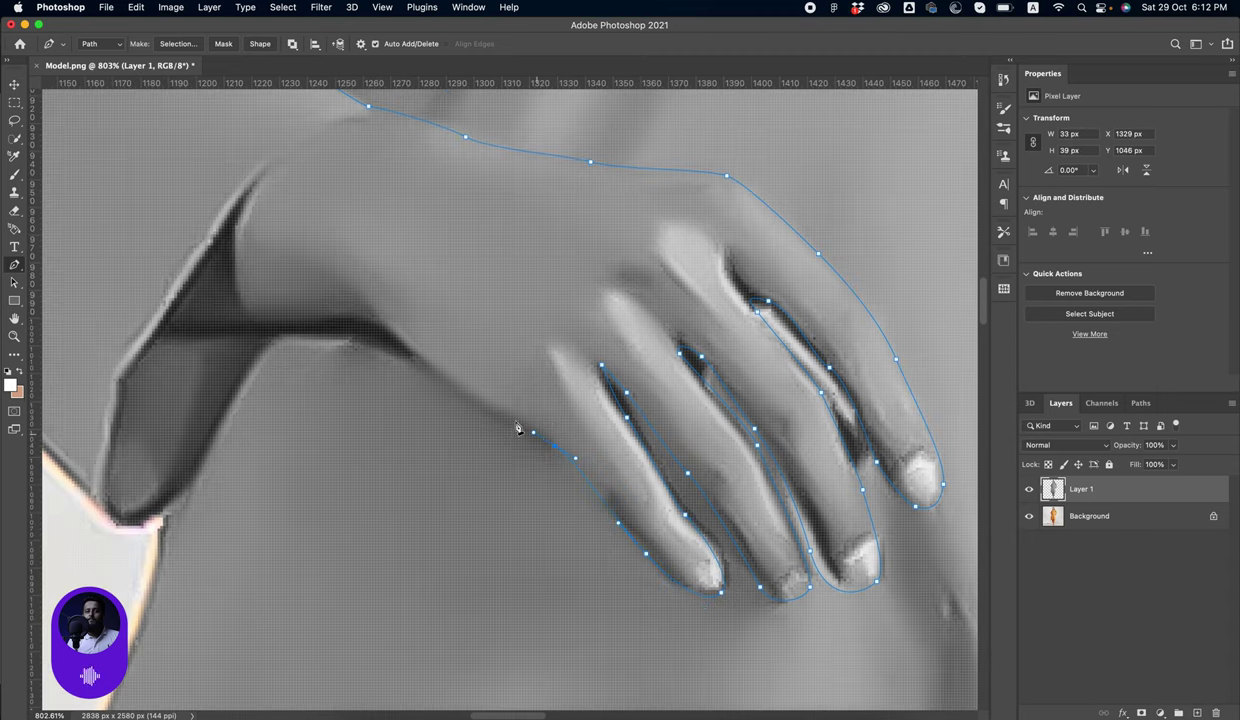
left_click(419, 360)
left_click(272, 332)
left_click(231, 400)
scroll(250, 402, "down", 5)
scroll(250, 402, "left", 5)
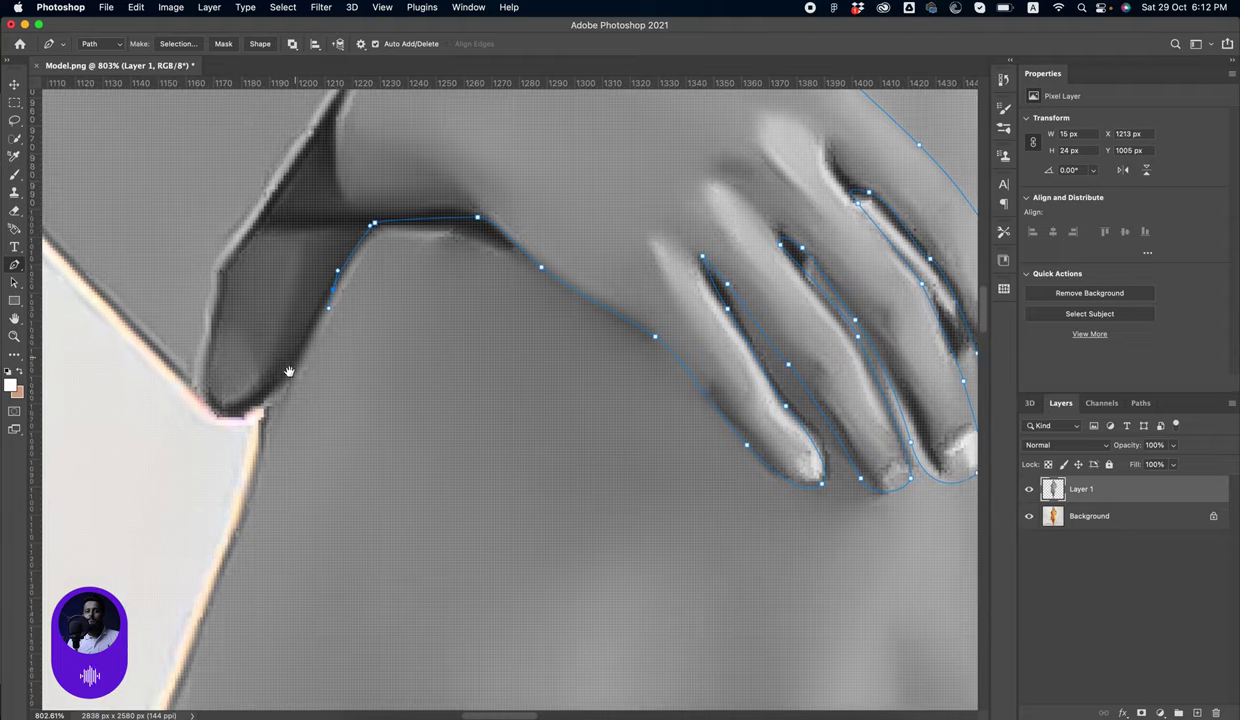
Extend the path down the kurta's side edge toward the hem
scroll(250, 428, "down", 10)
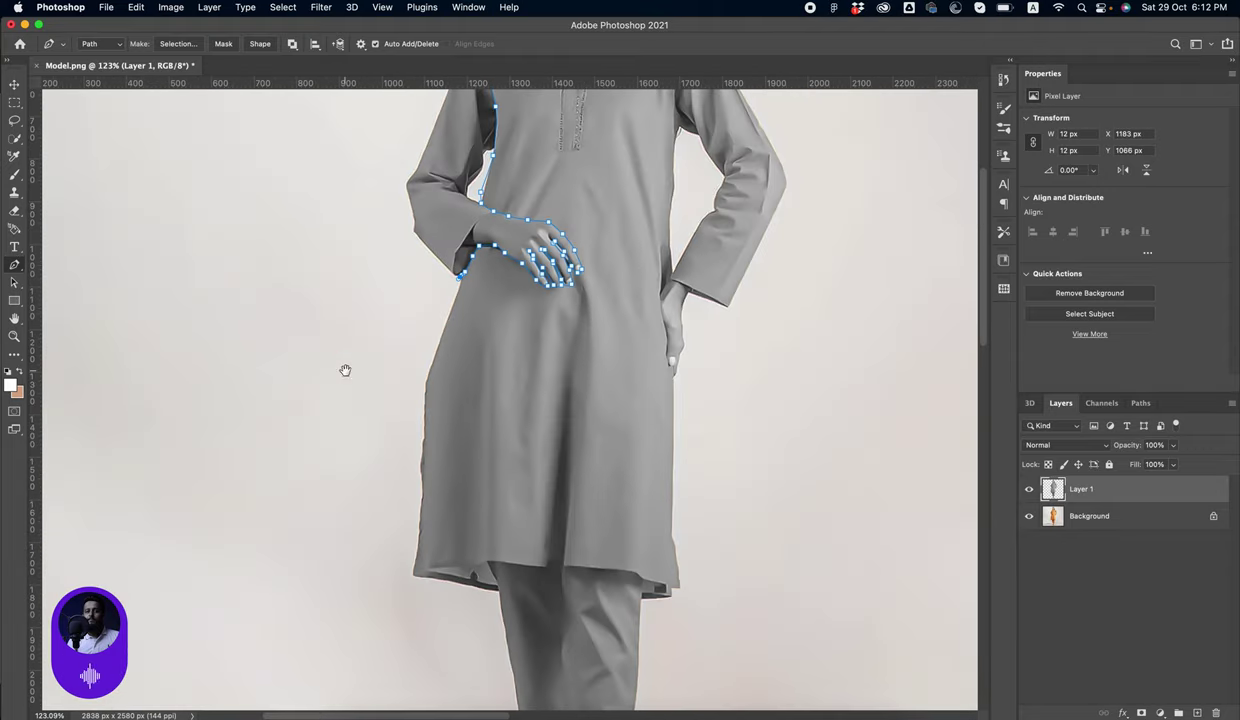
scroll(345, 370, "down", 3)
left_click(350, 312)
left_click(356, 424)
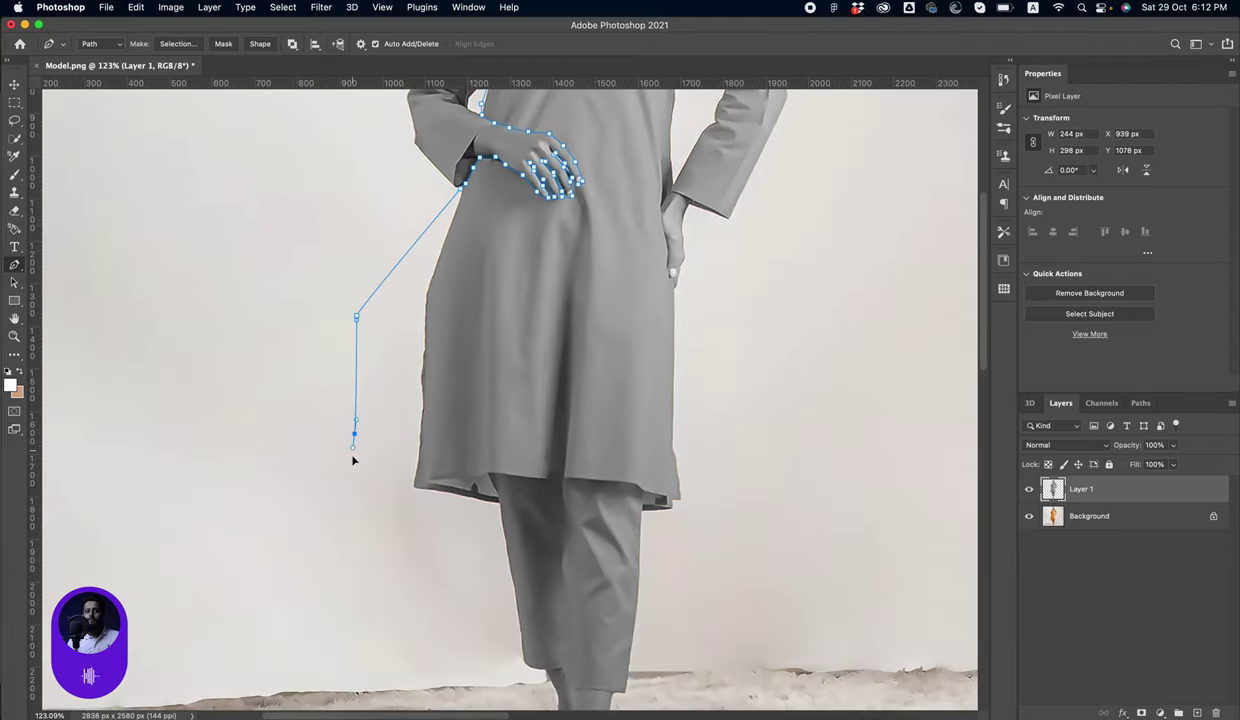
left_click(355, 456)
left_click(360, 466)
mouse_move(407, 467)
left_mouse_down()
mouse_move(476, 476)
mouse_move(430, 507)
mouse_move(464, 507)
left_mouse_up()
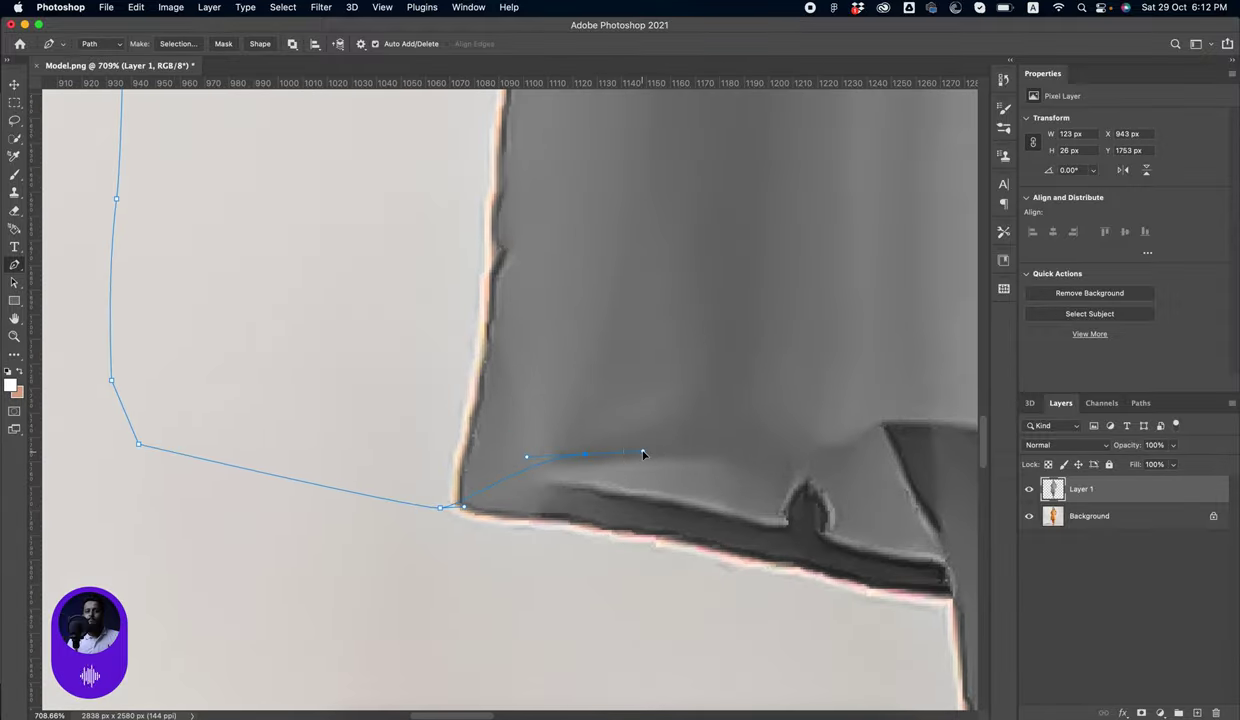
Add curved anchors along the bottom hem to the right corner and side slit
scroll(368, 437, "right", 5)
left_click_drag(488, 428, 553, 416)
key("super+z")
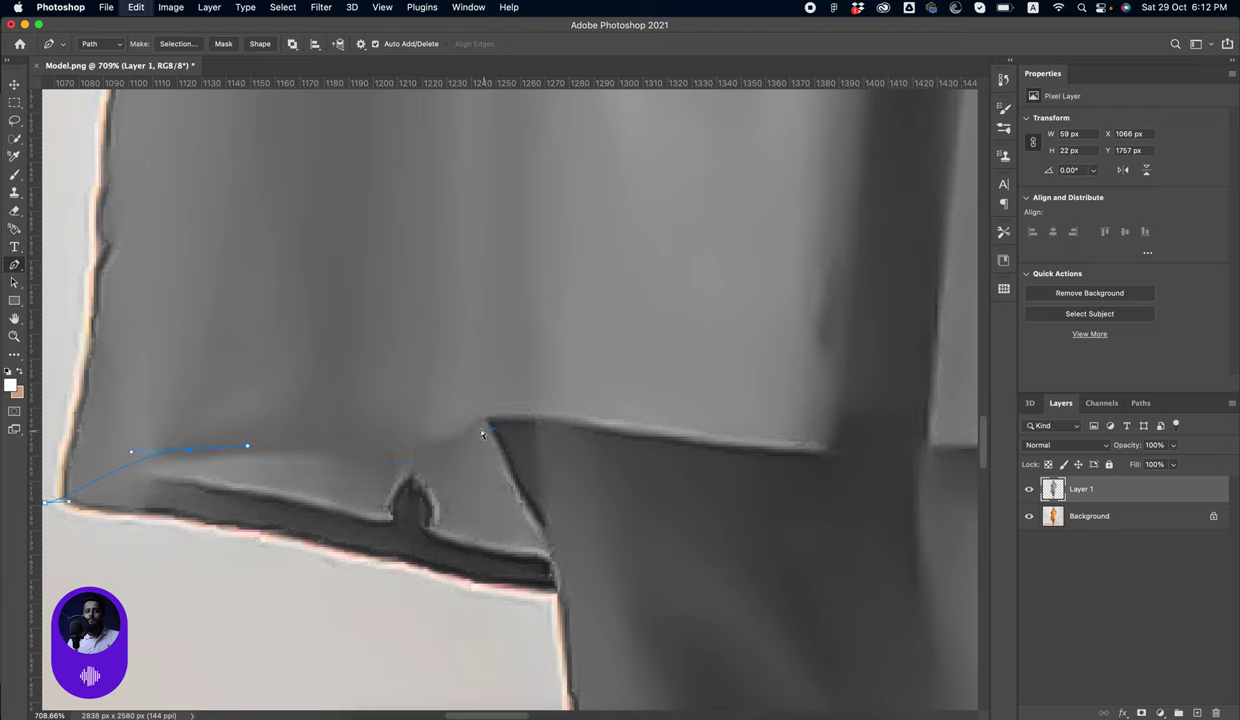
left_click_drag(468, 428, 510, 400)
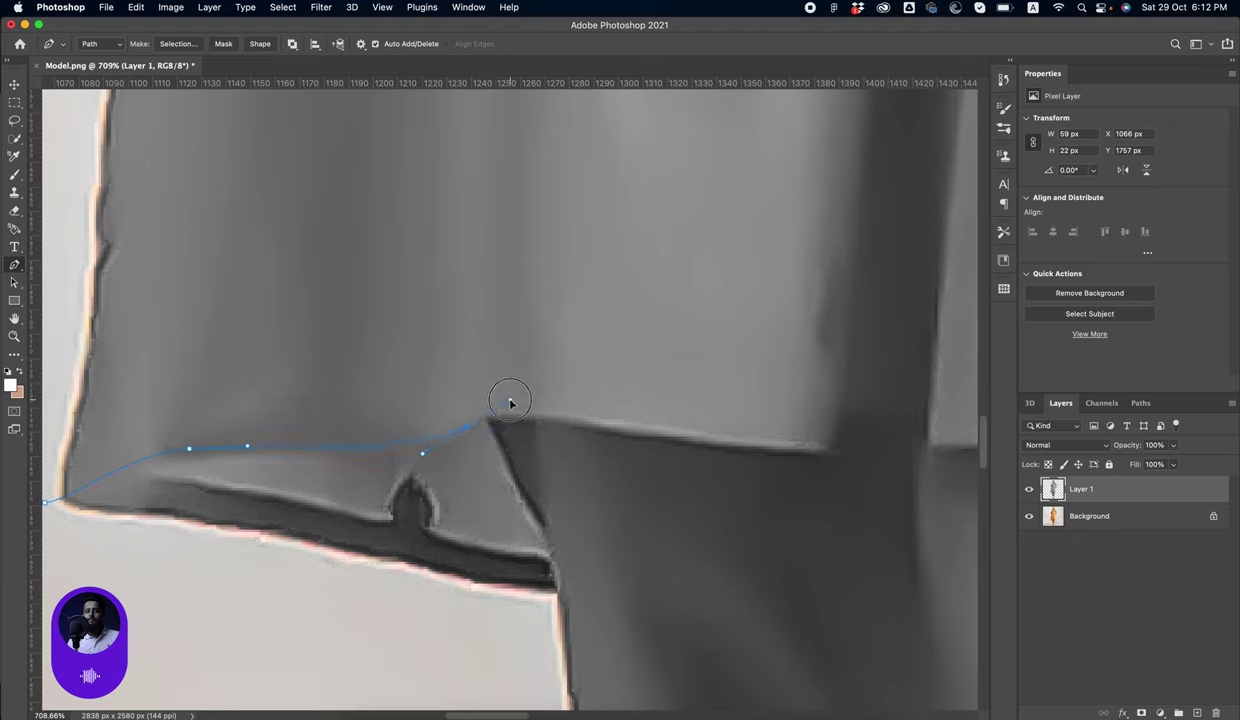
left_click(591, 427)
left_click_drag(741, 452, 746, 455)
mouse_move(820, 460)
left_mouse_down()
mouse_move(836, 444)
mouse_move(358, 478)
mouse_move(377, 461)
mouse_move(505, 498)
left_mouse_up()
left_click_drag(626, 512, 294, 443)
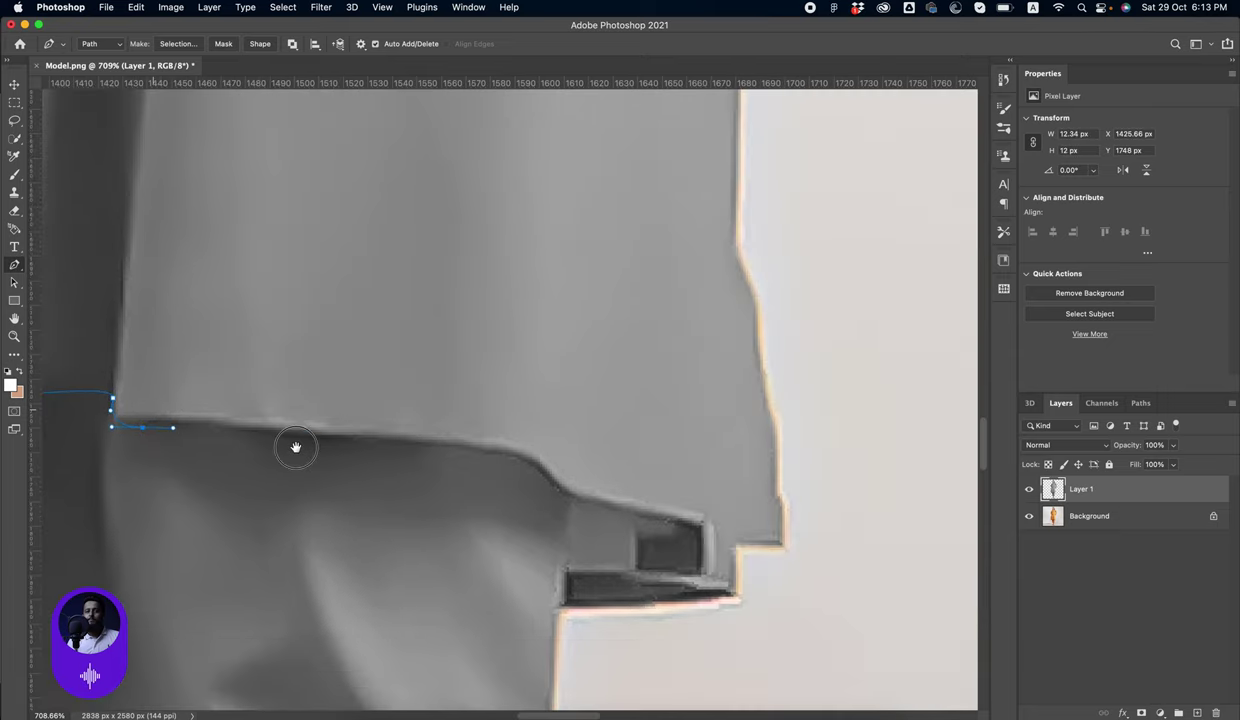
left_click_drag(402, 441, 444, 446)
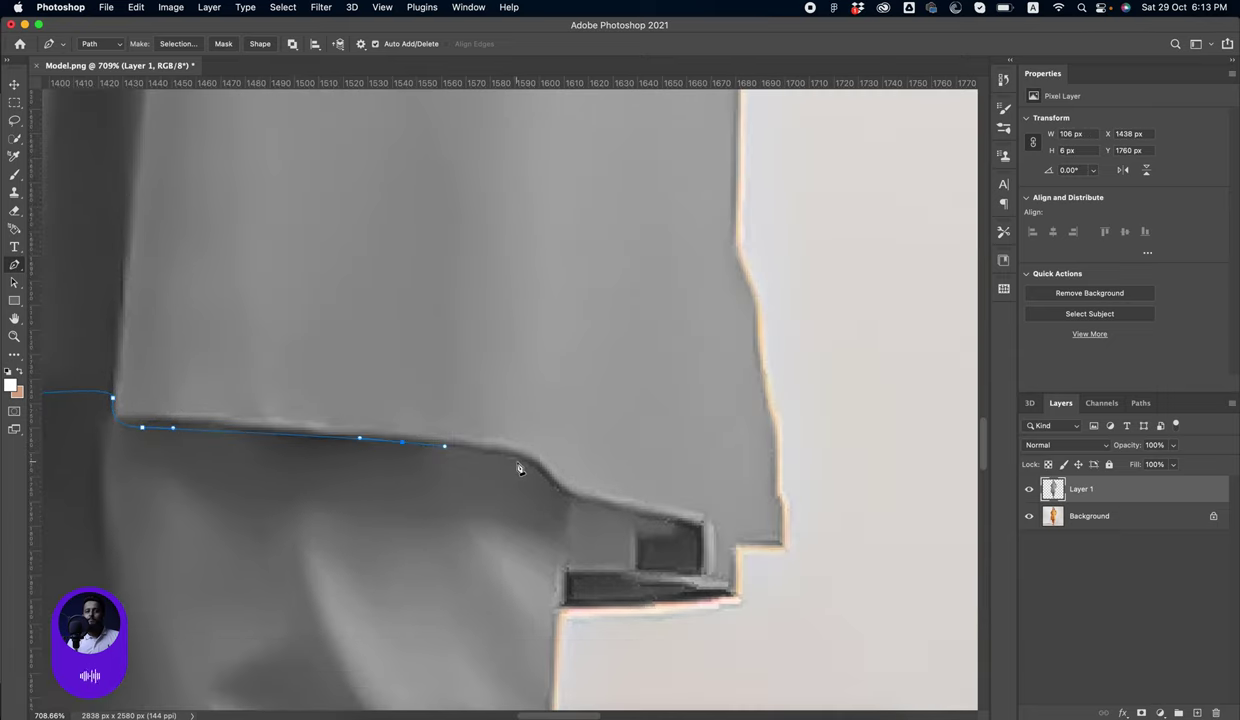
left_click_drag(556, 493, 587, 500)
left_click_drag(740, 543, 795, 533)
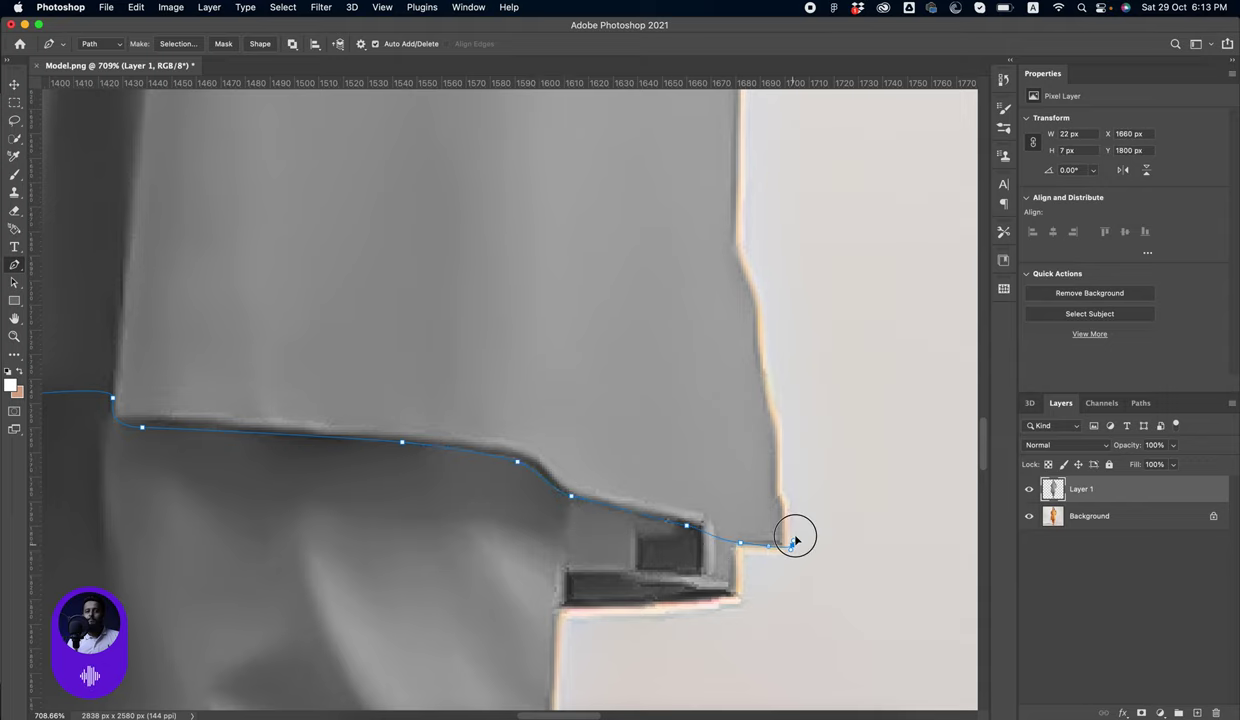
left_click_drag(849, 415, 720, 410)
Continue the outline up the right side edge and around the fingertip there
left_click(678, 334)
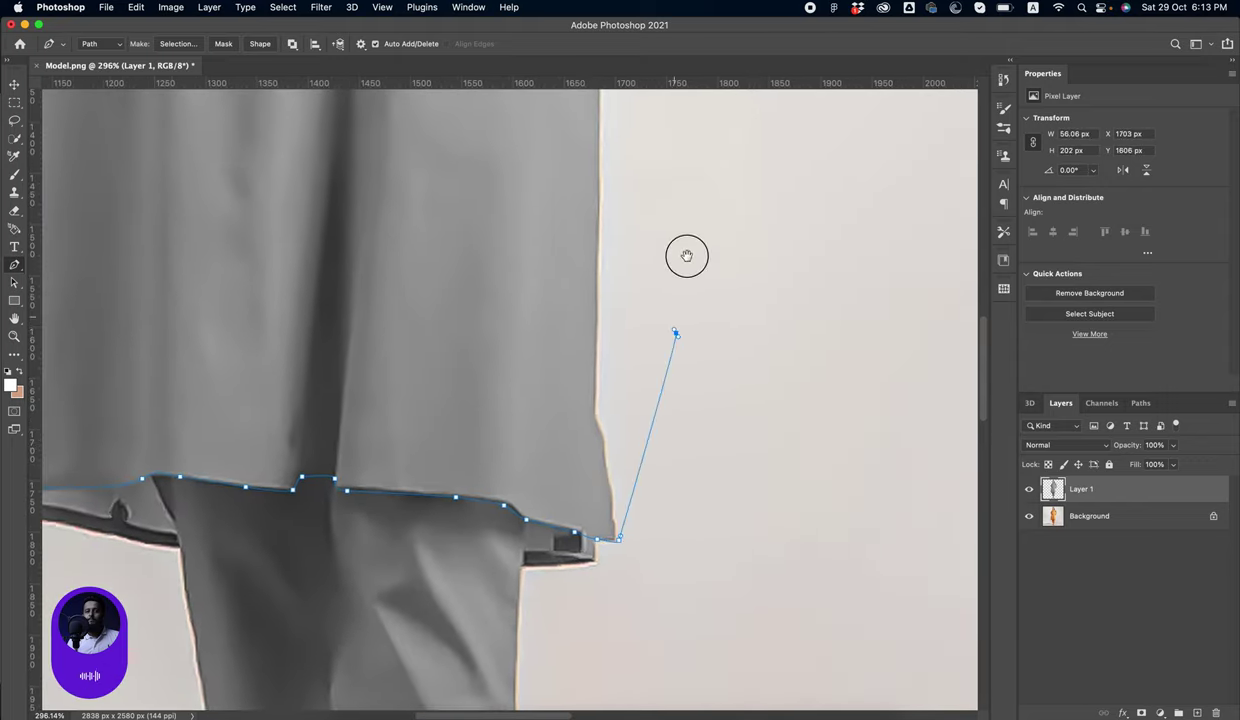
mouse_move(686, 255)
left_mouse_down()
mouse_move(671, 383)
mouse_move(678, 304)
left_mouse_up()
scroll(614, 501, "down", 2)
scroll(642, 543, "up", 5)
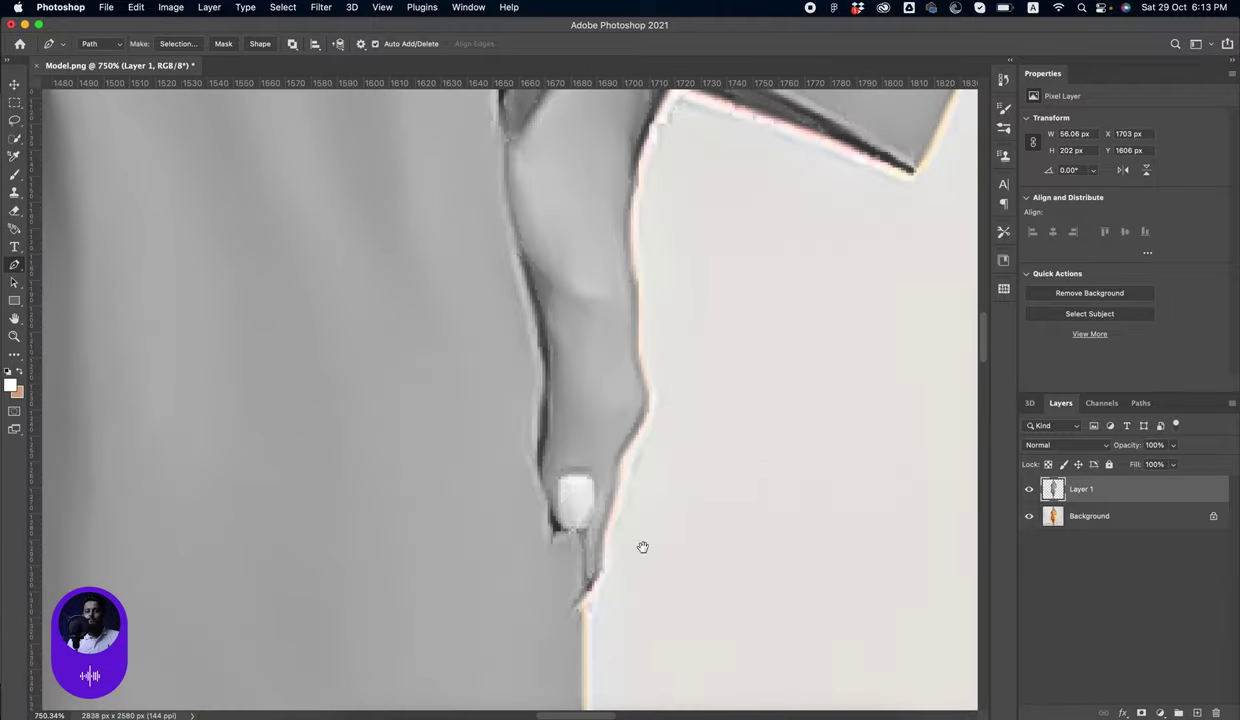
left_click(595, 474)
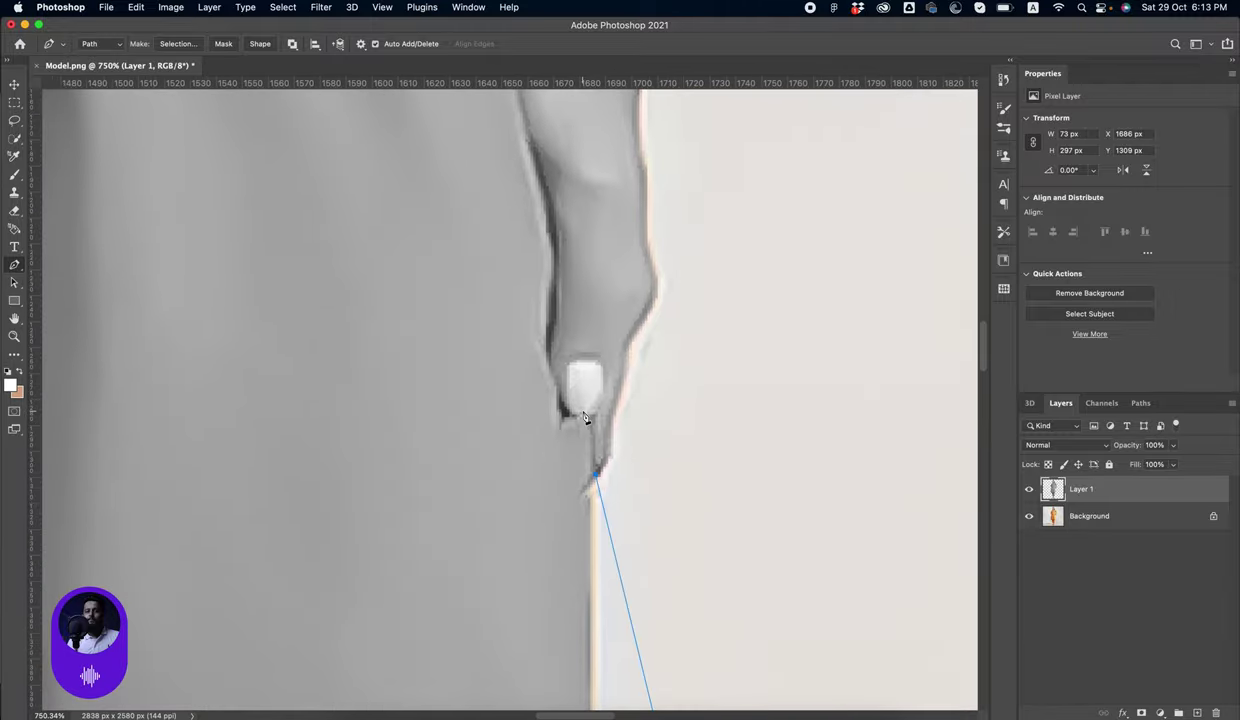
left_click(583, 414)
left_click_drag(549, 382, 544, 364)
Trace anchors up the kurta's right side edge toward the armpit
left_click_drag(576, 277, 639, 581)
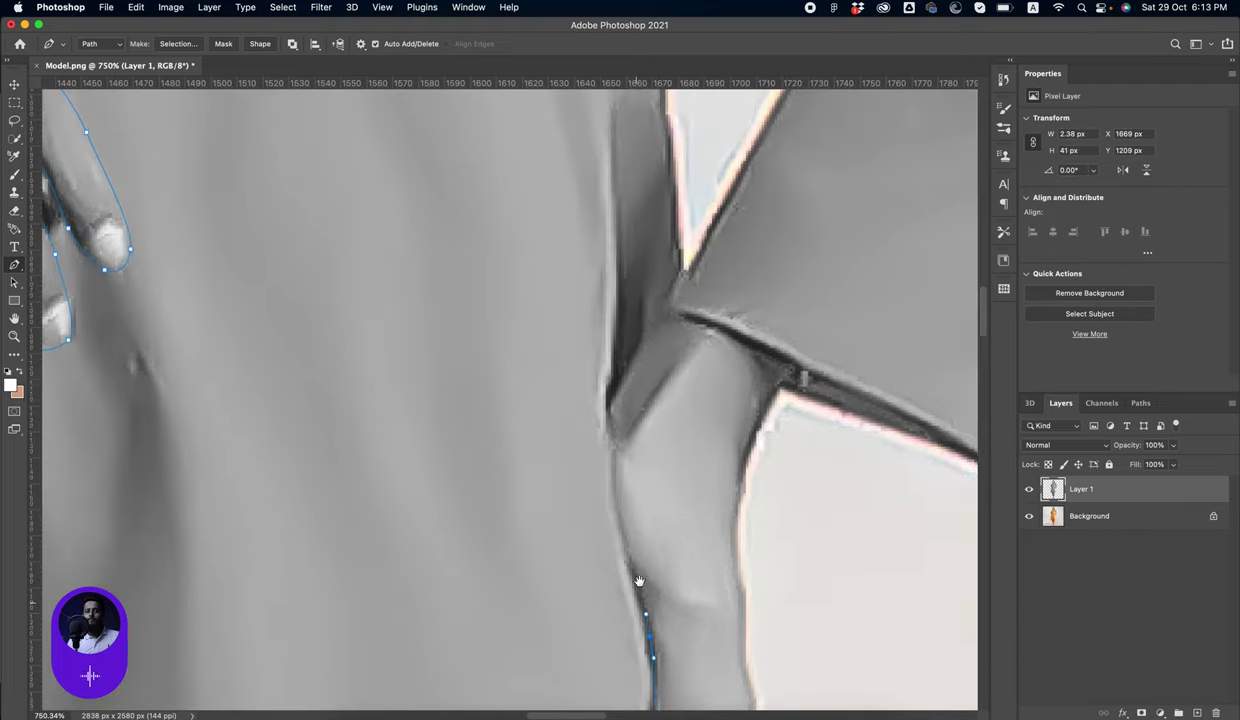
left_click(611, 475)
left_click(607, 440)
left_click(617, 392)
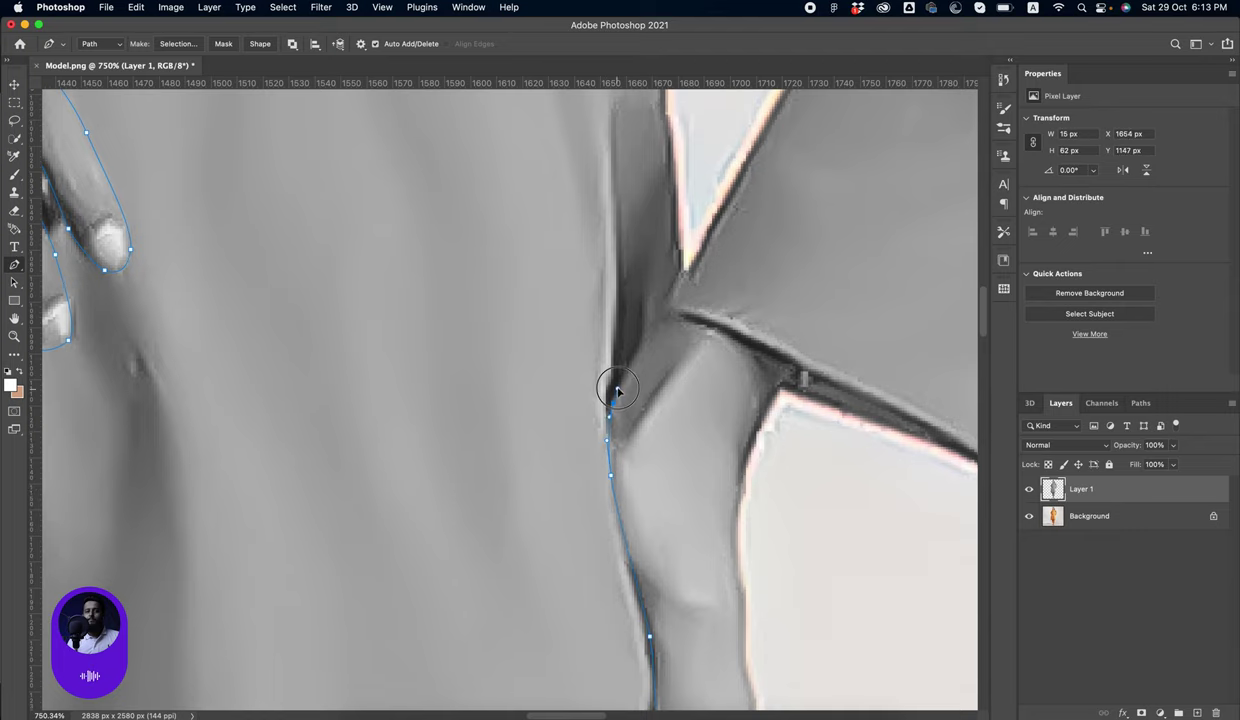
left_click(620, 381)
left_click(661, 322)
left_click(675, 302)
left_click(683, 266)
left_click(681, 248)
left_click_drag(725, 188, 686, 404)
left_click_drag(706, 166, 700, 545)
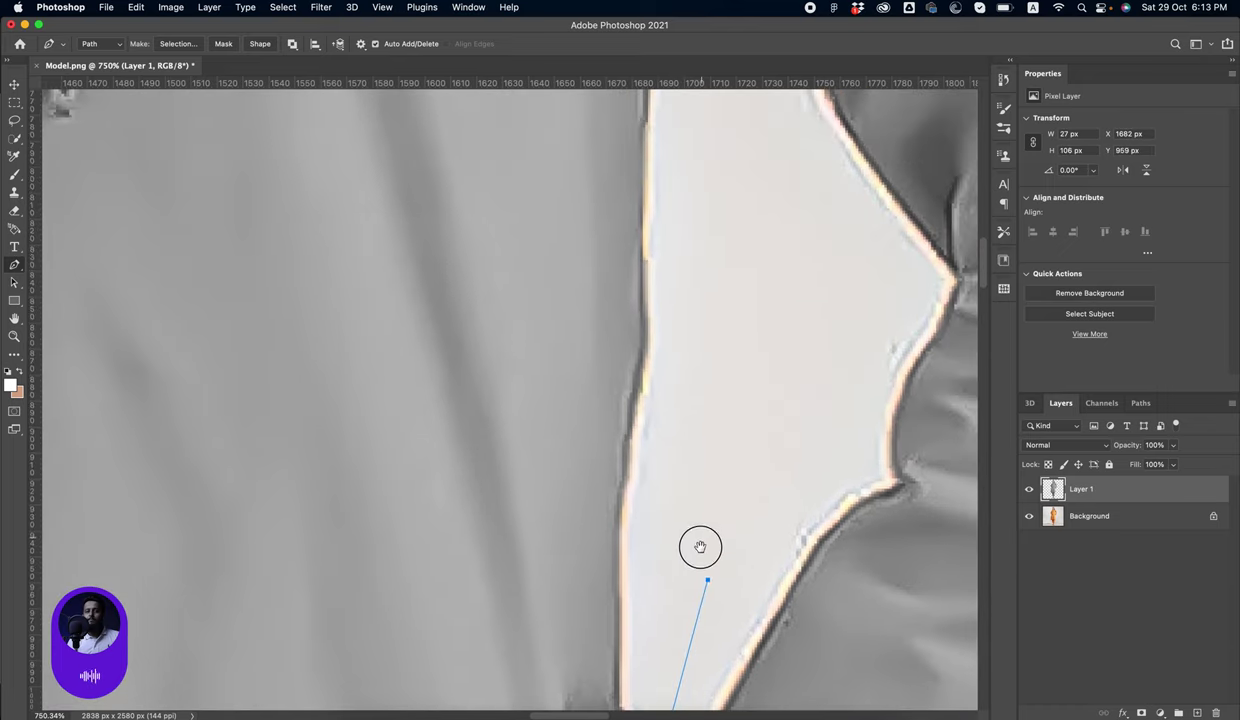
left_click_drag(700, 429, 678, 523)
left_click(655, 490)
left_click_drag(678, 451, 659, 629)
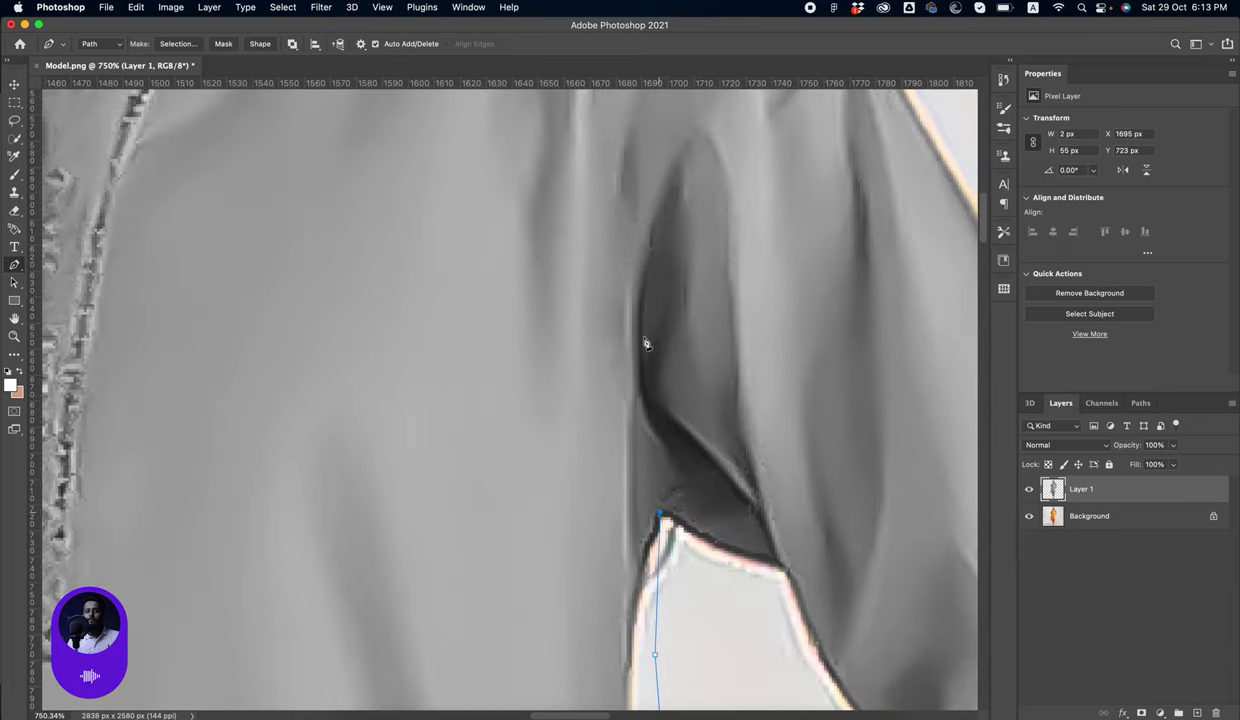
Curve the outline into the armpit and along the armhole seam
left_click_drag(642, 340, 614, 501)
left_click_drag(641, 400, 641, 358)
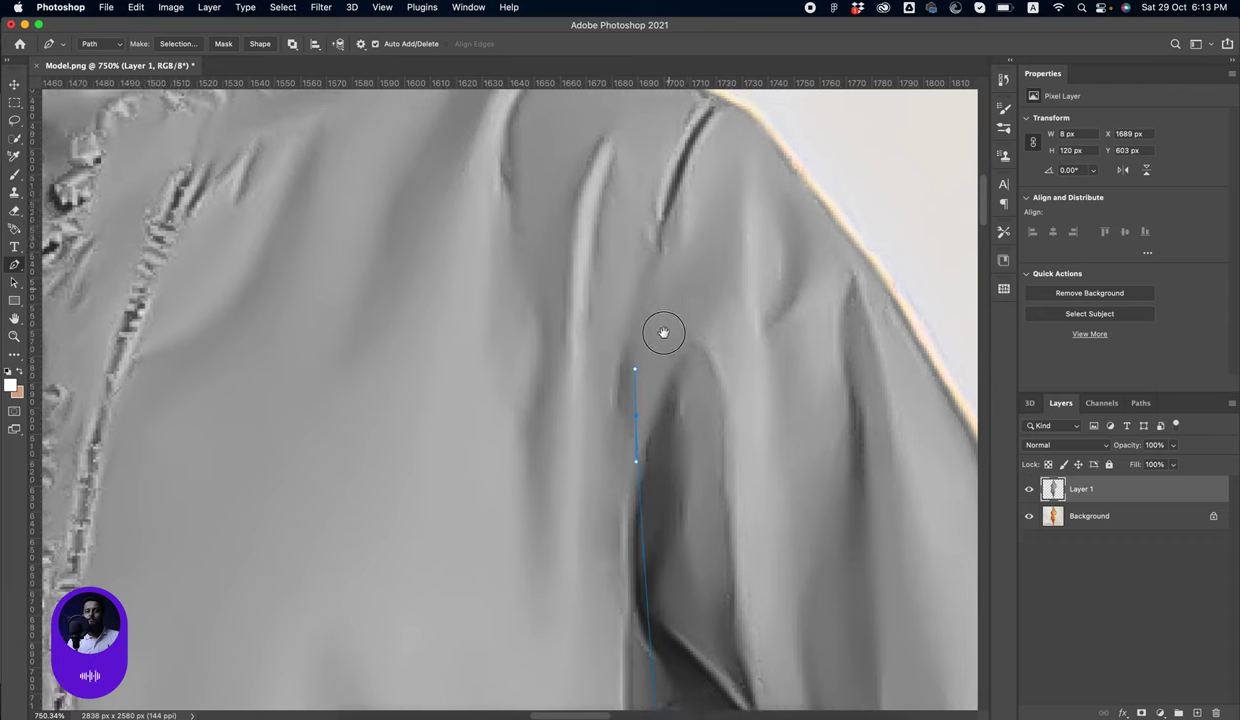
scroll(664, 332, "up", 3)
left_click_drag(654, 299, 659, 277)
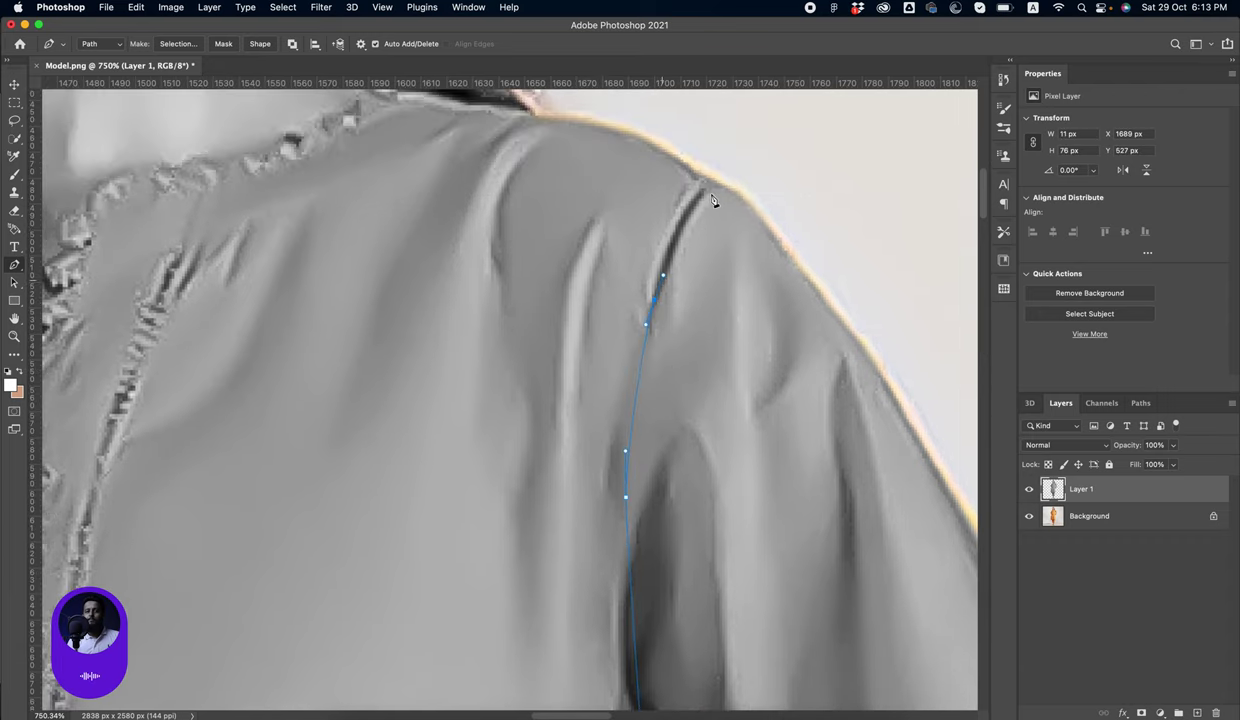
left_click_drag(711, 183, 746, 152)
scroll(746, 152, "up", 5)
scroll(746, 152, "left", 5)
Run the outline across the right shoulder and curve it into the neckline
left_click(881, 303)
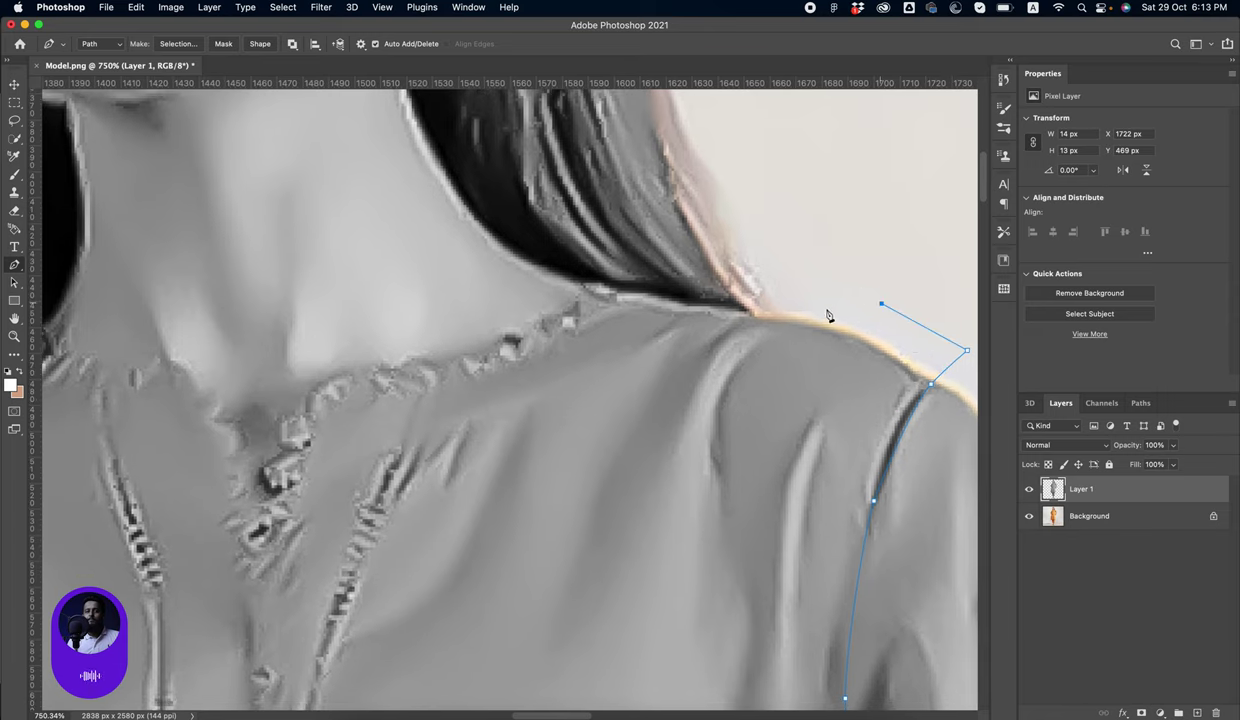
left_click(755, 316)
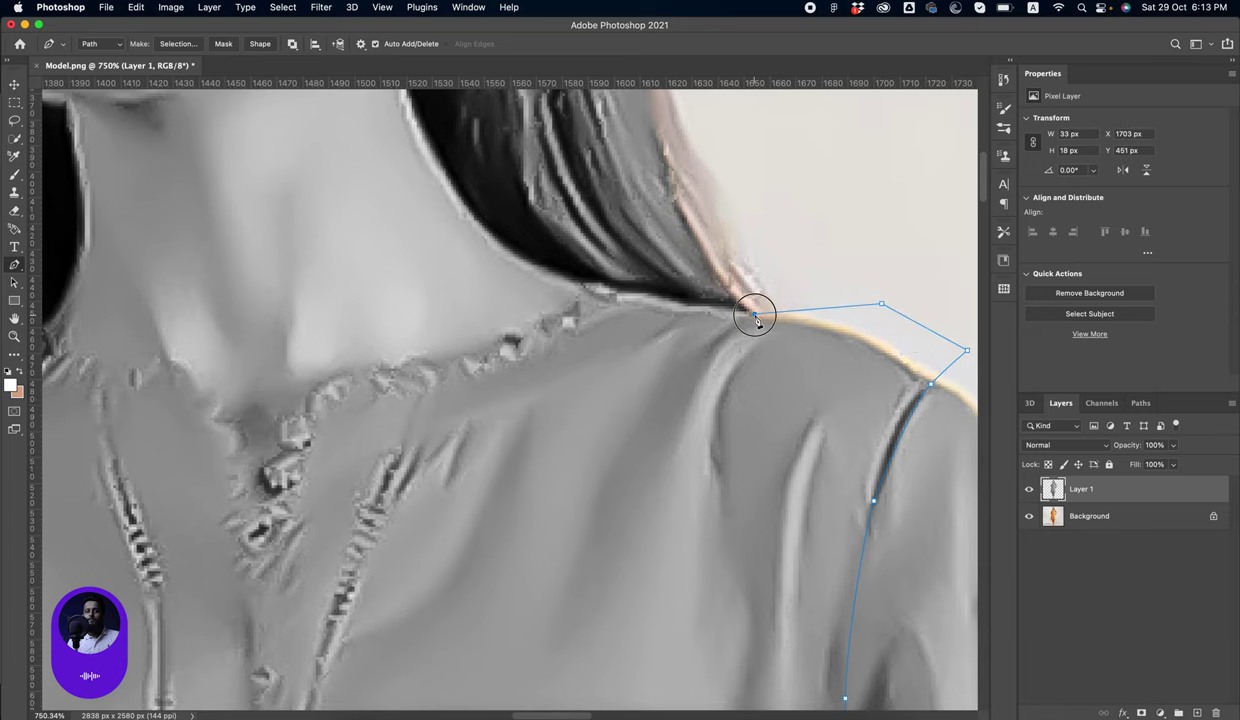
left_click(619, 294)
left_click_drag(592, 285, 581, 287)
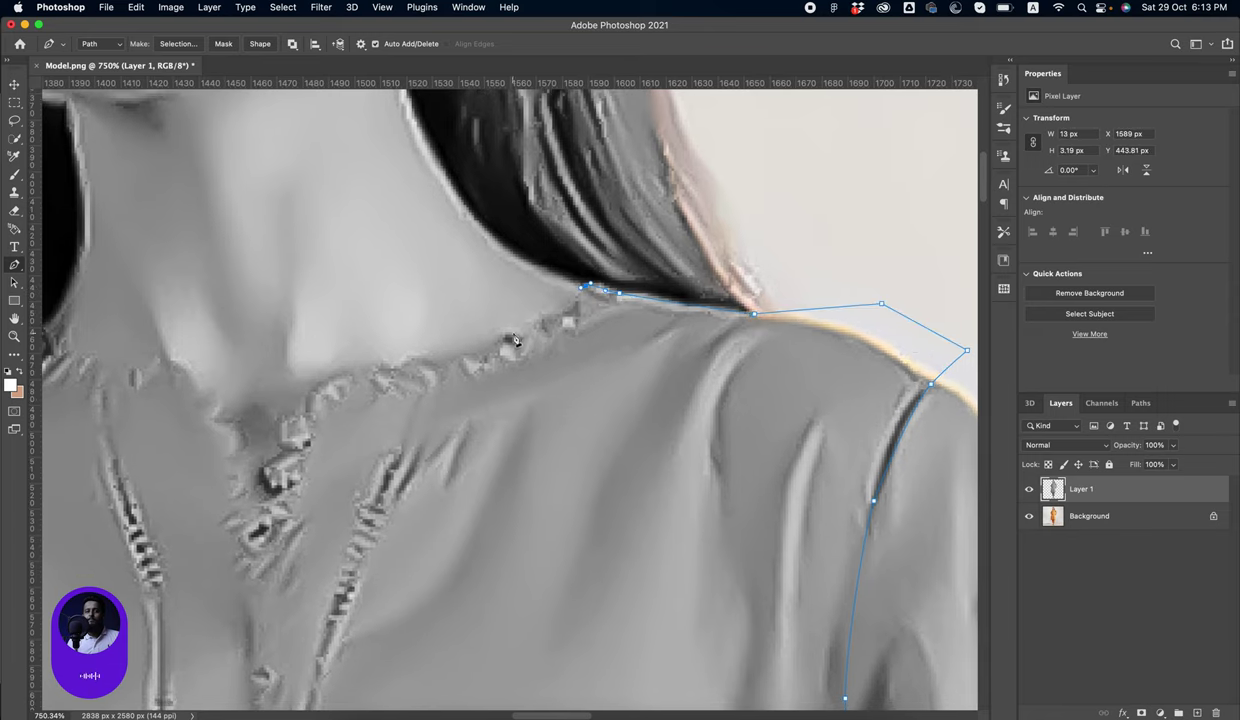
left_click_drag(509, 335, 473, 349)
scroll(686, 374, "left", 6)
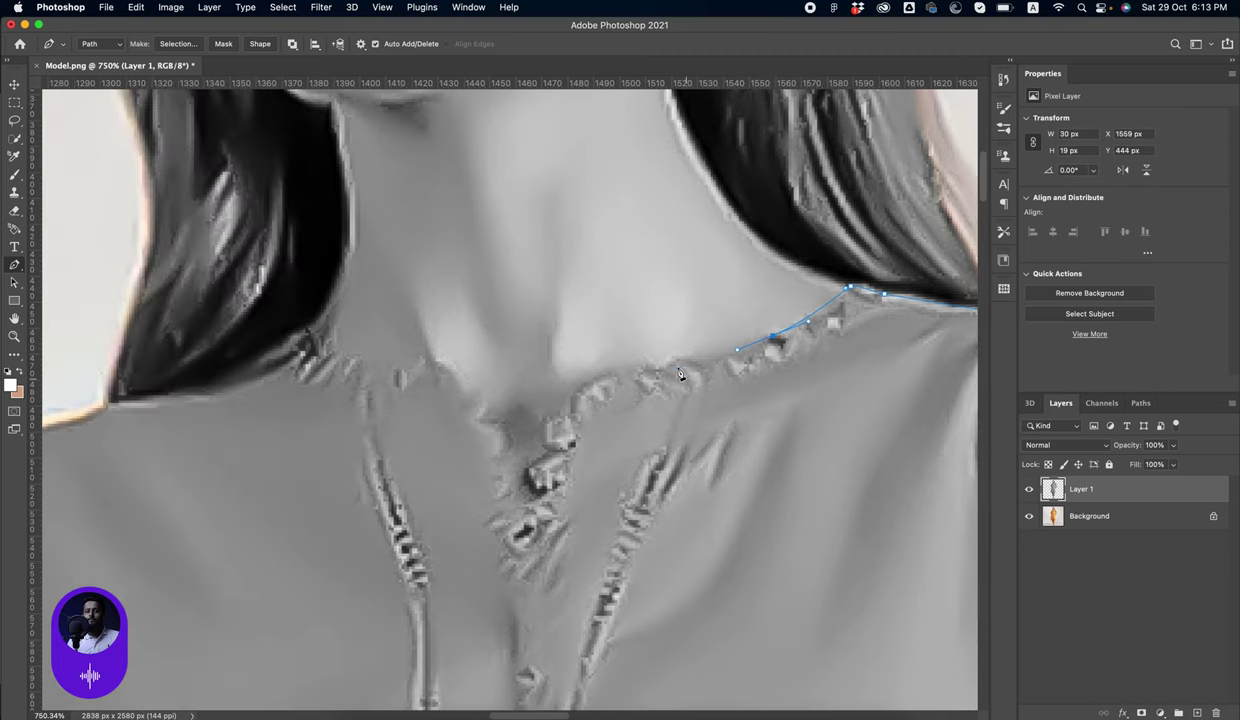
left_click_drag(676, 366, 658, 367)
Trace the neckline down around the placket opening and back up
left_click(585, 382)
left_click(553, 411)
left_click(538, 421)
left_click(545, 451)
left_click(535, 471)
left_click(526, 507)
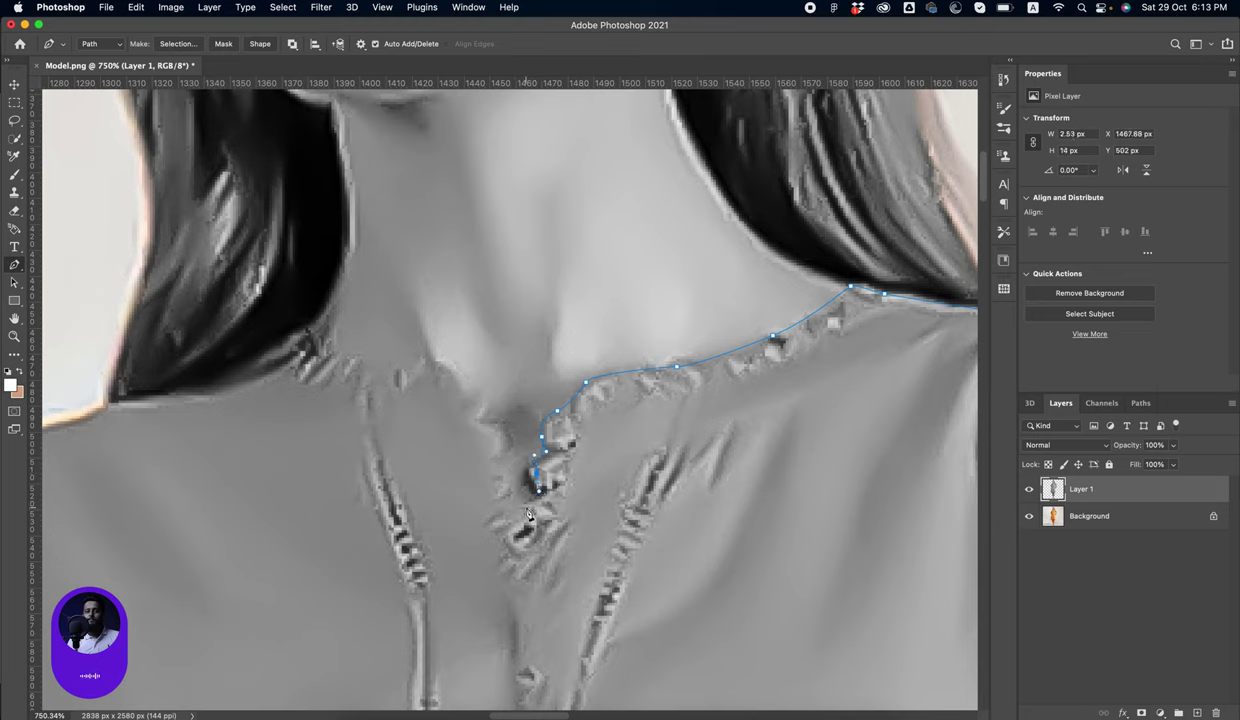
left_click(517, 520)
left_click(501, 464)
left_click(502, 427)
left_click(476, 431)
left_click(476, 412)
Continue the outline along the neckline toward the left side
left_click(464, 377)
left_click(422, 366)
left_click(383, 382)
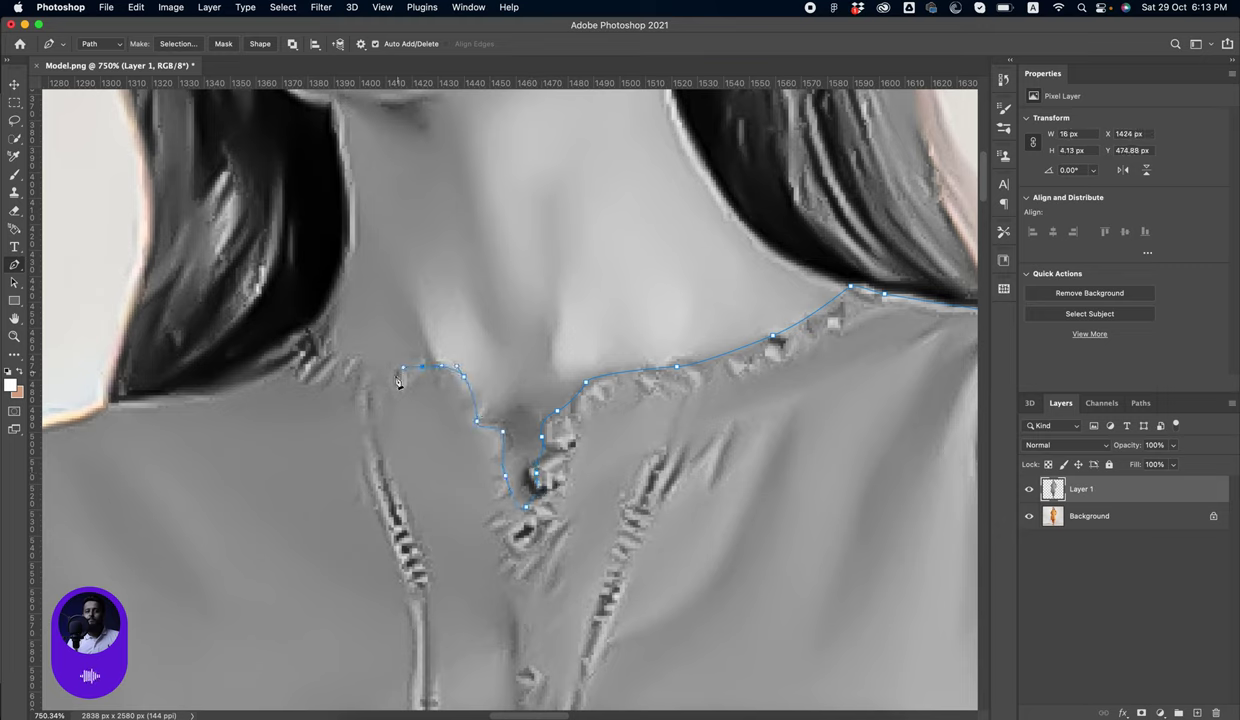
left_click(367, 377)
left_click(340, 371)
left_click(328, 362)
Trace along the left shoulder and close the path at its starting anchor
left_click(296, 354)
left_click(268, 356)
left_click(210, 372)
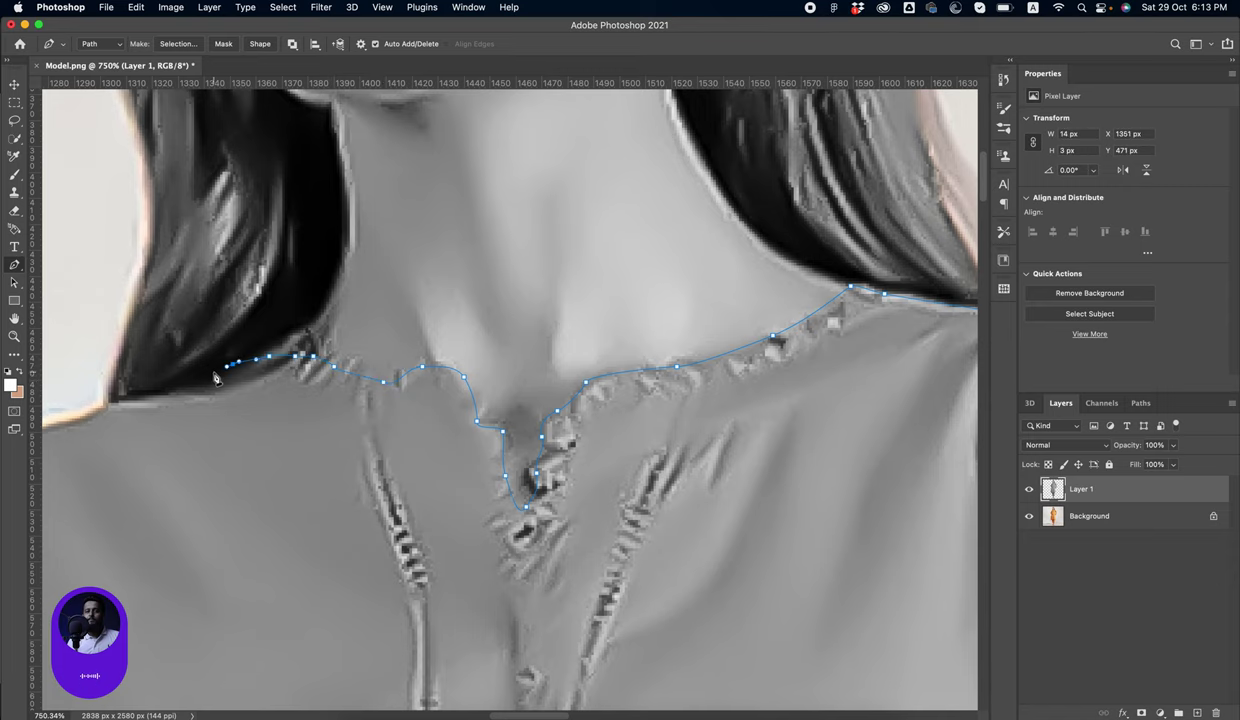
left_click(170, 382)
left_click(143, 390)
left_click_drag(155, 398, 449, 361)
left_click(350, 366)
left_click(304, 372)
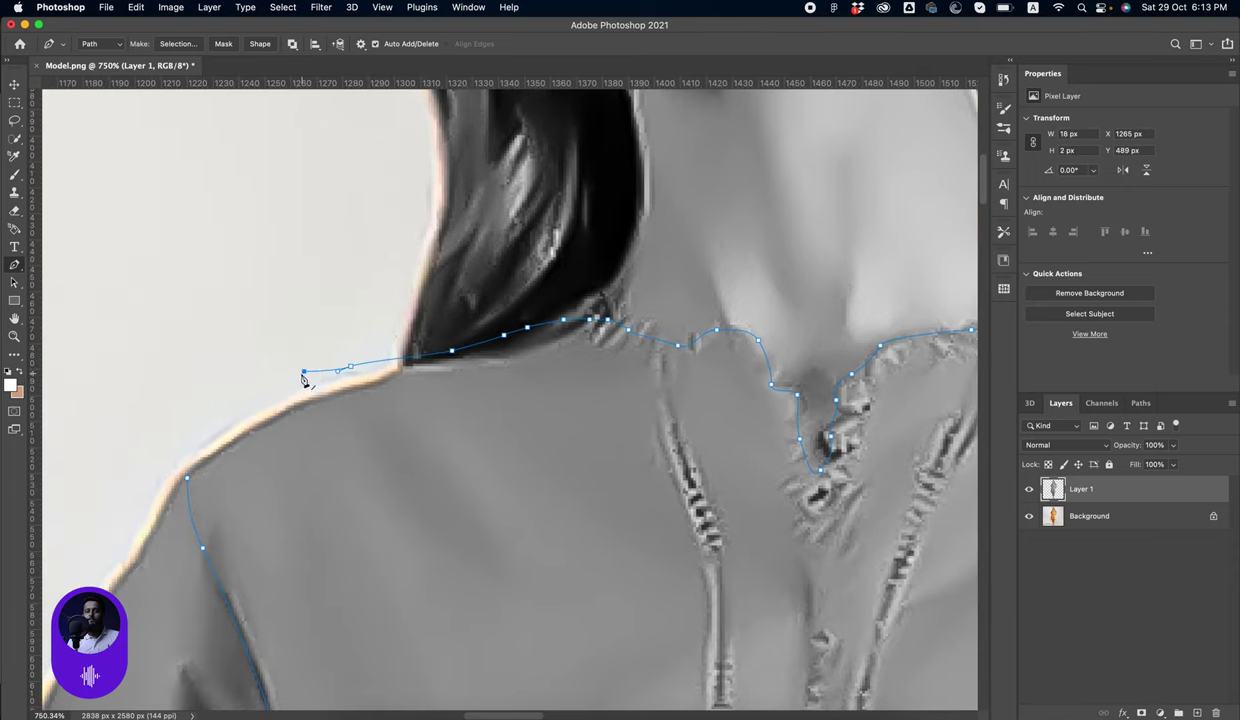
left_click_drag(187, 484, 194, 510)
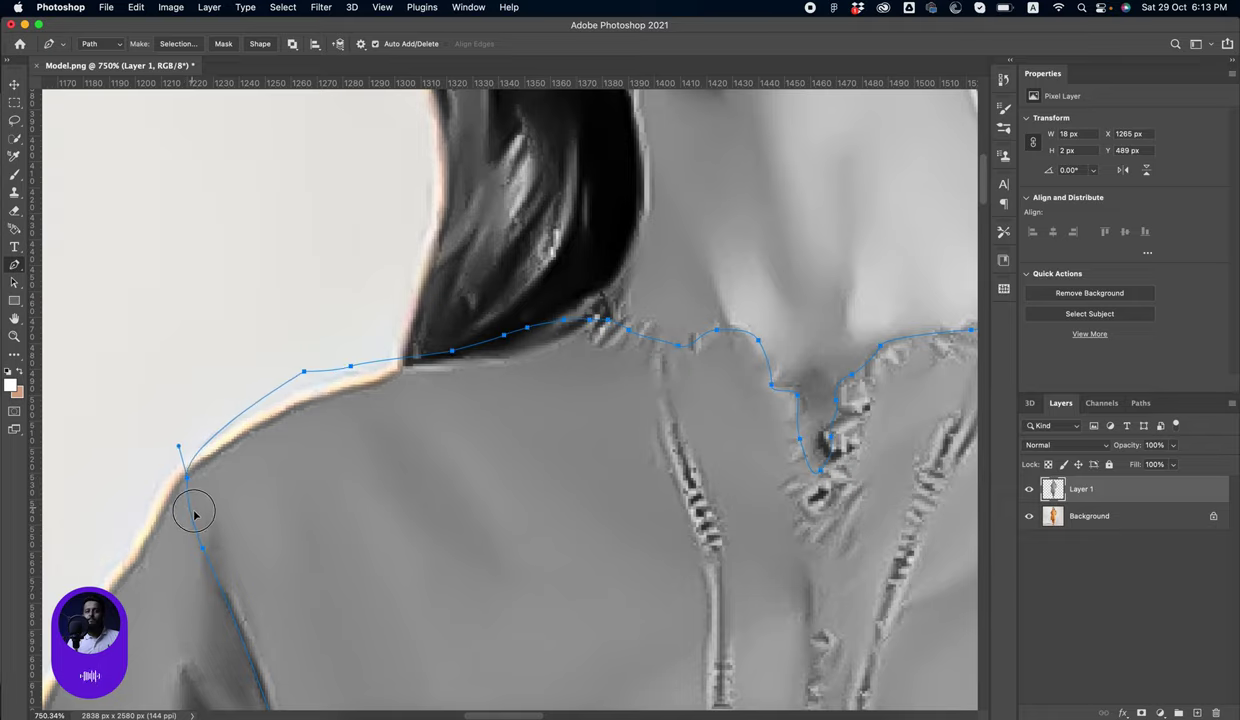
key("ctrl+Return")
left_click_drag(371, 438, 296, 407)
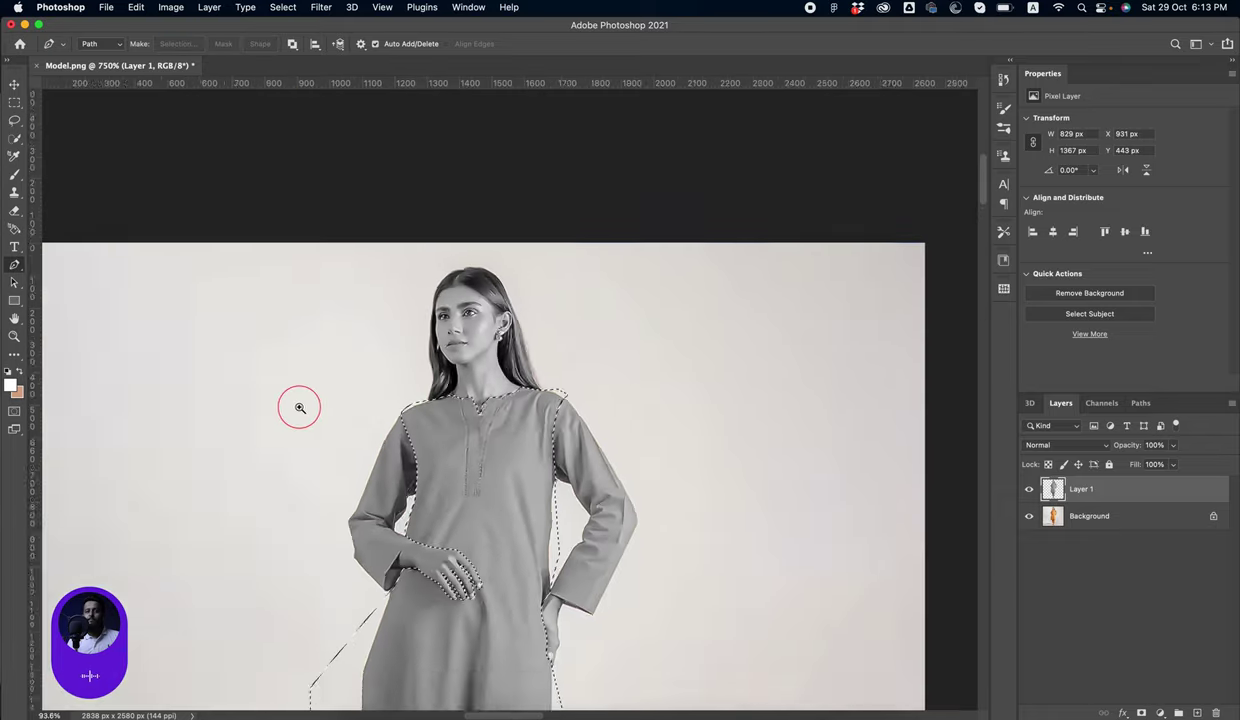
mouse_move(443, 421)
left_mouse_down()
mouse_move(571, 389)
mouse_move(463, 395)
left_mouse_up()
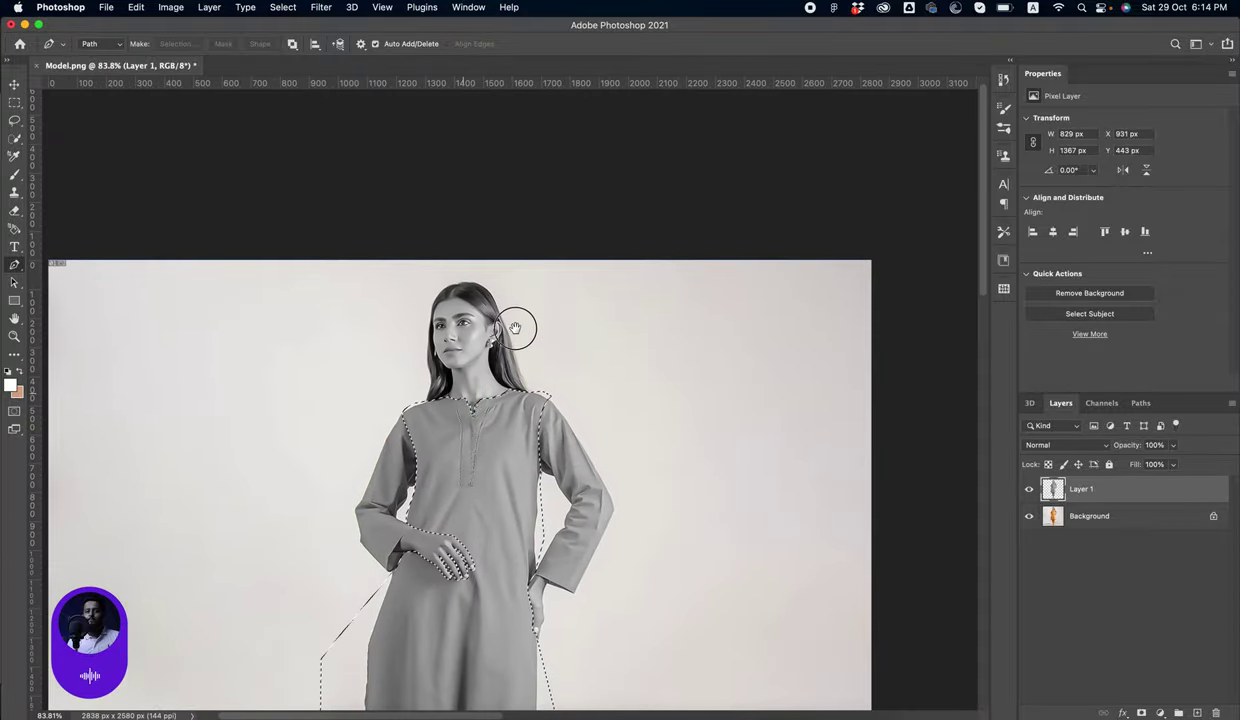
scroll(510, 322, "down", 5)
key("ctrl+shift+j")
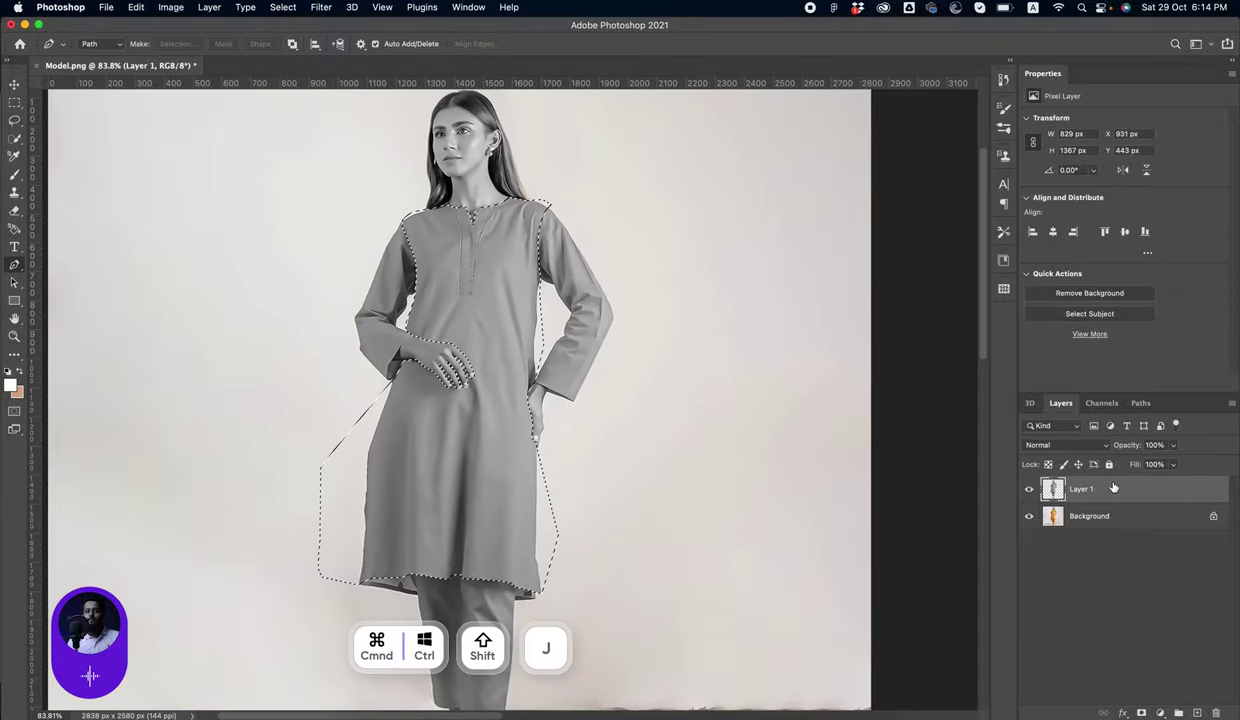
key("v")
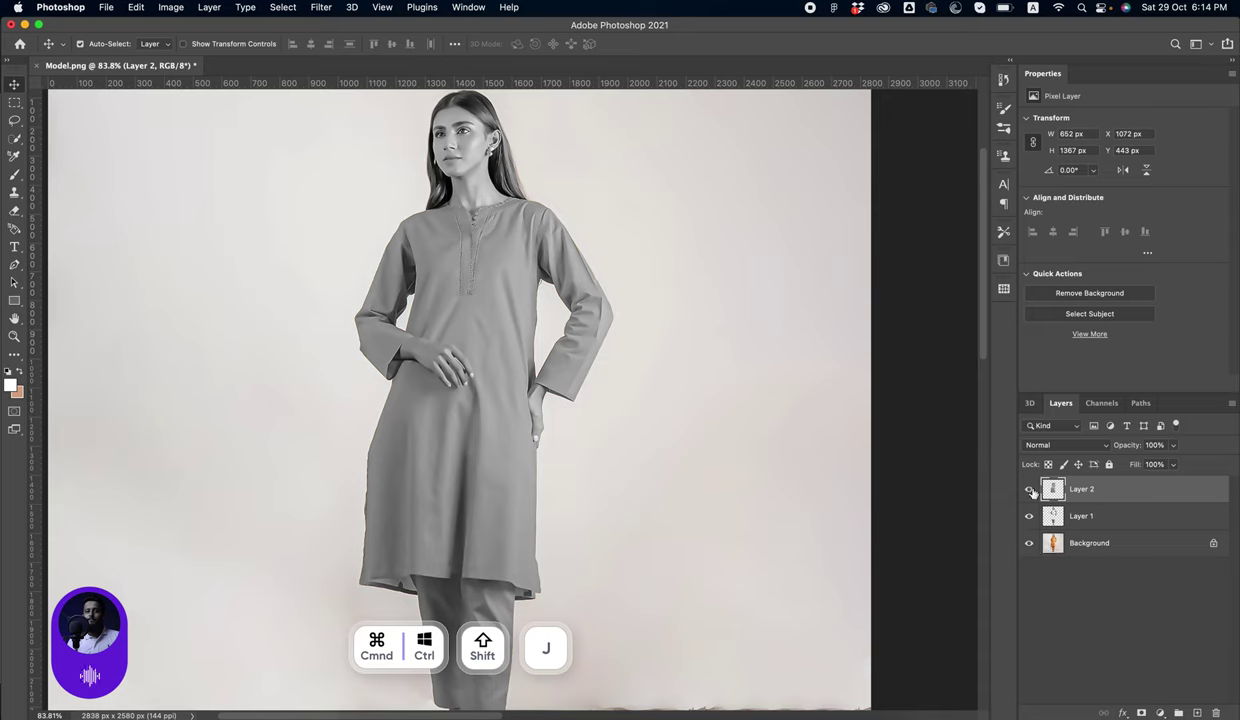
mouse_move(468, 308)
left_mouse_down()
mouse_move(272, 296)
mouse_move(496, 319)
left_mouse_up()
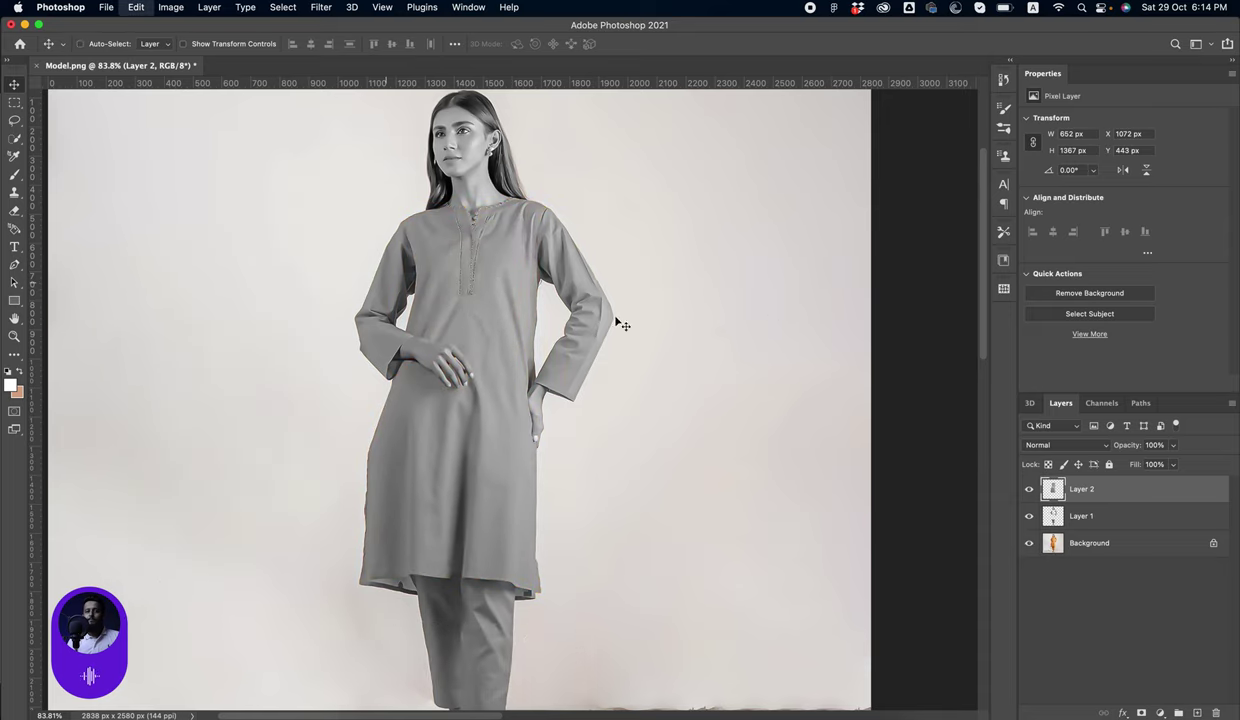
mouse_move(415, 241)
left_mouse_down()
mouse_move(208, 270)
mouse_move(245, 247)
left_mouse_up()
key("ctrl+z")
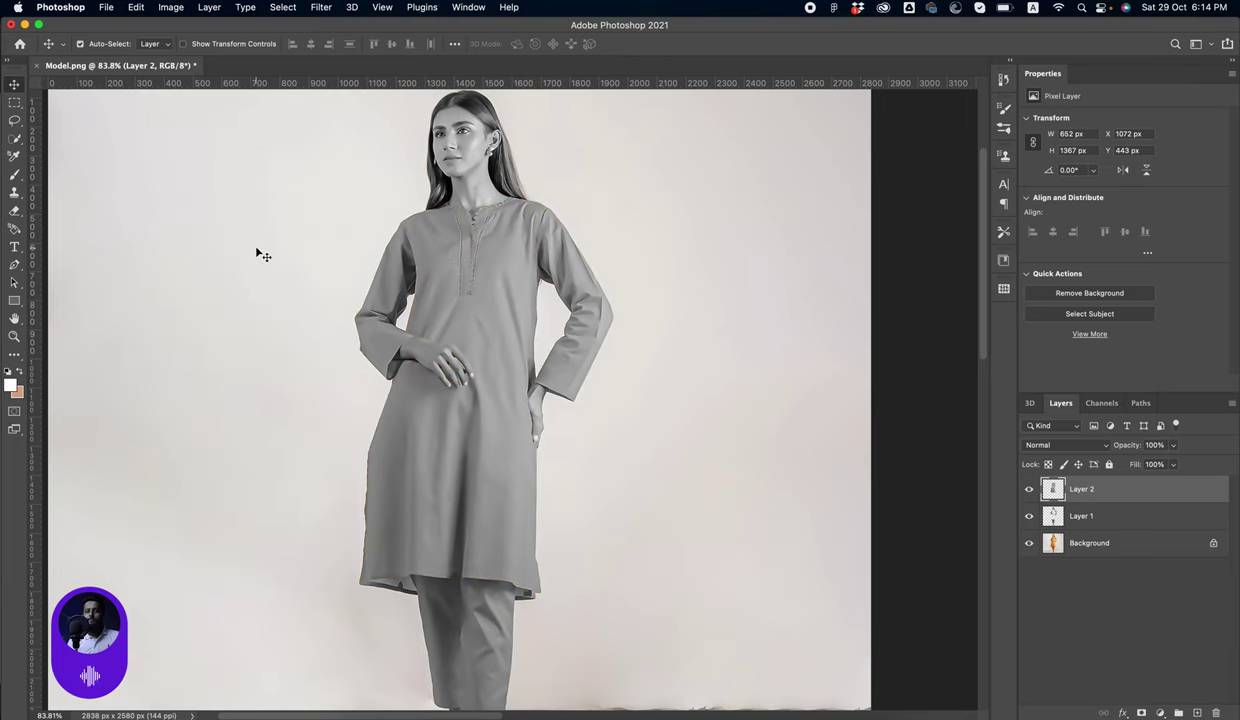
mouse_move(338, 244)
left_mouse_down()
mouse_move(291, 268)
mouse_move(450, 300)
mouse_move(493, 194)
mouse_move(477, 266)
left_mouse_up()
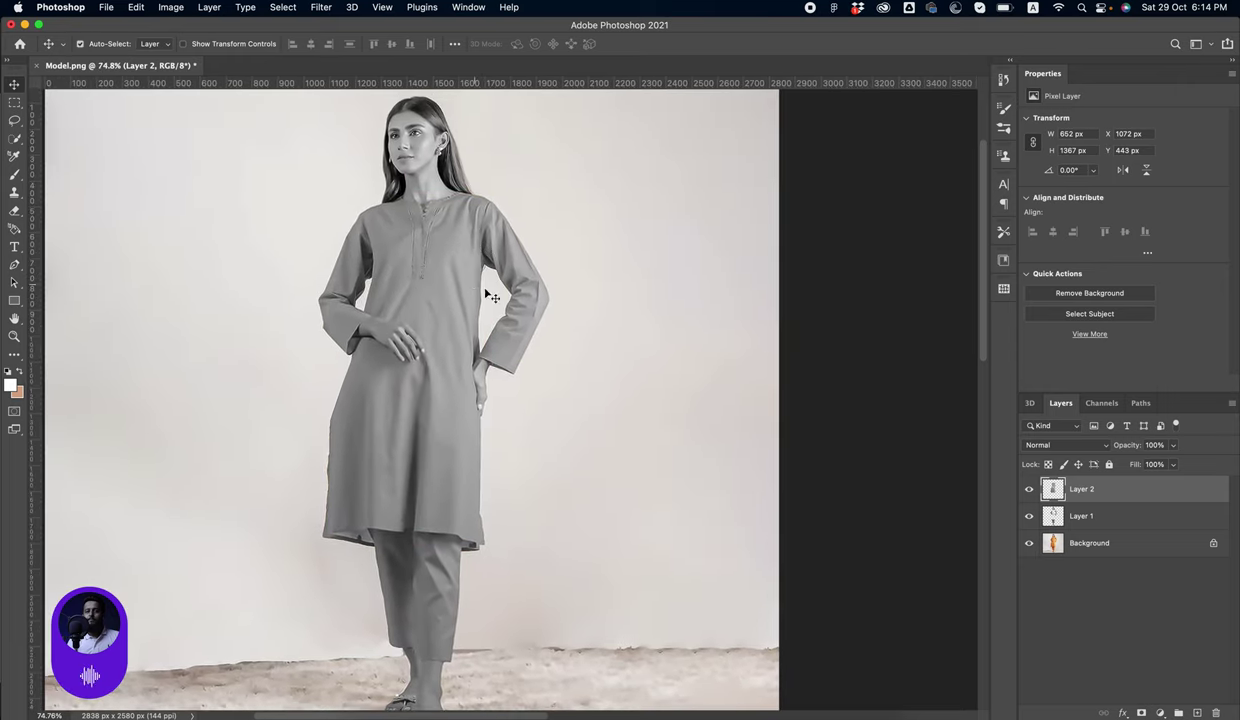
left_click_drag(427, 318, 429, 263)
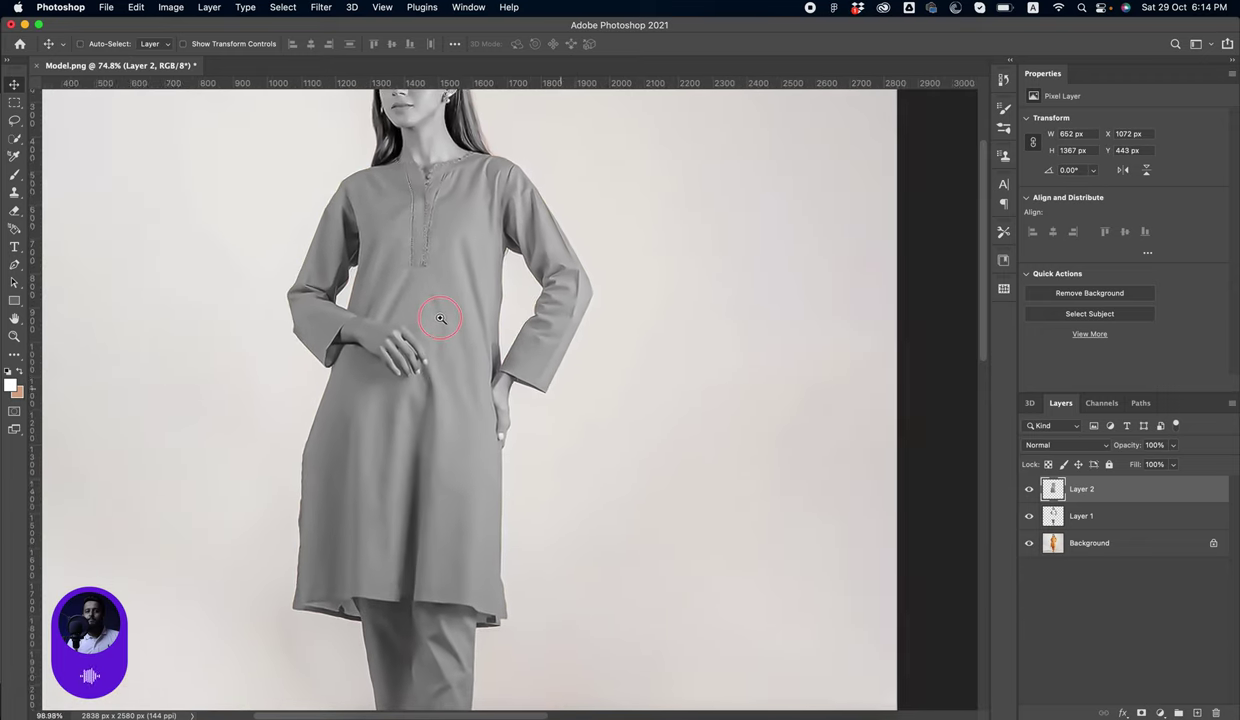
left_click_drag(150, 316, 160, 326)
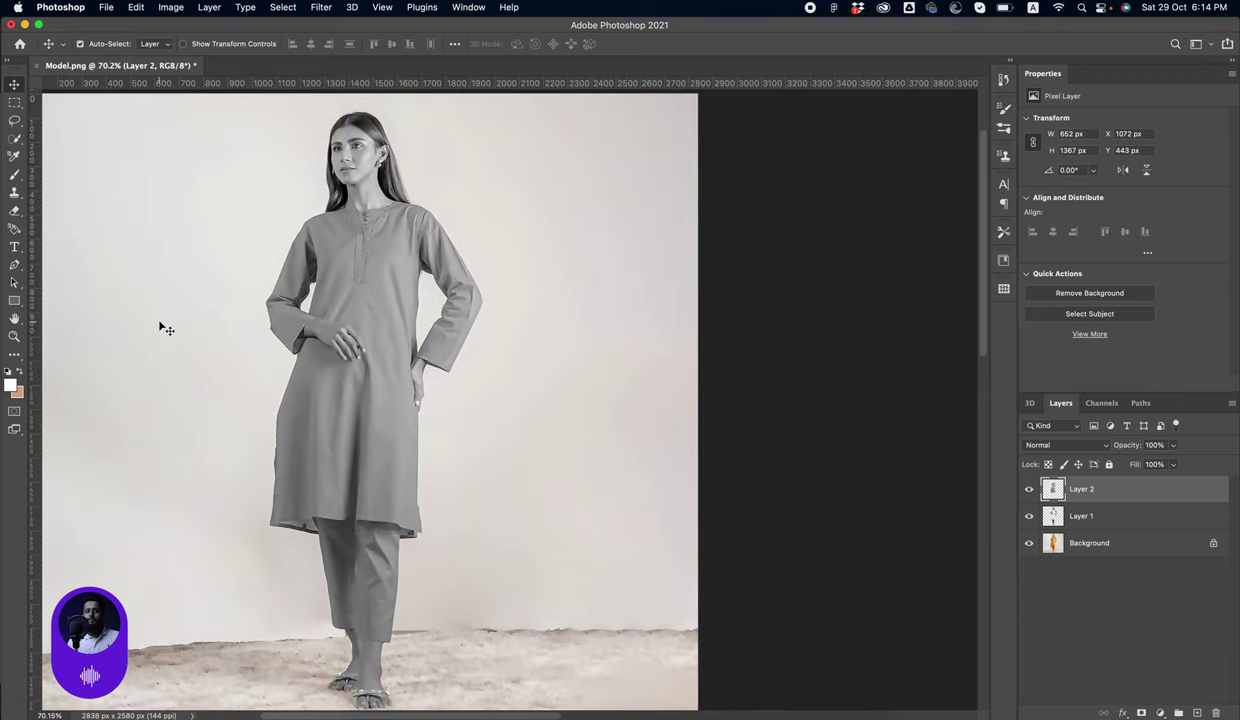
Set the Rectangle tool to no stroke and a salmon fill
left_click(14, 300)
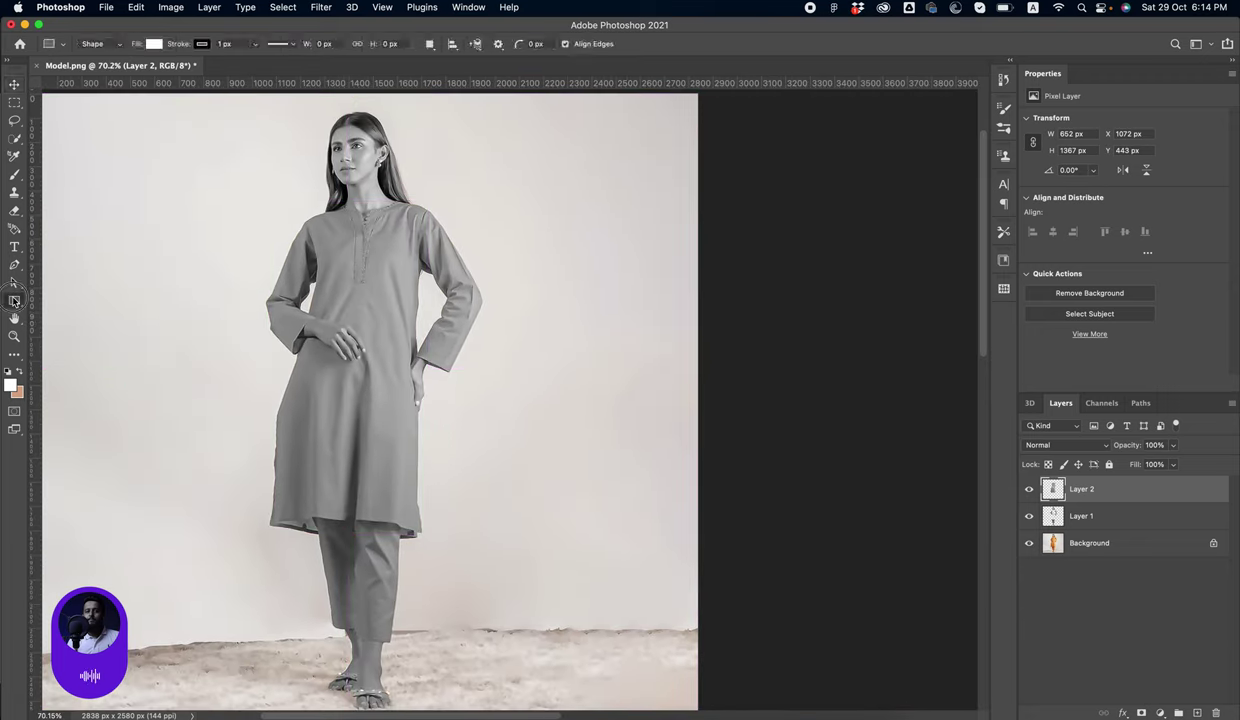
left_click(201, 45)
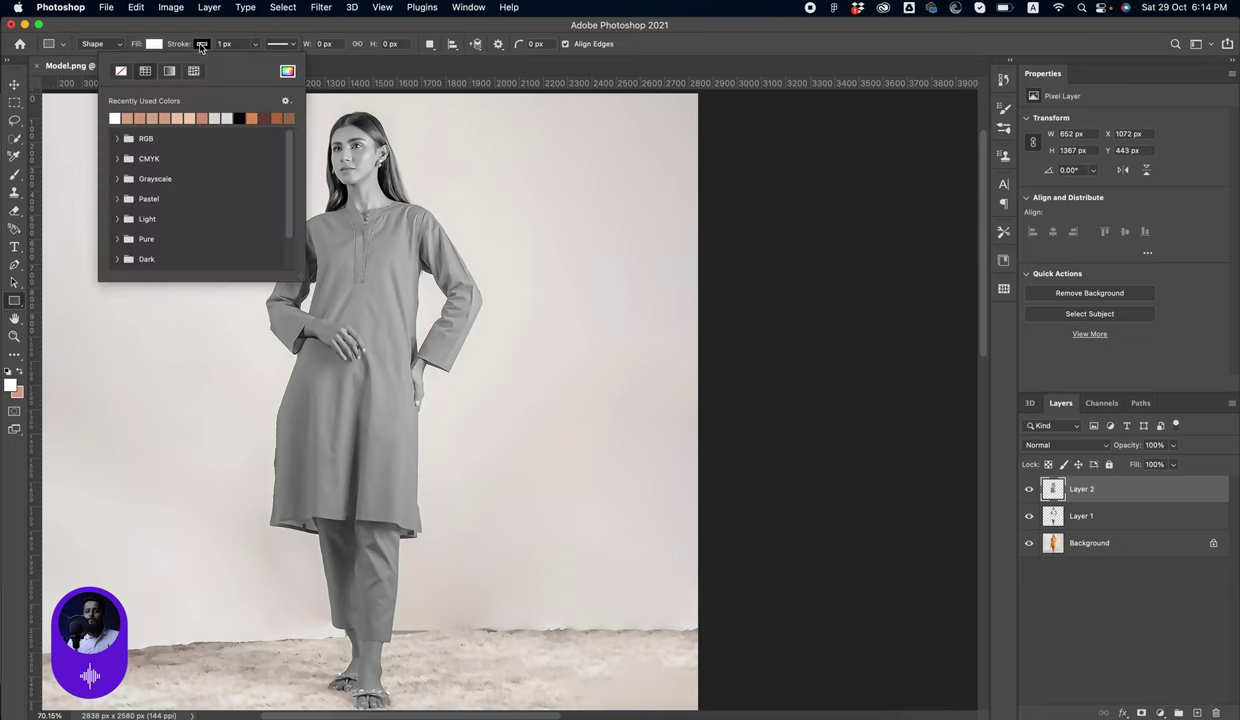
left_click(123, 71)
left_click(162, 48)
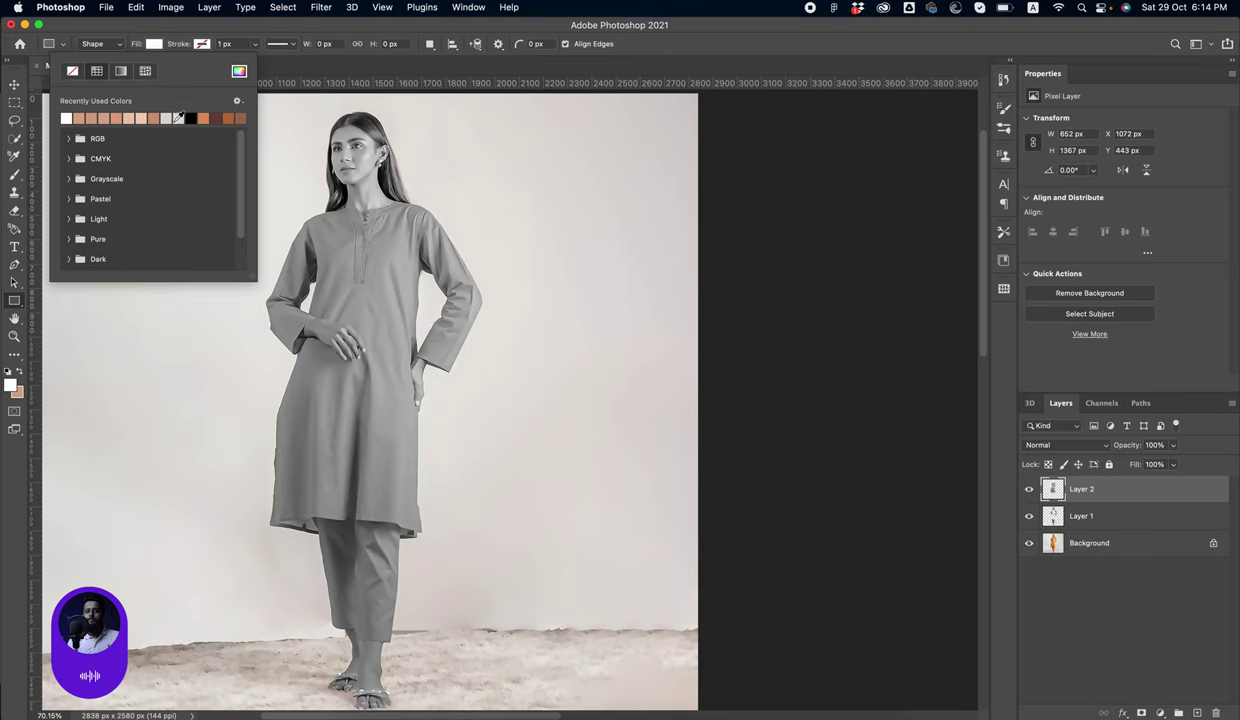
left_click(154, 118)
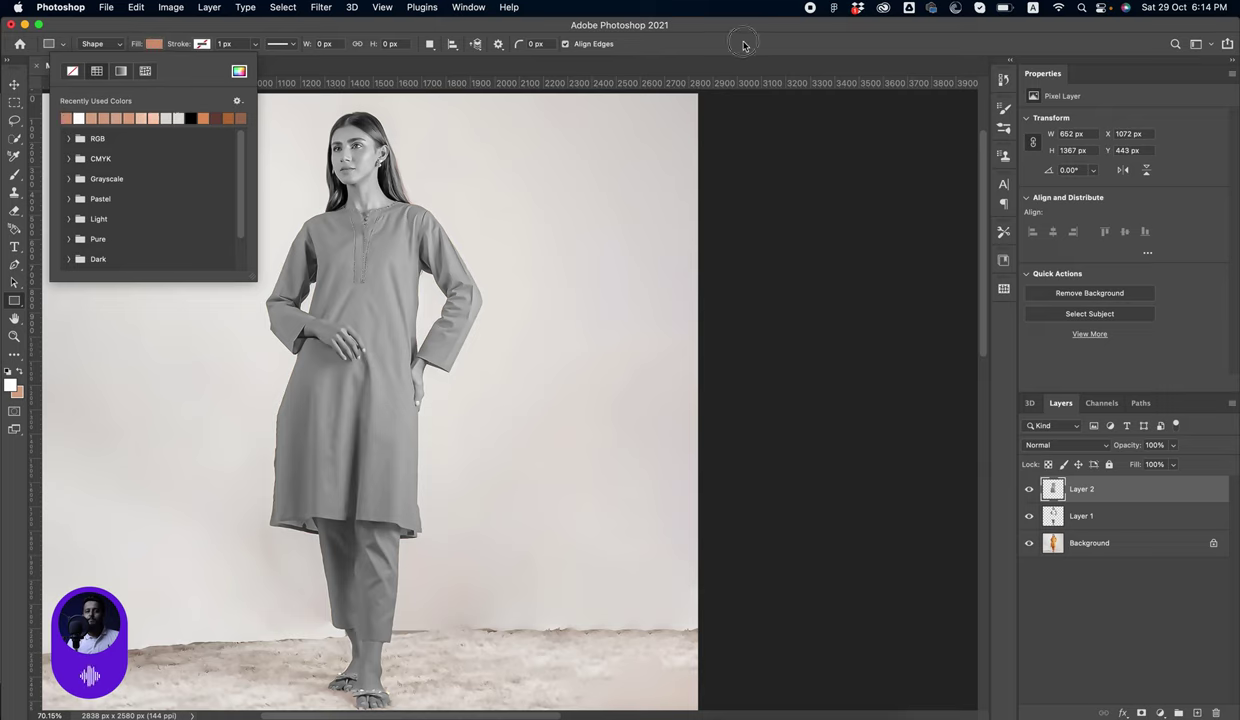
left_click(329, 234)
Draw a rectangle over the kurta front and nudge it slightly left and up
left_click_drag(299, 210, 440, 533)
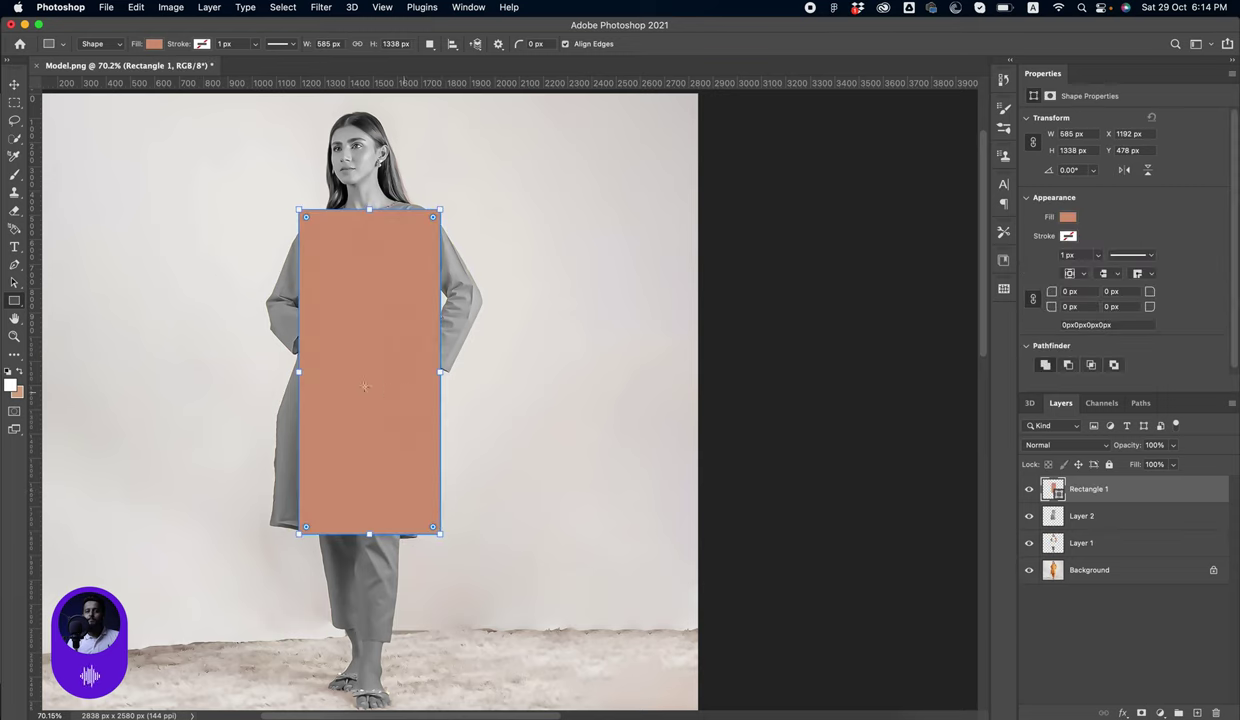
key("v")
left_click_drag(371, 335, 357, 331)
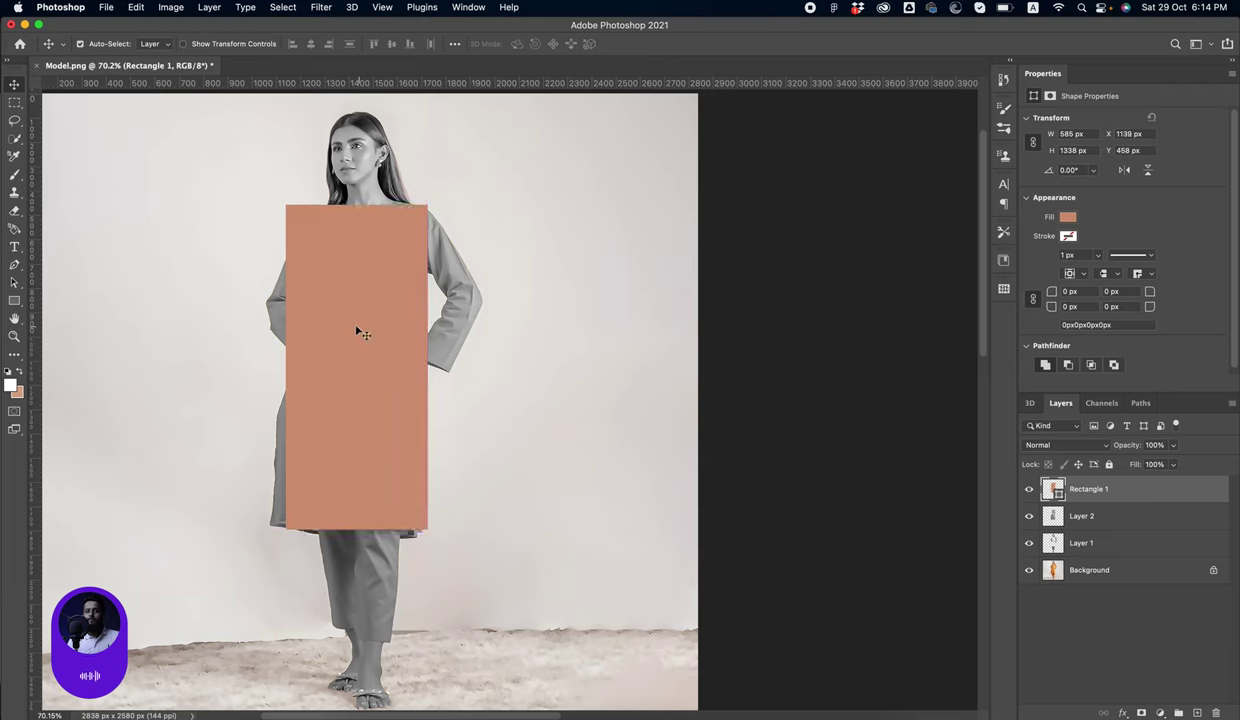
Convert Rectangle 1 to a smart object named Shirt Front Mockup and shift it slightly left
right_click(1154, 494)
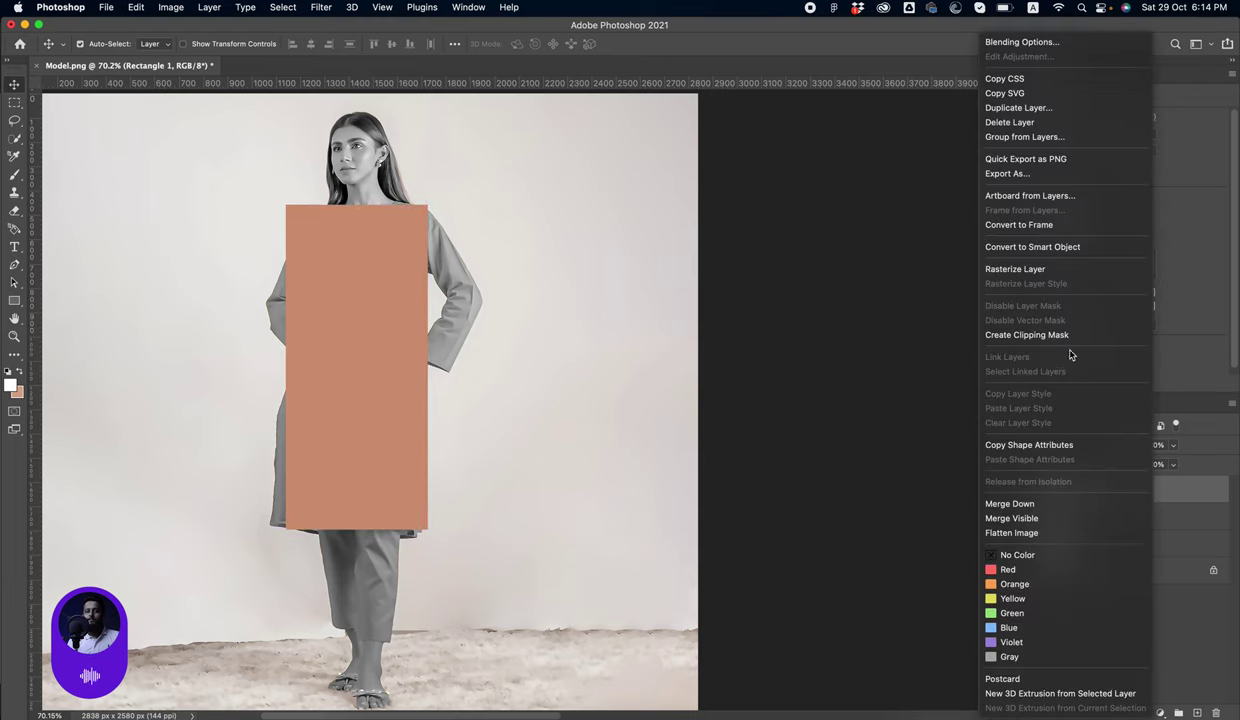
left_click(1070, 248)
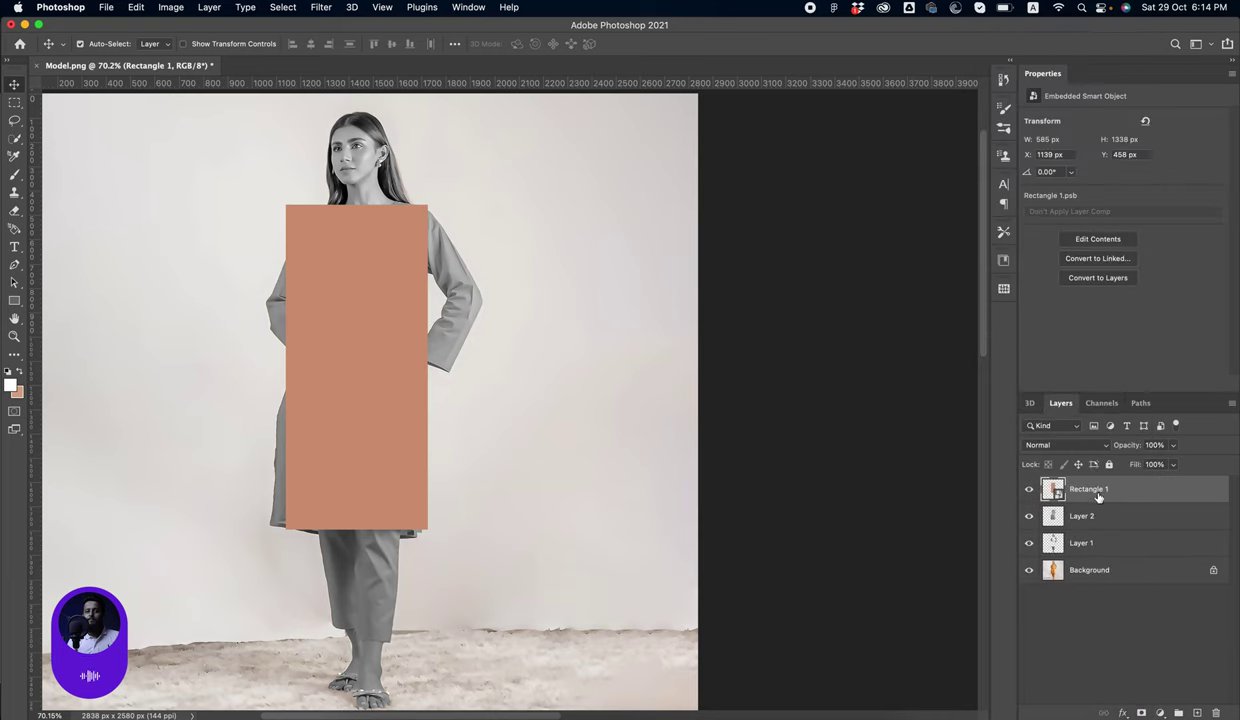
type("Shirt Front Mockup")
key("Return")
left_click_drag(345, 317, 342, 317)
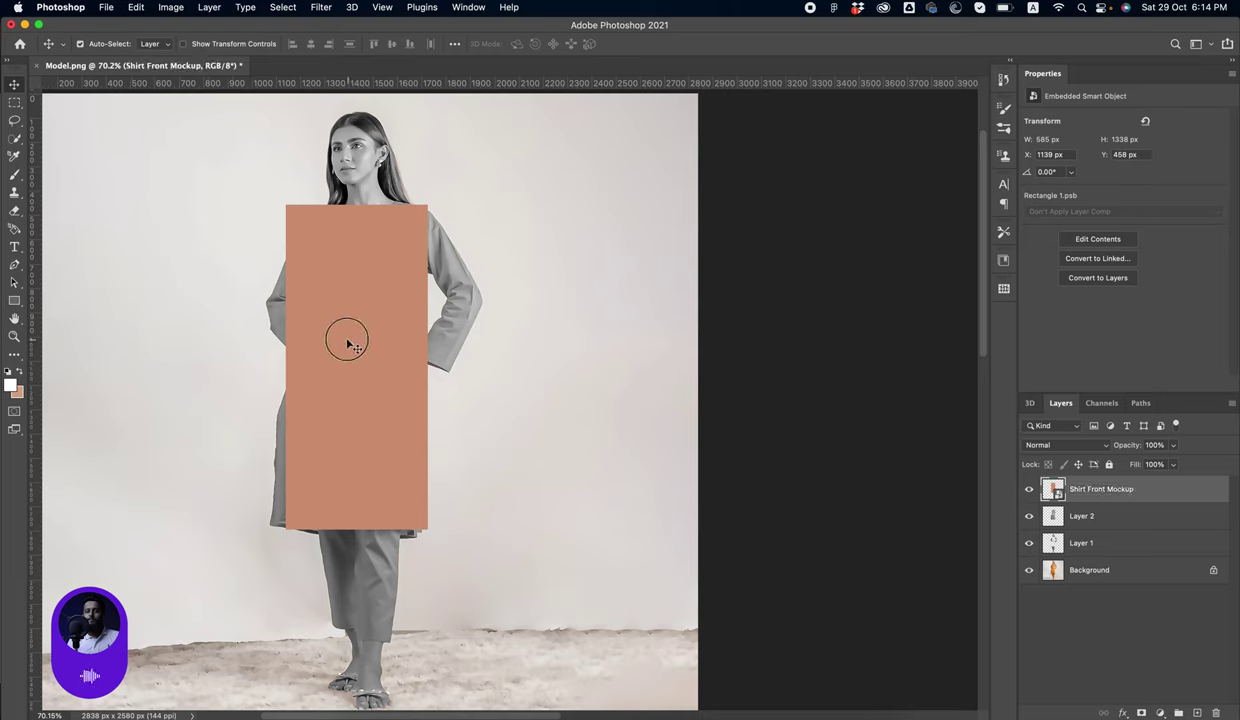
Lower the mockup layer's opacity to 52% and zoom in on the kurta front
left_click(1172, 447)
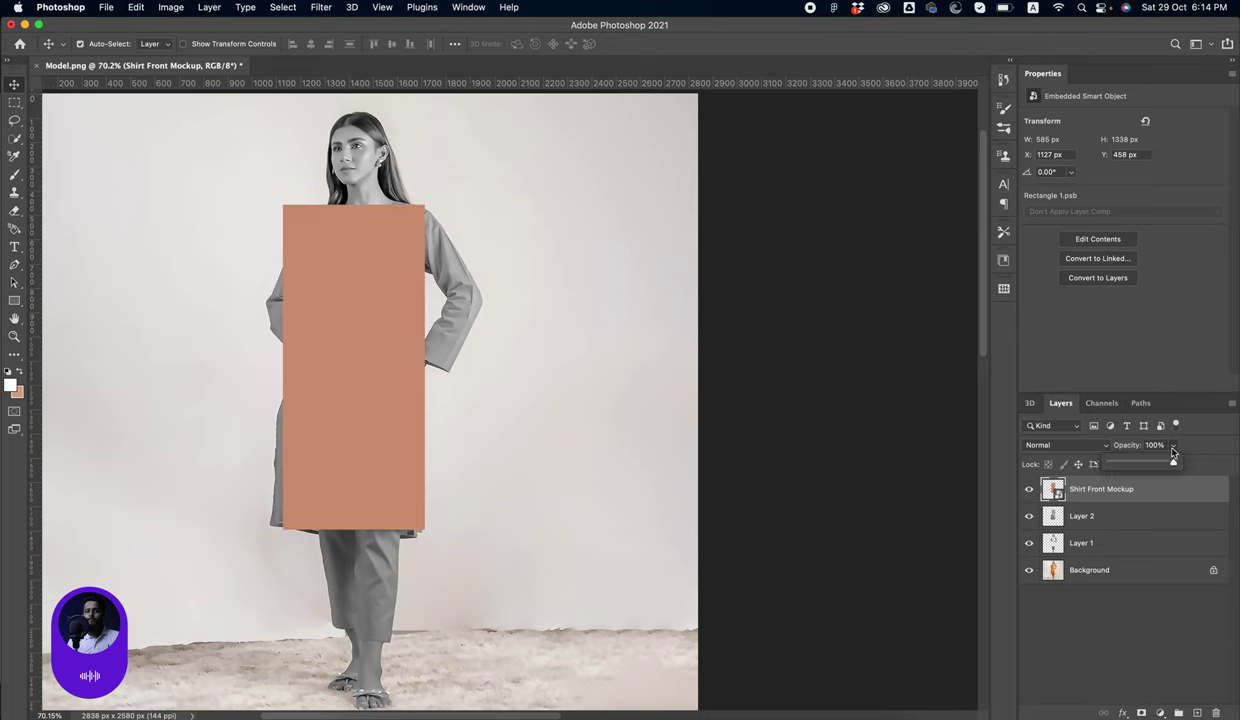
left_click_drag(1157, 464, 1139, 464)
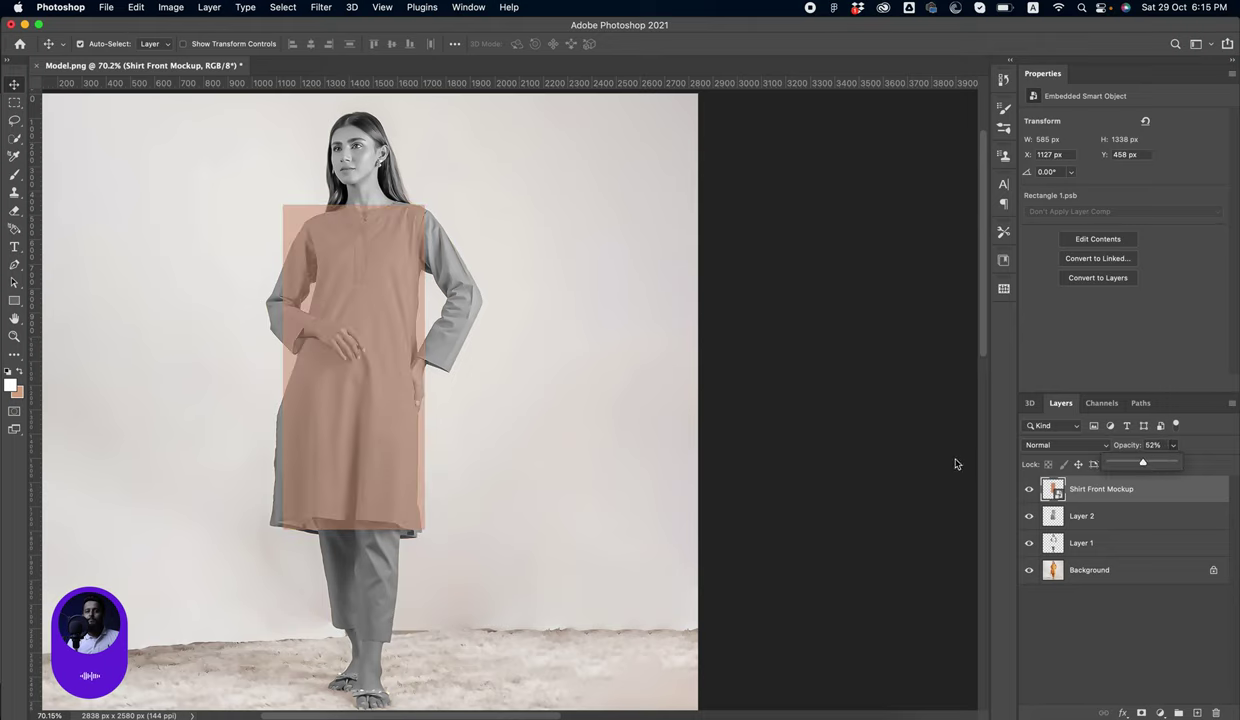
left_click(370, 277)
left_click_drag(353, 266, 340, 354)
scroll(340, 354, "up", 3)
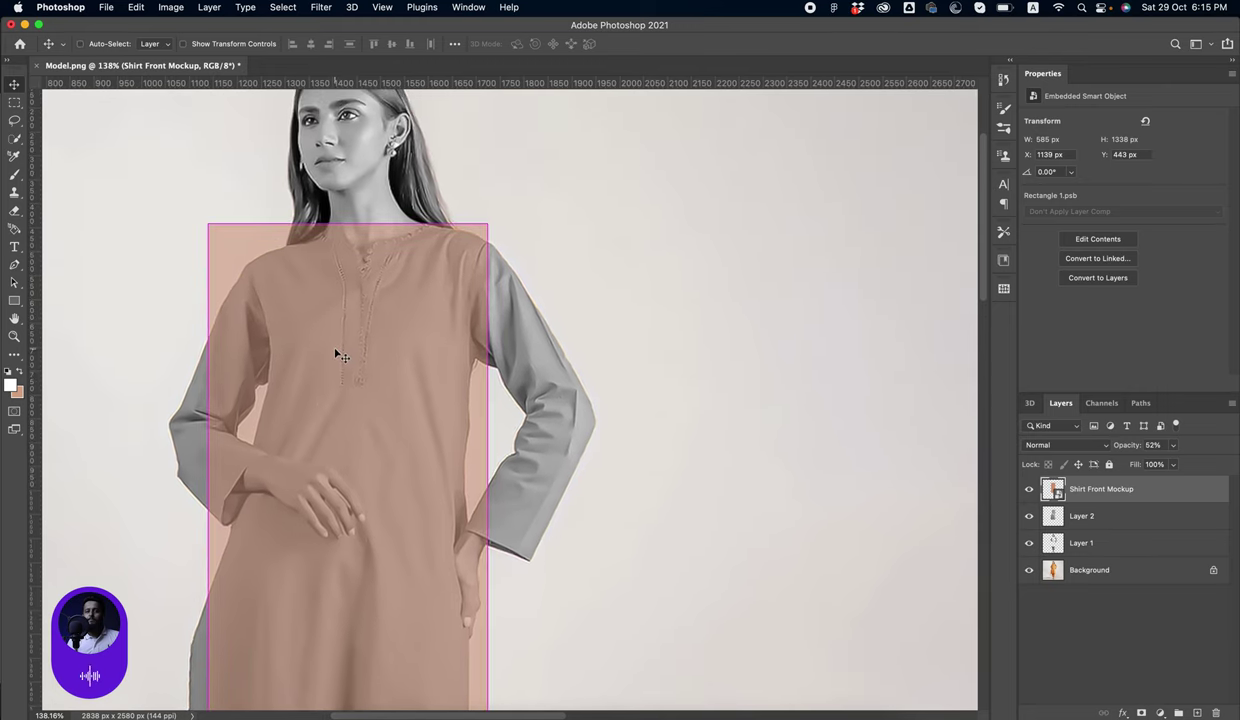
Warp the mockup's top-left corner, left edge and bottom-left corner to the kurta's shoulder, torso and hem
key("ctrl+t")
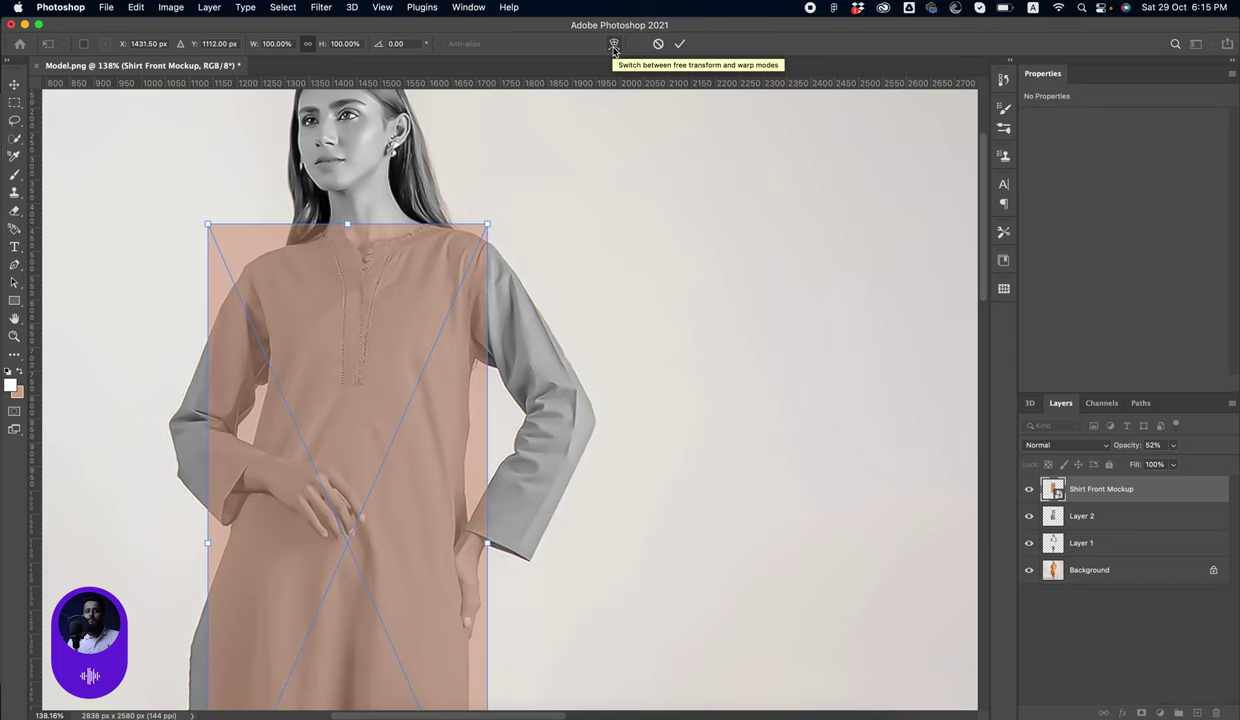
left_click(614, 44)
scroll(540, 245, "down", 1)
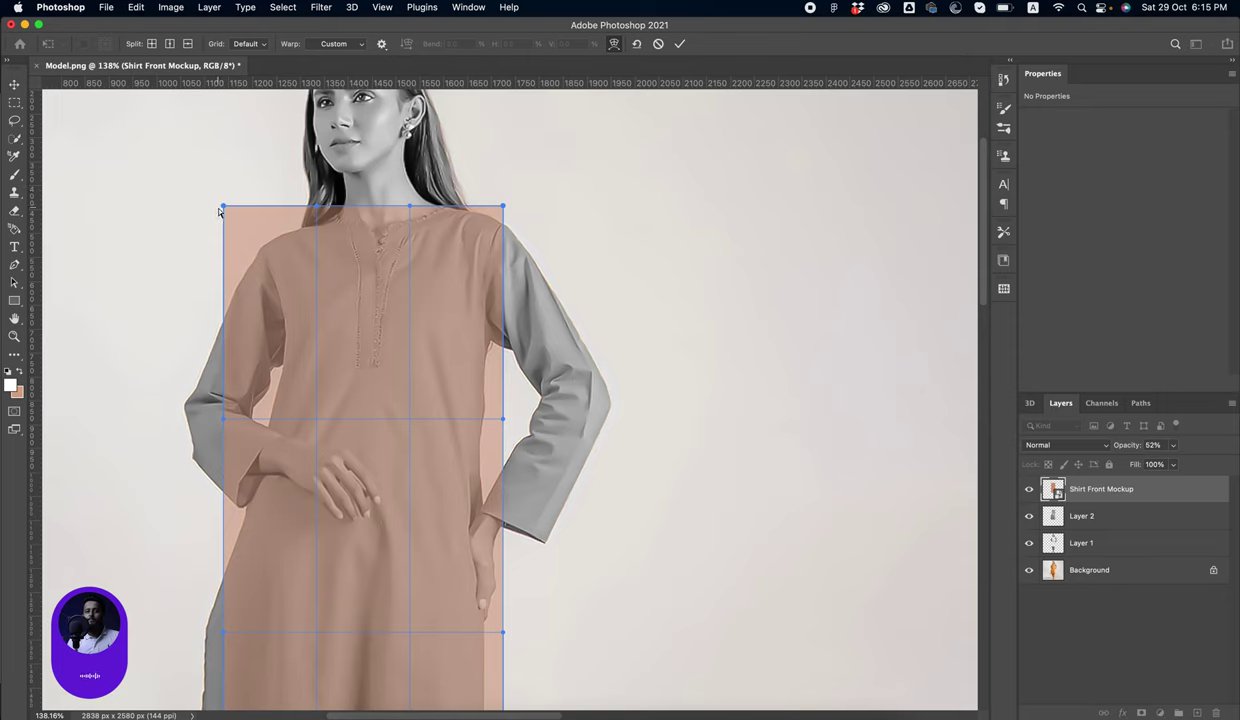
left_click_drag(224, 209, 255, 234)
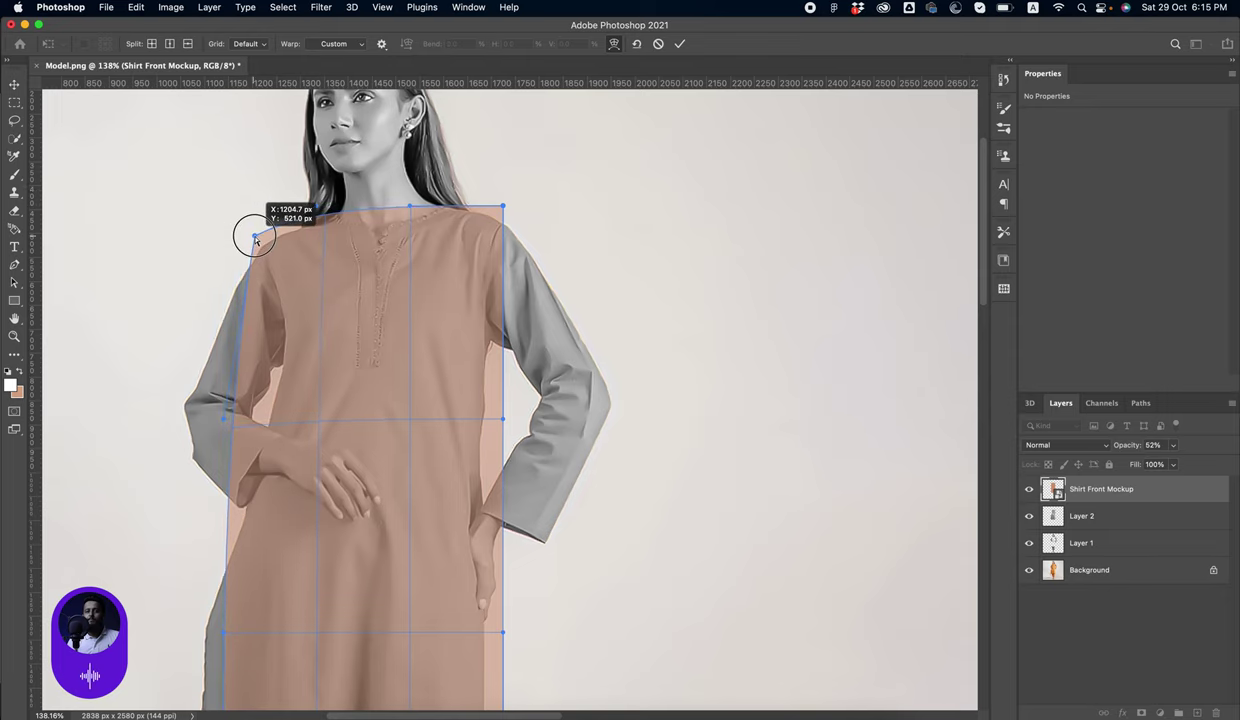
scroll(325, 328, "down", 1)
scroll(325, 328, "down", 1)
scroll(325, 328, "left", 1)
left_click_drag(256, 383, 296, 348)
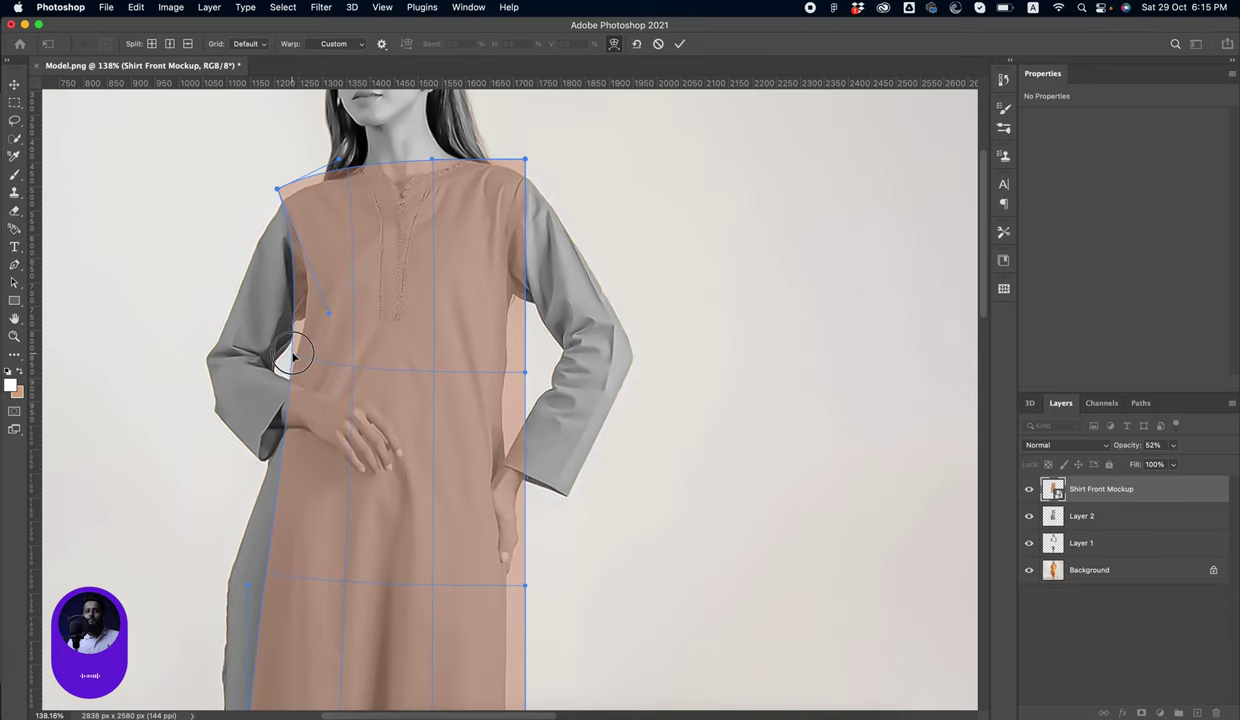
scroll(362, 404, "down", 5)
scroll(362, 404, "left", 2)
left_click_drag(321, 412, 250, 407)
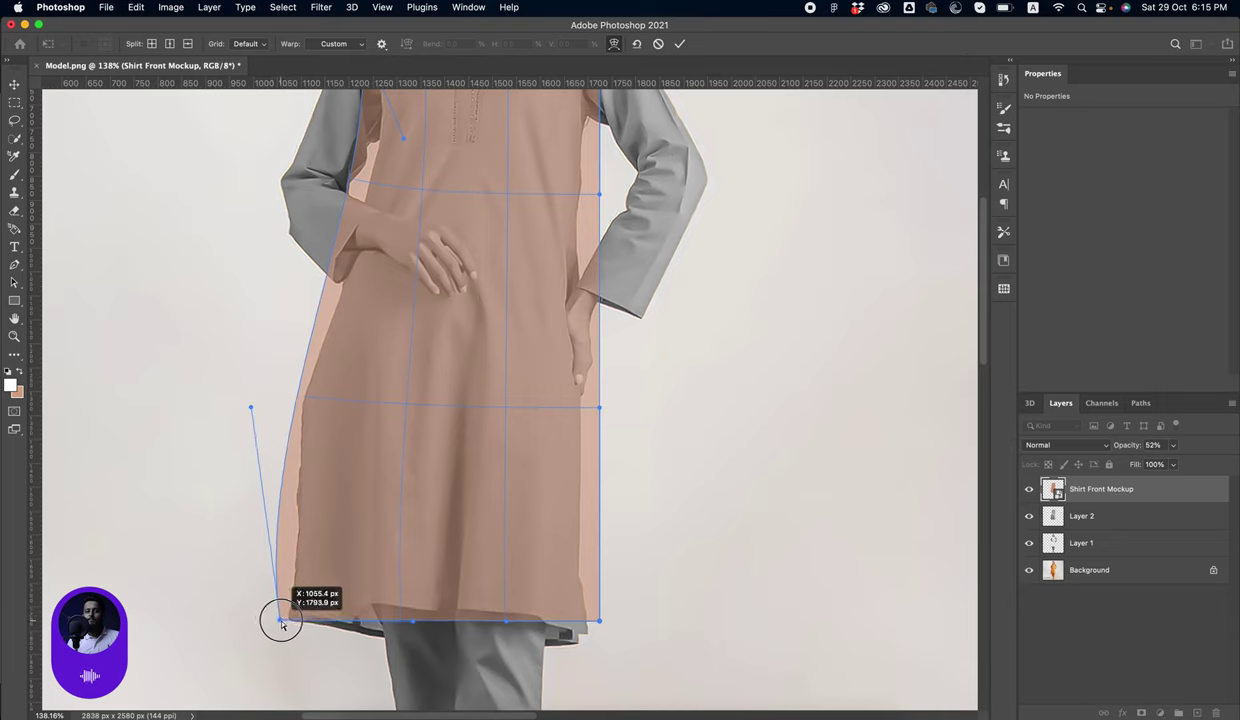
left_click_drag(316, 621, 281, 615)
left_click_drag(251, 407, 264, 383)
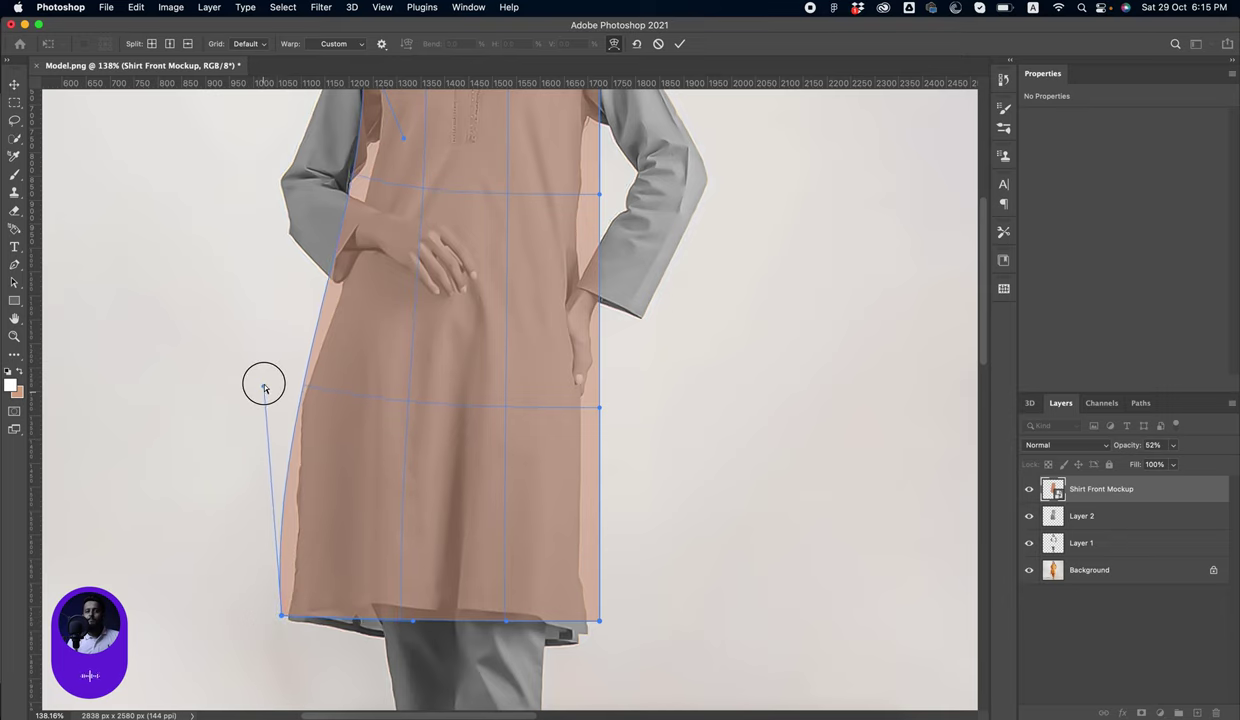
left_click_drag(403, 138, 423, 160)
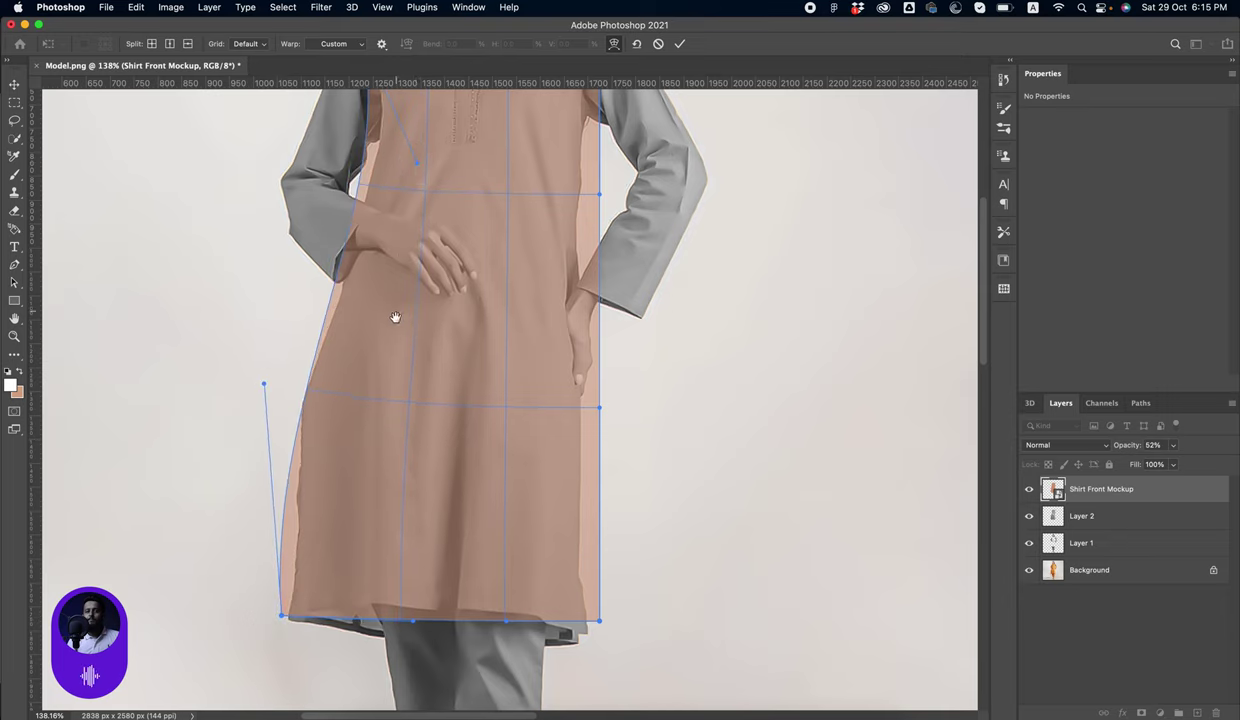
Warp the top-right corner, right edge and hem line to follow the kurta's outline
left_click_drag(396, 321, 364, 539)
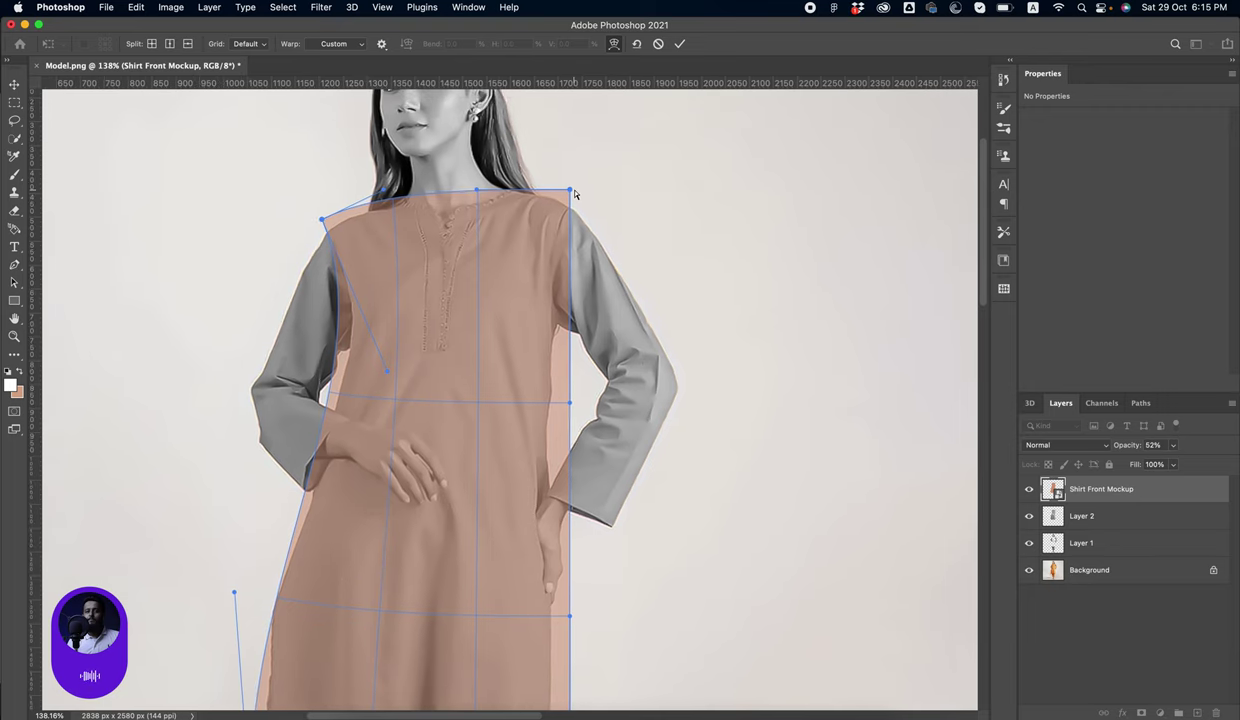
left_click_drag(571, 190, 573, 196)
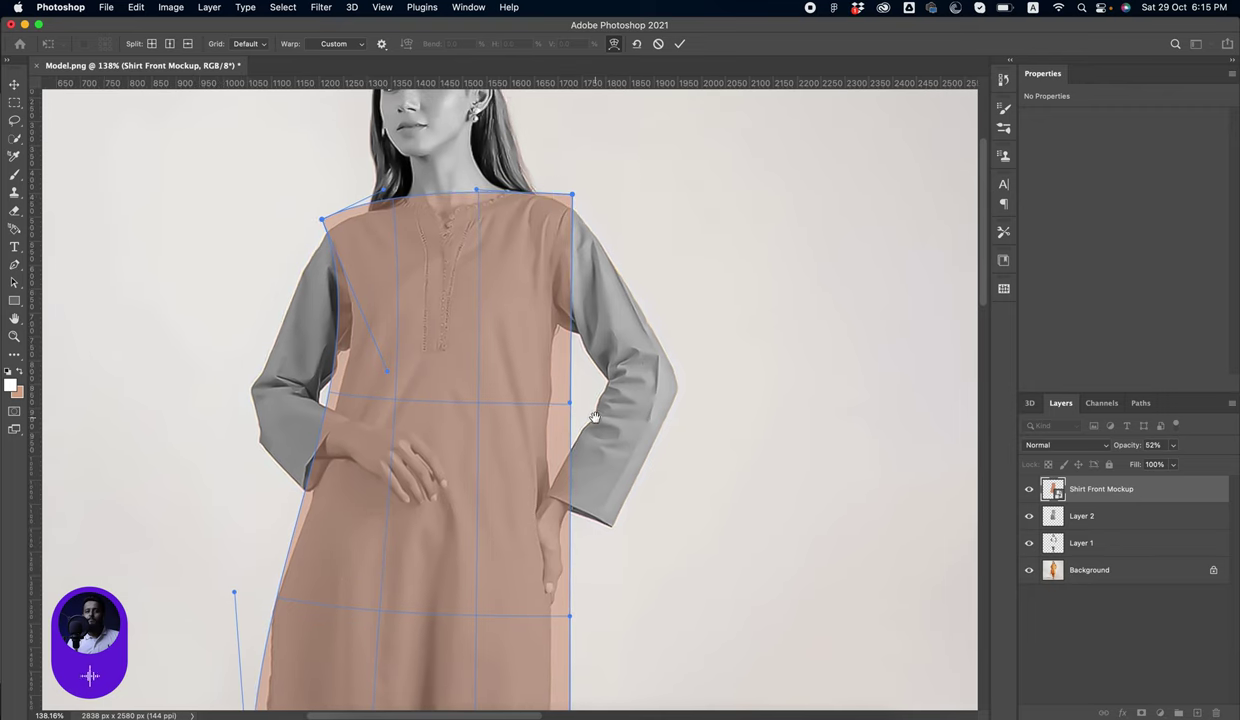
mouse_move(594, 416)
left_mouse_down()
mouse_move(594, 369)
mouse_move(553, 355)
left_mouse_up()
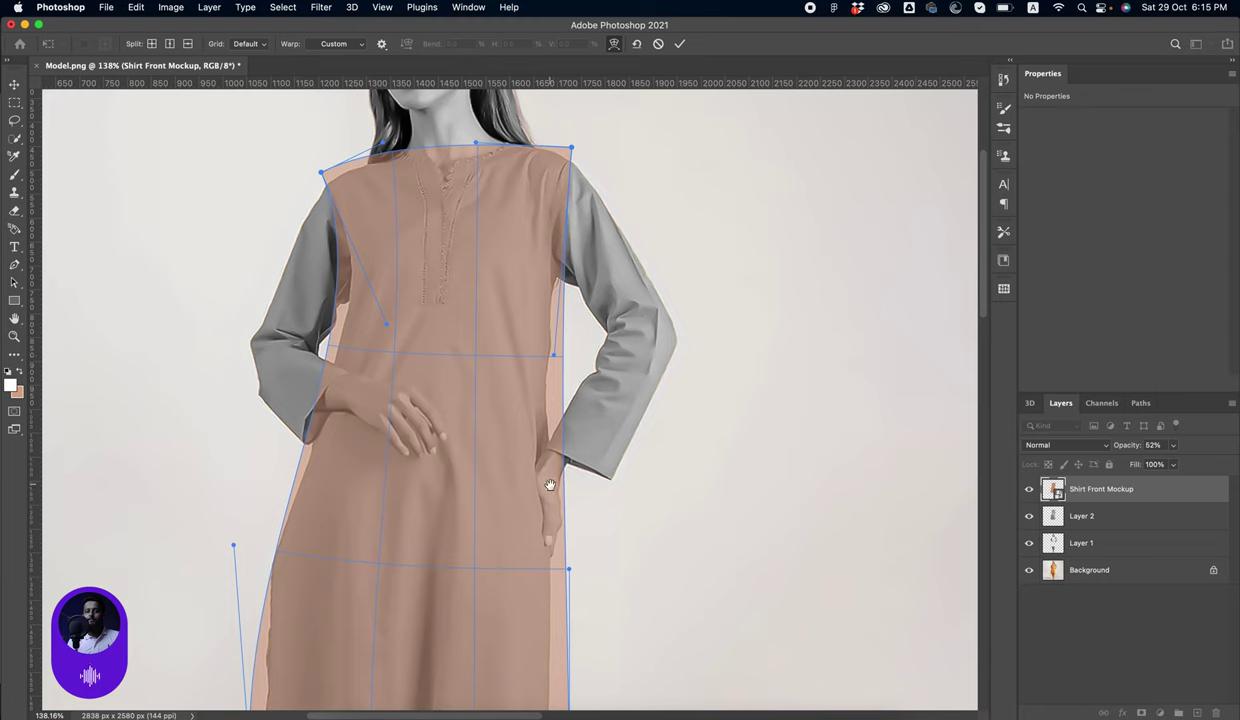
left_click_drag(549, 485, 544, 375)
left_click_drag(557, 459, 543, 461)
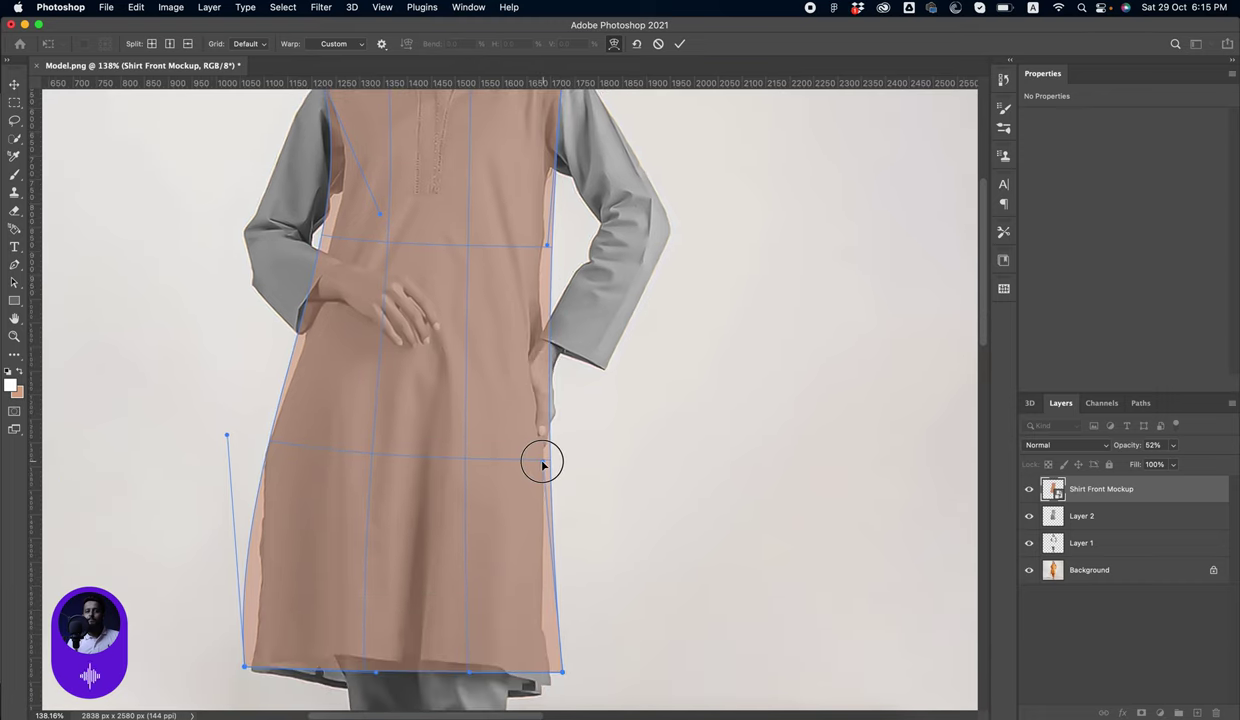
mouse_move(569, 660)
left_mouse_down()
mouse_move(579, 520)
mouse_move(569, 552)
left_mouse_up()
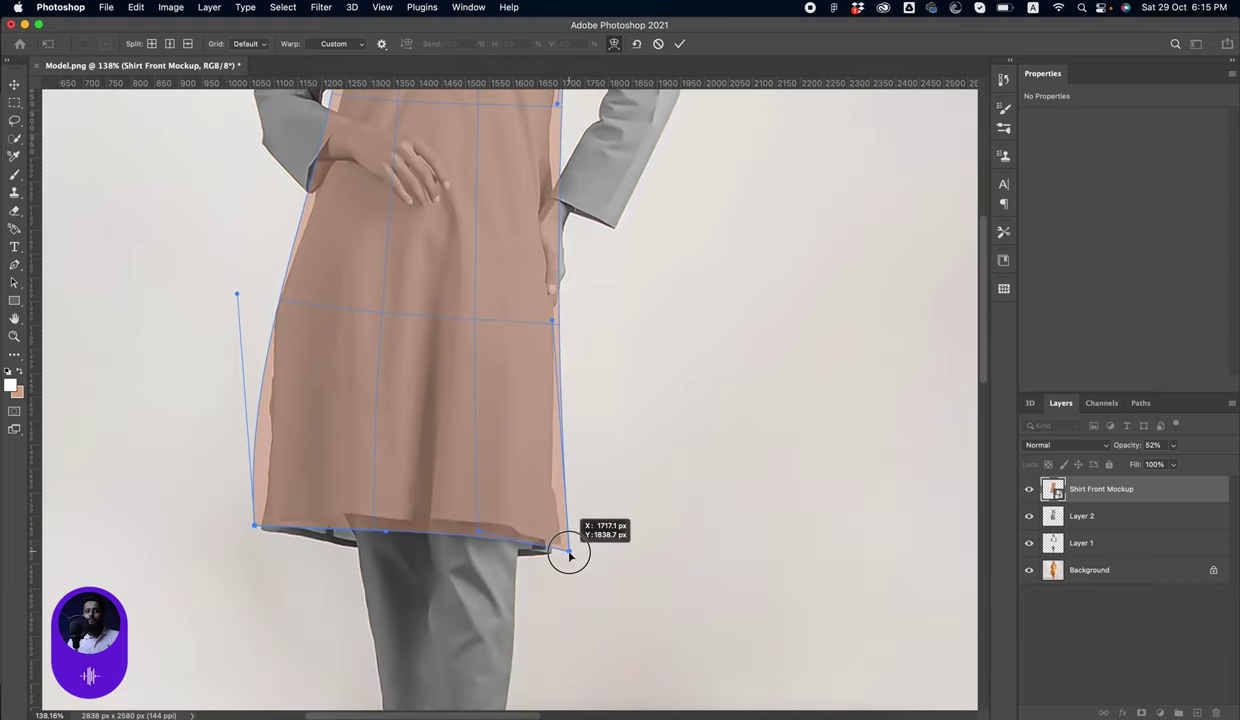
left_click_drag(474, 530, 481, 515)
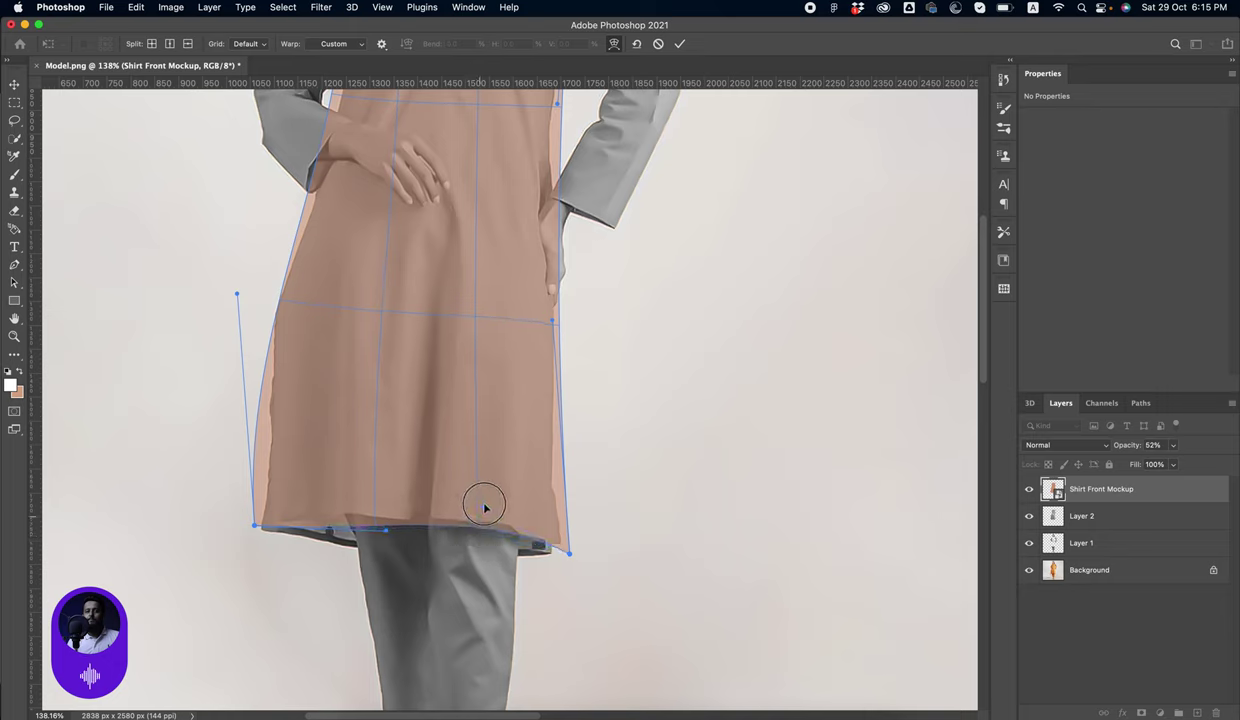
left_click_drag(386, 532, 363, 521)
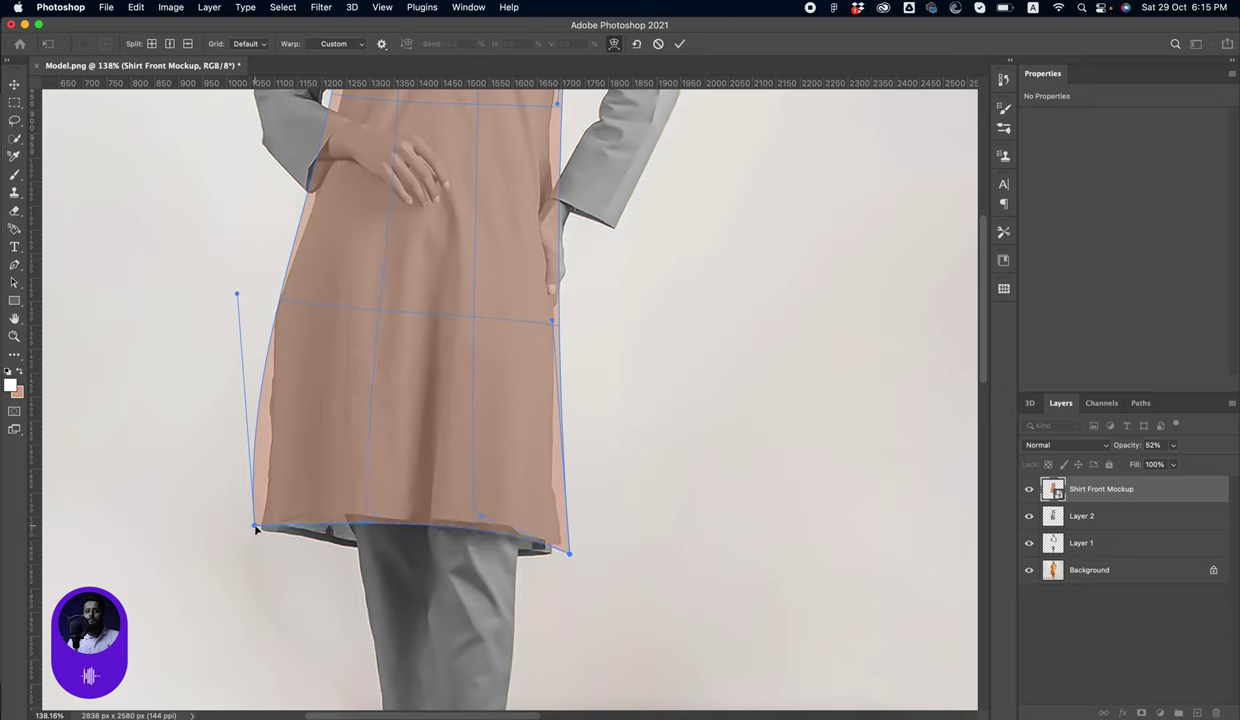
left_click_drag(256, 527, 257, 534)
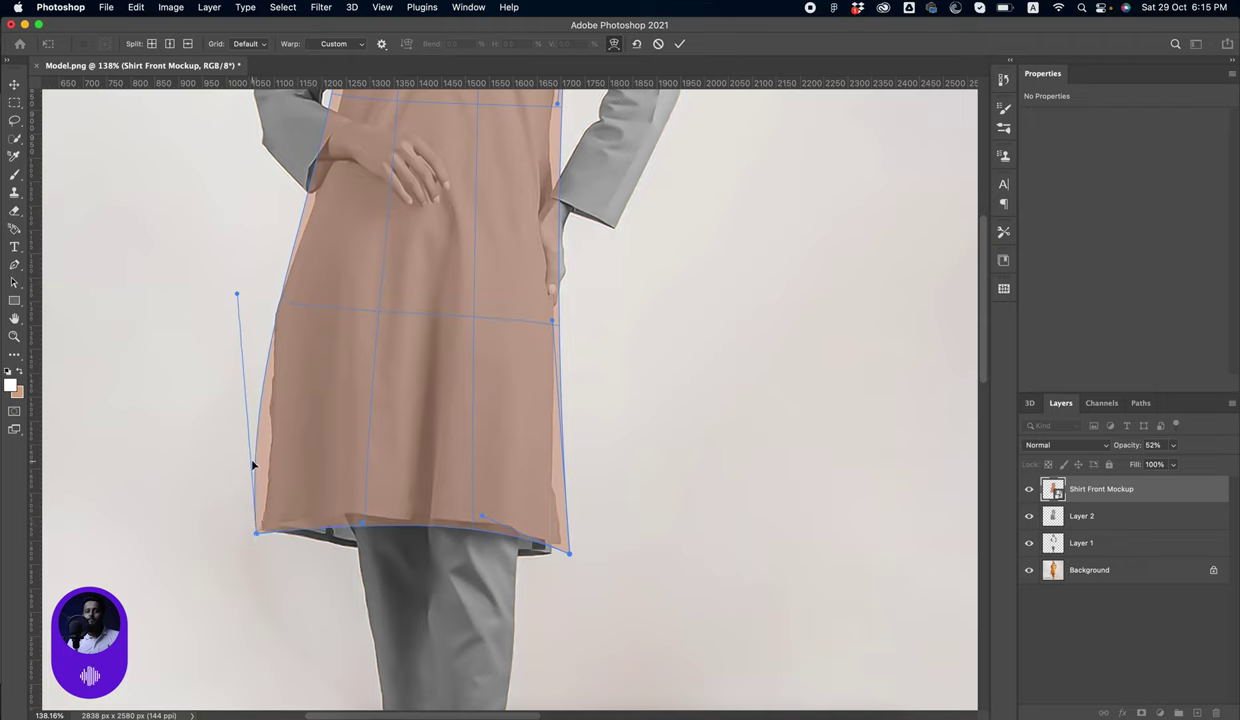
mouse_move(237, 296)
left_mouse_down()
mouse_move(223, 263)
mouse_move(421, 415)
left_mouse_up()
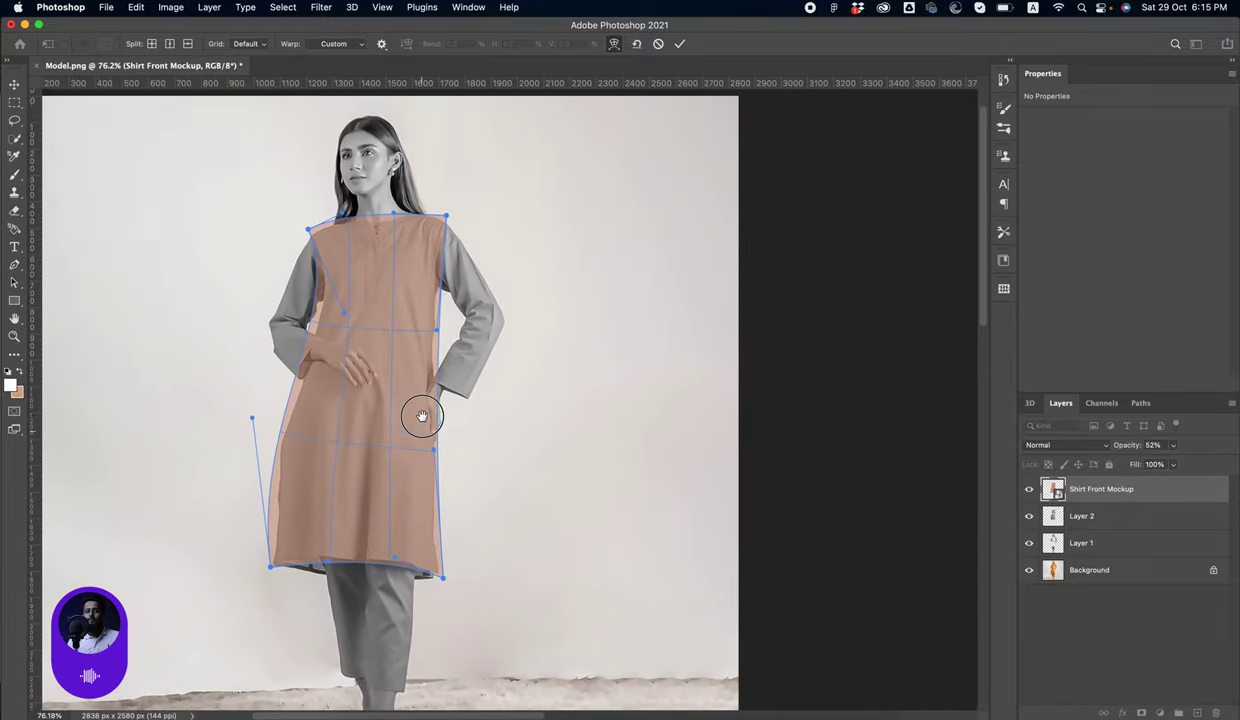
Commit the warp, set Shirt Front Mockup to 100% opacity, and clip it to Layer 2
key("Return")
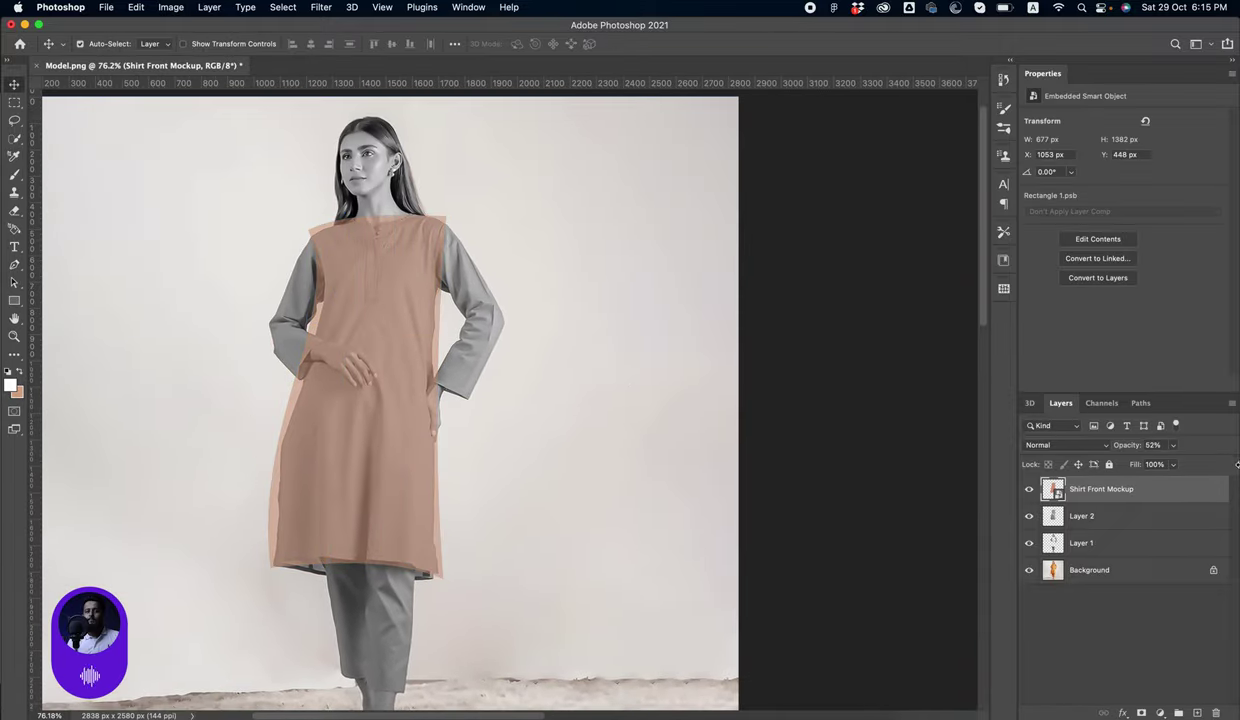
left_click(1174, 451)
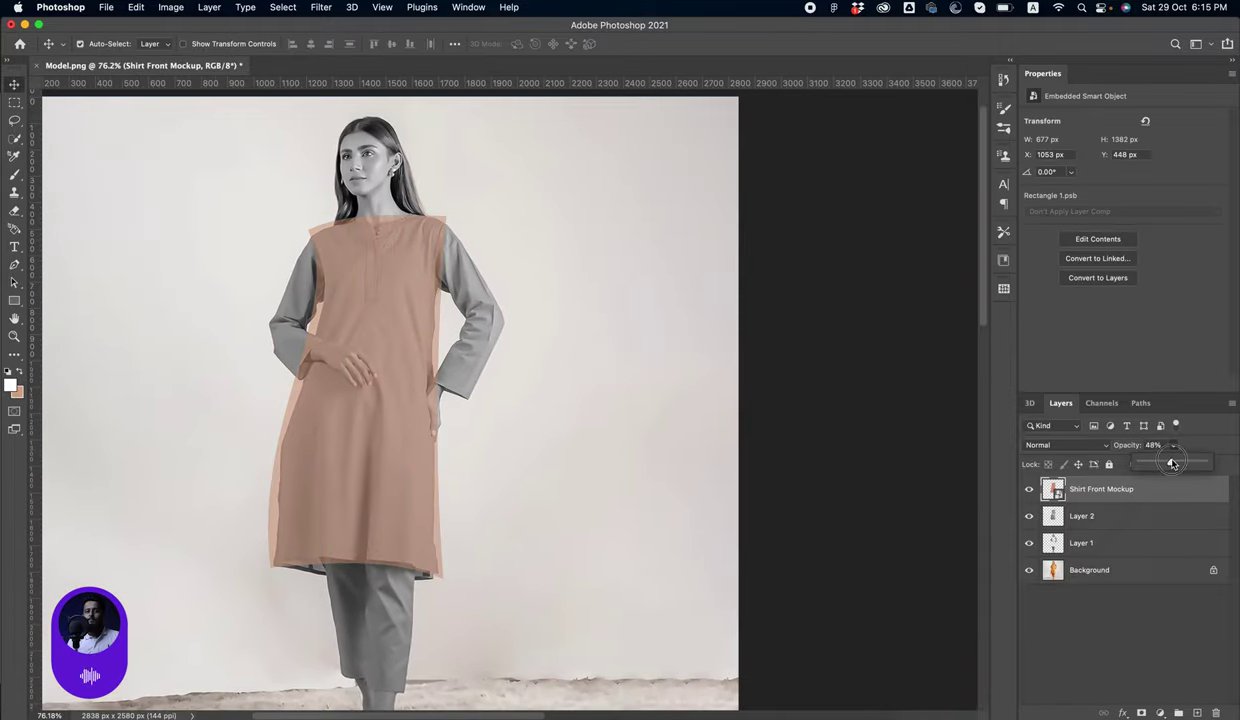
left_click_drag(1168, 462, 1203, 462)
right_click(1158, 490)
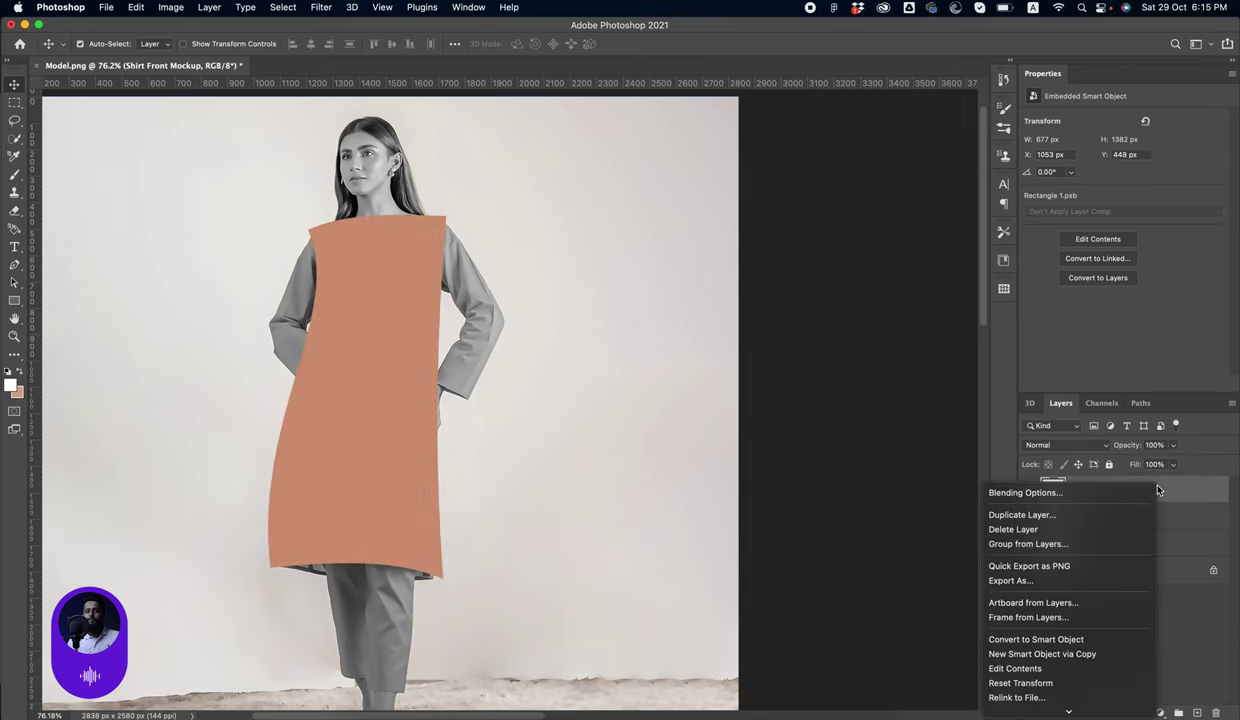
scroll(1070, 658, "down", 5)
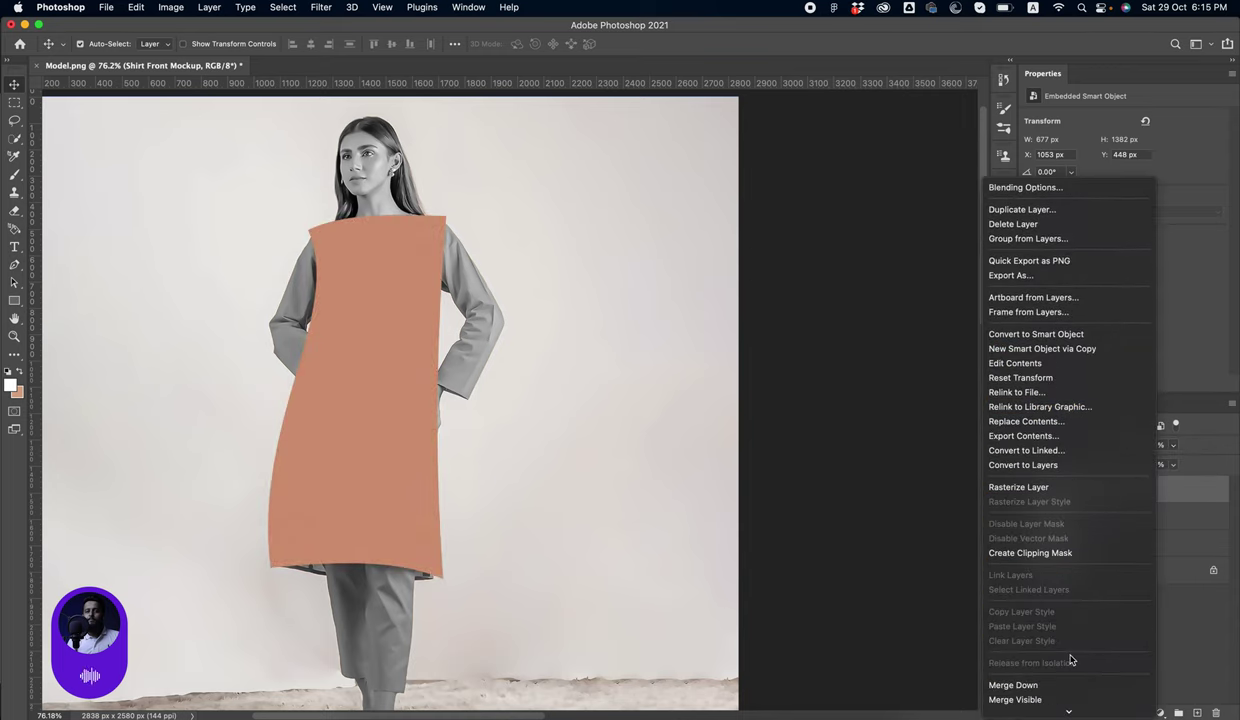
left_click(1052, 556)
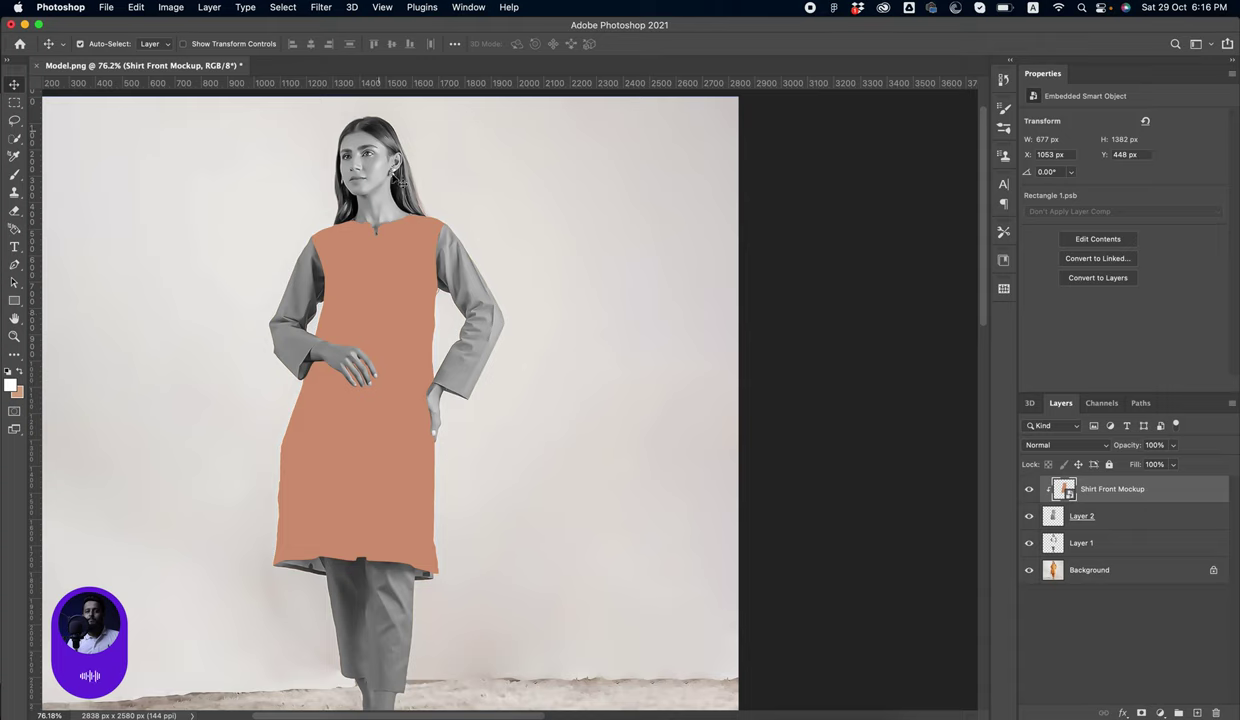
Open the smart object's contents and place Cloth Pattern.jpeg, enlarged, over the rectangle's lower half
double_click(1064, 490)
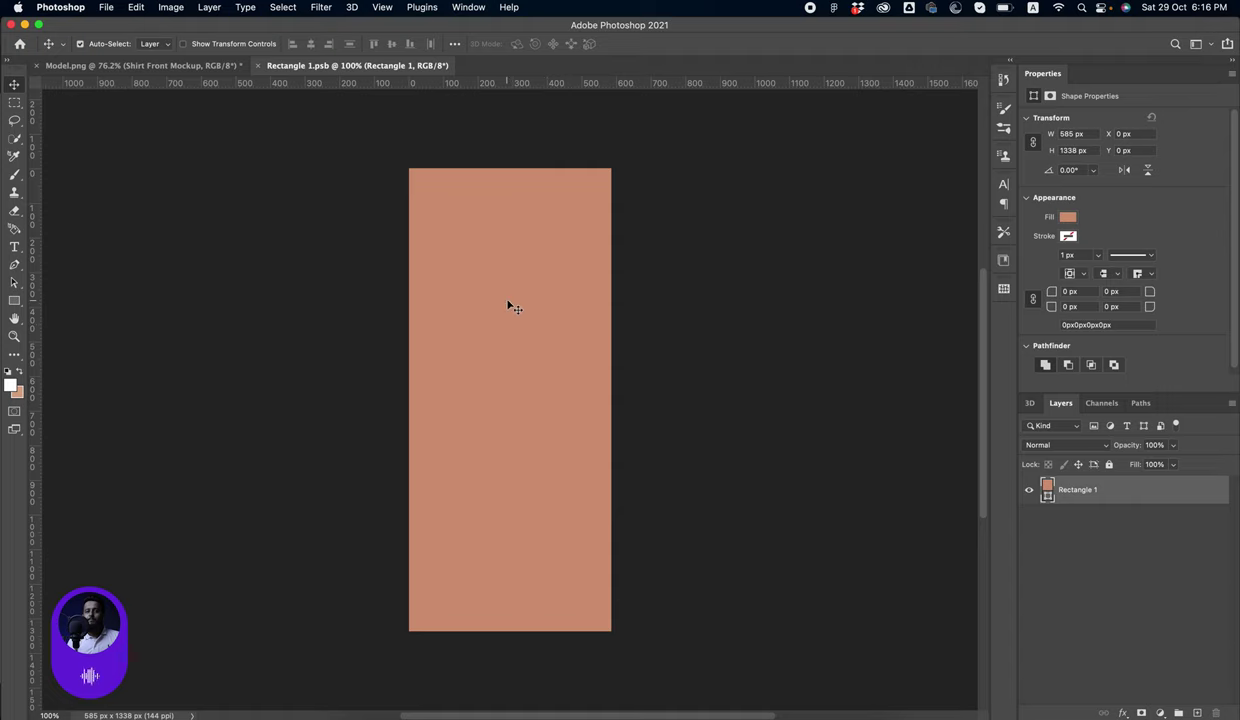
left_click(359, 714)
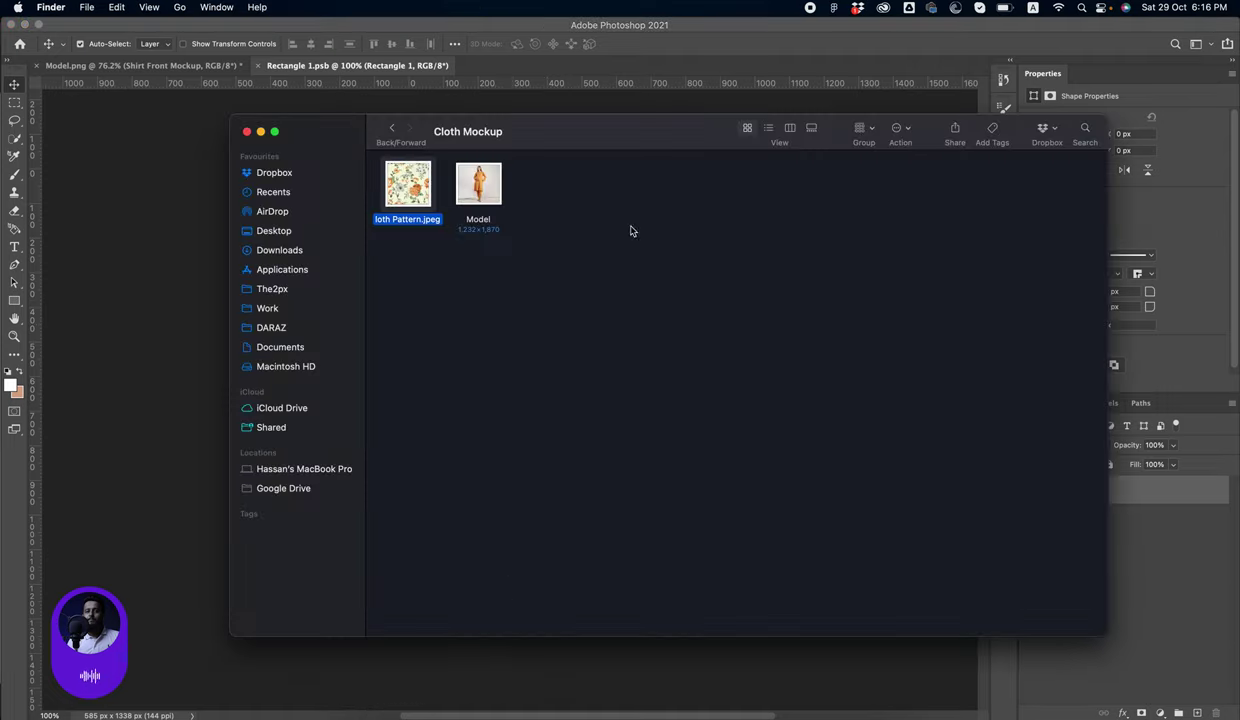
mouse_move(400, 186)
left_mouse_down()
mouse_move(244, 310)
mouse_move(553, 492)
mouse_move(551, 503)
mouse_move(637, 516)
left_mouse_up()
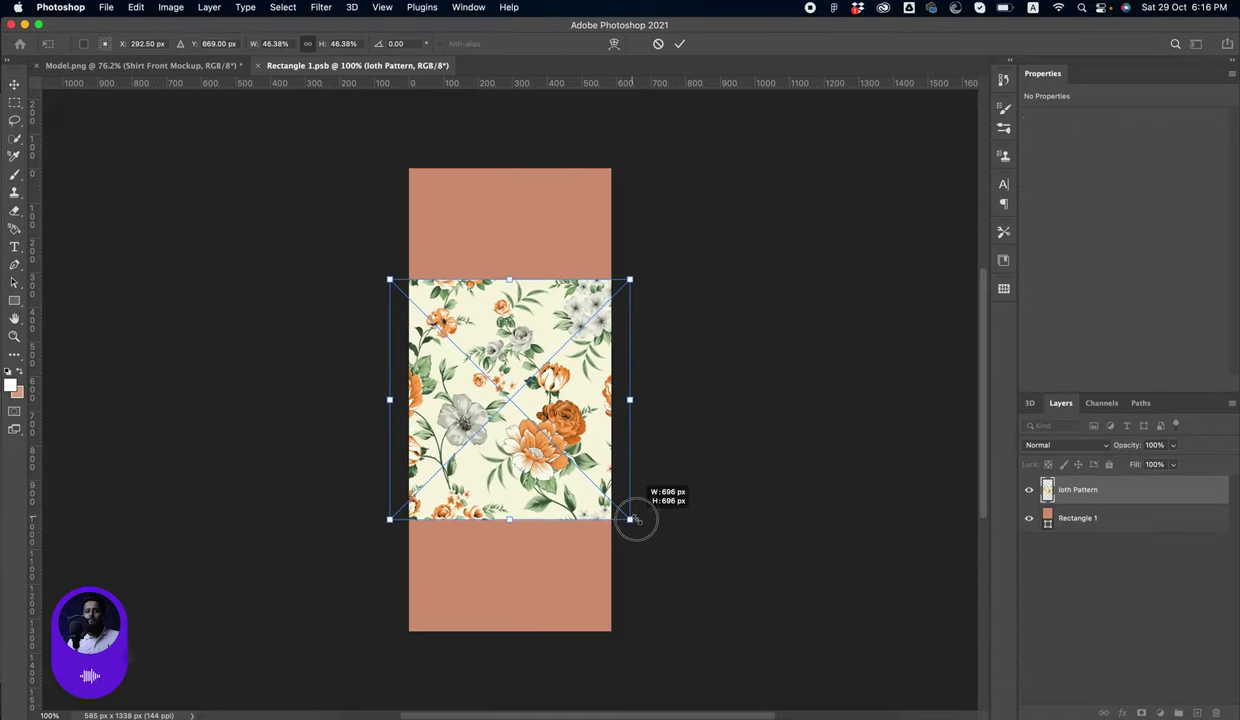
left_click_drag(561, 435, 563, 539)
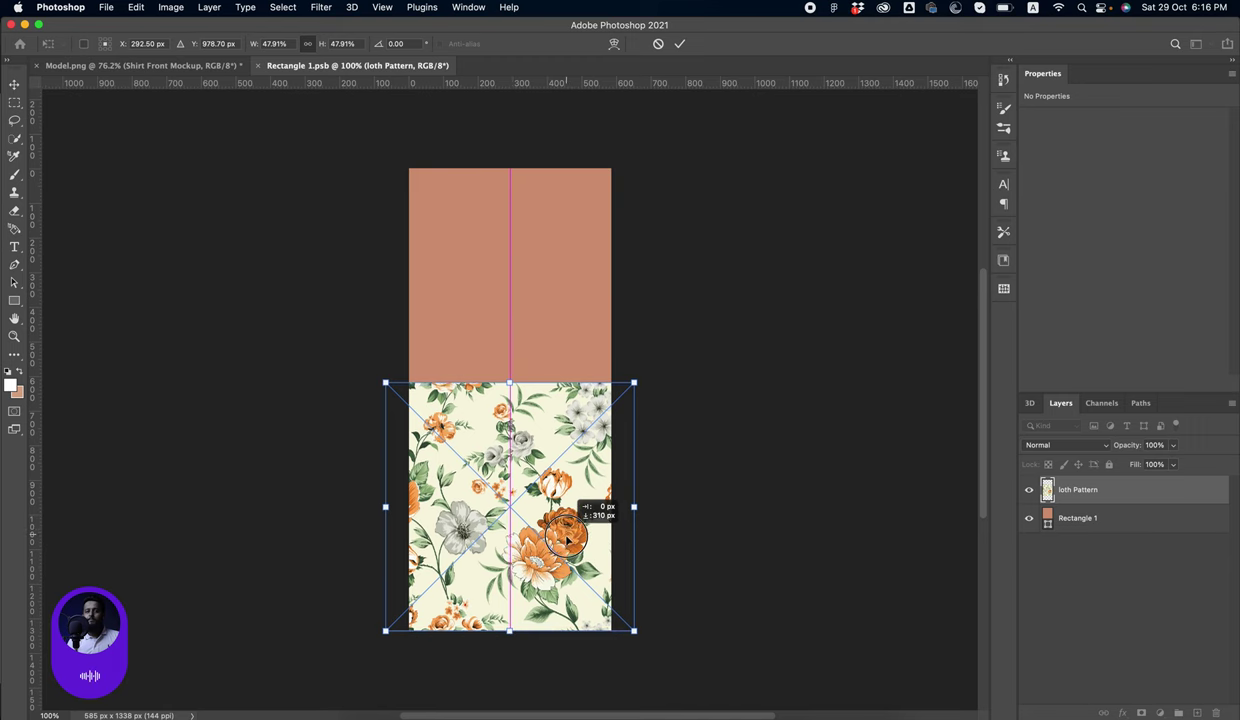
key("Return")
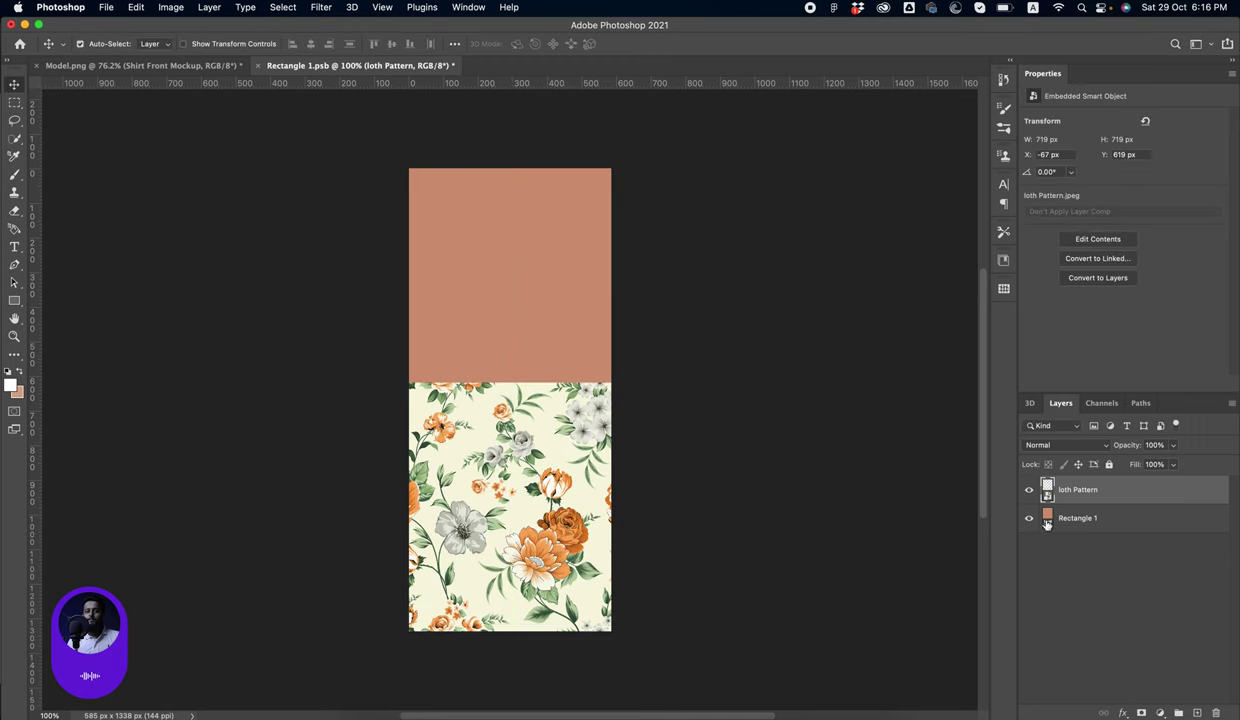
Change Rectangle 1's fill to the pattern's cream colour f7f5e2
double_click(1047, 522)
left_click(500, 387)
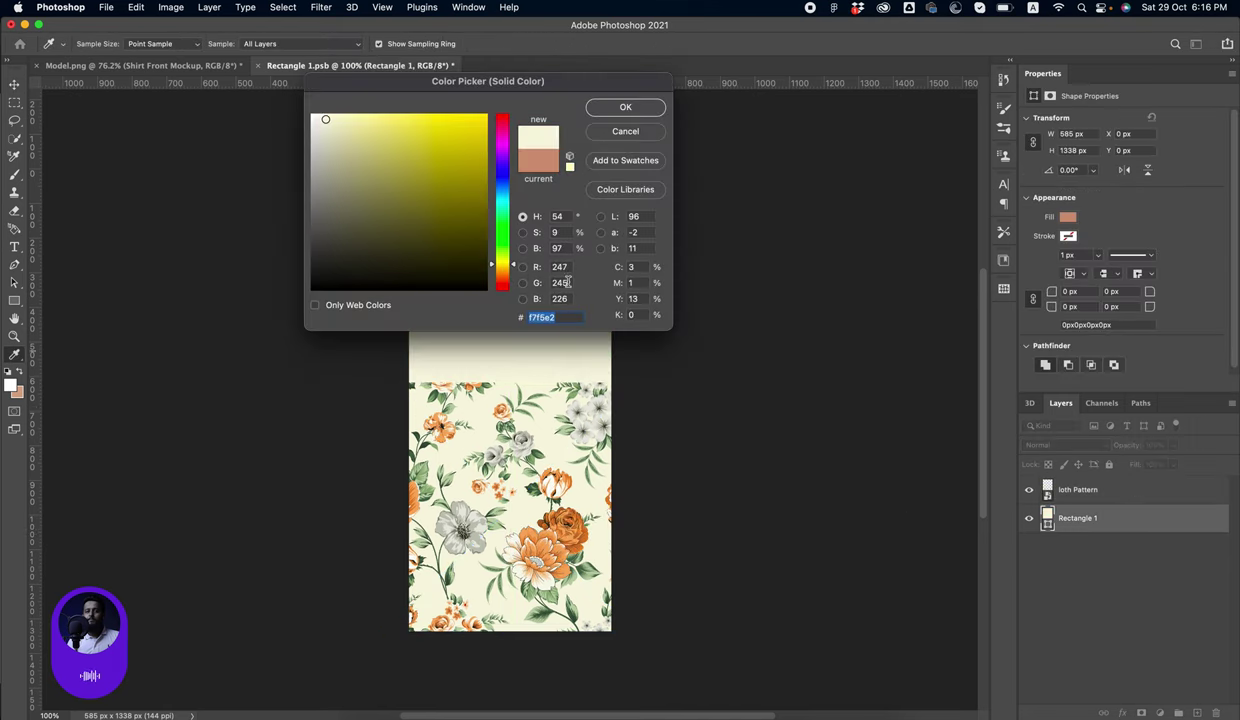
left_click(627, 108)
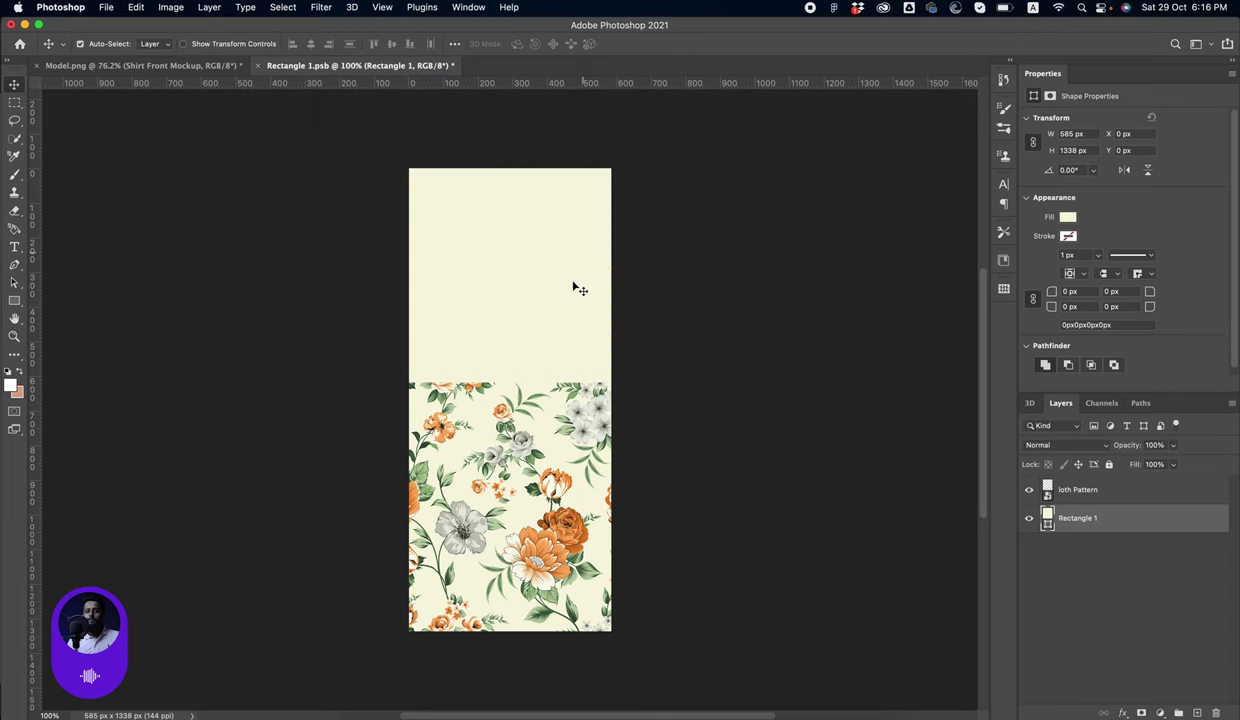
Stretch the floral pattern upward to 928 px tall
left_click(519, 432)
key("ctrl+t")
left_click_drag(507, 383, 518, 312)
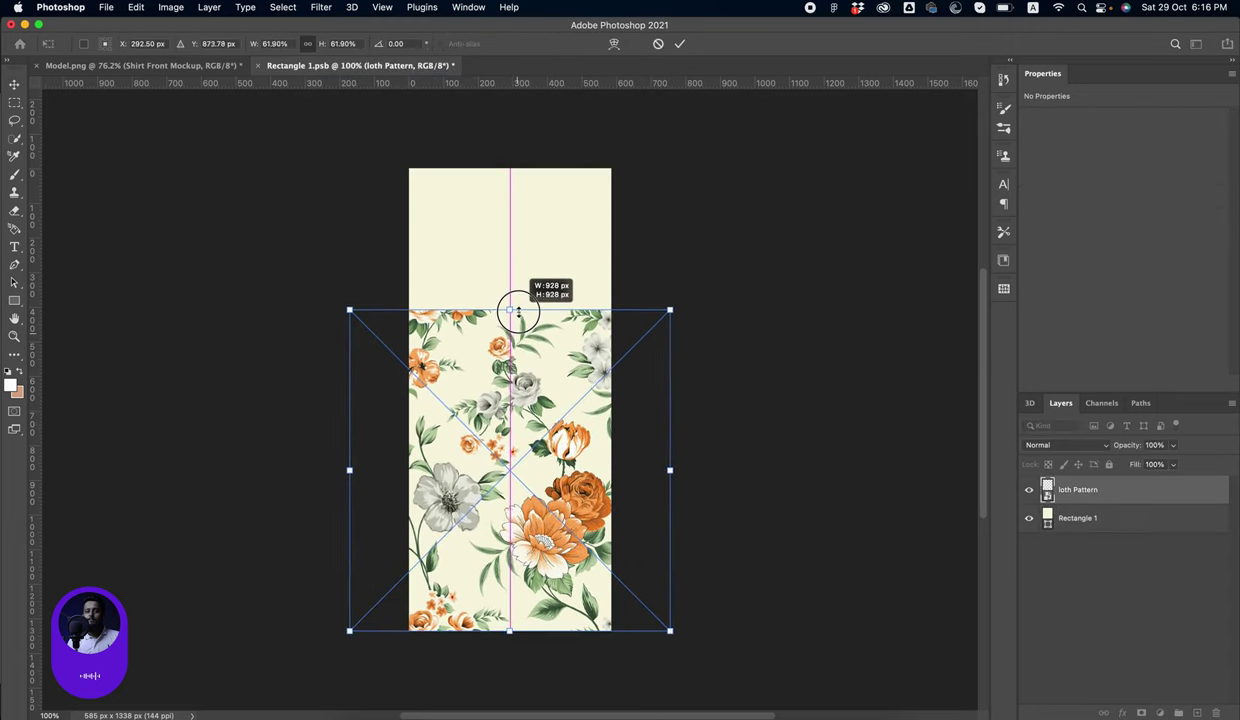
key("Return")
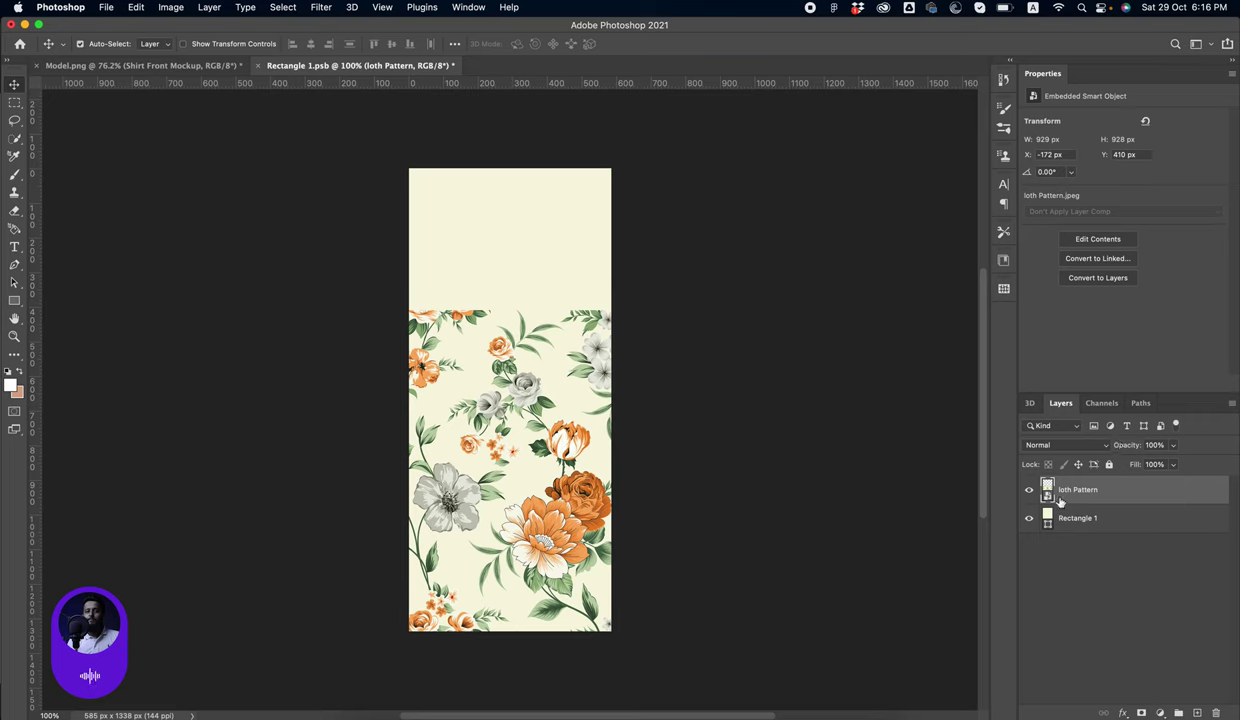
Add a layer mask with a black-to-white gradient fading the pattern's top into the cream
left_click(1142, 712)
key("g")
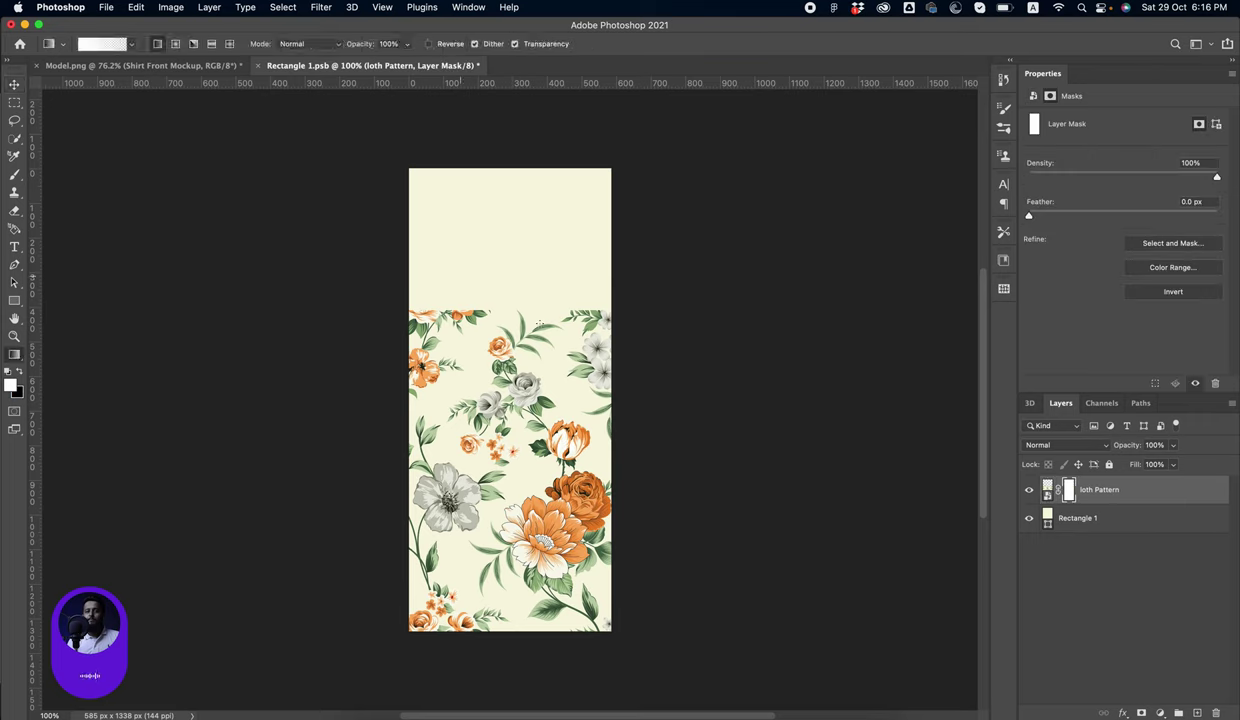
key("x")
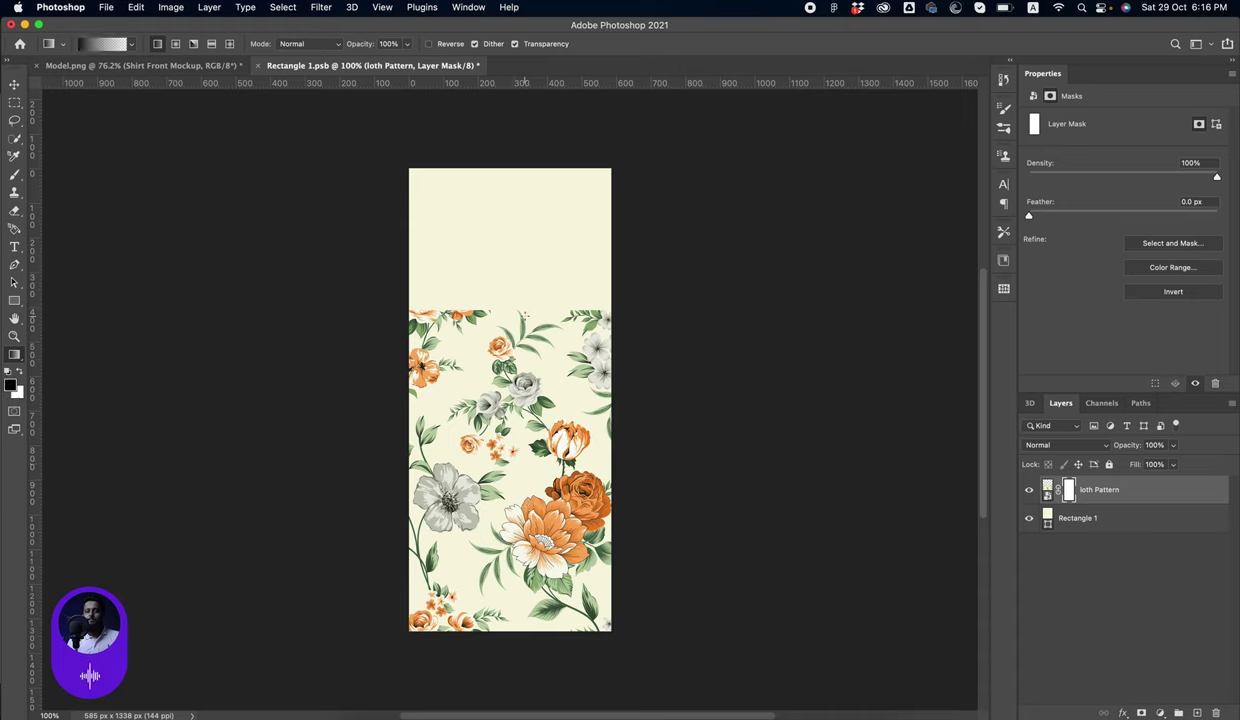
mouse_move(509, 308)
left_mouse_down()
mouse_move(509, 438)
mouse_move(529, 472)
left_mouse_up()
Save the Rectangle 1.psb smart object contents
key("v")
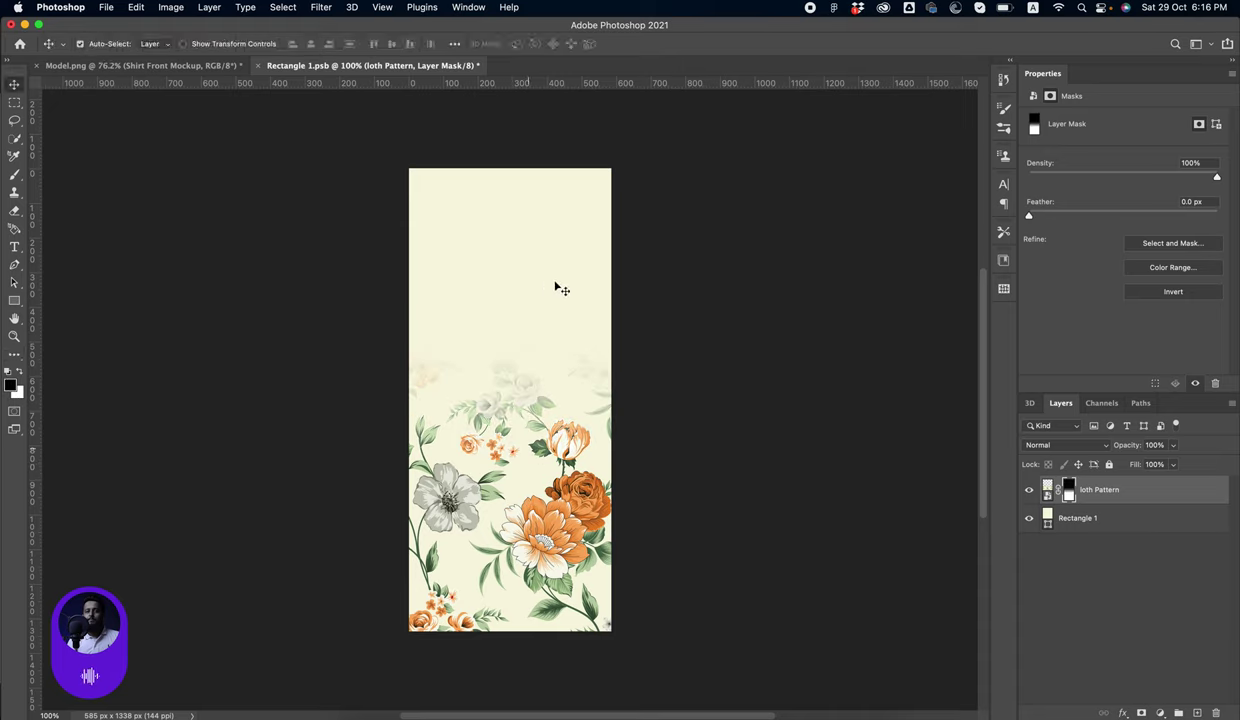
left_click(530, 311)
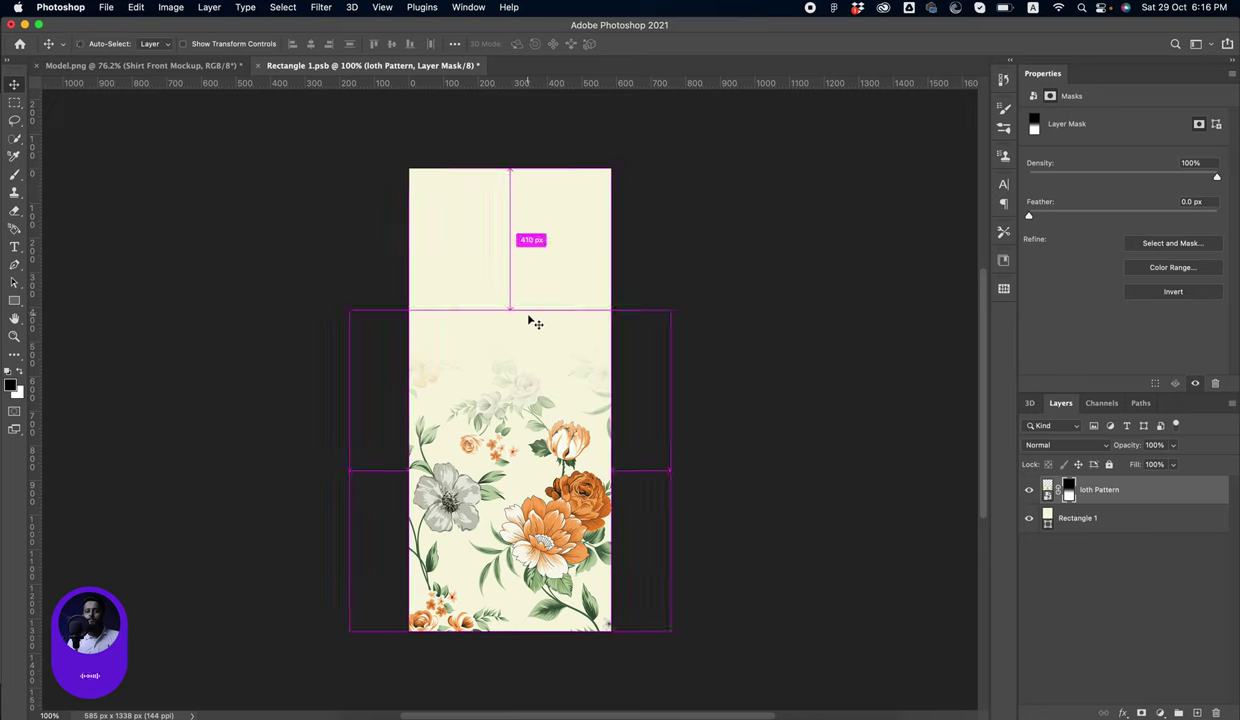
key("cmd+s")
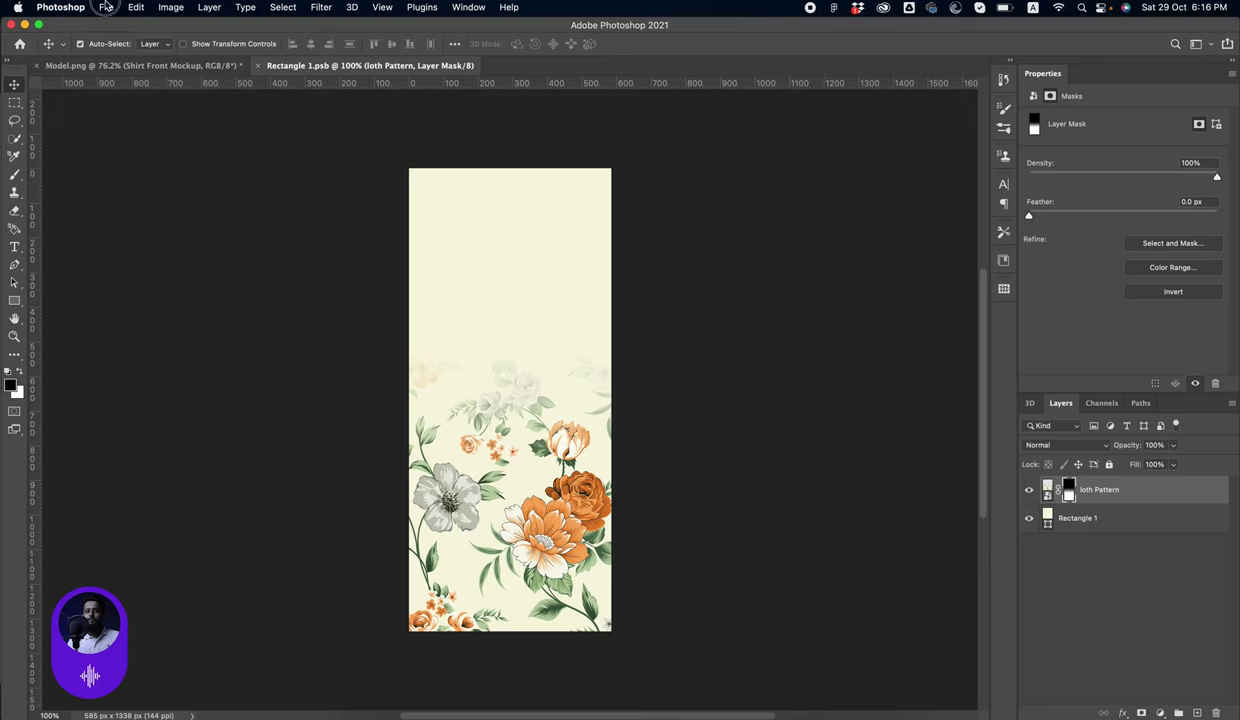
left_click(106, 7)
left_click(411, 65)
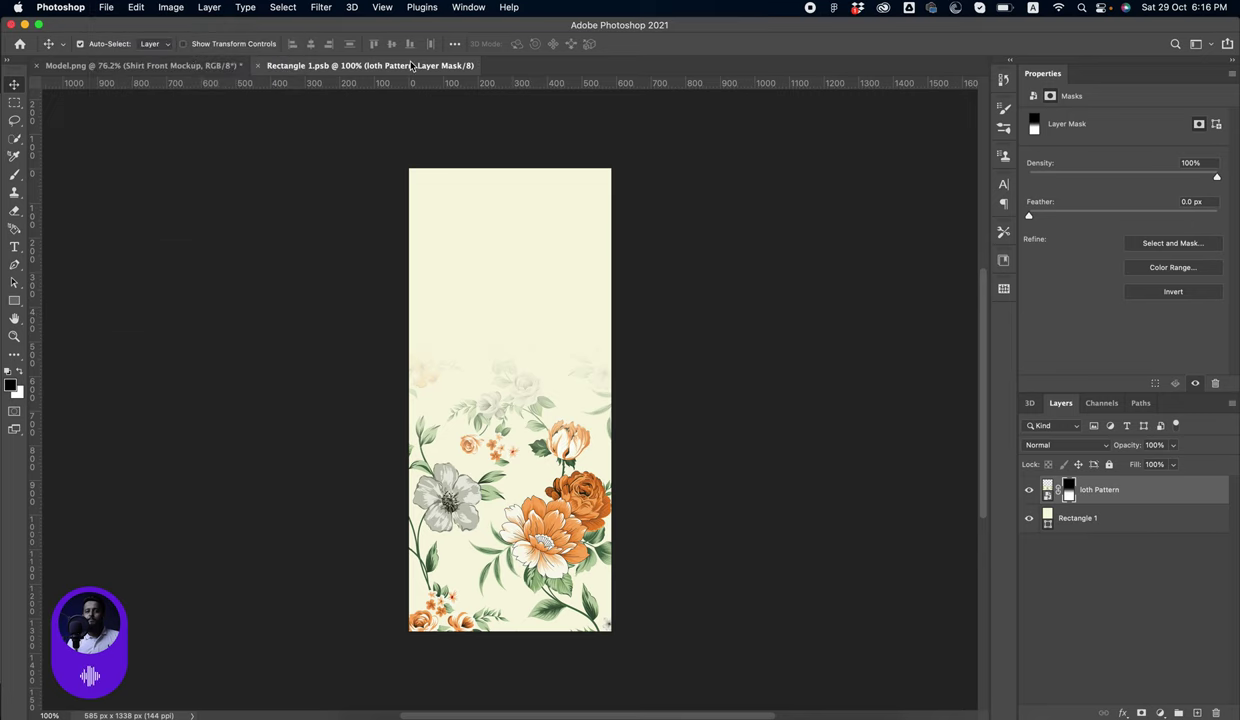
Return to the main document and rename Layer 2 to Shirt
left_click(258, 66)
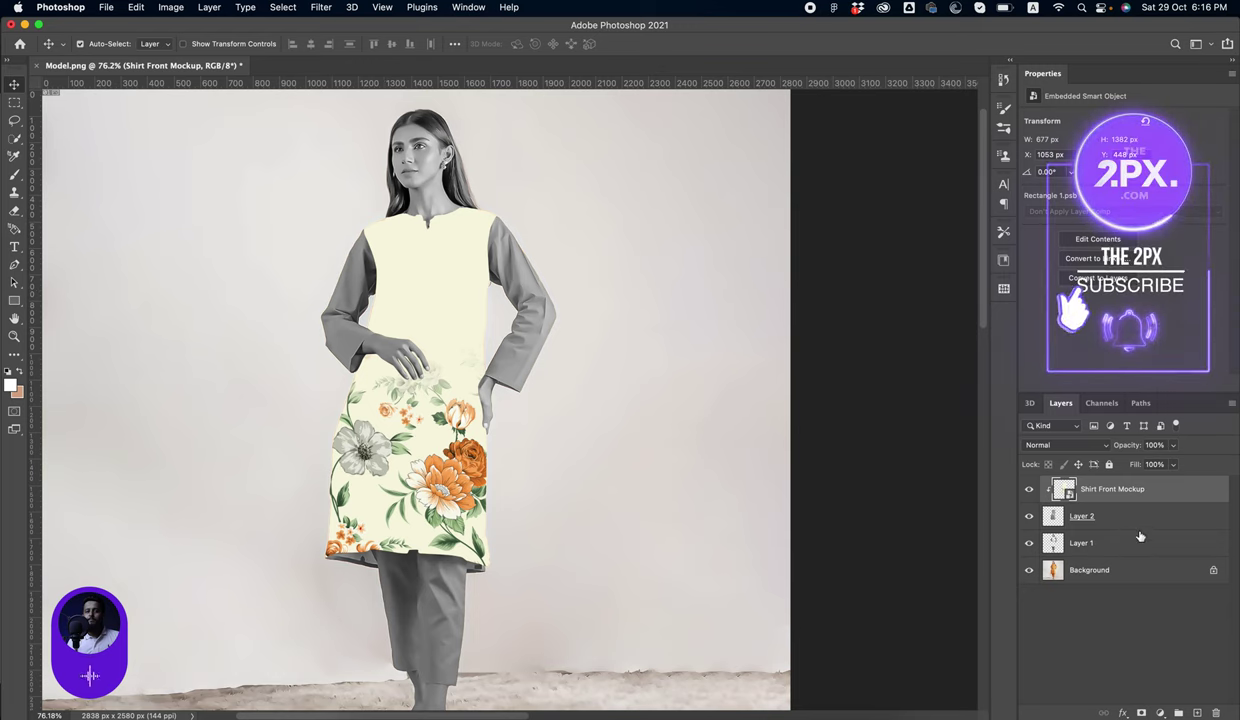
left_click(1077, 518)
double_click(1080, 516)
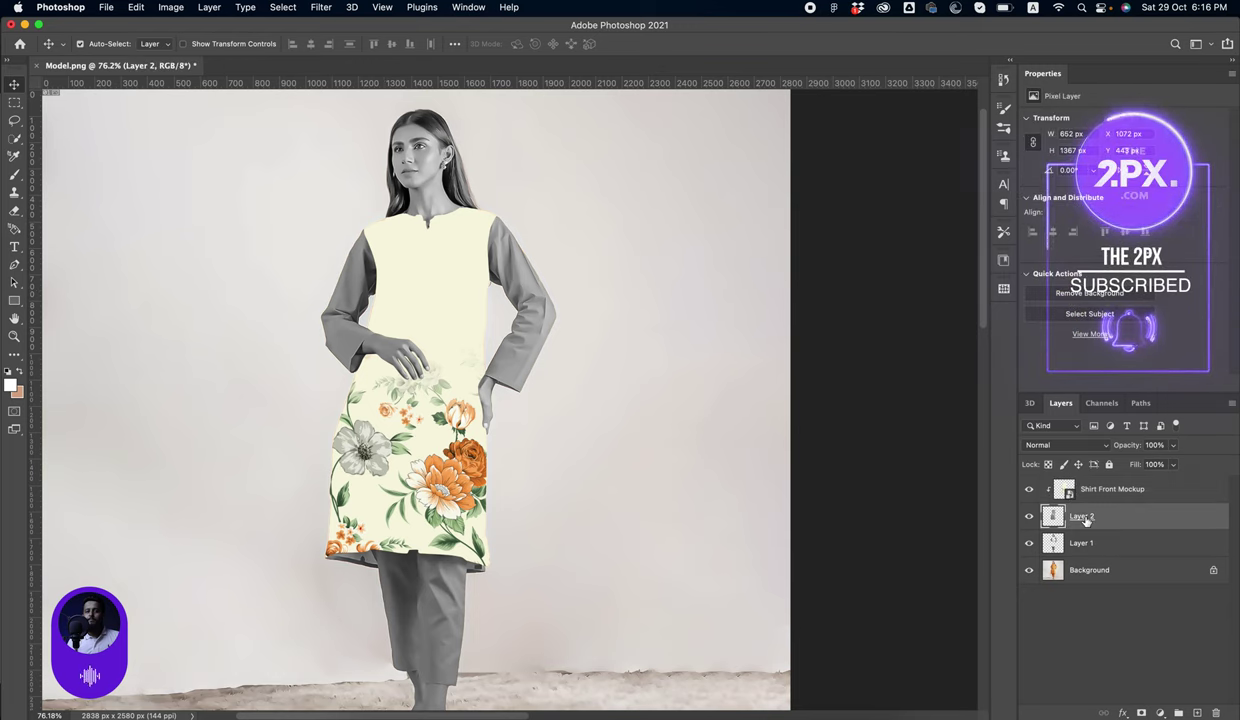
type("Shirt")
key("Return")
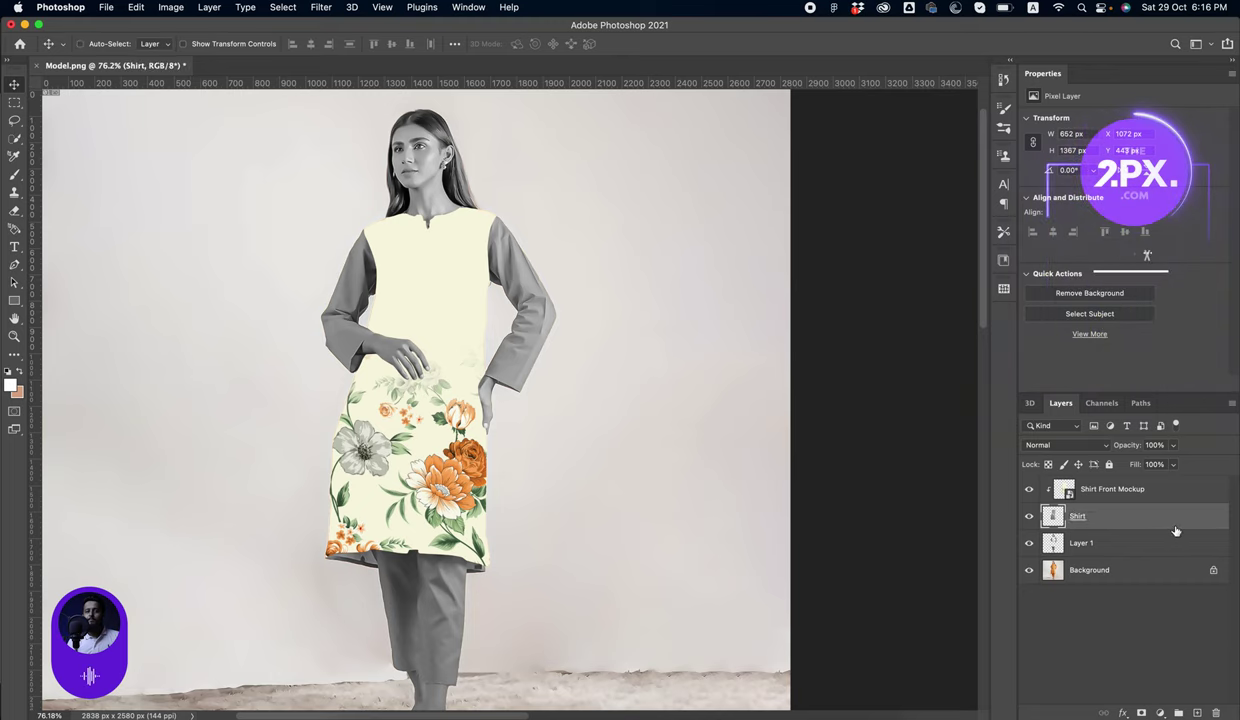
Duplicate Shirt, move Shirt and Shirt copy above the mockup, and hide Shirt copy
key("ctrl+j")
key("ctrl+j")
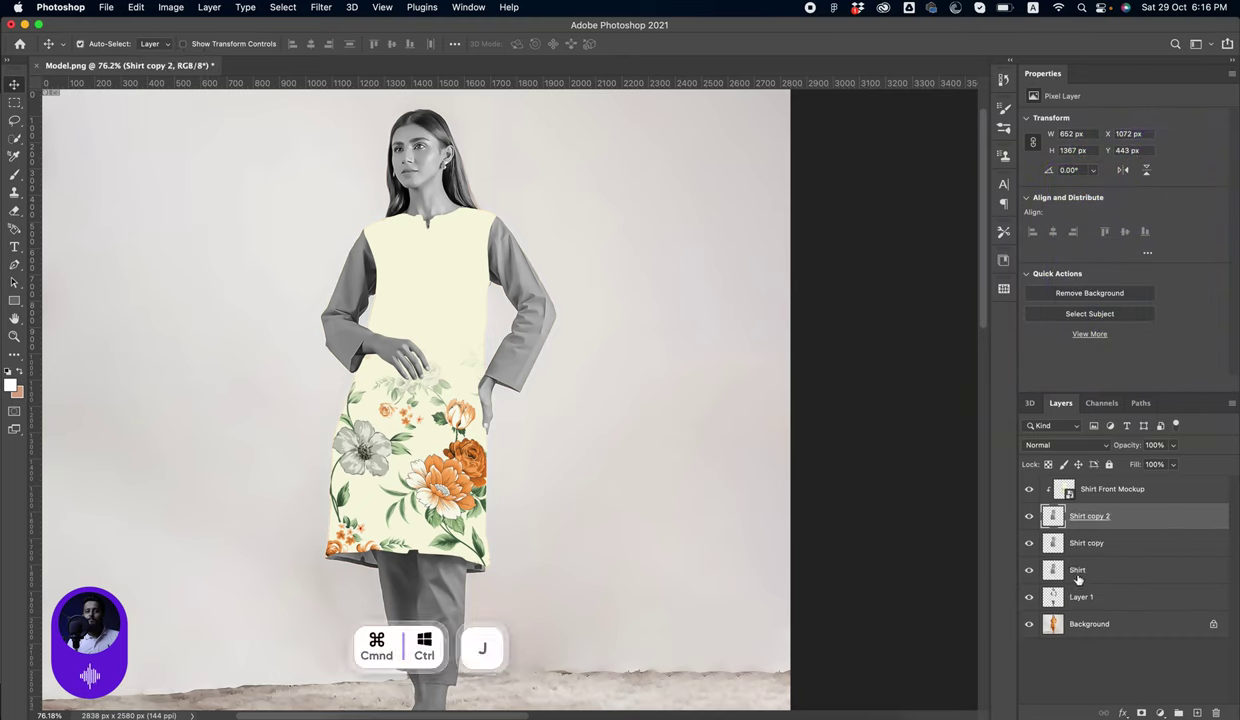
left_click(1101, 555)
left_click(1088, 572, "shift")
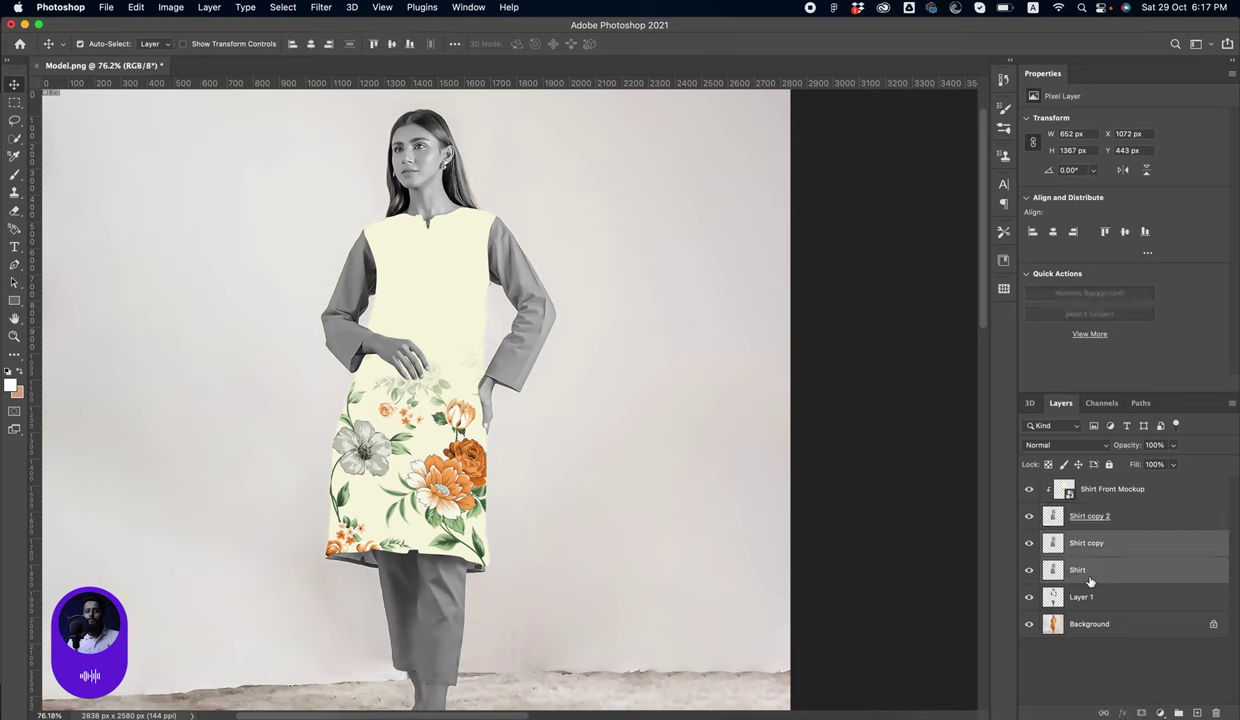
mouse_move(1090, 575)
left_mouse_down()
mouse_move(1104, 514)
mouse_move(1076, 492)
left_mouse_up()
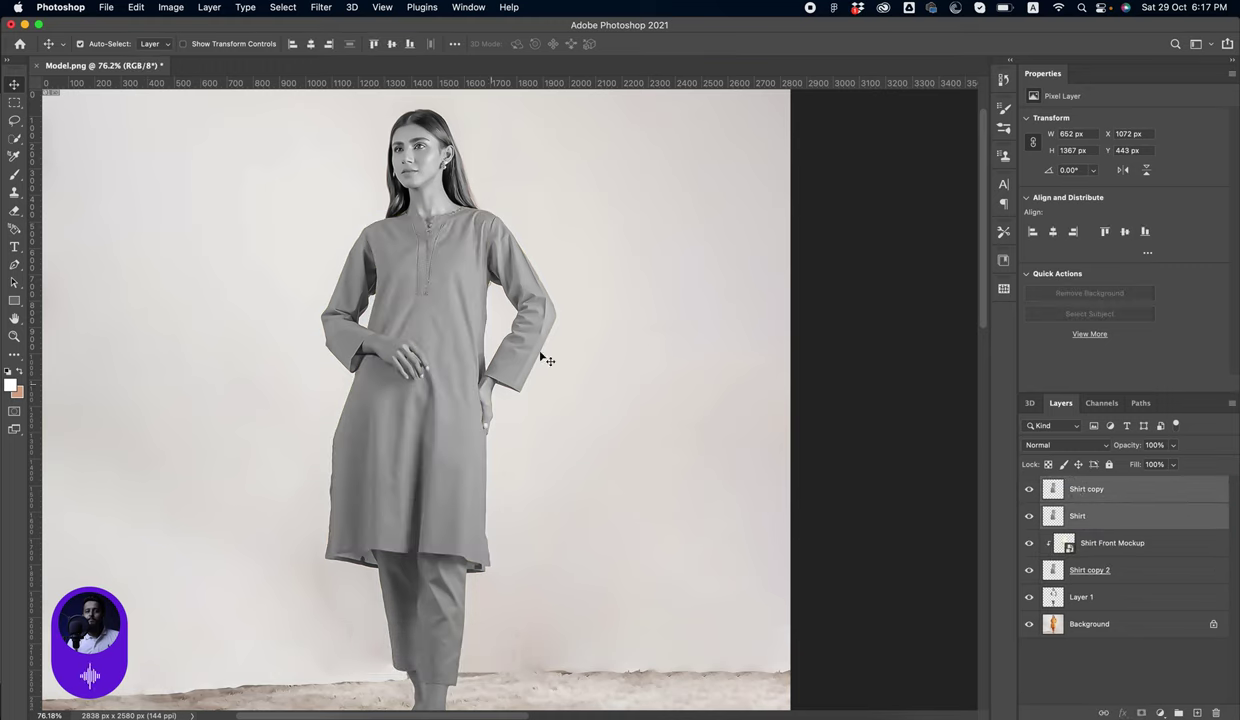
left_click(1029, 488)
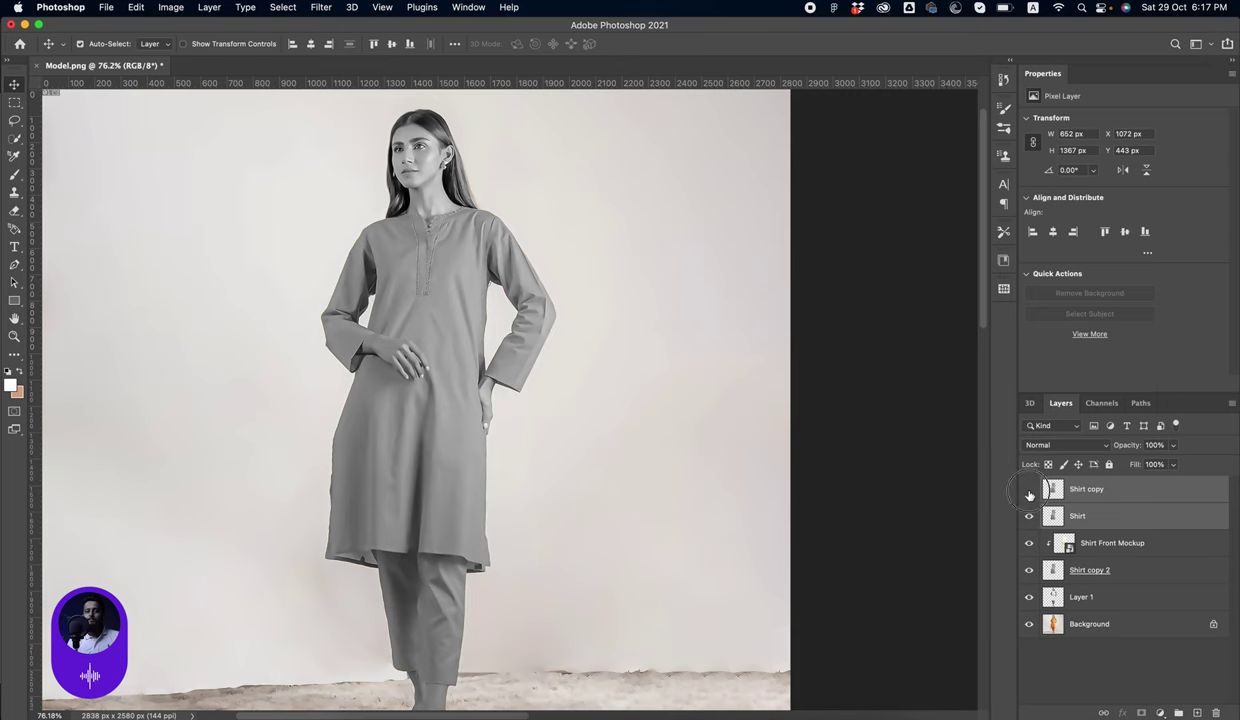
left_click(1086, 488)
left_click(1094, 520)
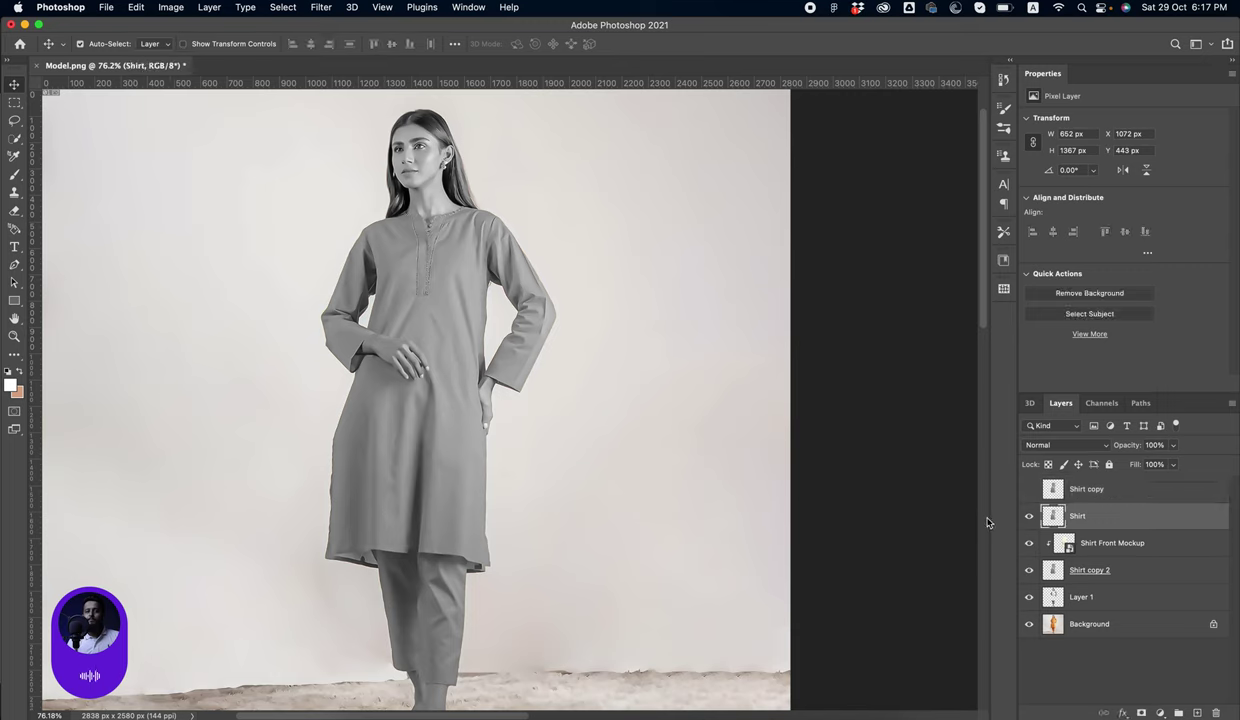
Rename the Shirt layer to Multiply and Shirt copy to Screen
left_click(1065, 445)
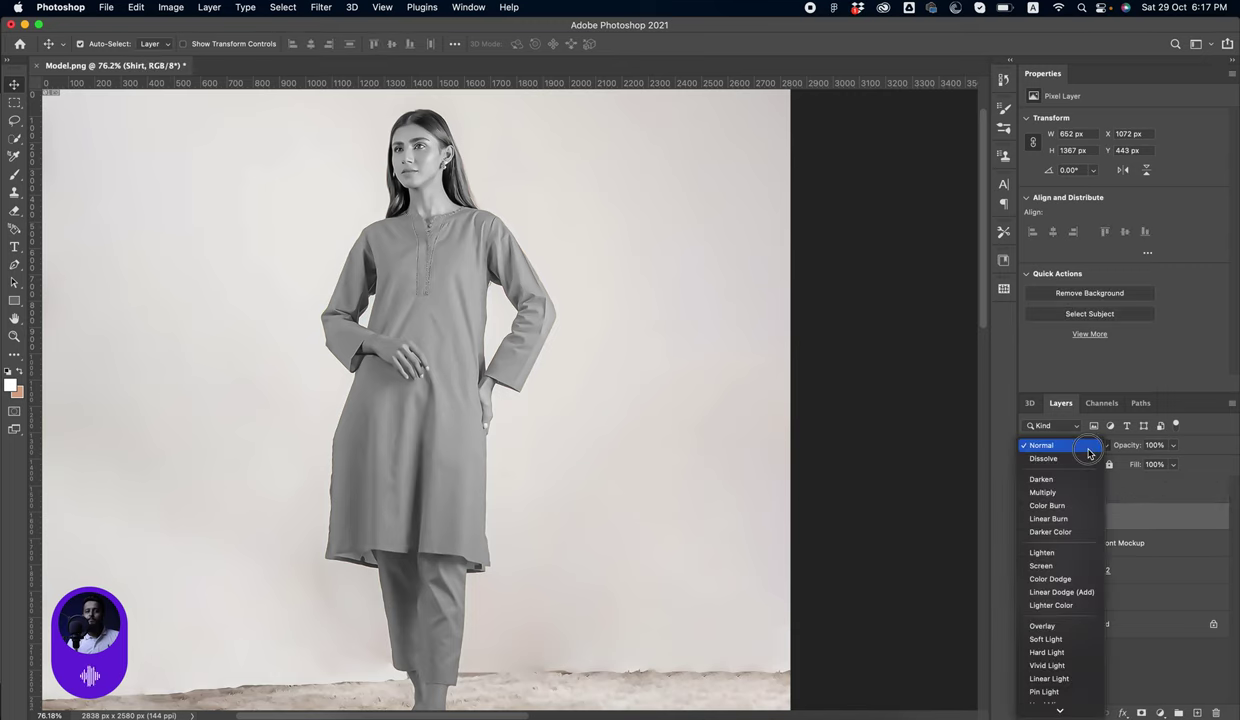
key("Escape")
type("Multiply")
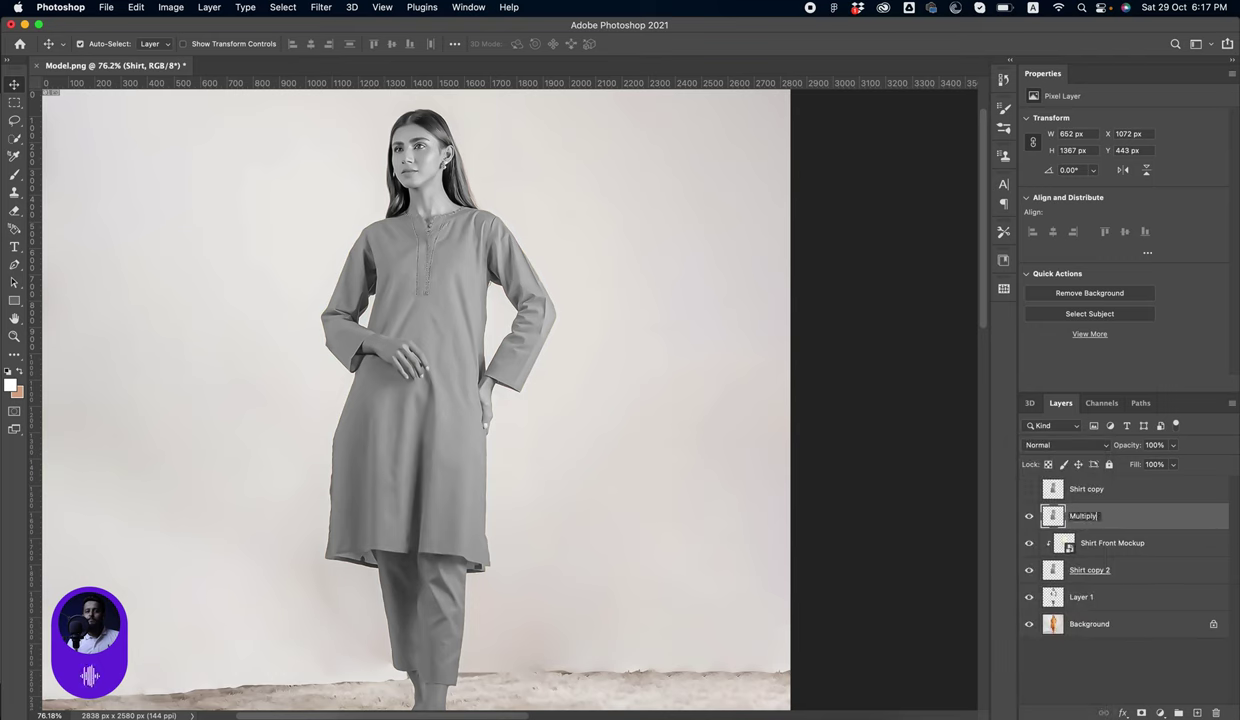
key("Return")
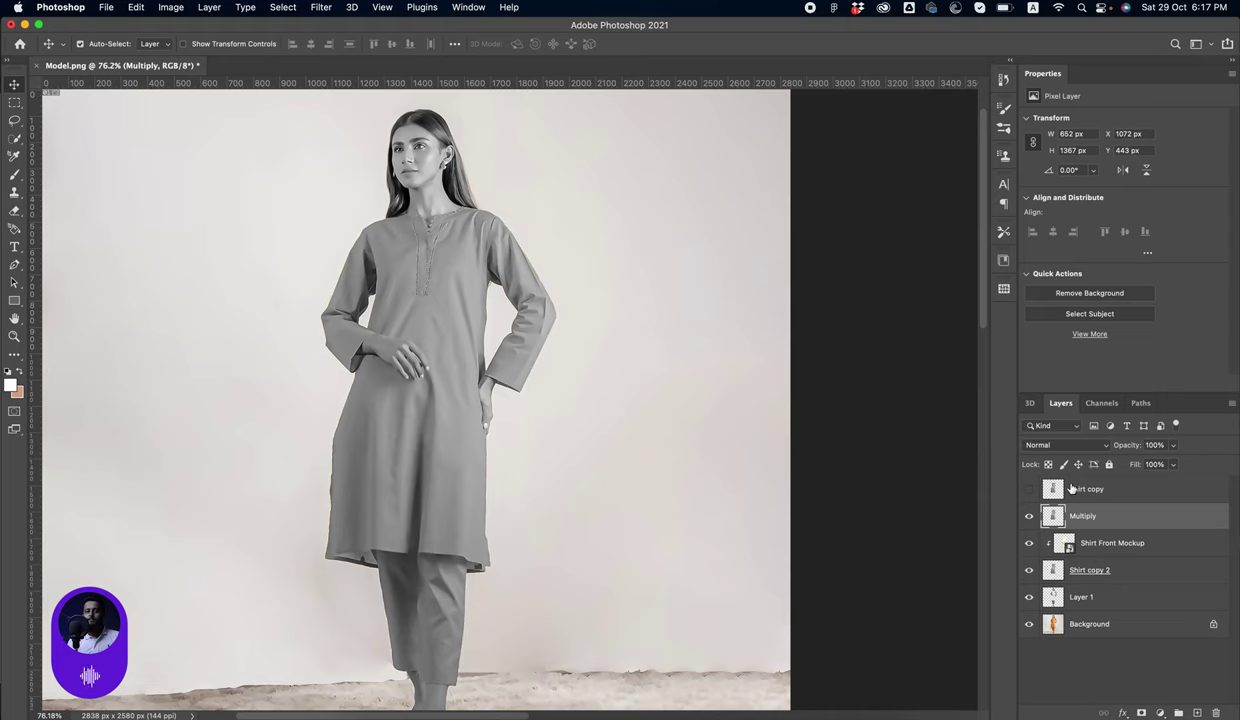
double_click(1071, 488)
type("Screen")
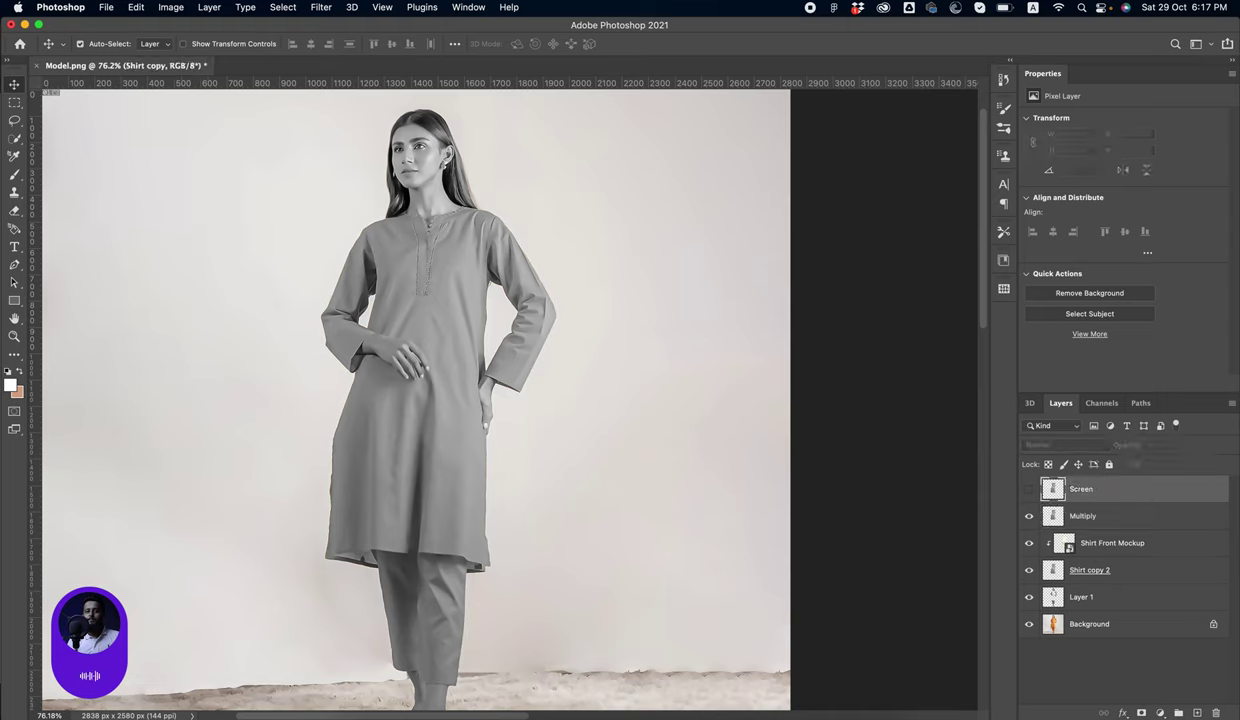
key("Return")
Set the Multiply layer to Multiply blending and brighten it with Levels white input 177
left_click(1107, 516)
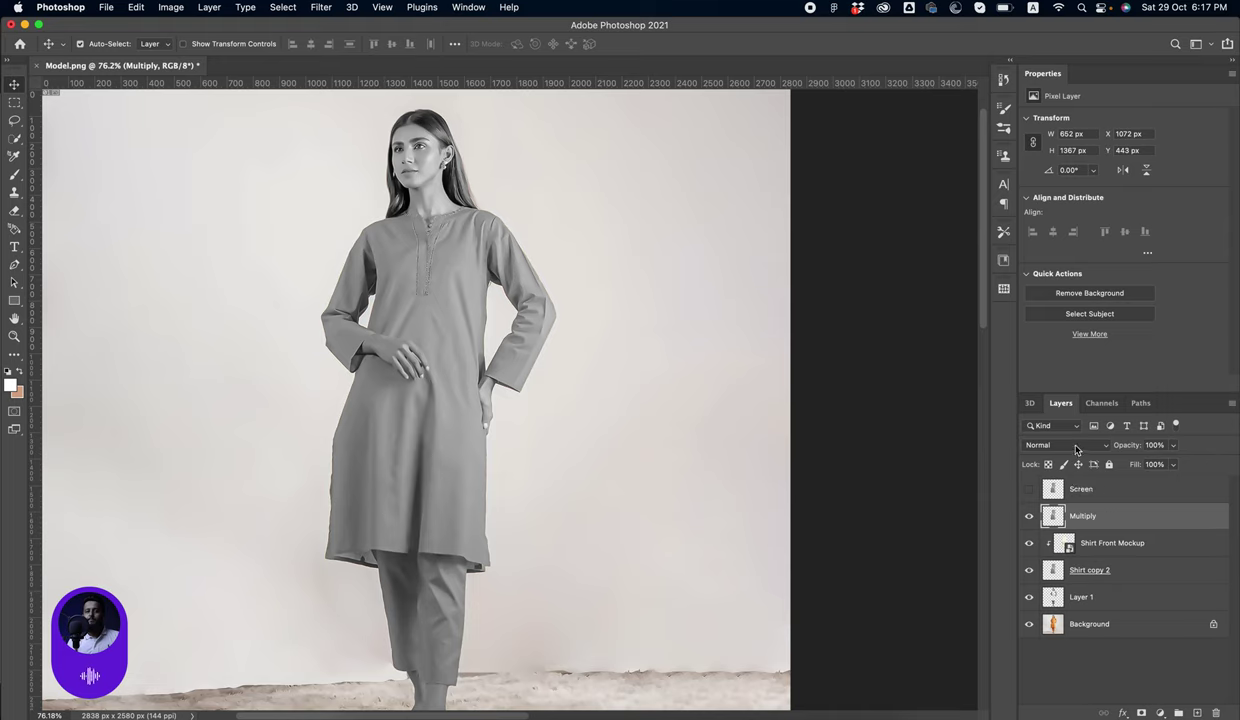
left_click(1077, 447)
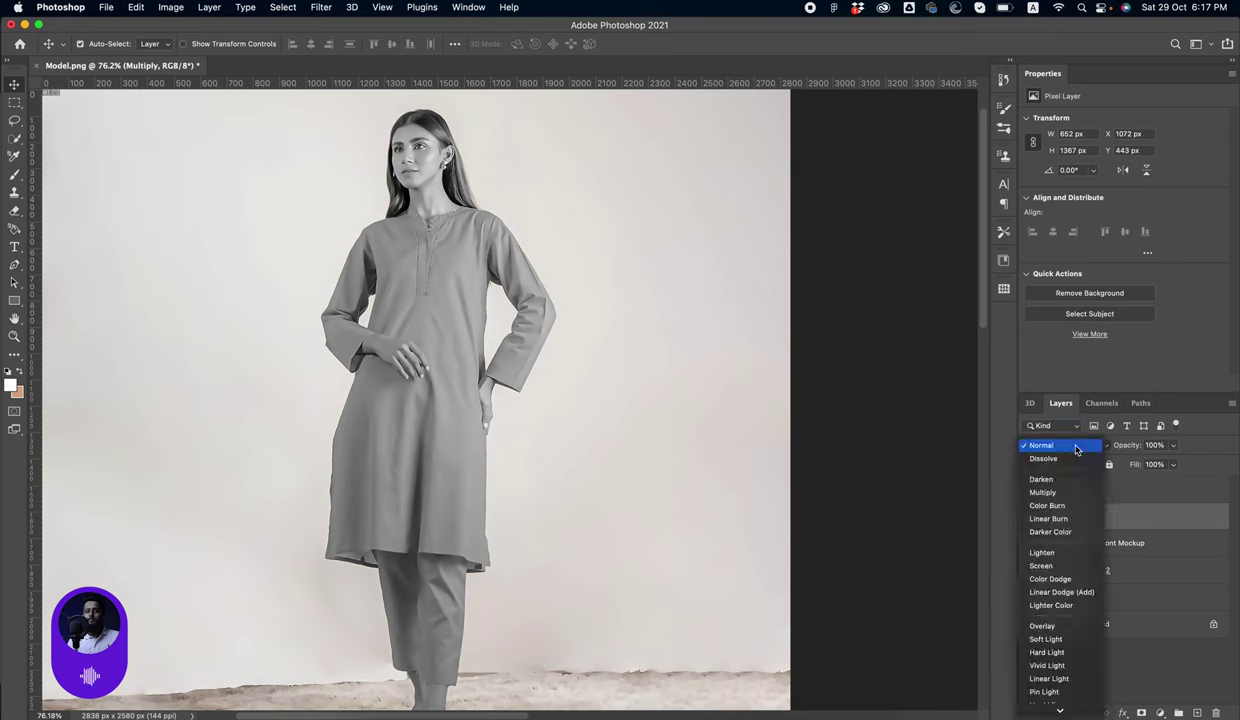
left_click(1059, 495)
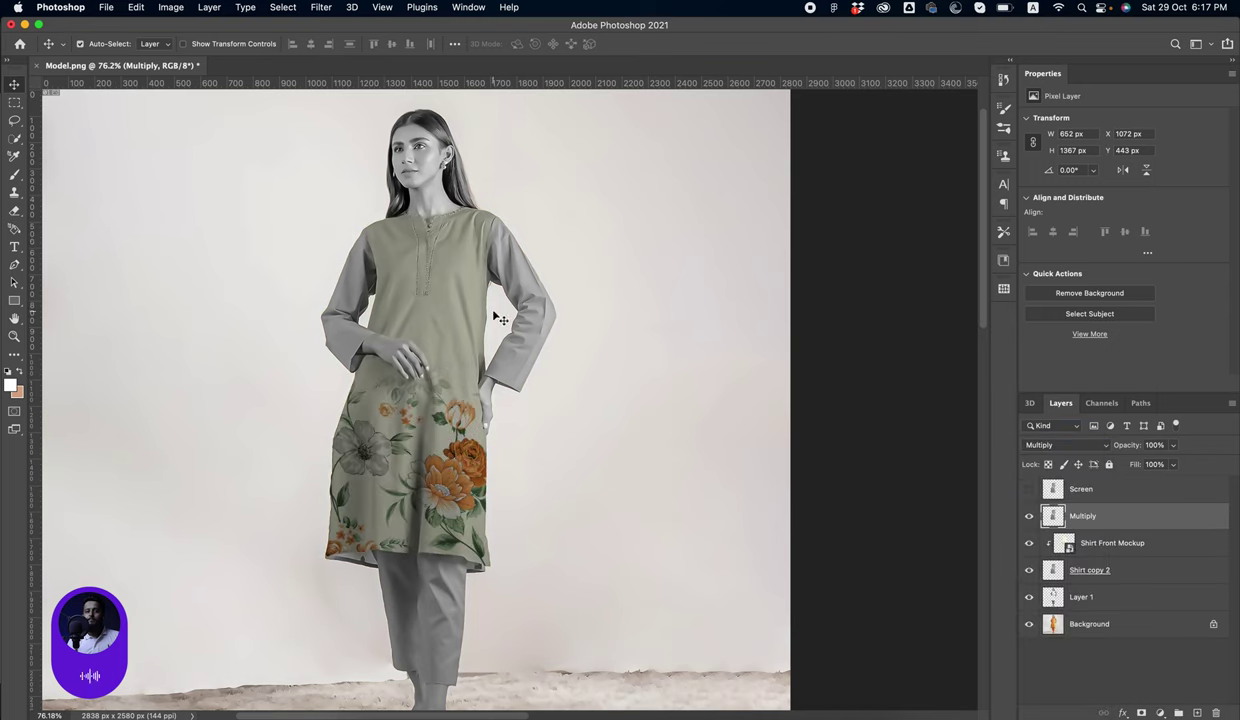
key("ctrl+l")
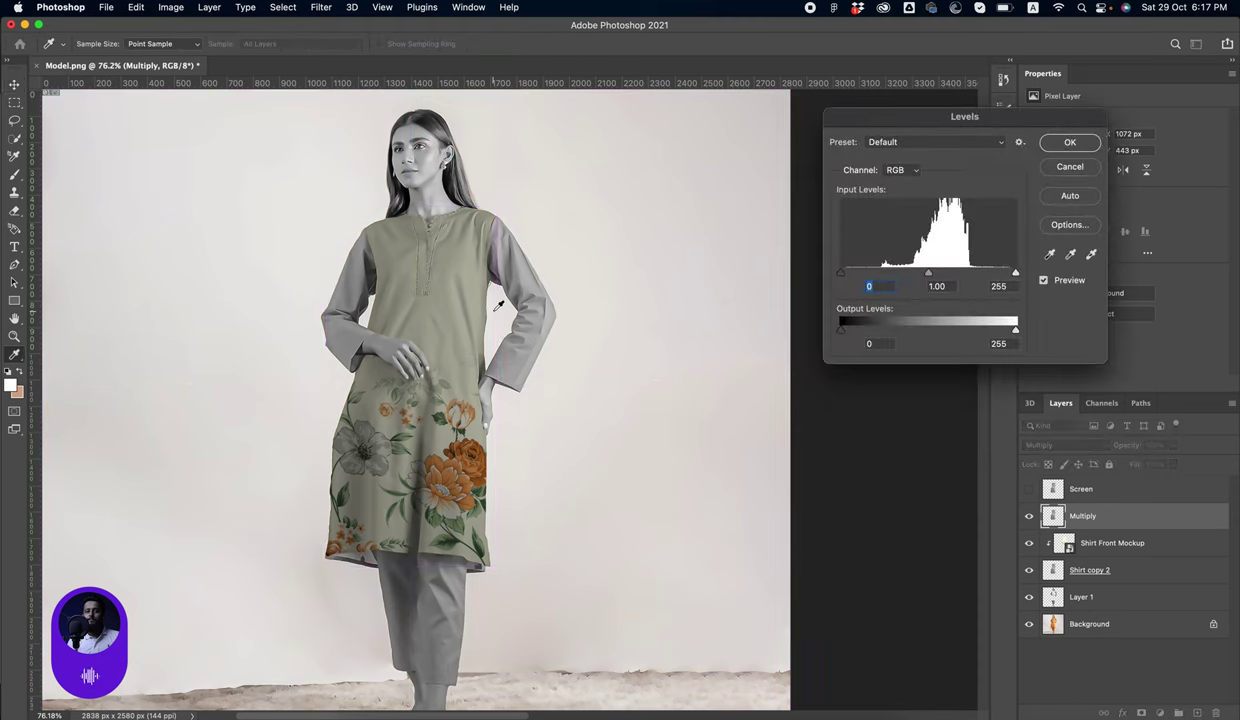
left_click_drag(968, 136, 756, 138)
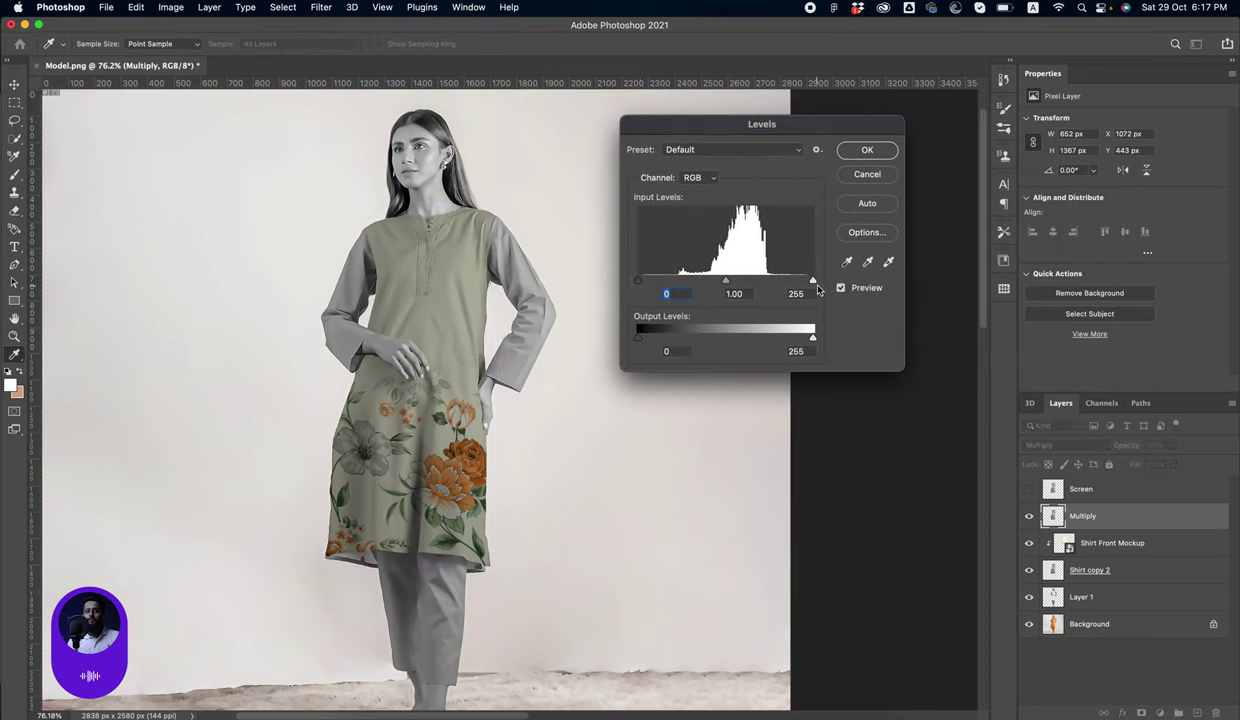
left_click_drag(812, 283, 760, 284)
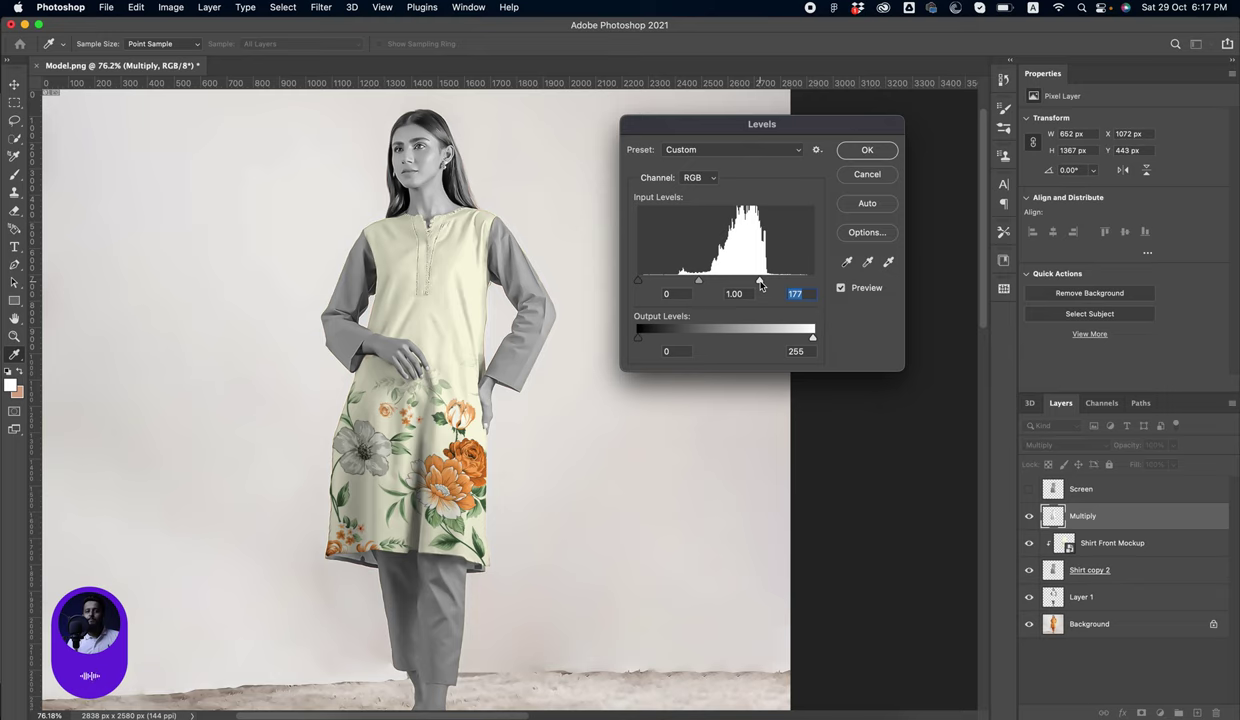
left_click(887, 150)
Make the Screen layer visible and set its blend mode to Screen
key("v")
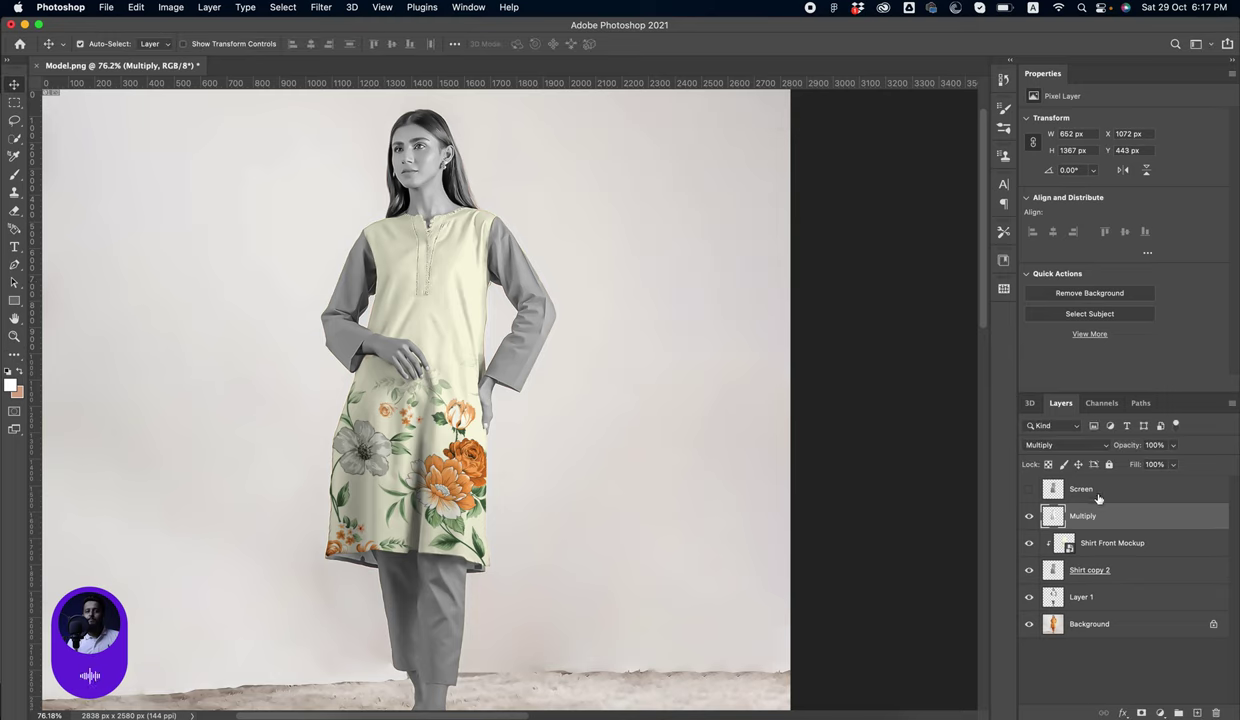
left_click(1041, 490)
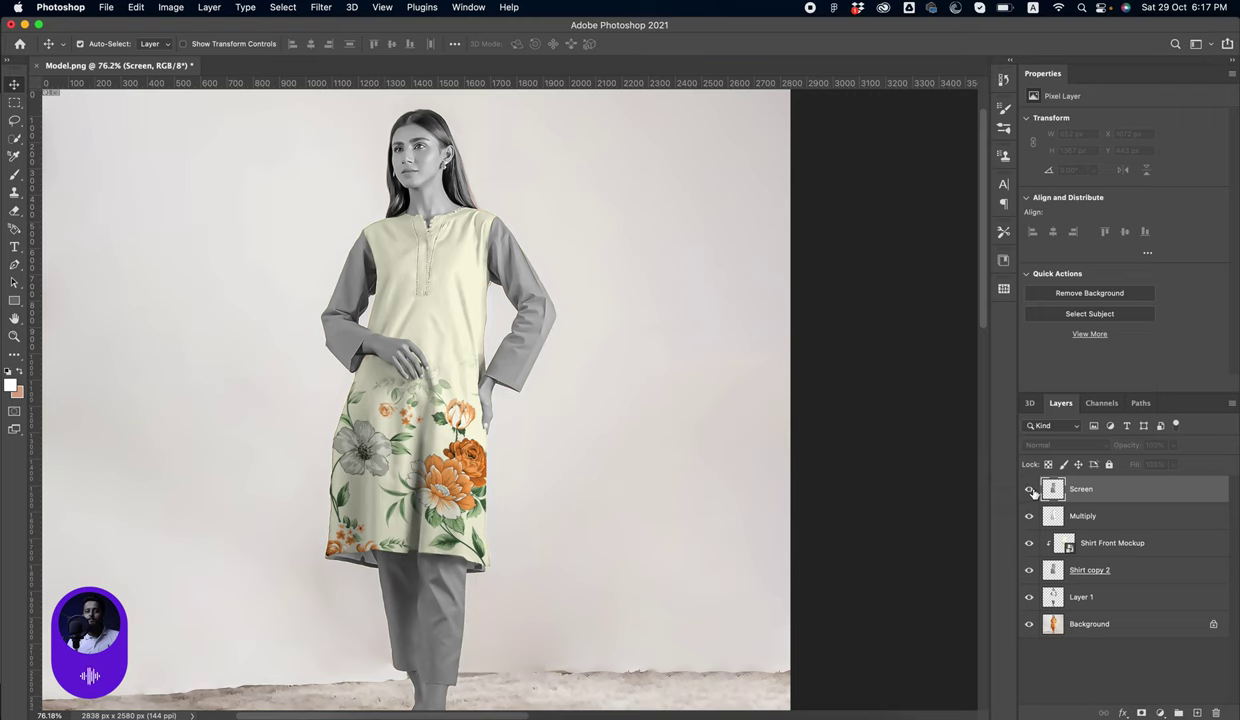
left_click(1030, 489)
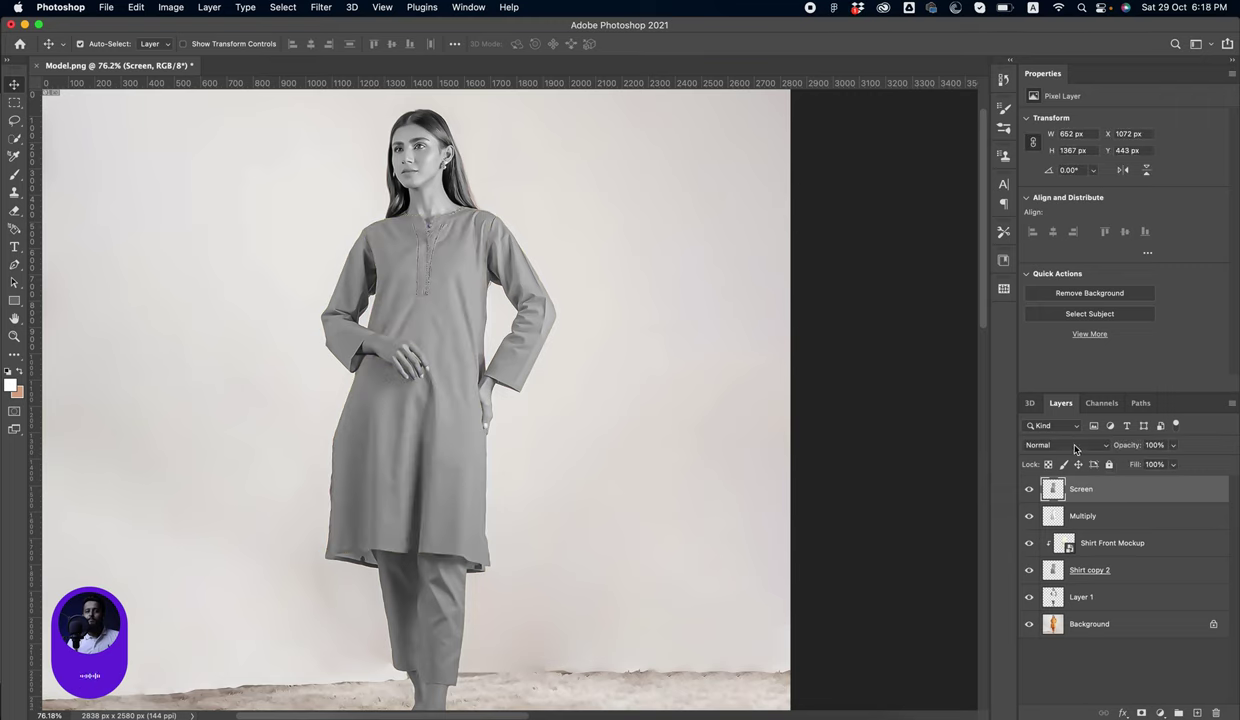
left_click(1075, 447)
left_click(1040, 556)
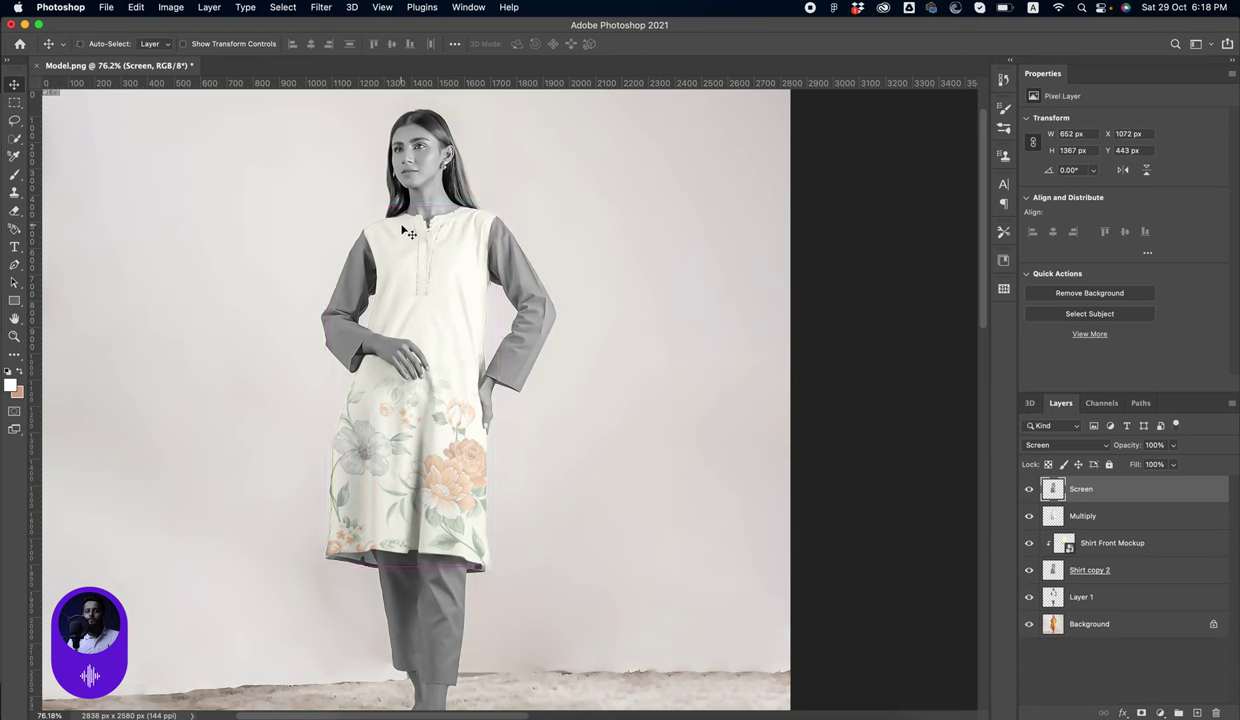
Apply Levels to the Screen layer with the black input raised to 171
key("super+l")
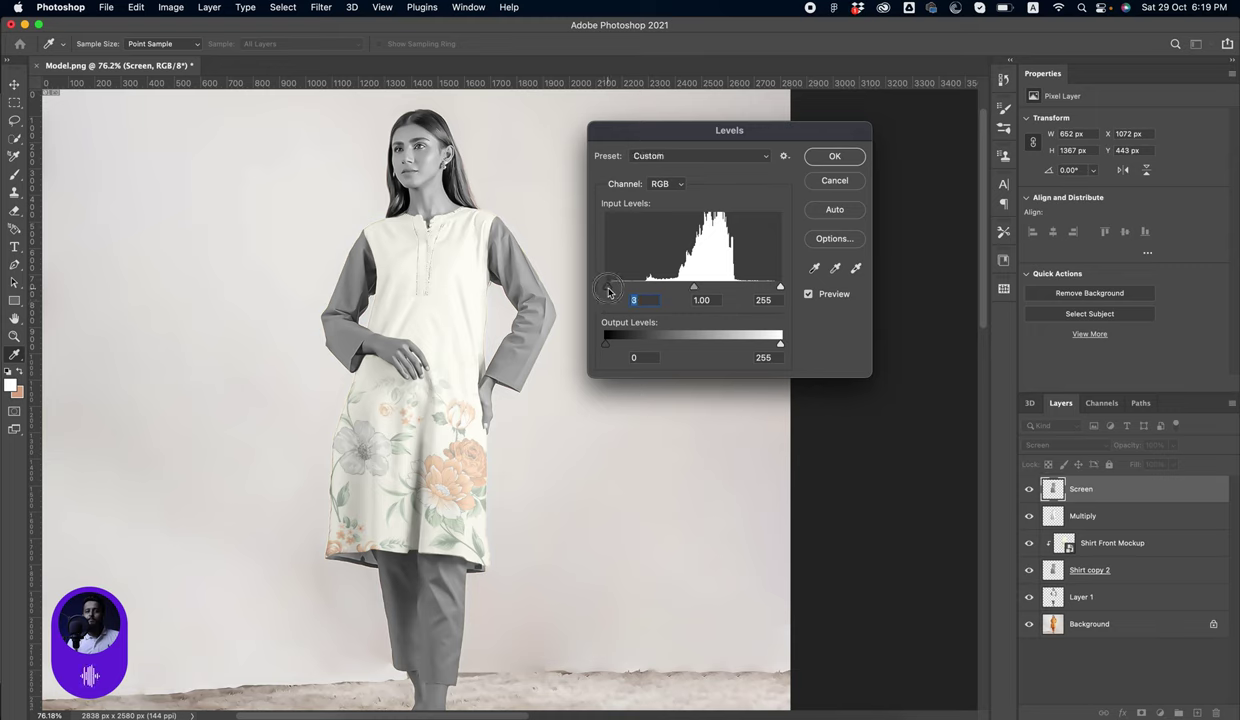
mouse_move(609, 291)
left_mouse_down()
mouse_move(733, 293)
mouse_move(705, 292)
left_mouse_up()
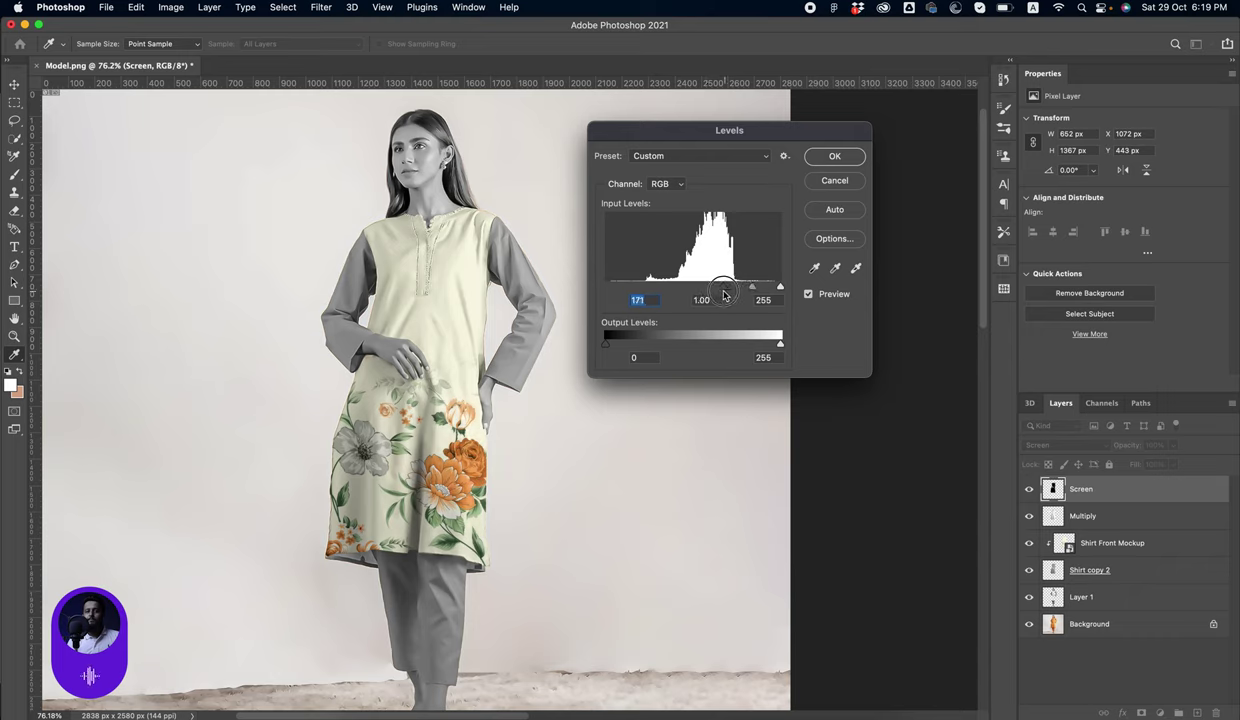
left_click(834, 156)
left_click_drag(352, 380, 386, 442)
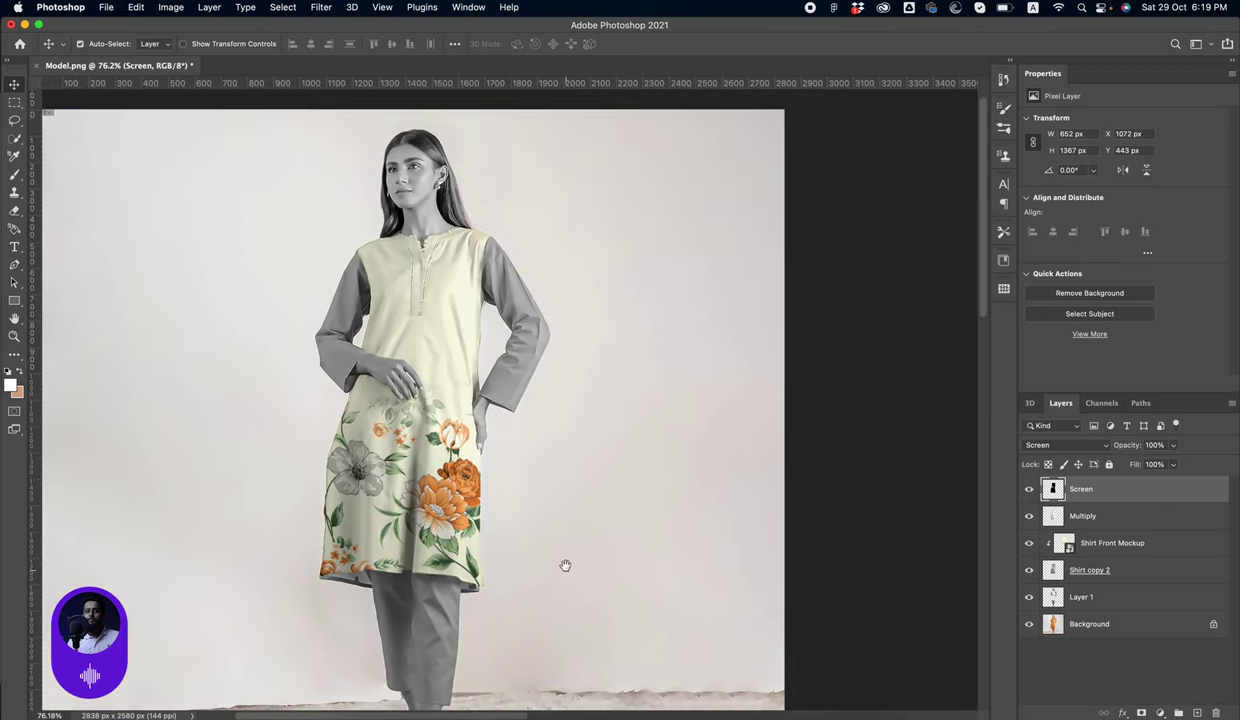
Recentre the model, select Layer 1 and hide the Shirt Front Mockup layer
left_click_drag(484, 393, 431, 423)
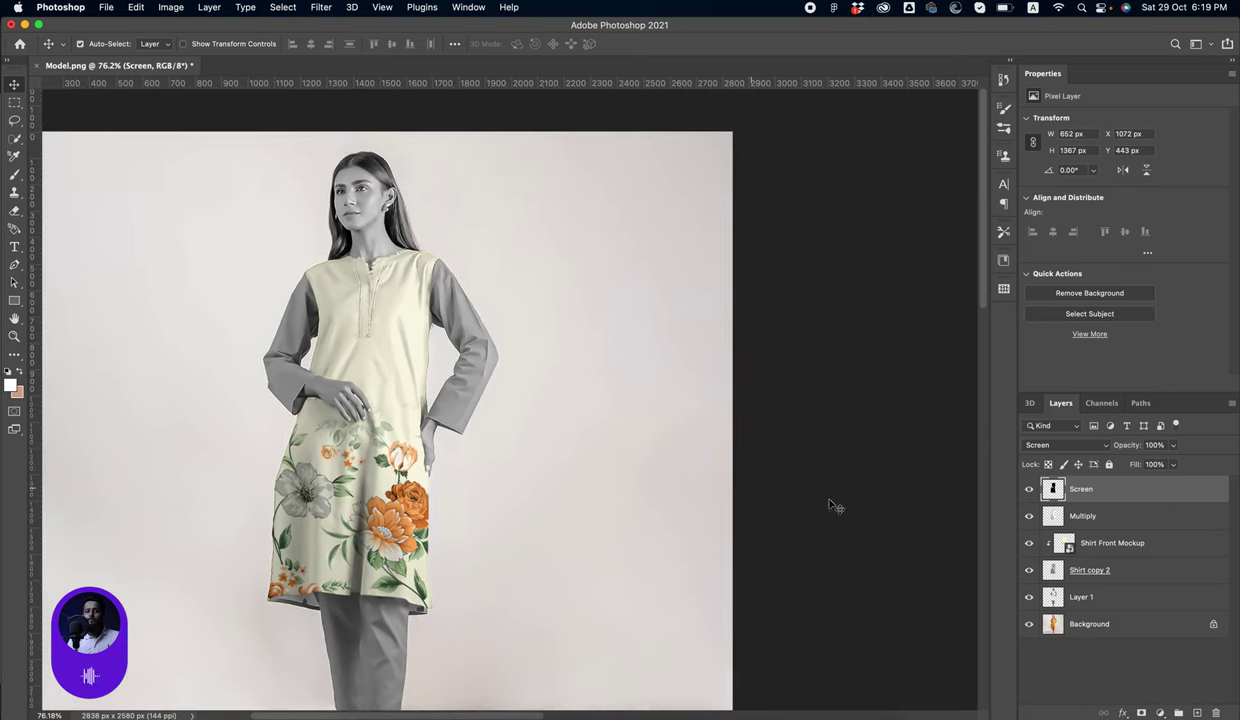
left_click(1085, 598)
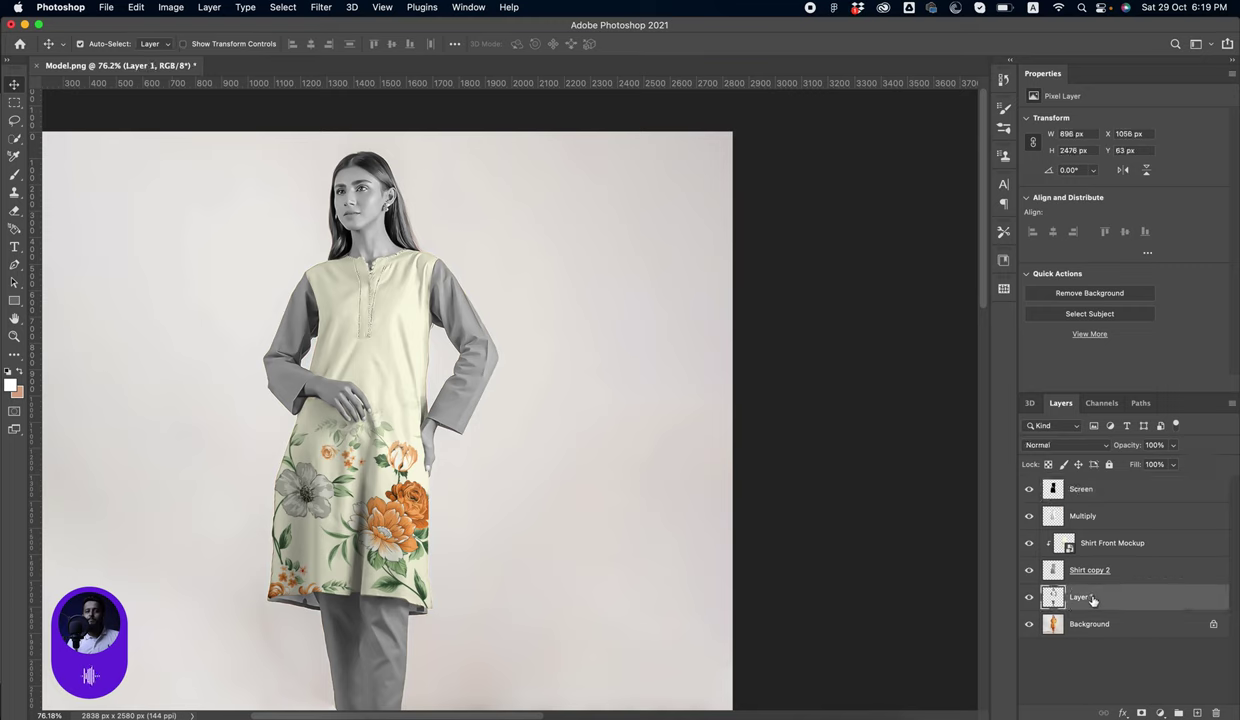
left_click(603, 415)
left_click(474, 346)
scroll(476, 344, "up", 5)
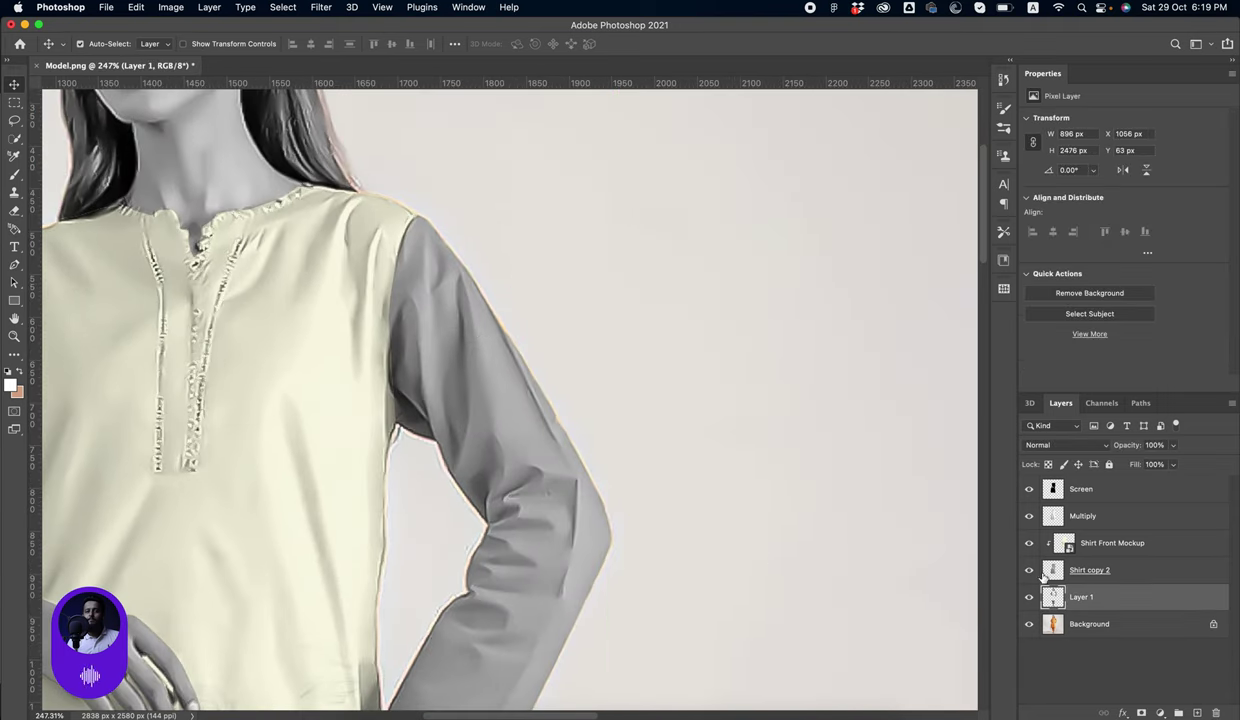
left_click(1029, 543)
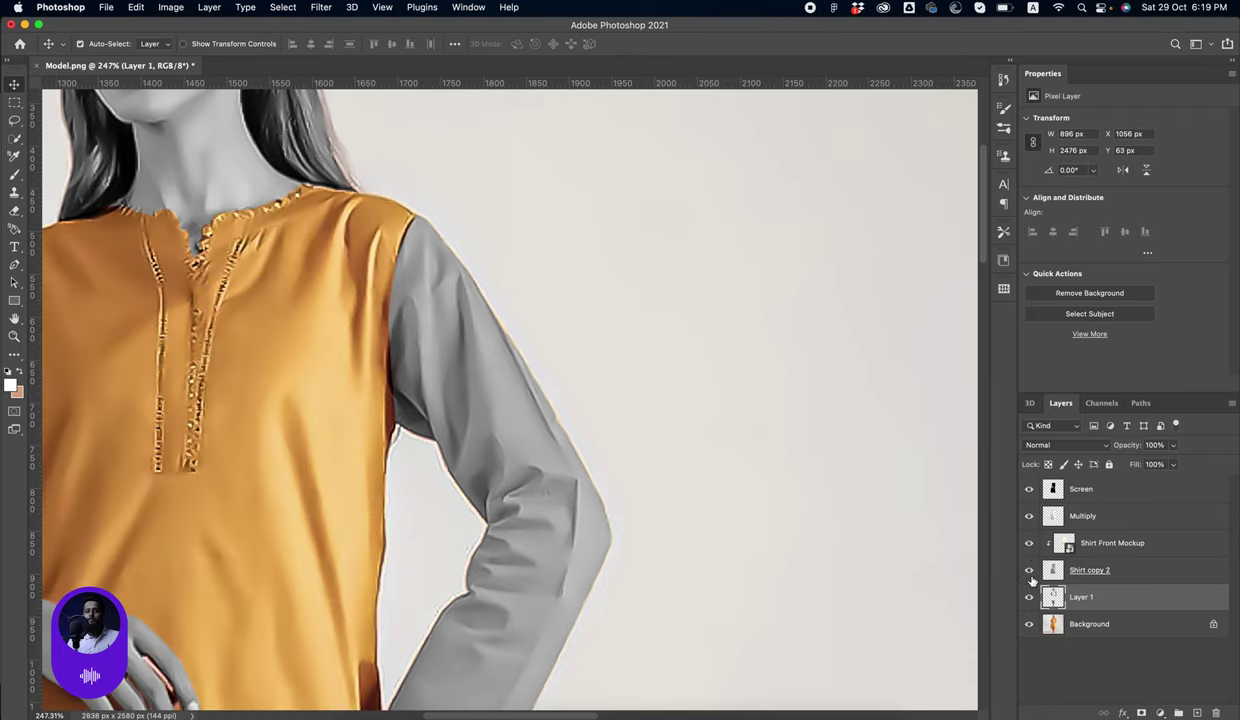
Start a Pen outline of the left sleeve along its cuff hem
key("p")
left_click_drag(440, 584, 503, 250)
scroll(480, 245, "up", 5)
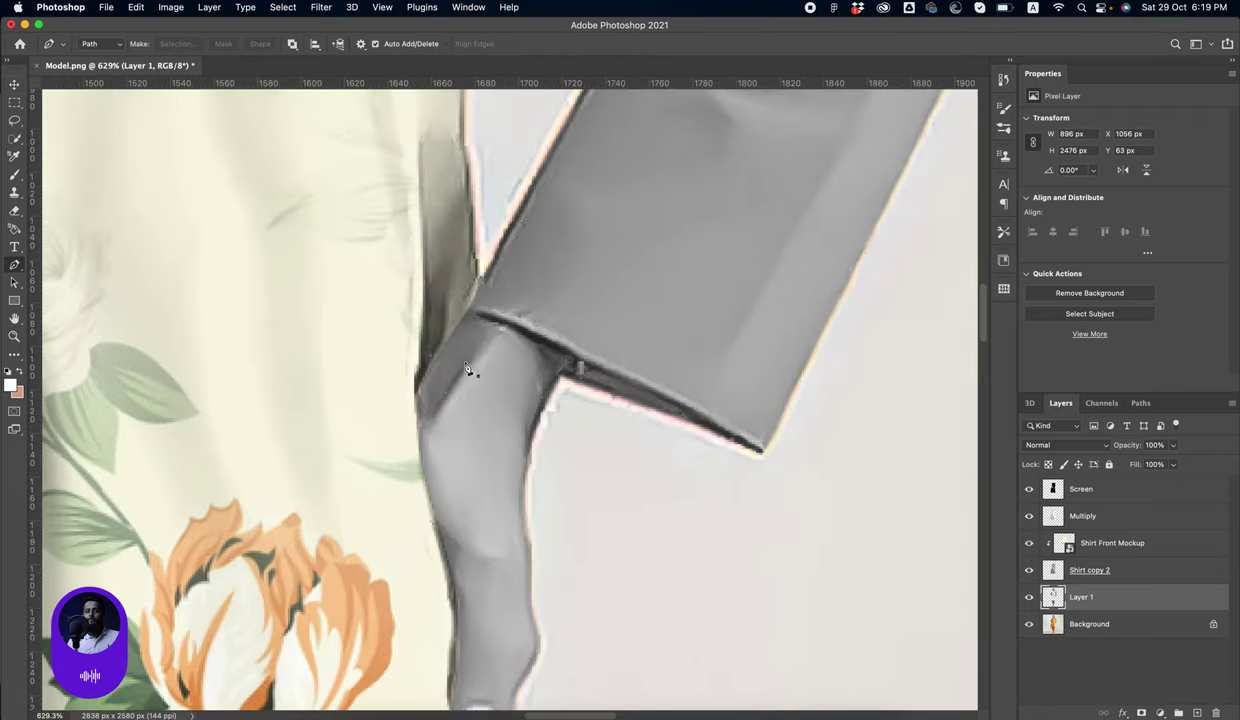
left_click(481, 241)
left_click_drag(473, 313, 491, 316)
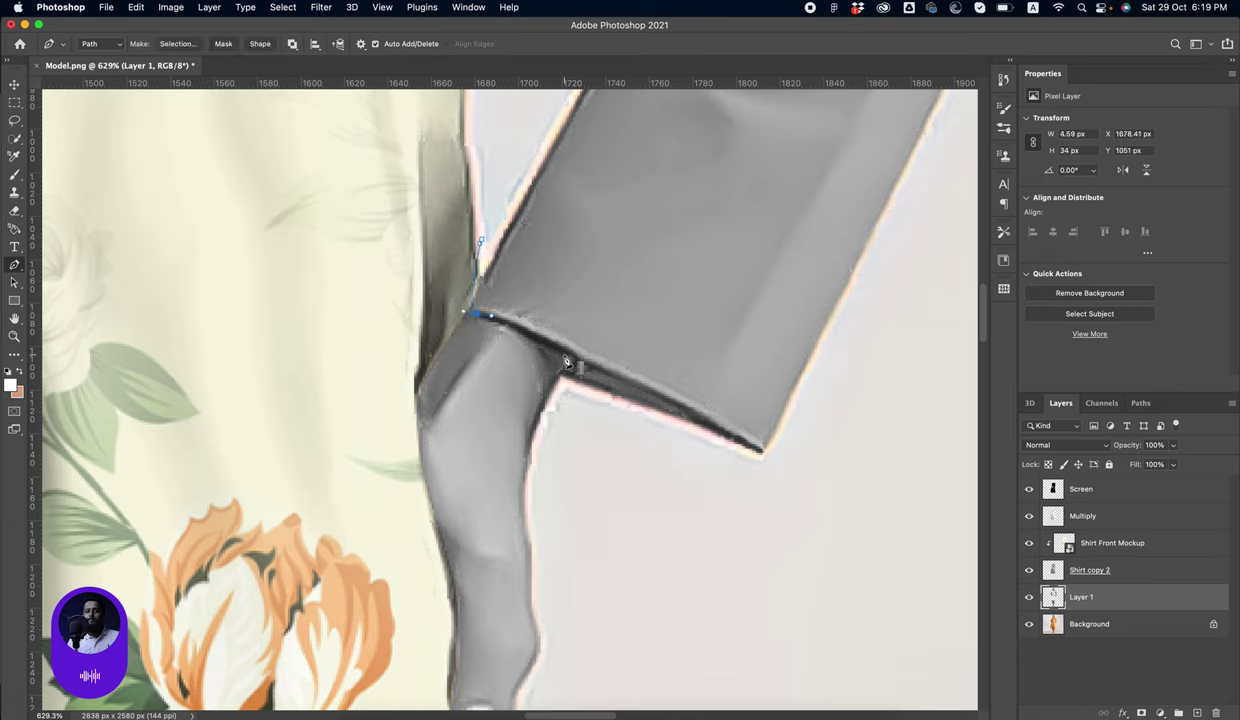
left_click_drag(570, 352, 585, 358)
left_click_drag(697, 409, 713, 420)
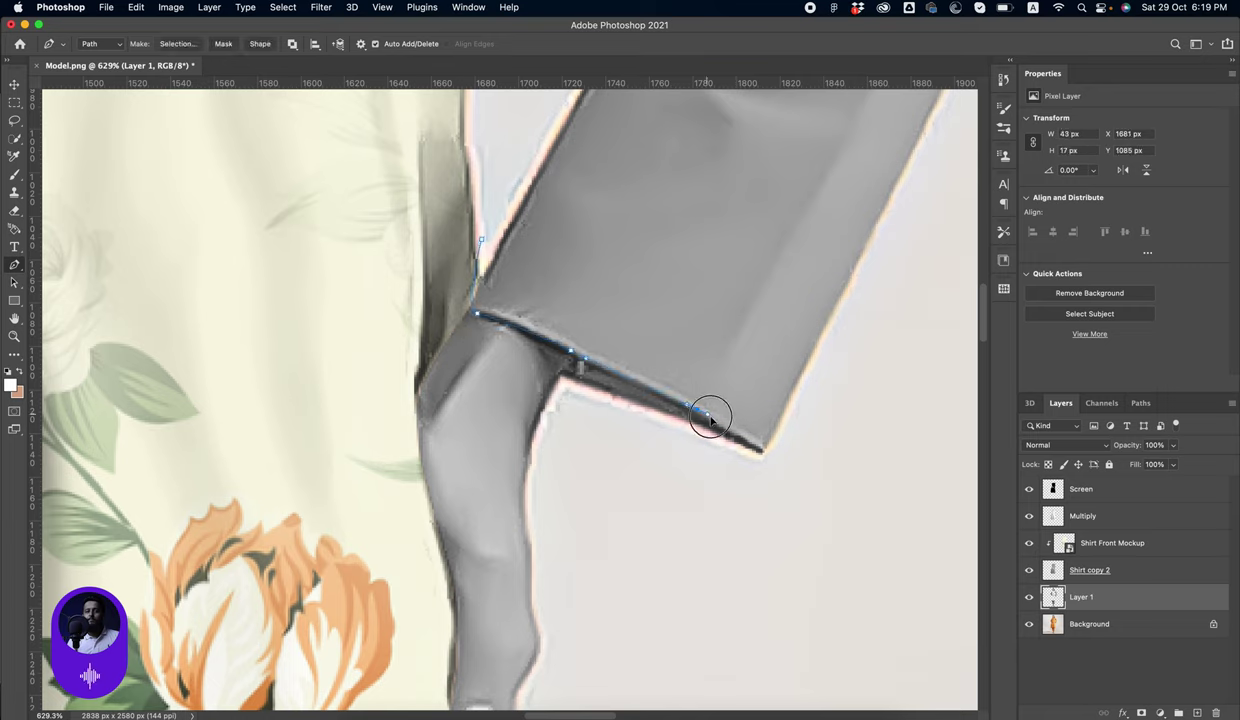
left_click(758, 452)
scroll(537, 520, "down", 5)
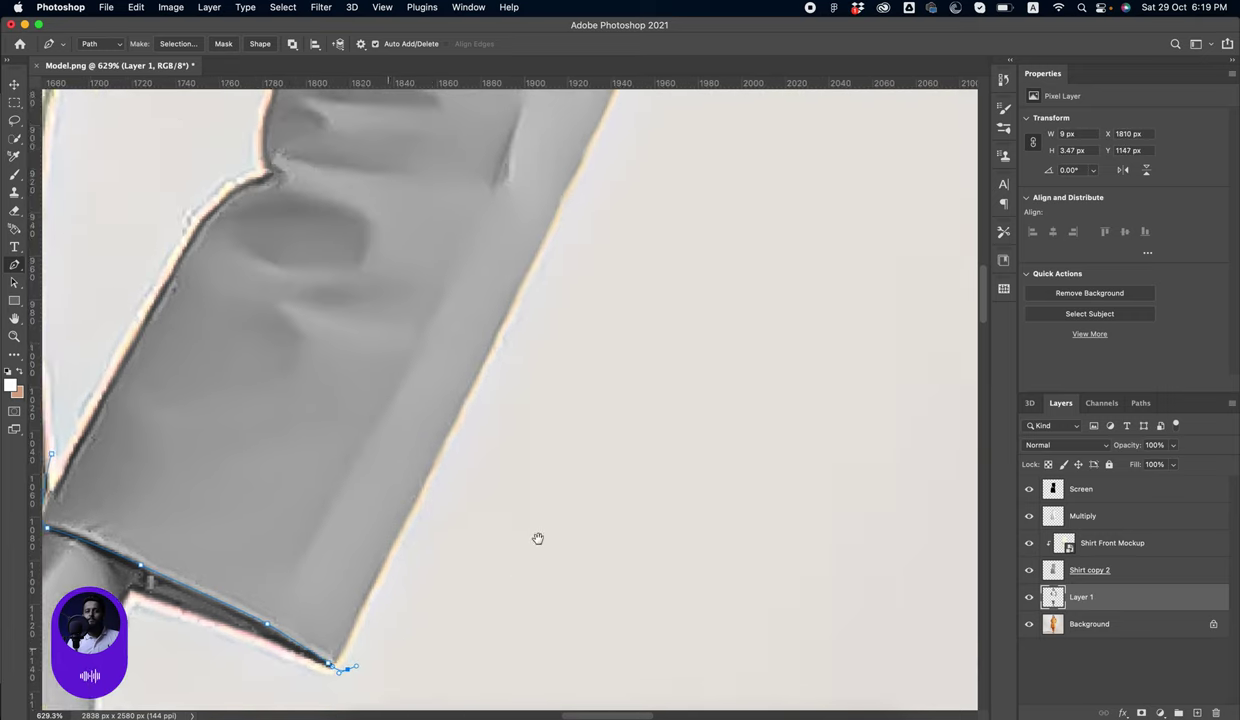
Continue the outline up the outer edge, over the shoulder and close it along the inner edge
left_click(643, 433)
left_click(617, 279)
left_click(482, 147)
left_click(438, 120)
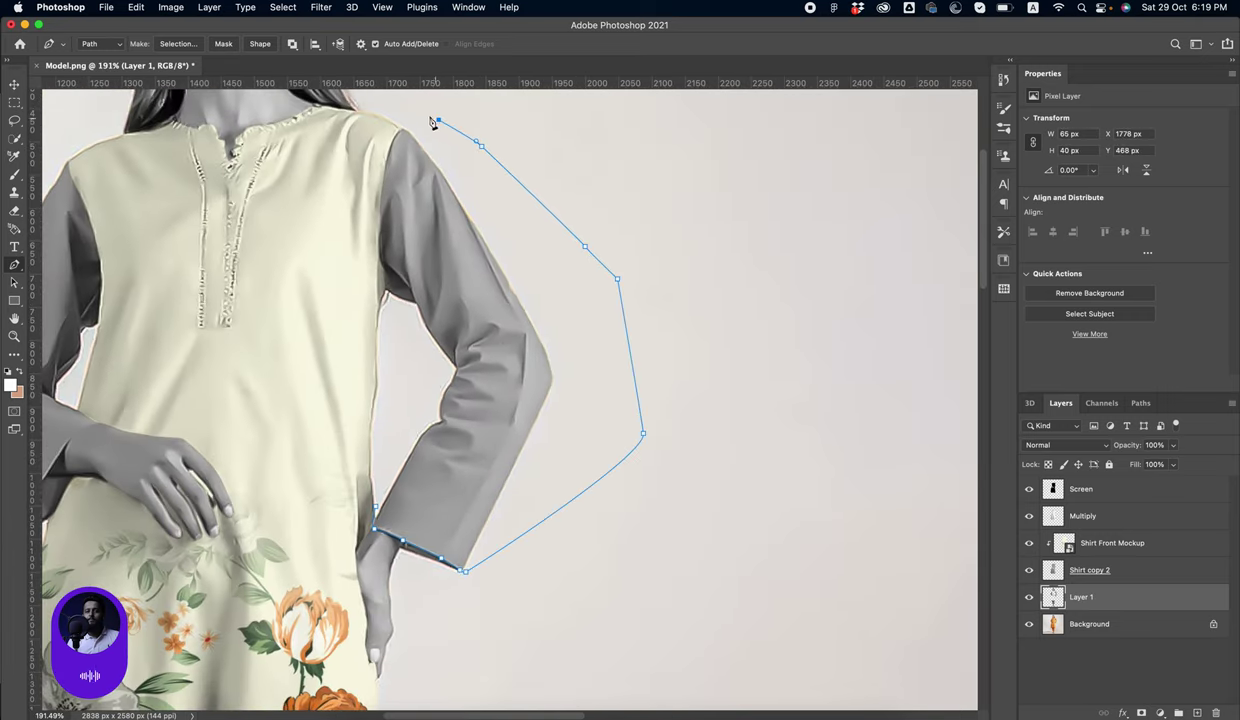
left_click(411, 111)
left_click(357, 160)
left_click(342, 236)
left_click_drag(364, 320, 402, 374)
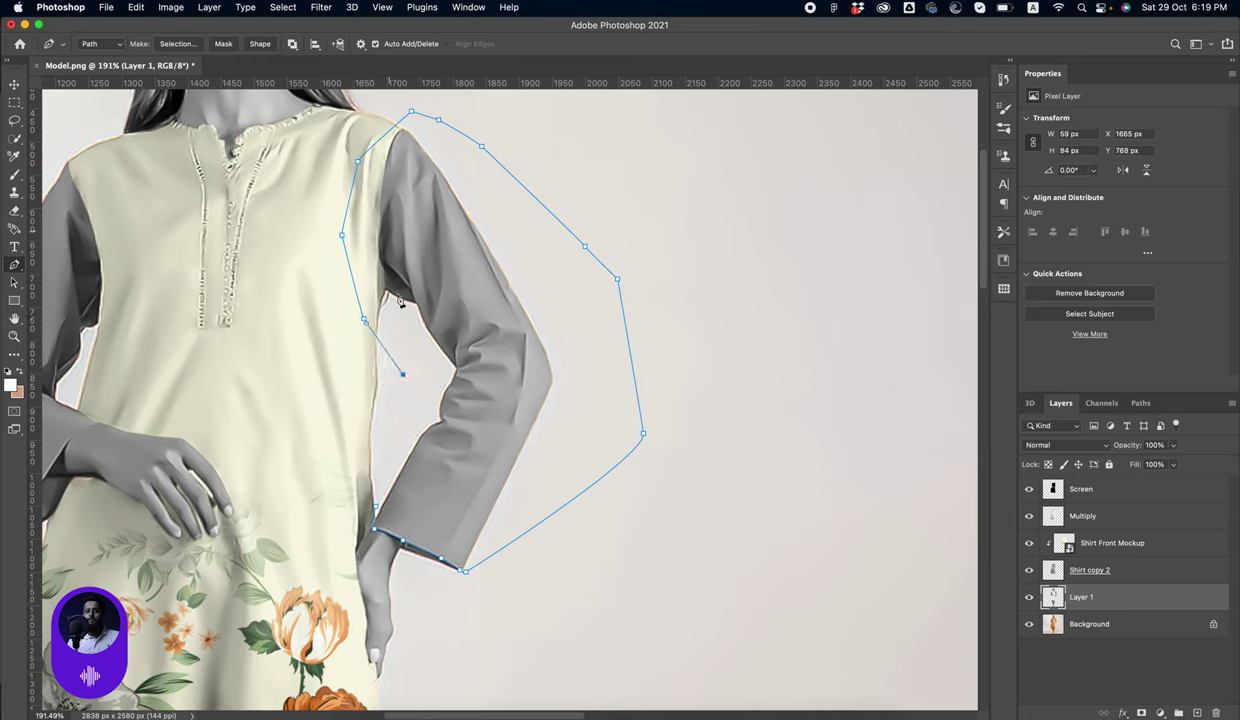
left_click(379, 513)
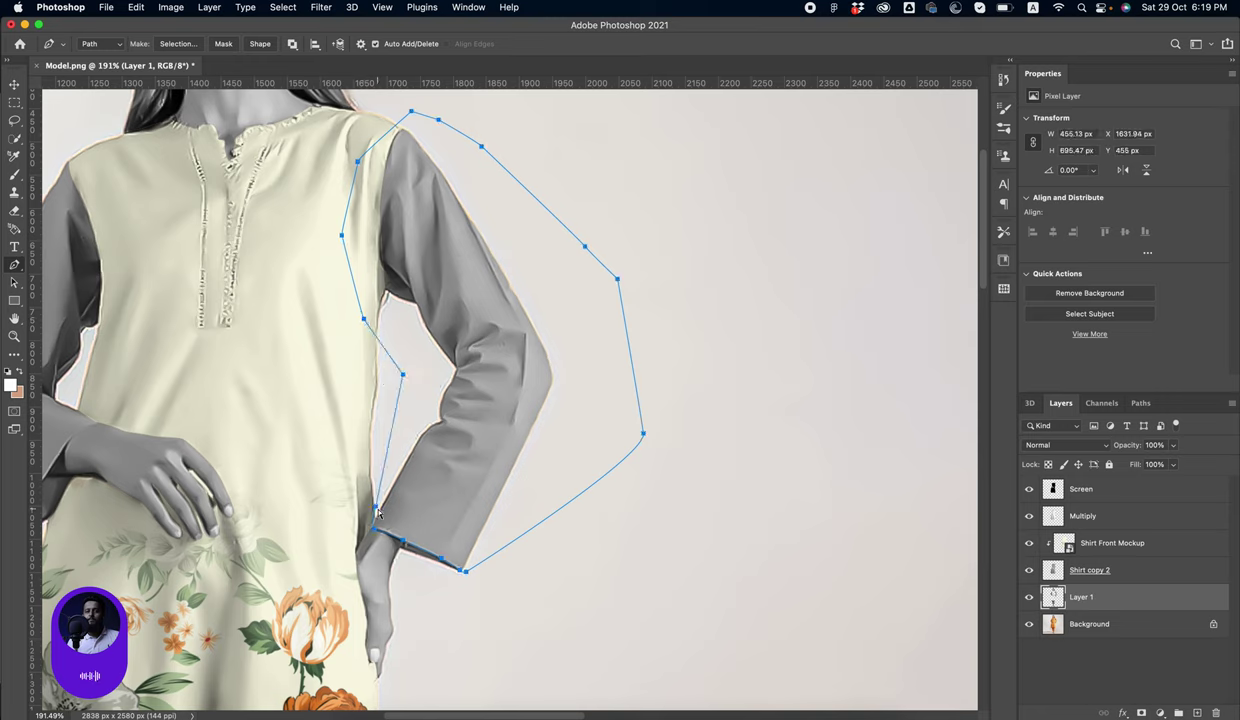
Load the sleeve path as a selection and copy it onto new Layer 2
key("ctrl+Return")
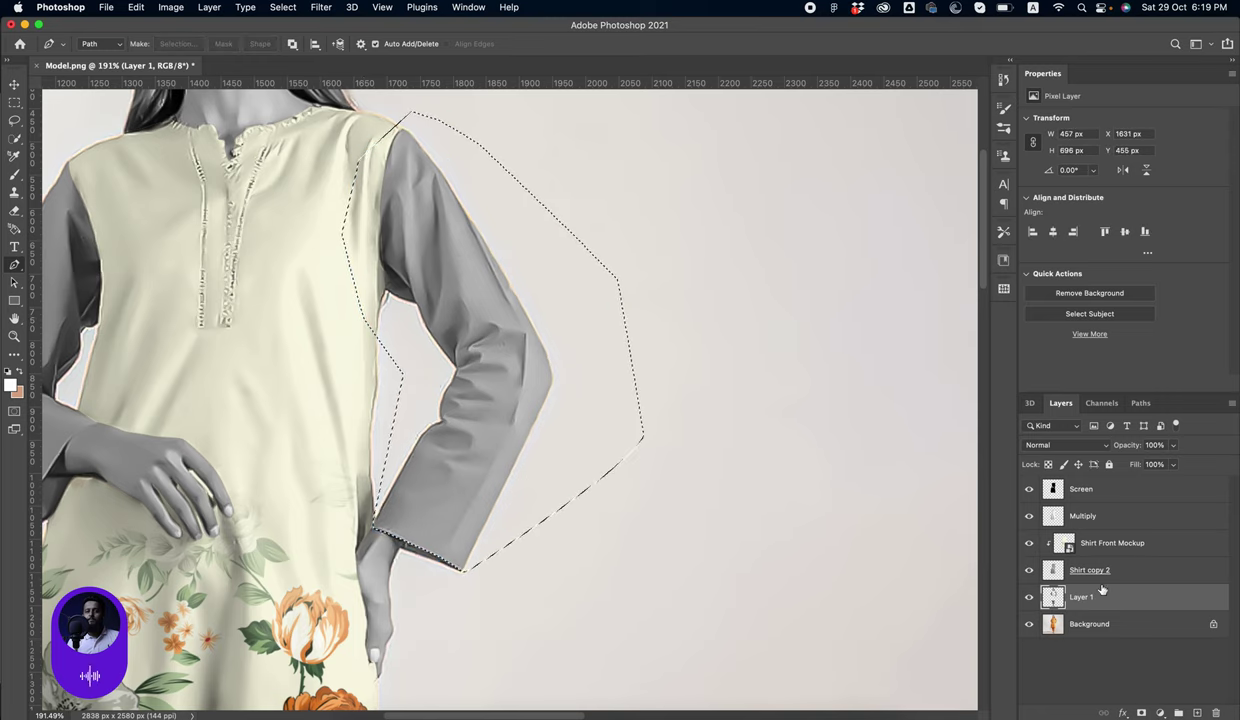
key("ctrl+j")
key("v")
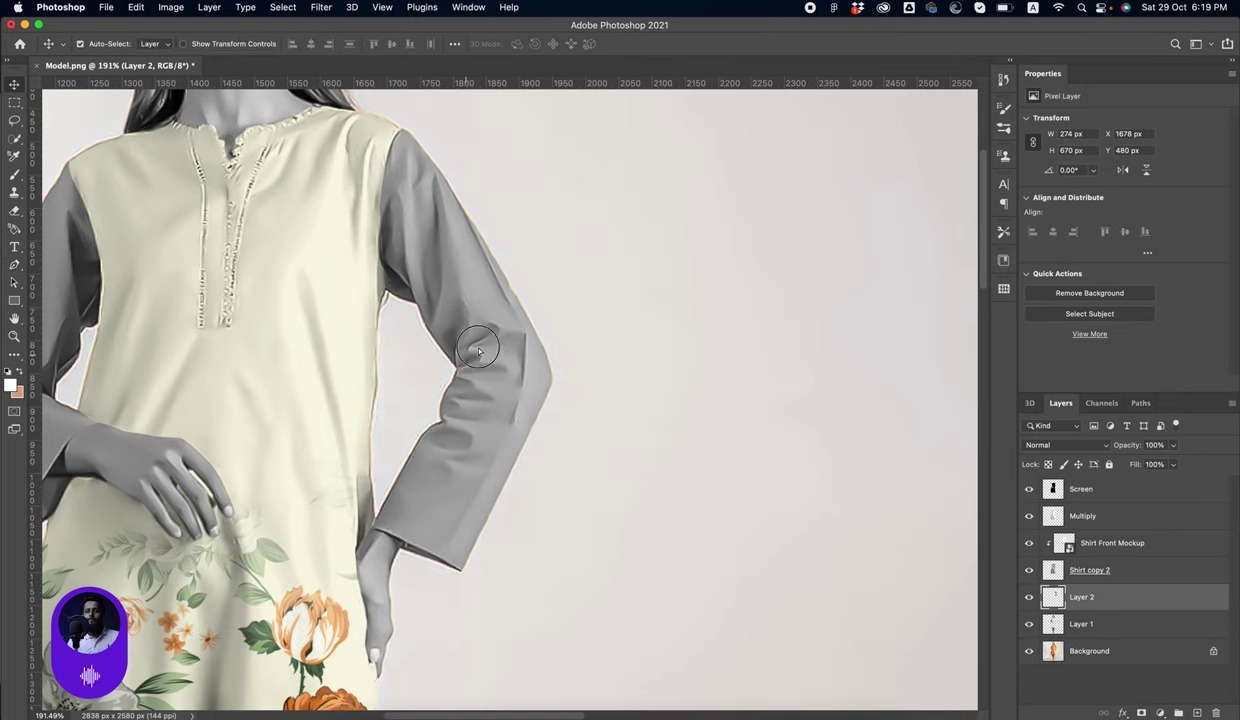
left_click_drag(465, 362, 495, 355)
key("ctrl+z")
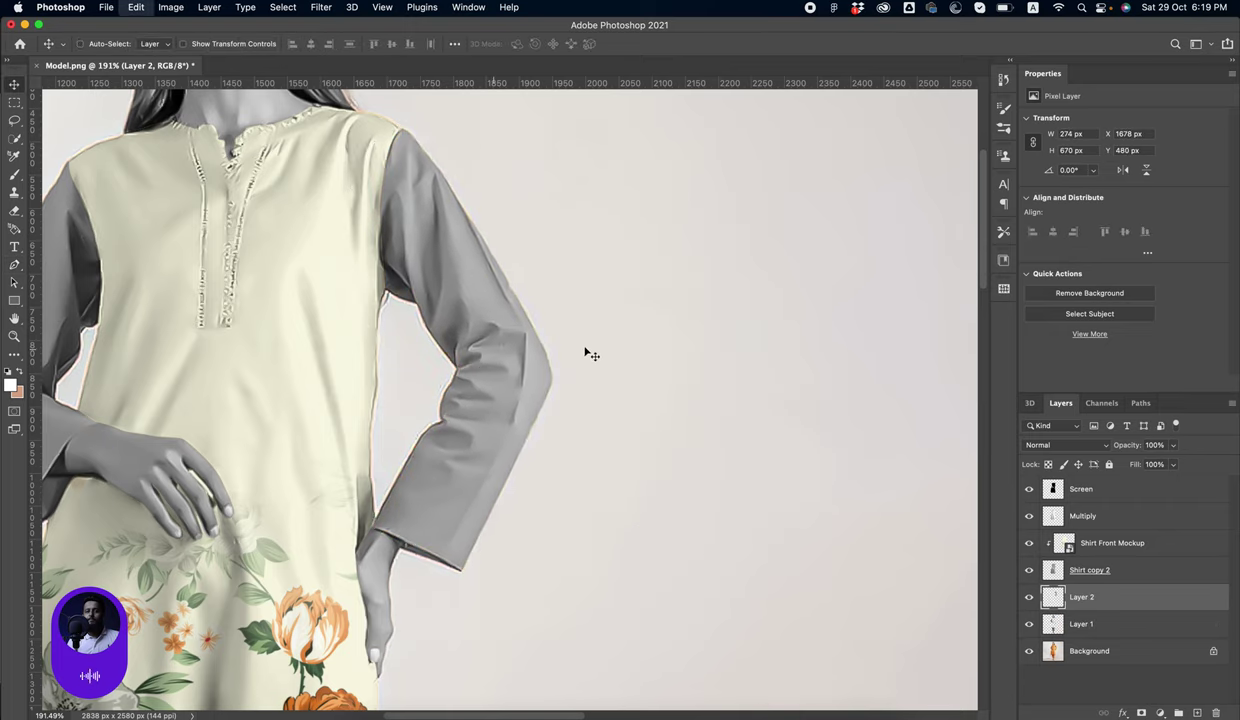
mouse_move(587, 352)
left_mouse_down()
mouse_move(488, 389)
mouse_move(548, 401)
left_mouse_up()
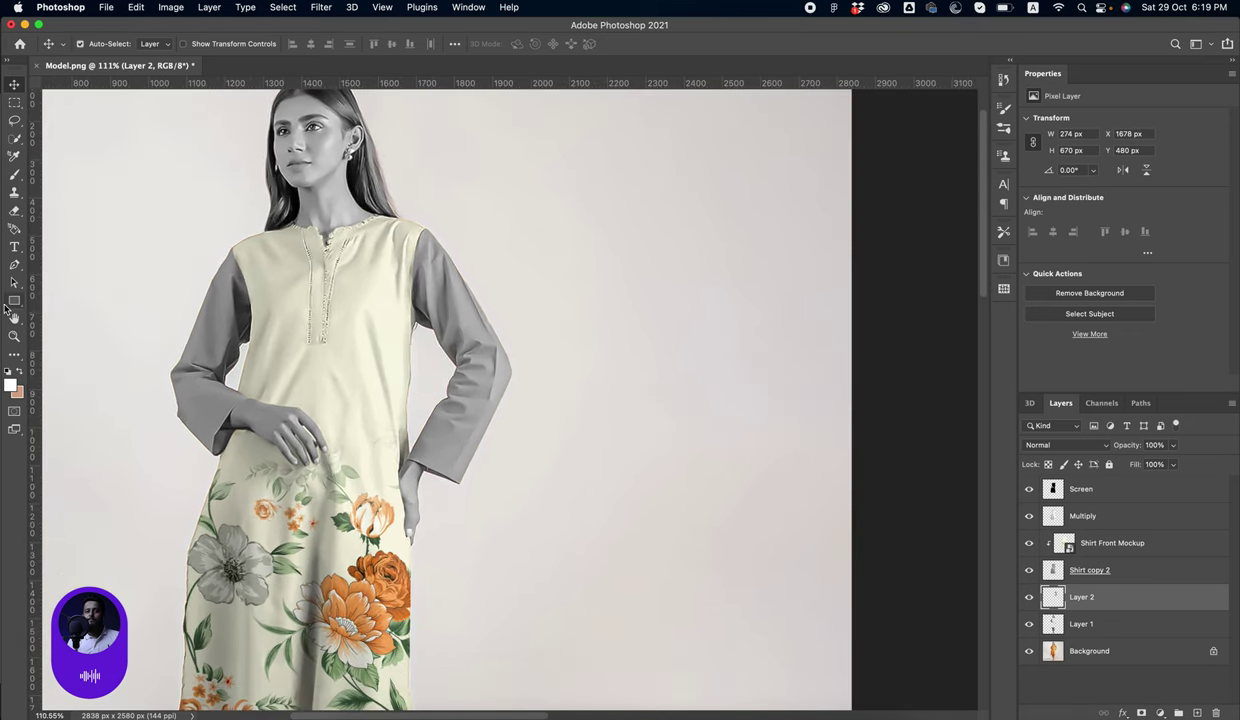
Draw a tall black rectangle, Rectangle 1, beside the sleeve
left_click(14, 302)
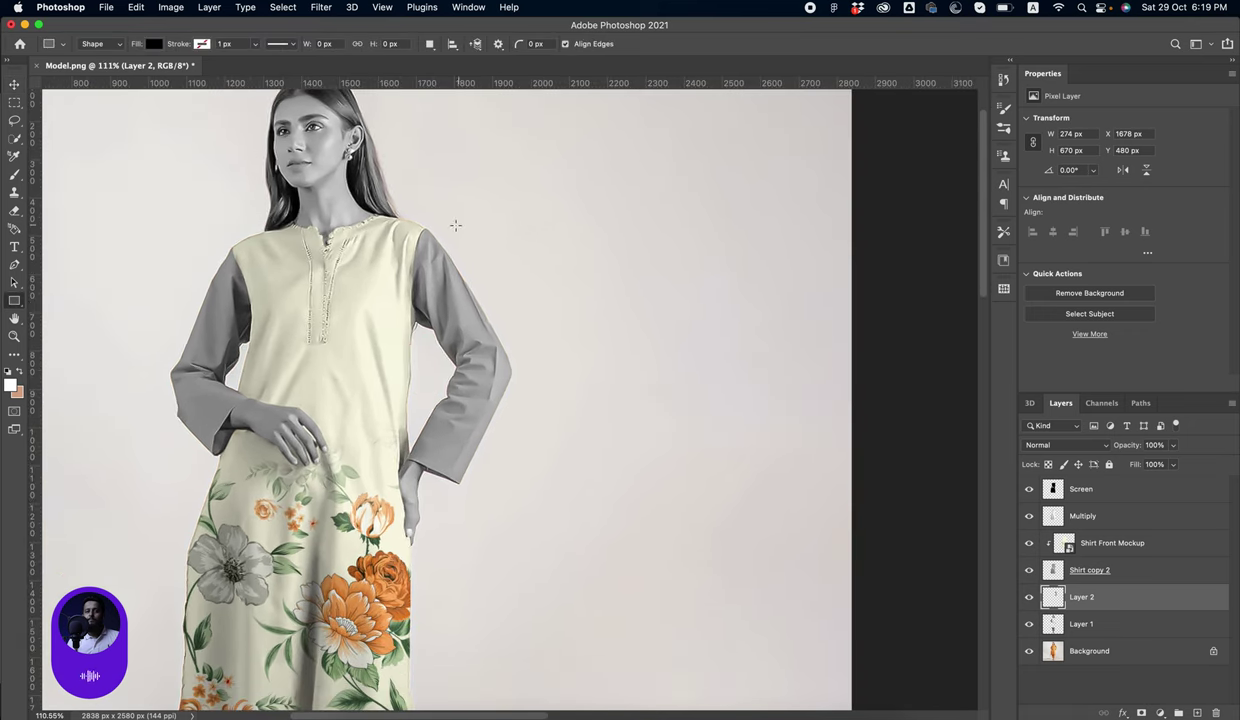
left_click_drag(525, 229, 583, 521)
key("v")
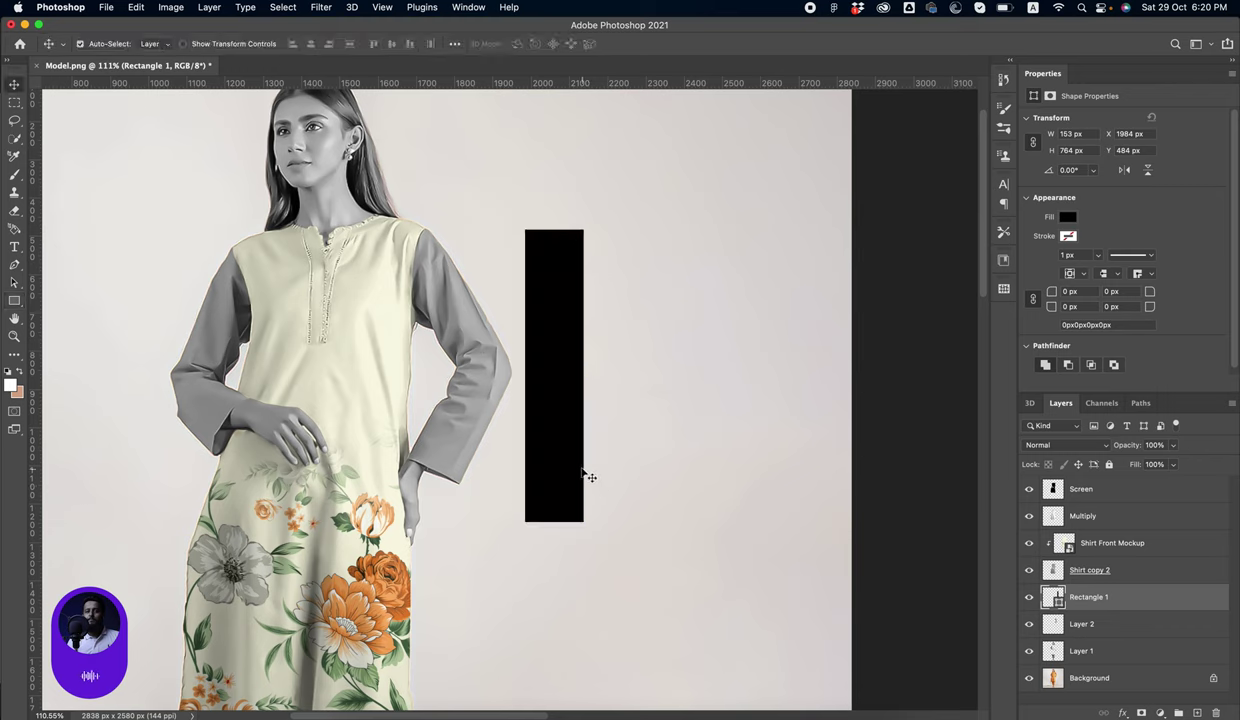
left_click_drag(572, 451, 559, 443)
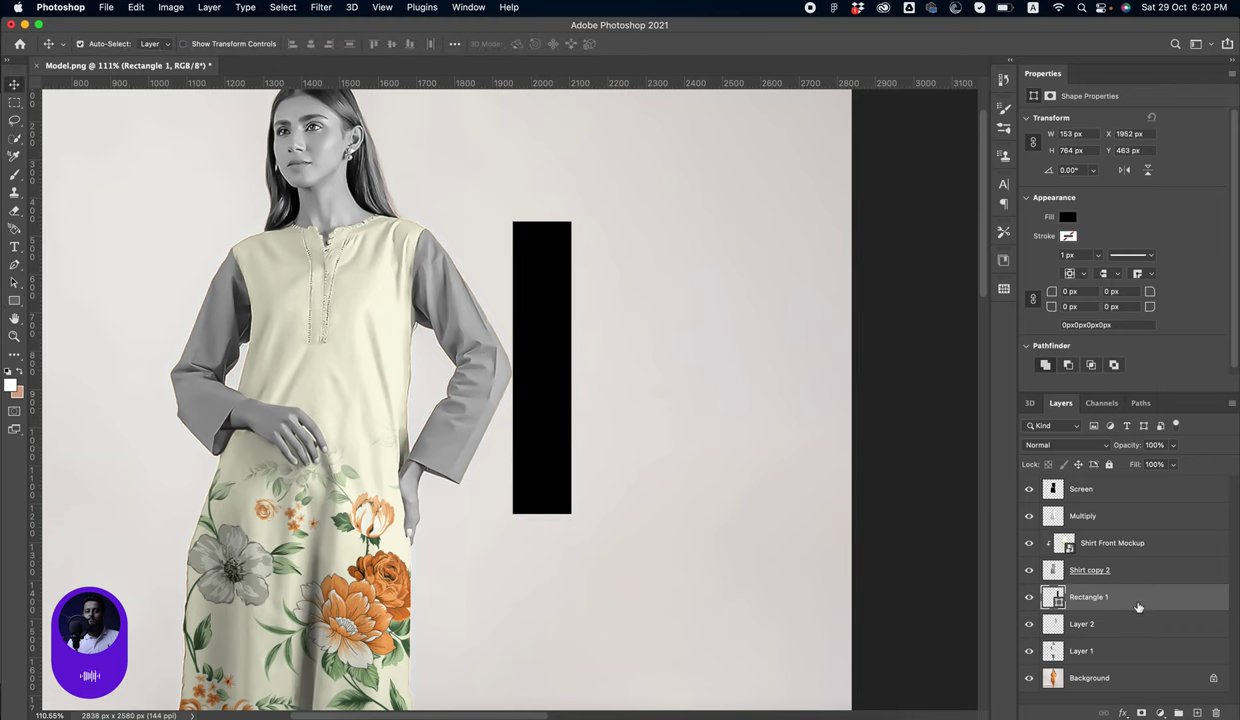
Convert Rectangle 1 to a smart object, set it to 38% opacity and place it over the sleeve
right_click(1145, 598)
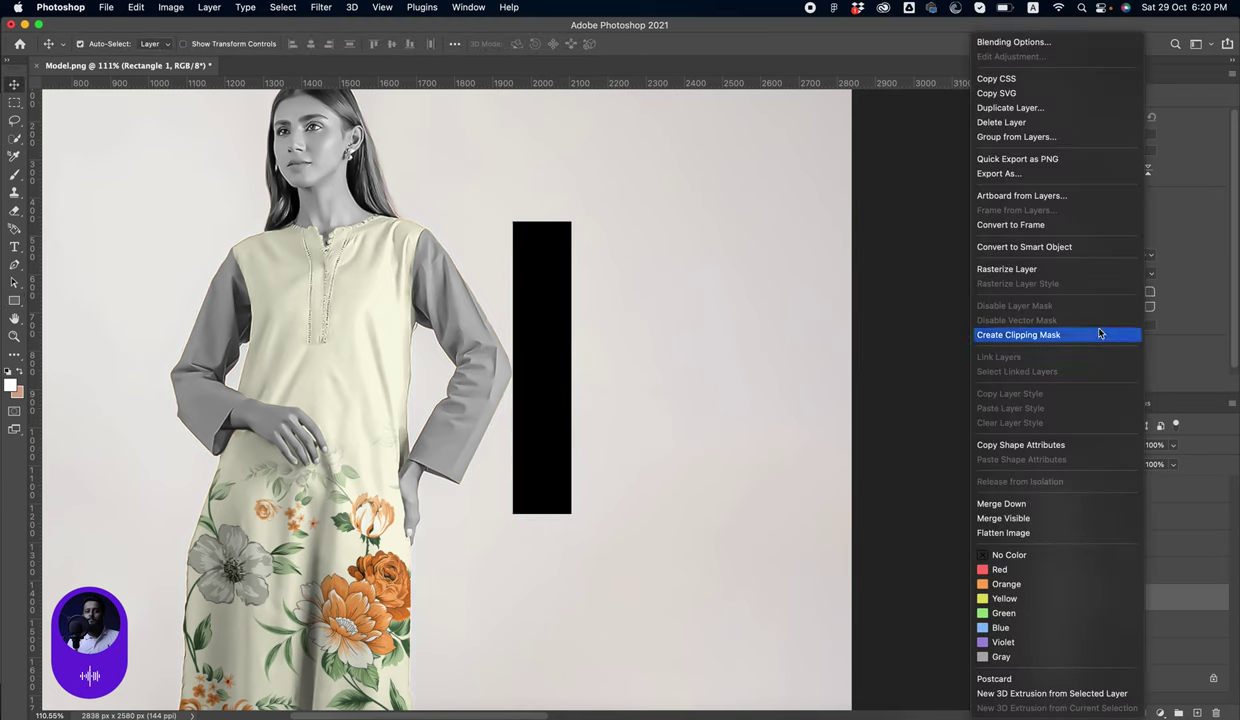
left_click(1067, 252)
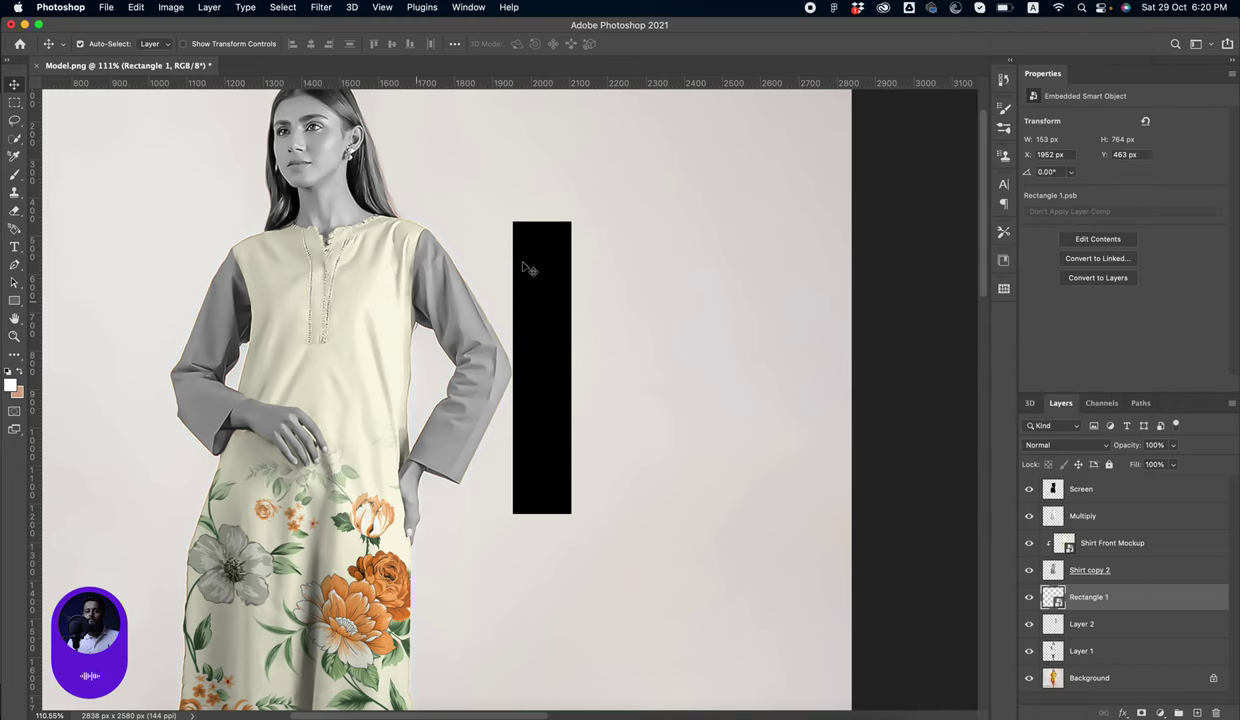
left_click_drag(526, 268, 475, 277)
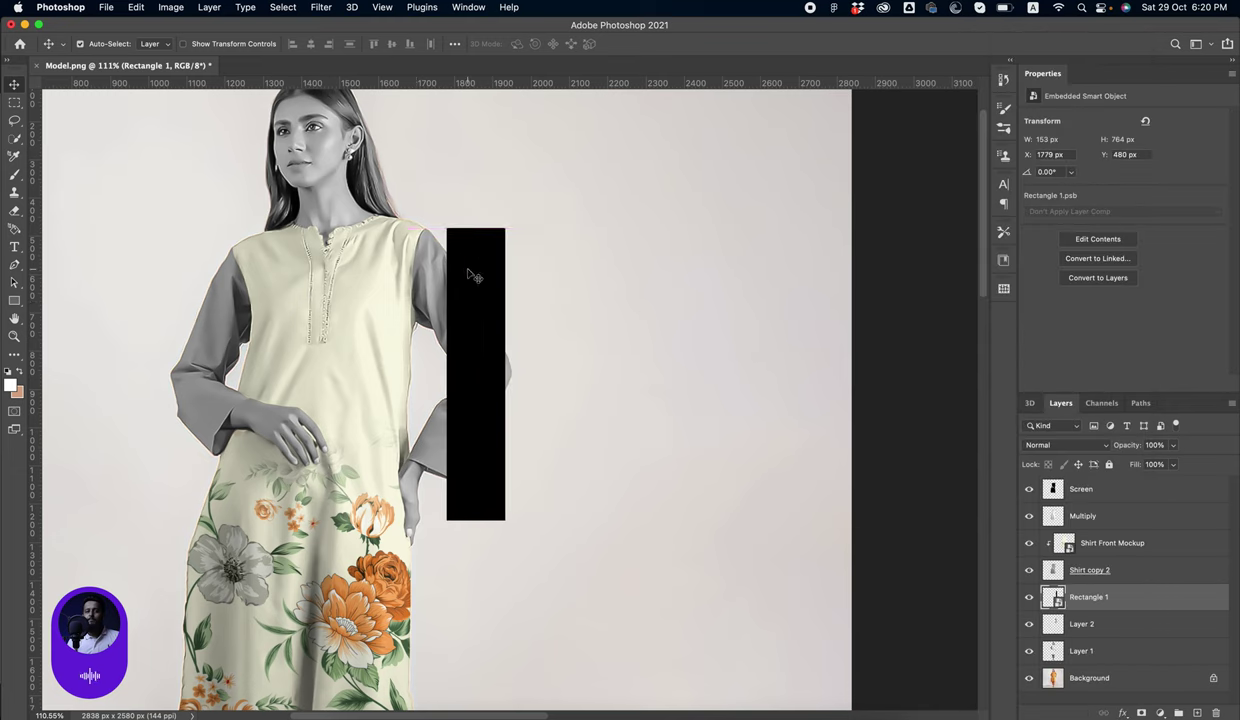
left_click(1172, 445)
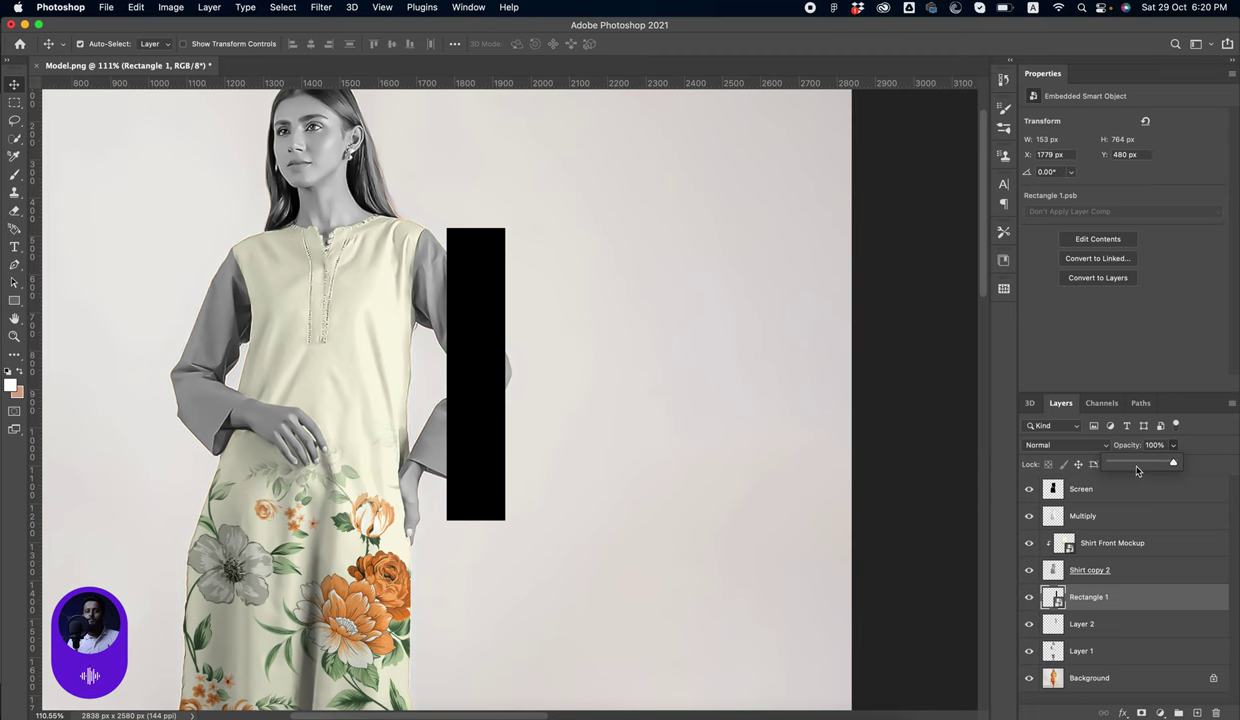
left_click(1133, 462)
scroll(445, 270, "up", 3)
mouse_move(418, 262)
left_mouse_down()
mouse_move(452, 262)
mouse_move(424, 385)
left_mouse_up()
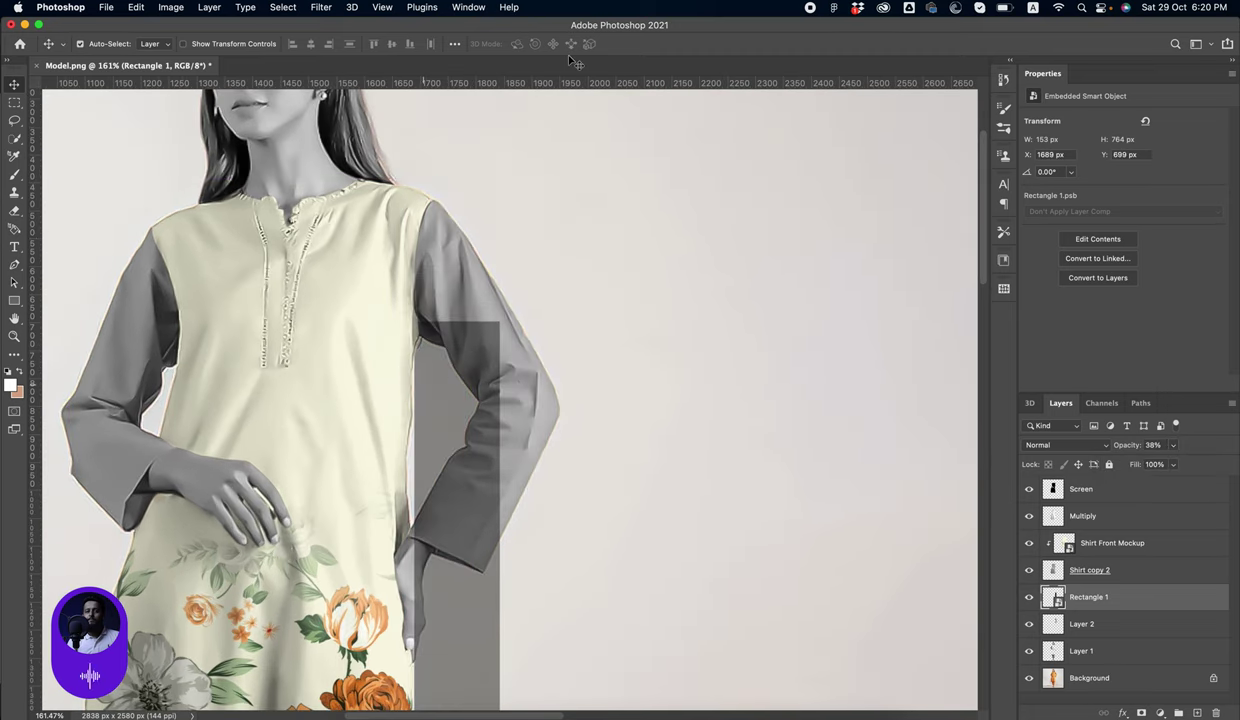
Start a Warp on Rectangle 1 and pull its corners onto the sleeve's shoulder and cuff
key("ctrl+t")
left_click(594, 45)
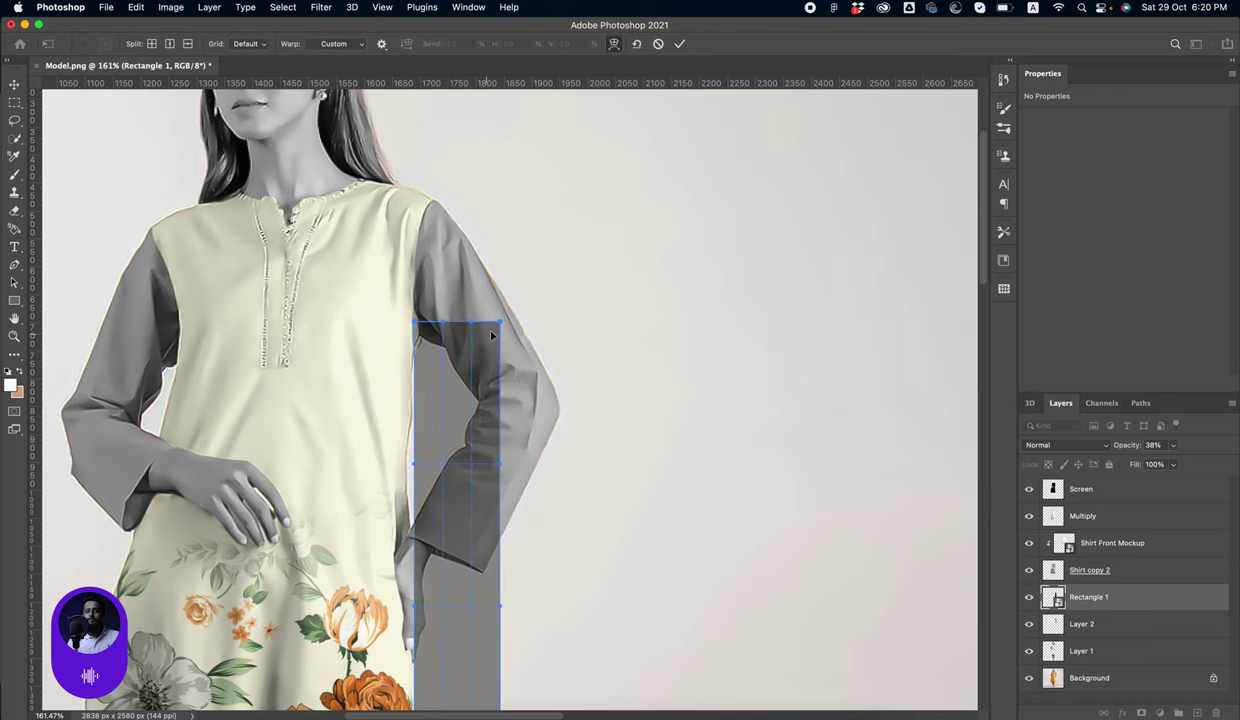
left_click_drag(499, 323, 443, 204)
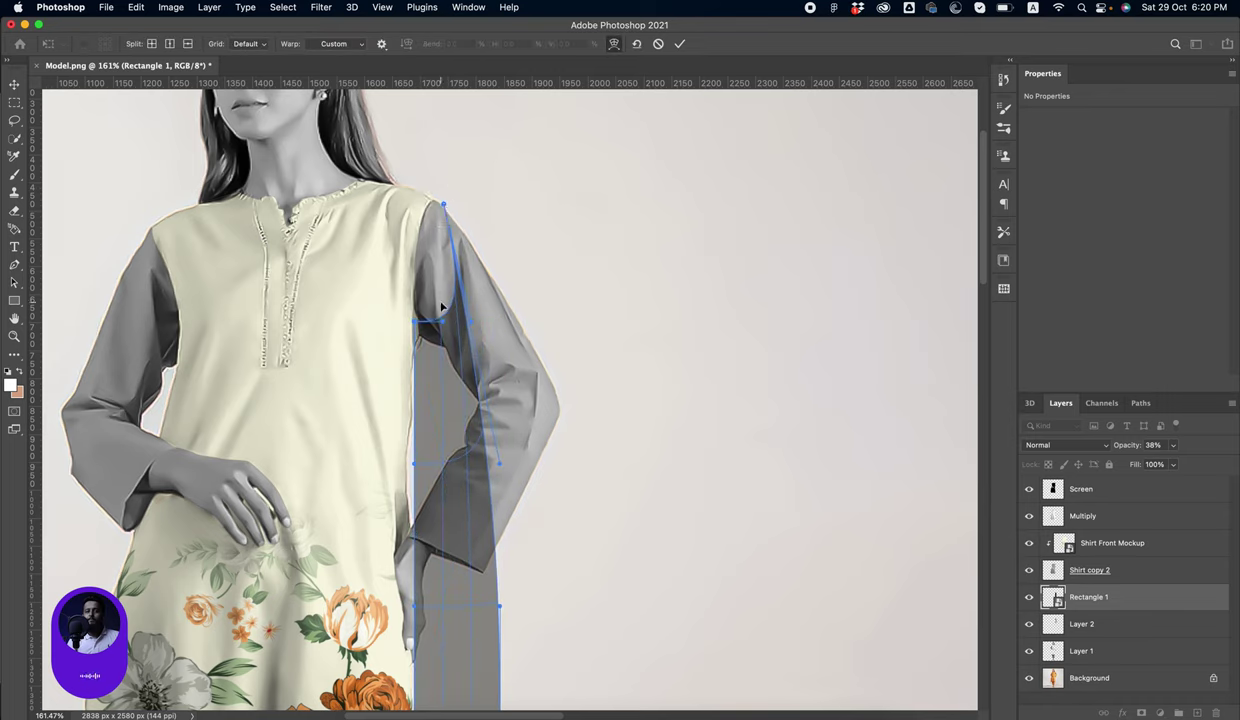
mouse_move(415, 321)
left_mouse_down()
mouse_move(398, 238)
mouse_move(453, 195)
left_mouse_up()
left_click_drag(489, 443, 562, 416)
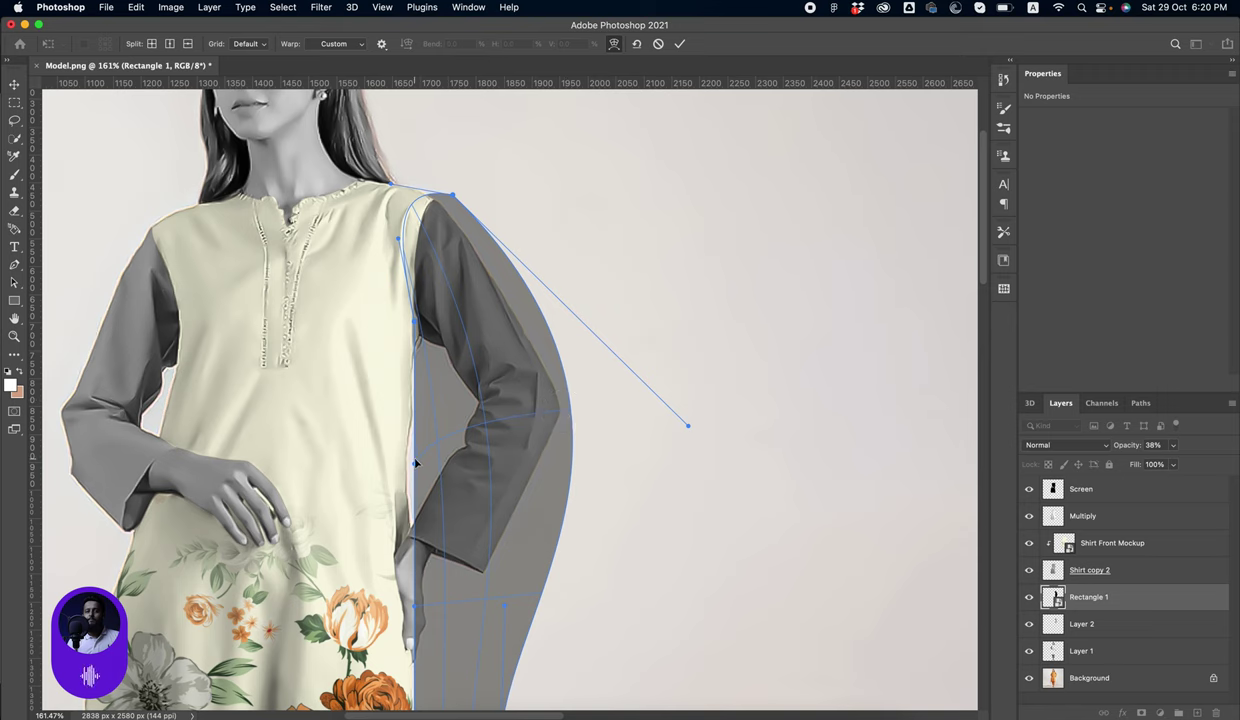
scroll(525, 380, "down", 5)
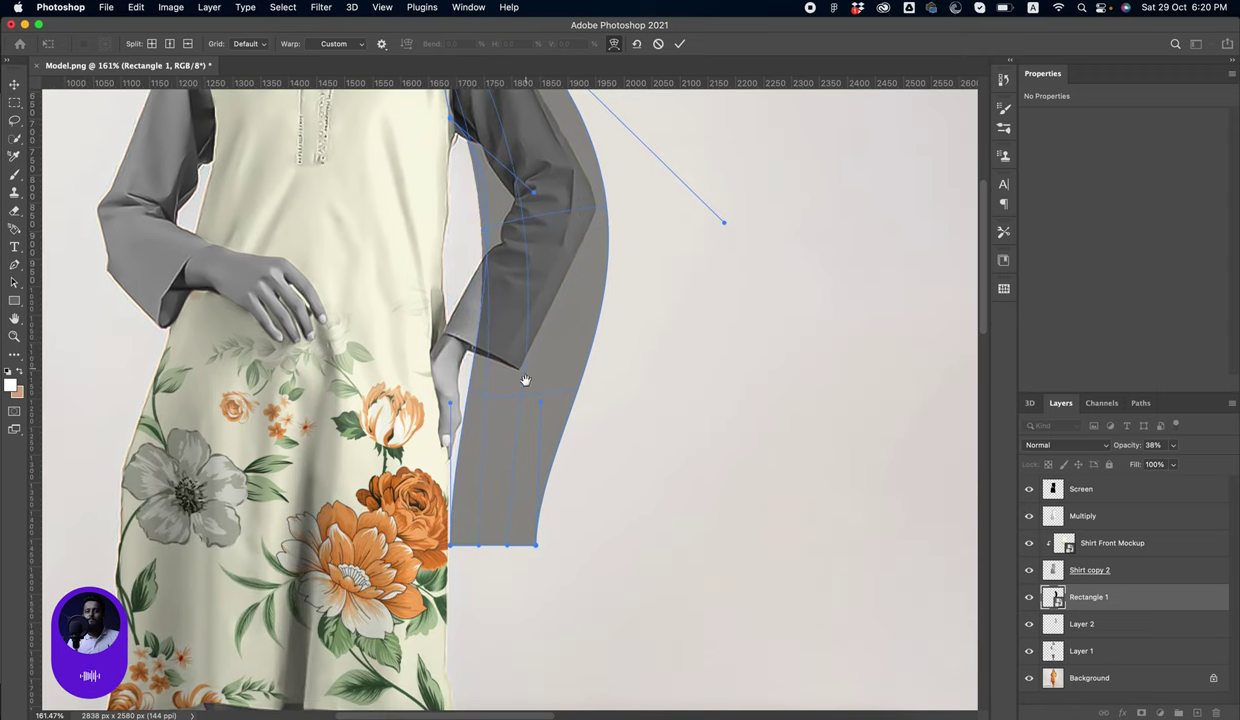
left_click_drag(450, 546, 435, 338)
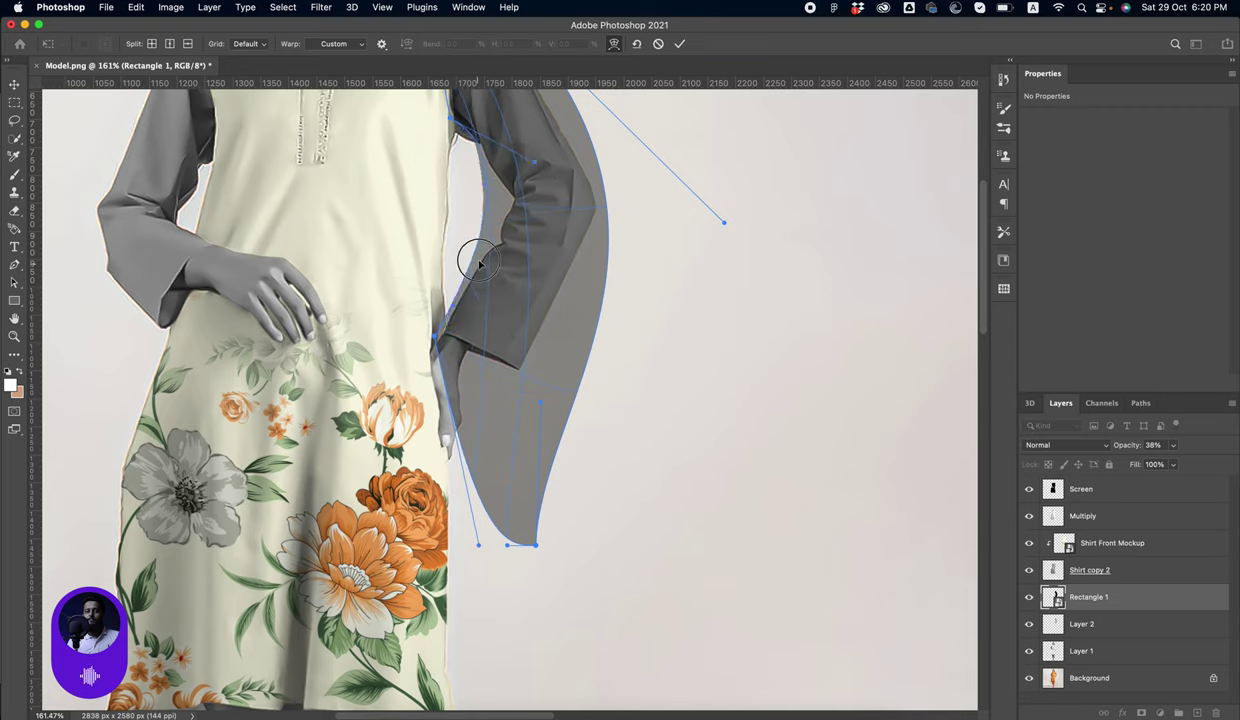
mouse_move(537, 270)
left_mouse_down()
mouse_move(551, 258)
mouse_move(551, 290)
left_mouse_up()
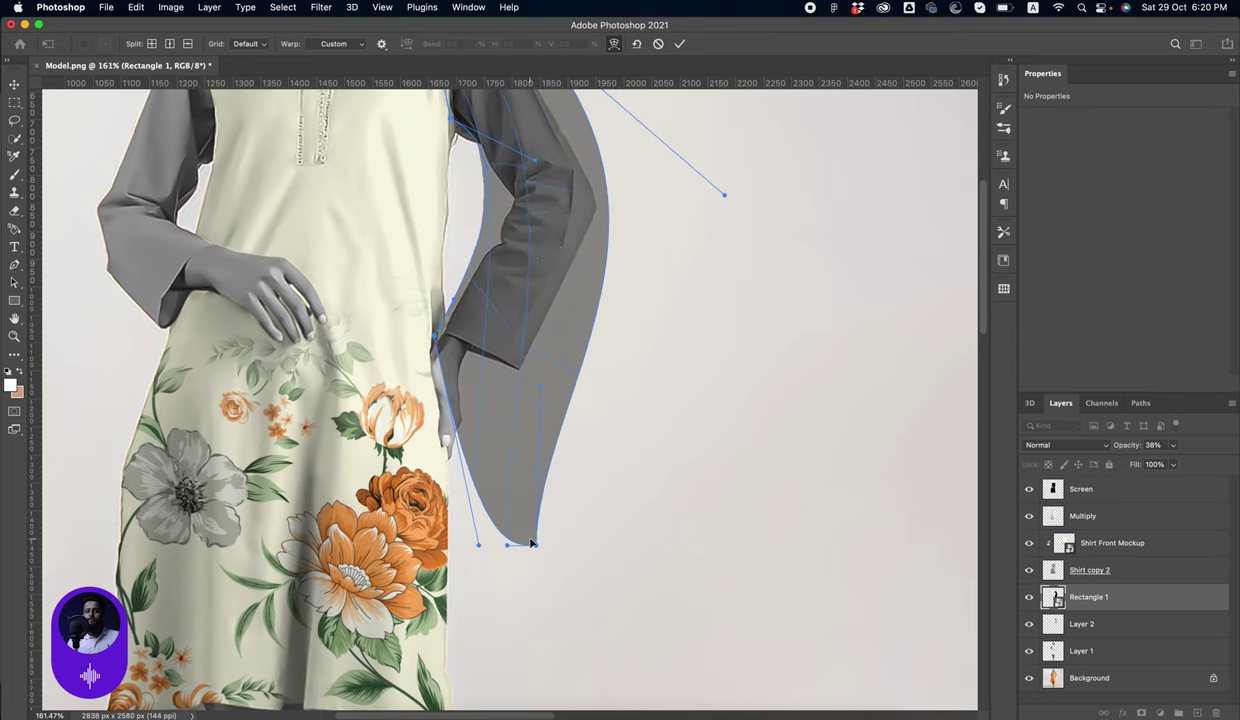
left_click_drag(532, 543, 526, 368)
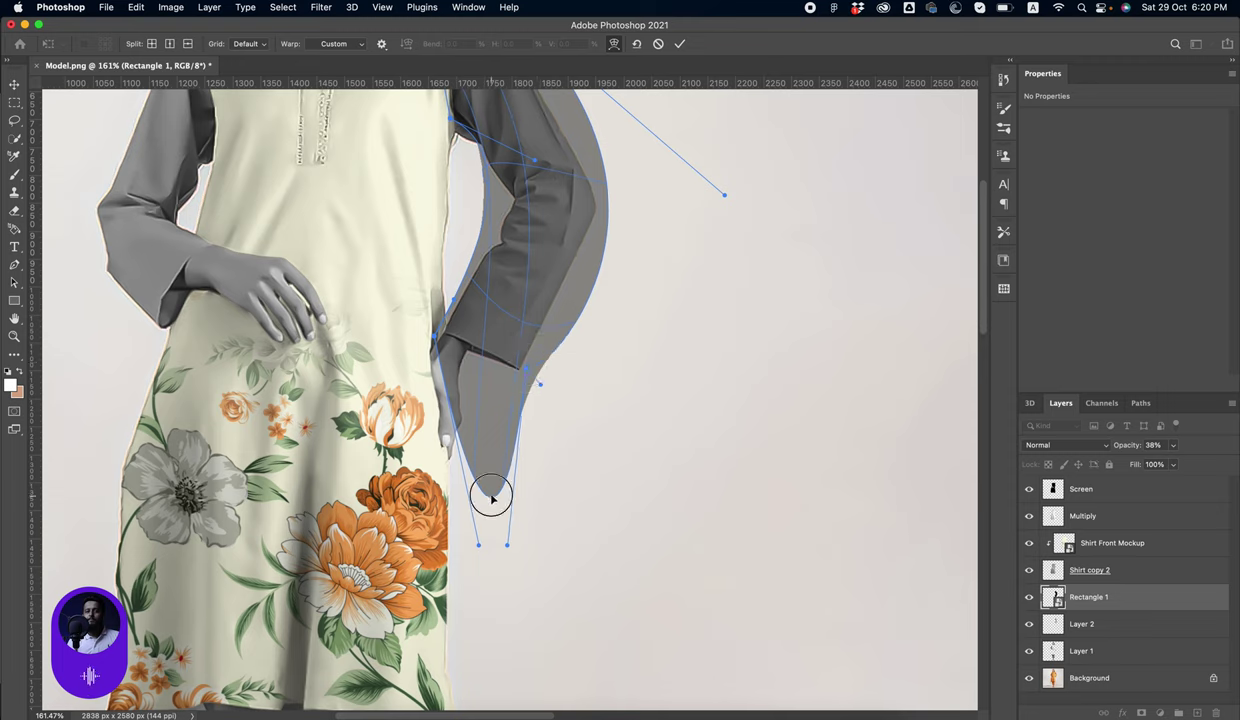
mouse_move(491, 497)
left_mouse_down()
mouse_move(520, 358)
mouse_move(517, 381)
left_mouse_up()
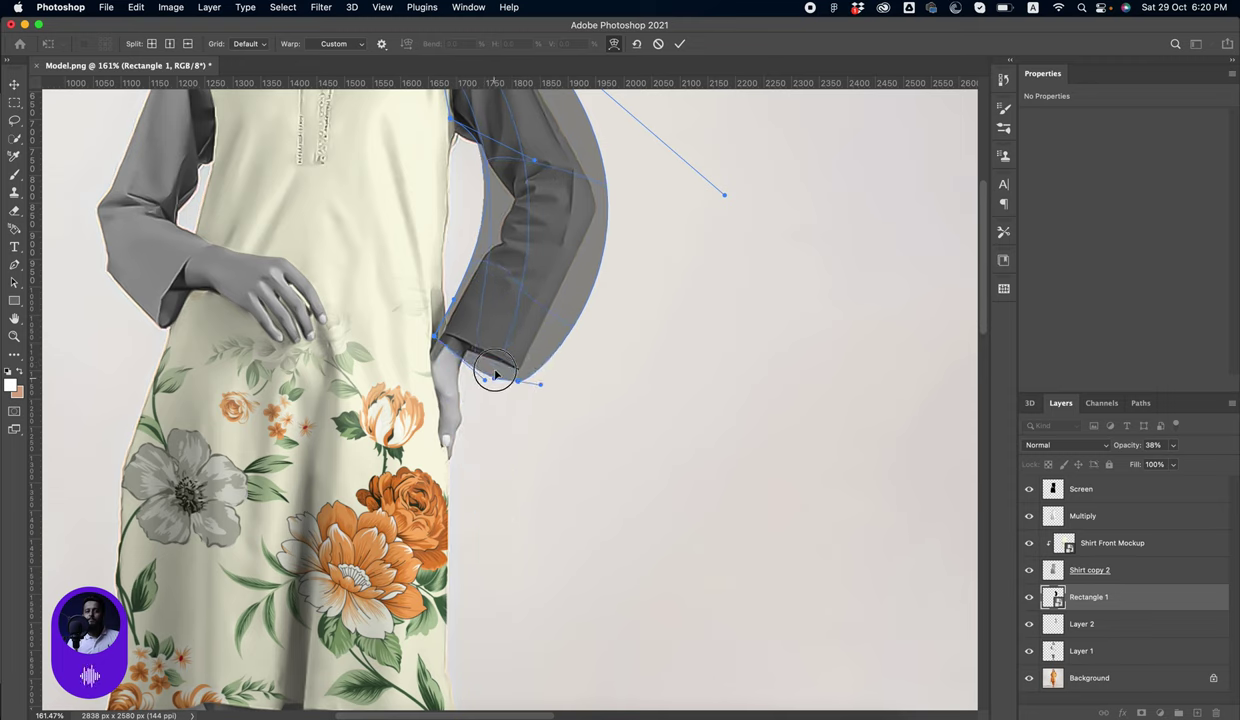
left_click_drag(432, 330, 434, 318)
Refine the warp points at the shoulder, armpit and outer edge, then commit the warp
left_click_drag(586, 312, 569, 427)
left_click_drag(524, 499, 538, 426)
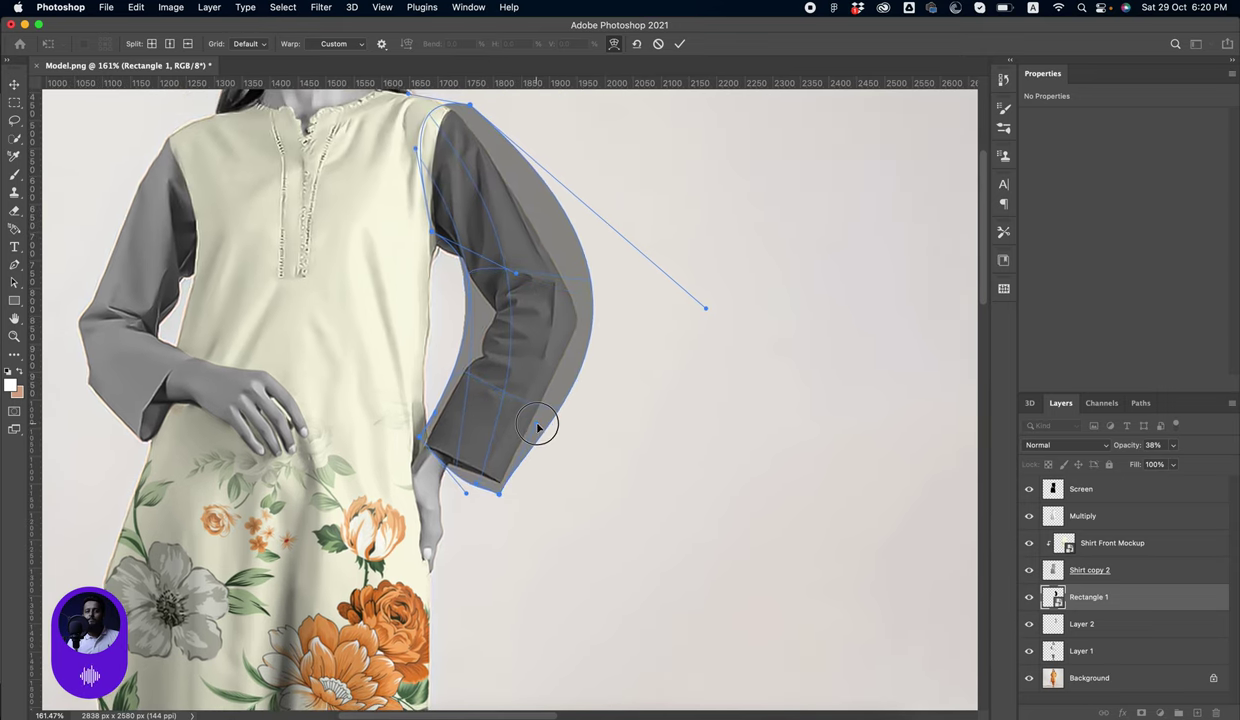
mouse_move(706, 311)
left_mouse_down()
mouse_move(664, 305)
mouse_move(695, 363)
mouse_move(684, 342)
mouse_move(698, 351)
left_mouse_up()
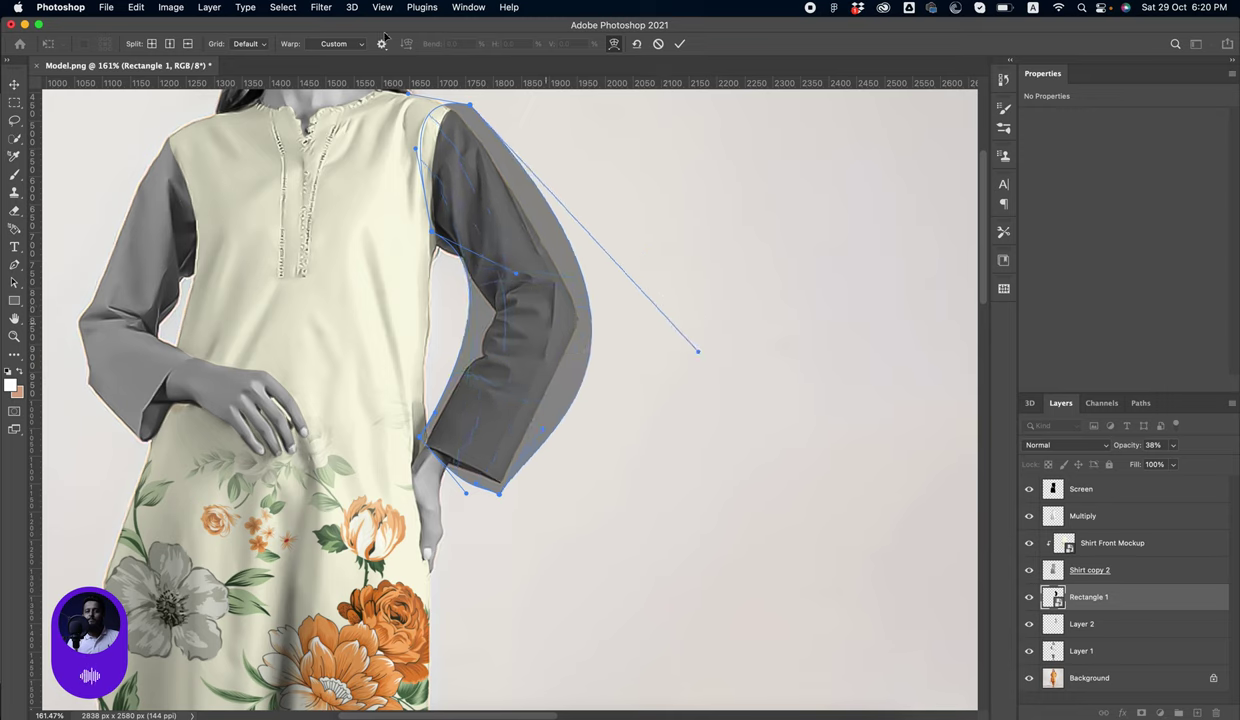
mouse_move(698, 351)
left_mouse_down()
mouse_move(656, 324)
mouse_move(674, 339)
left_mouse_up()
left_click_drag(475, 106, 470, 112)
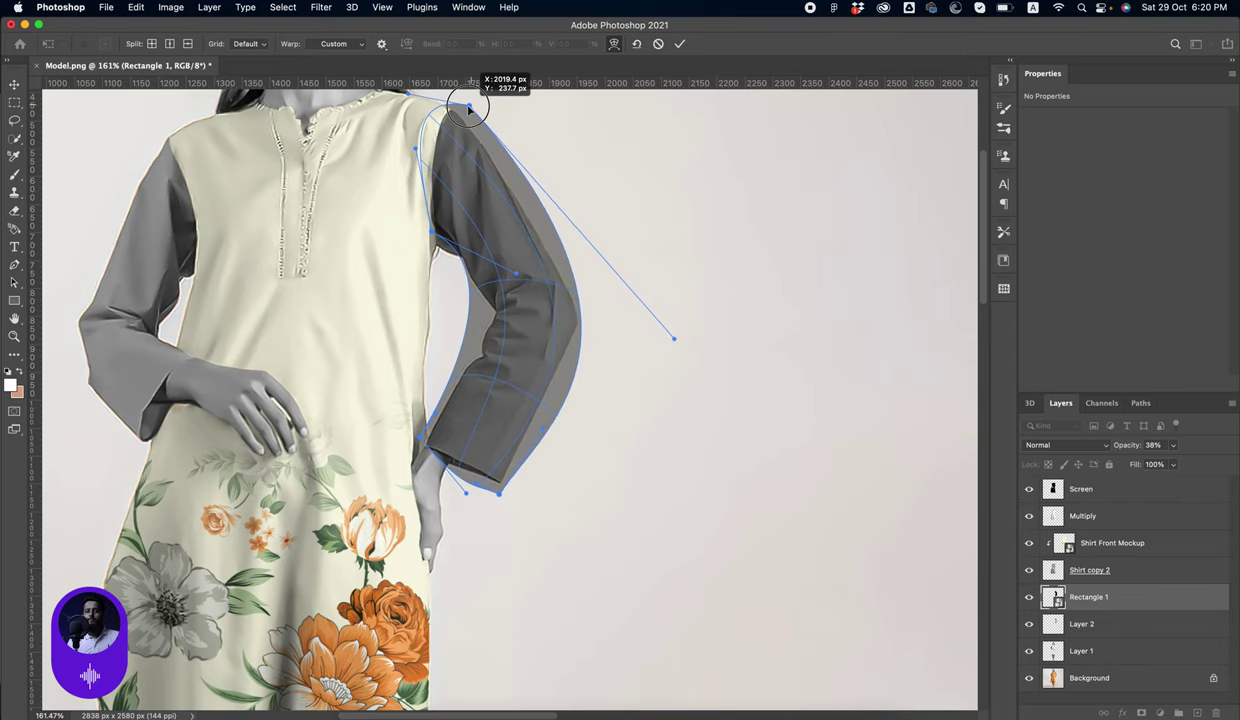
scroll(451, 102, "up", 3)
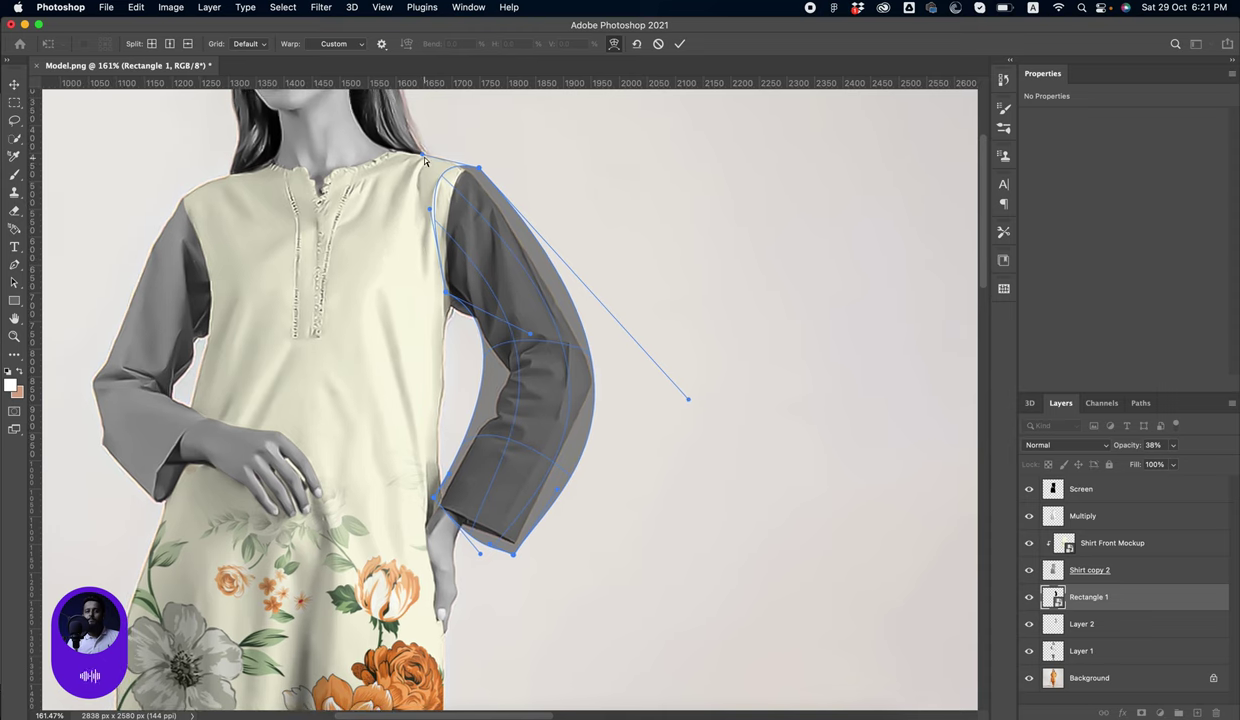
left_click_drag(447, 165, 453, 157)
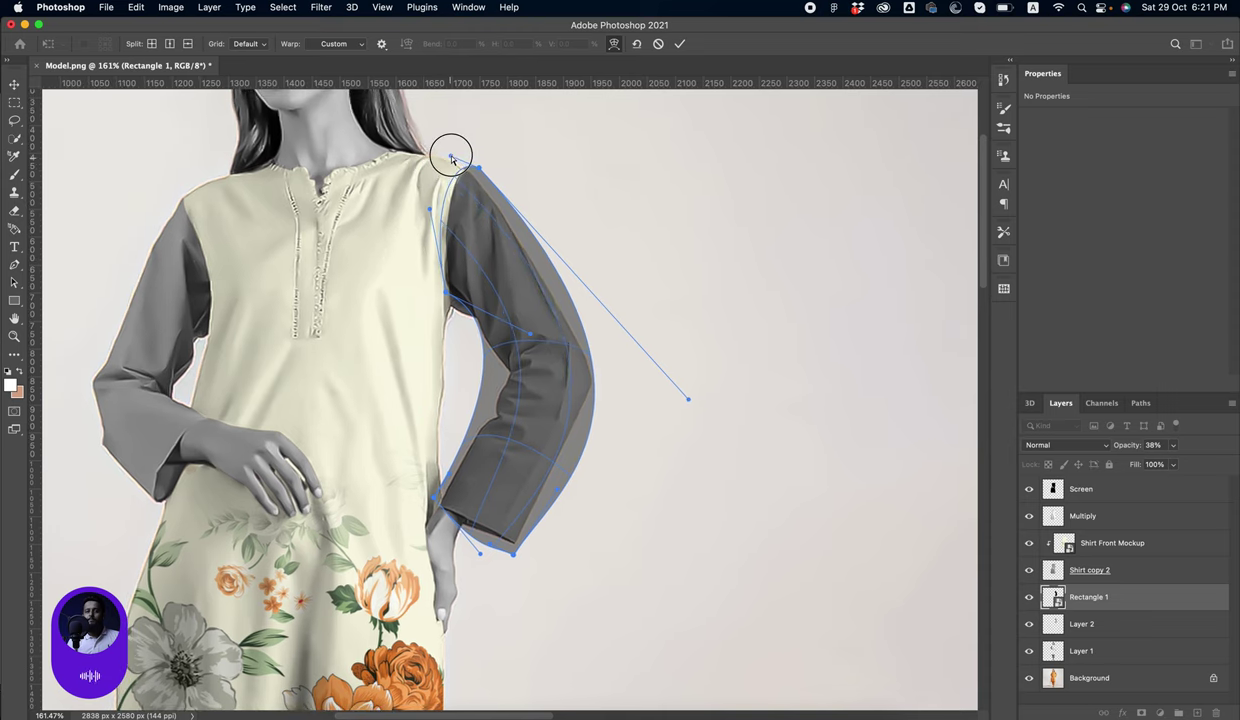
left_click_drag(446, 292, 446, 313)
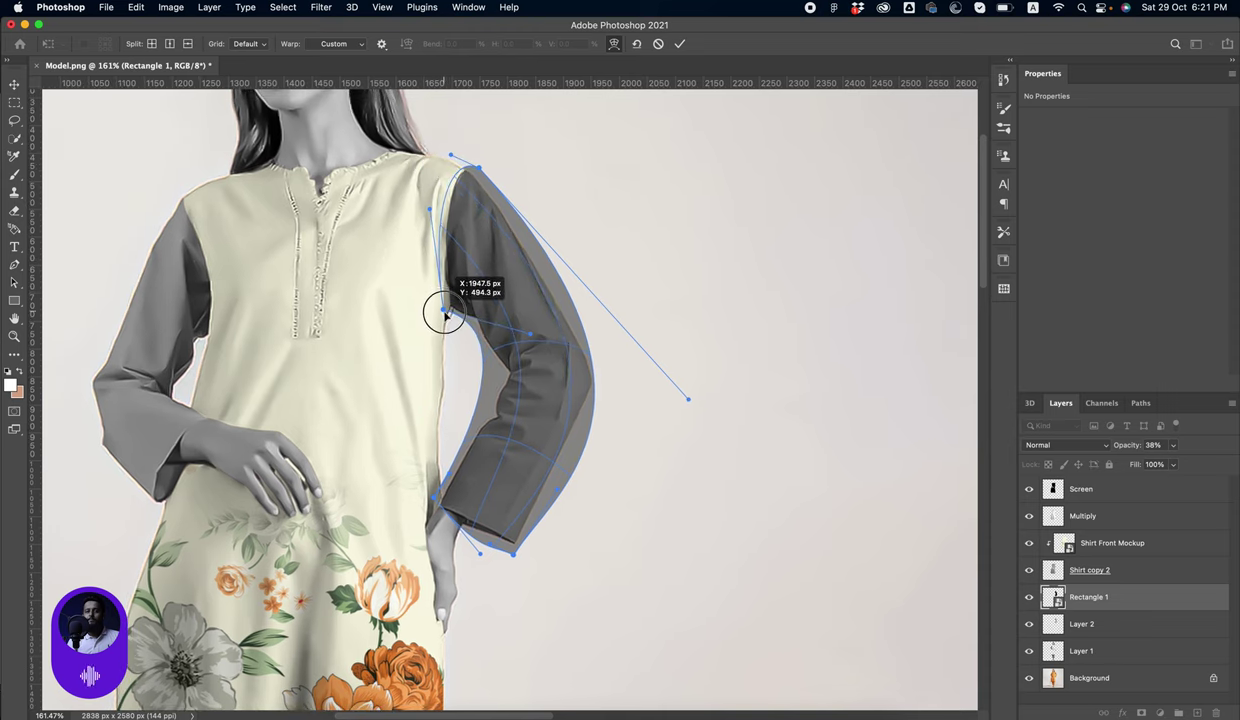
left_click_drag(489, 374, 491, 372)
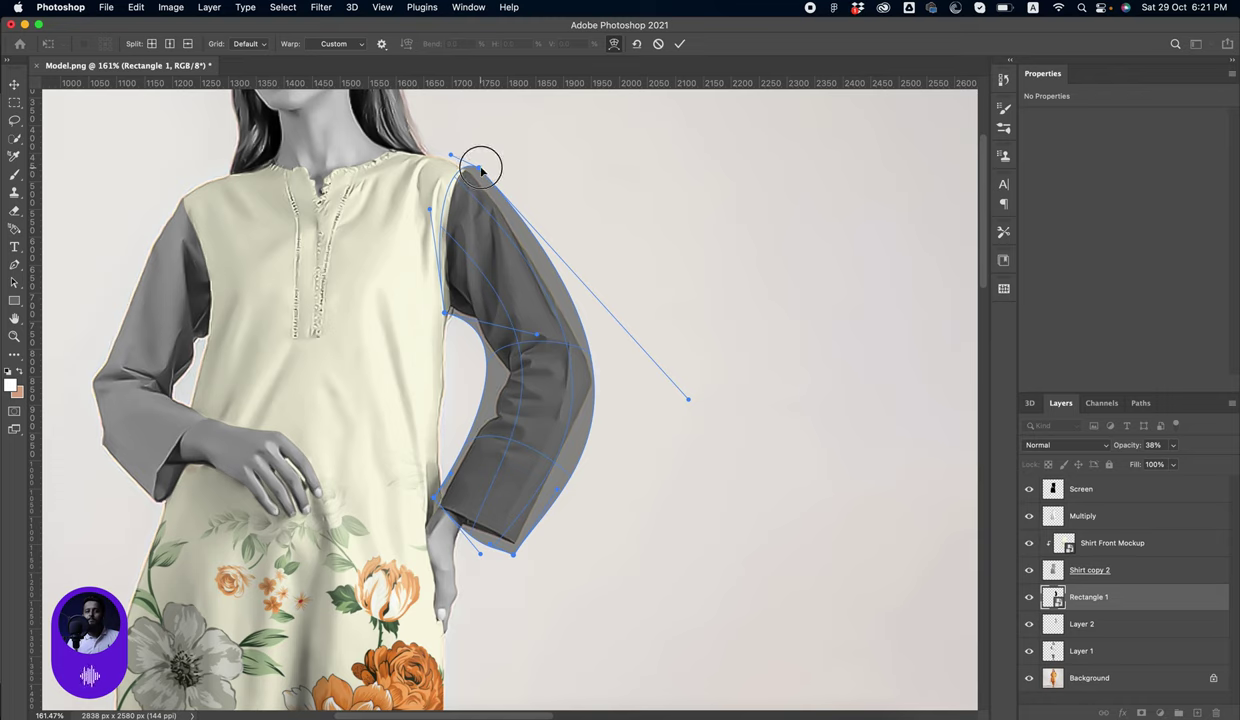
left_click_drag(480, 170, 474, 166)
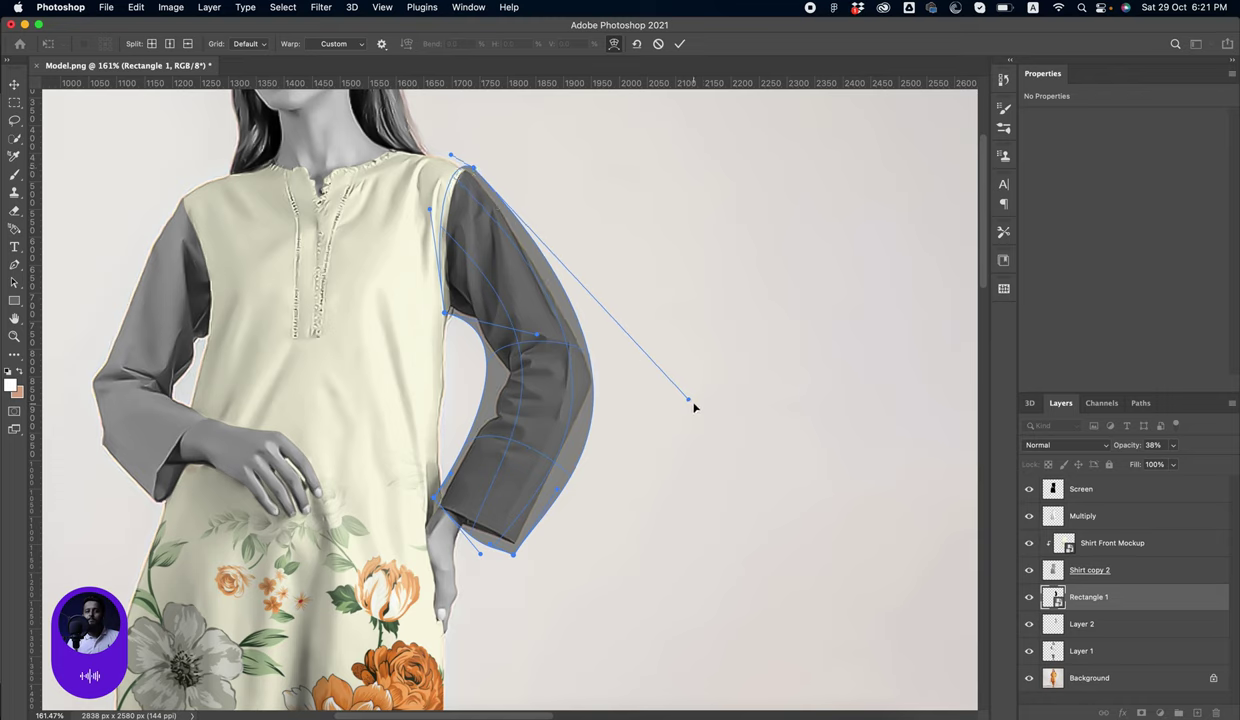
left_click_drag(693, 399, 709, 394)
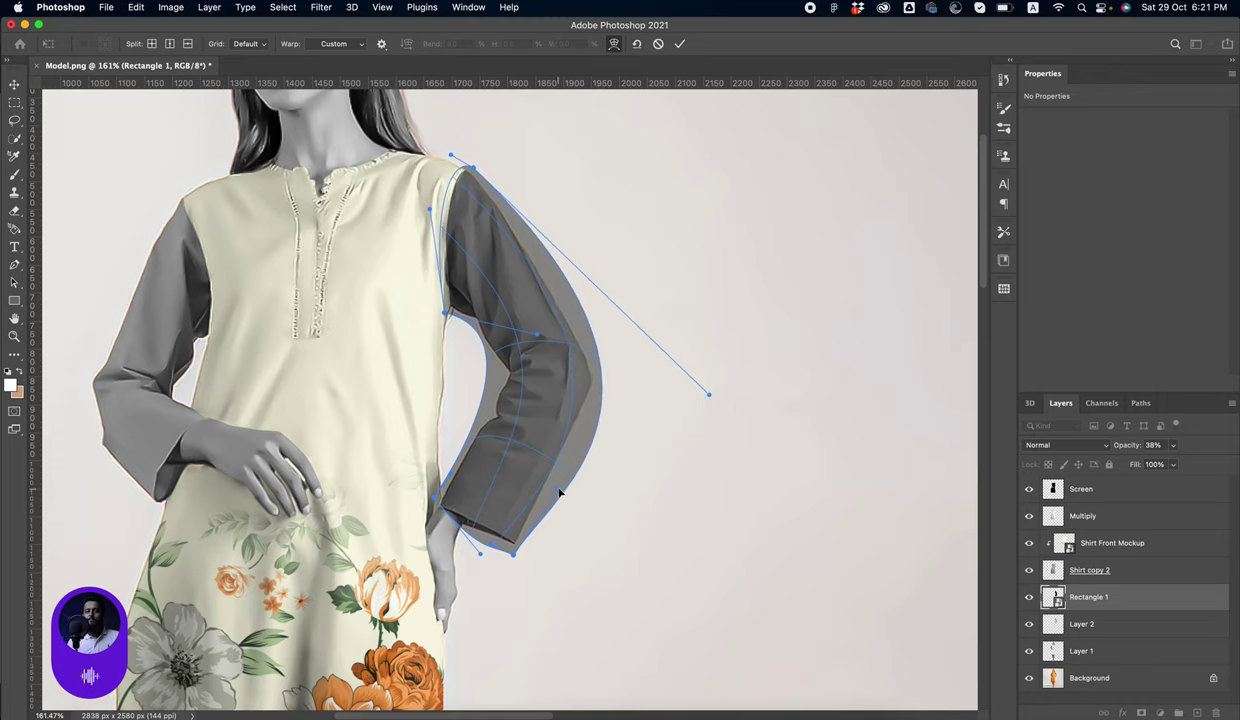
left_click_drag(560, 492, 563, 476)
left_click_drag(586, 430, 581, 430)
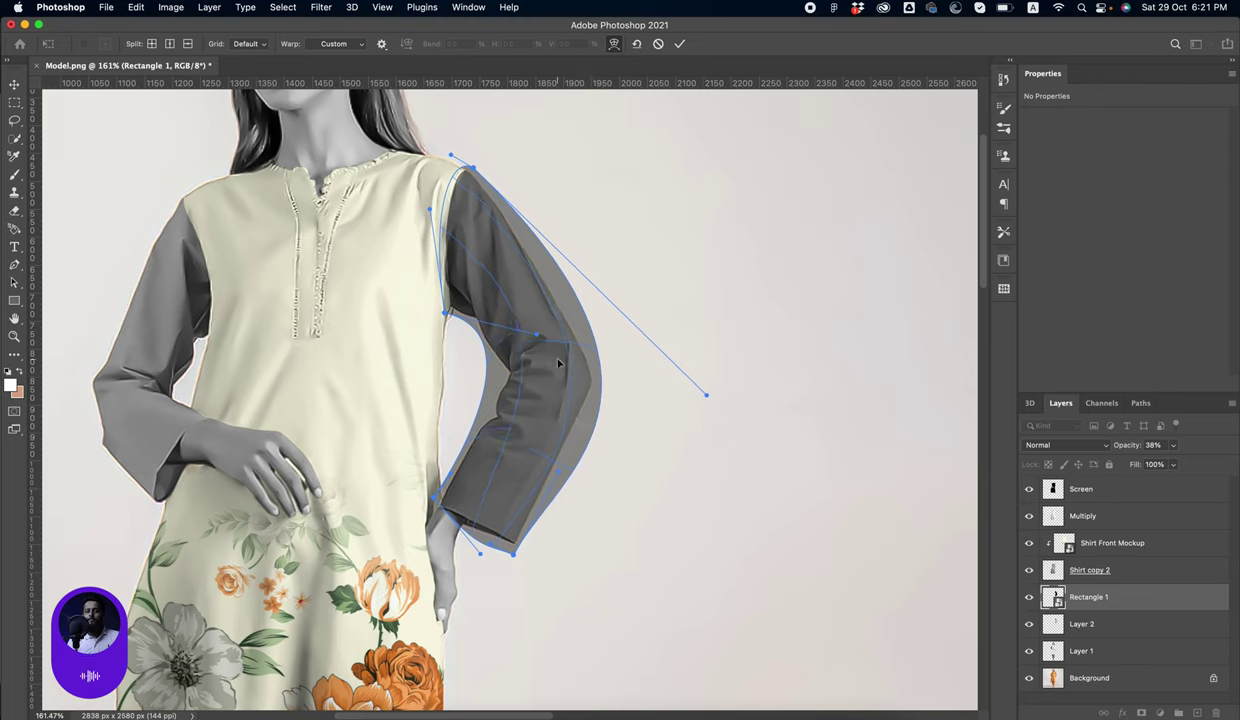
key("Return")
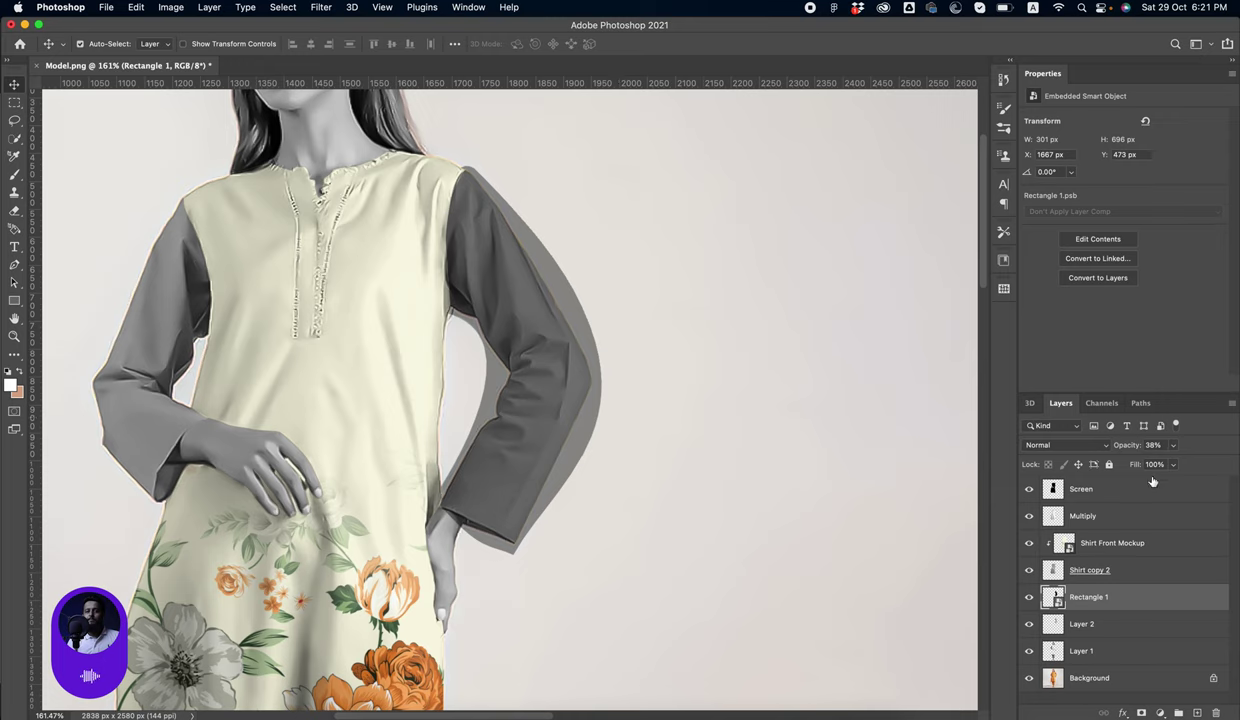
Raise Rectangle 1 to 100% opacity and clip it to Layer 2
left_click(1173, 465)
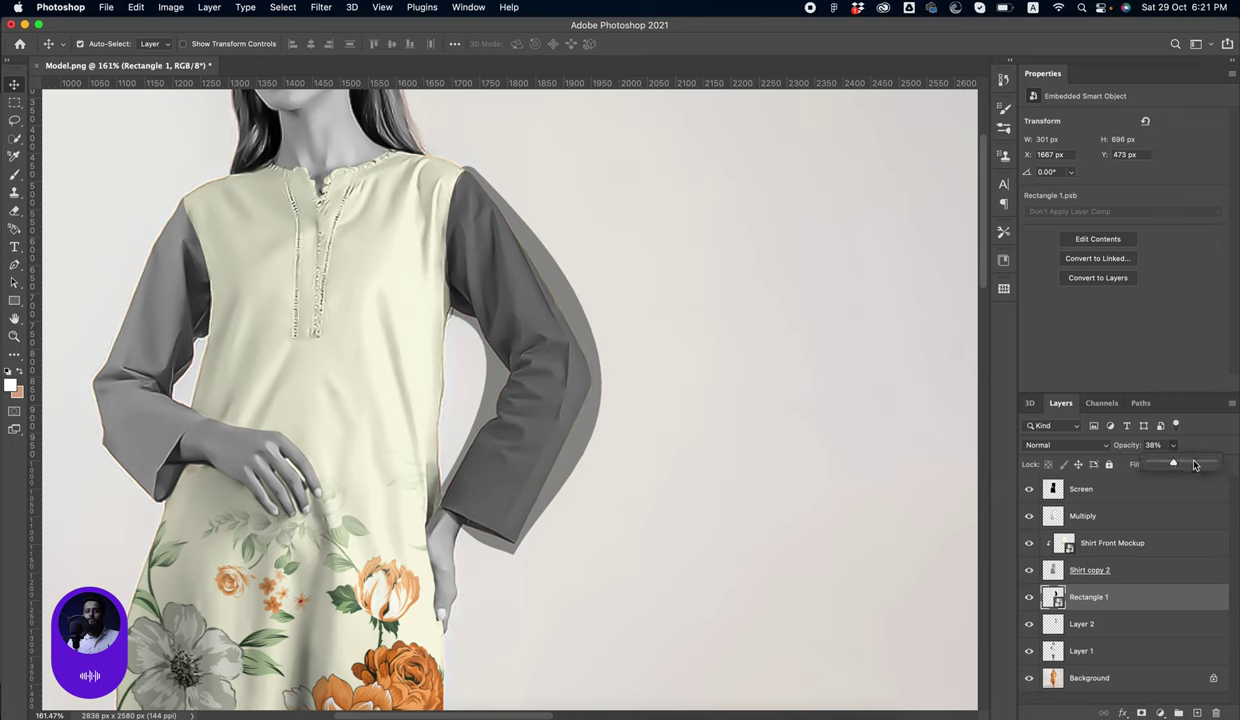
left_click_drag(1194, 465, 1213, 465)
right_click(1180, 610)
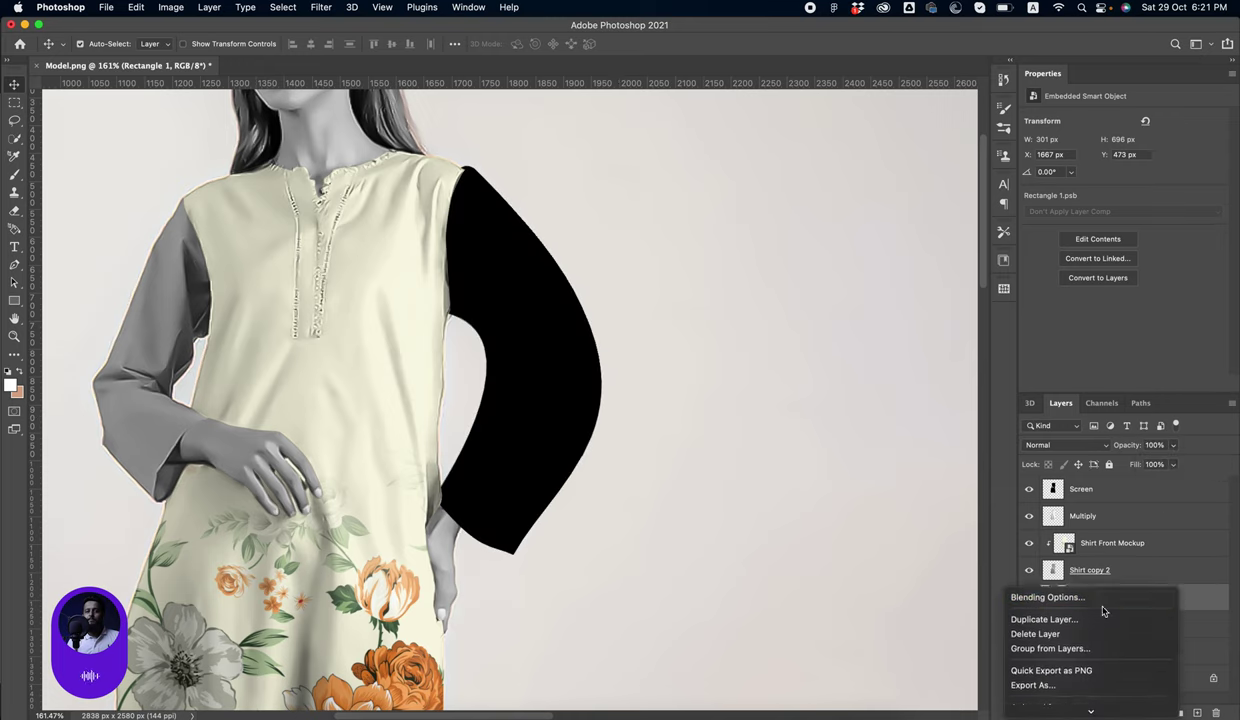
left_click(1060, 372)
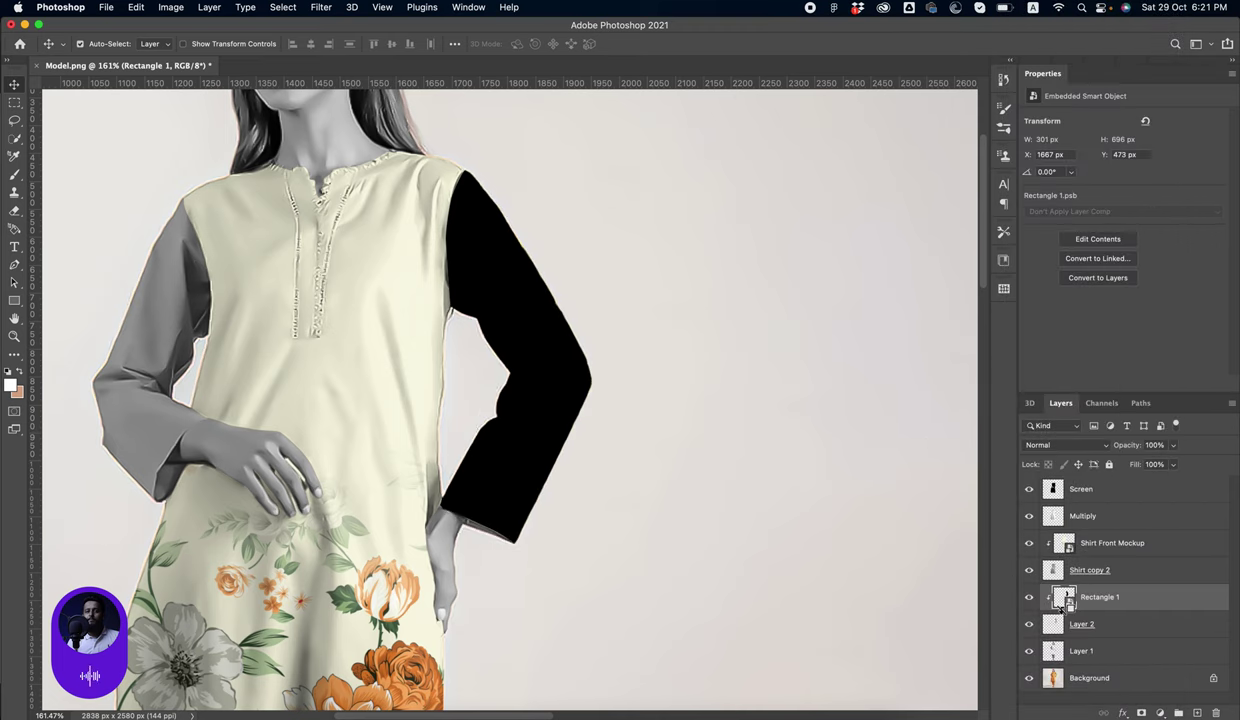
left_click(1060, 606, "alt")
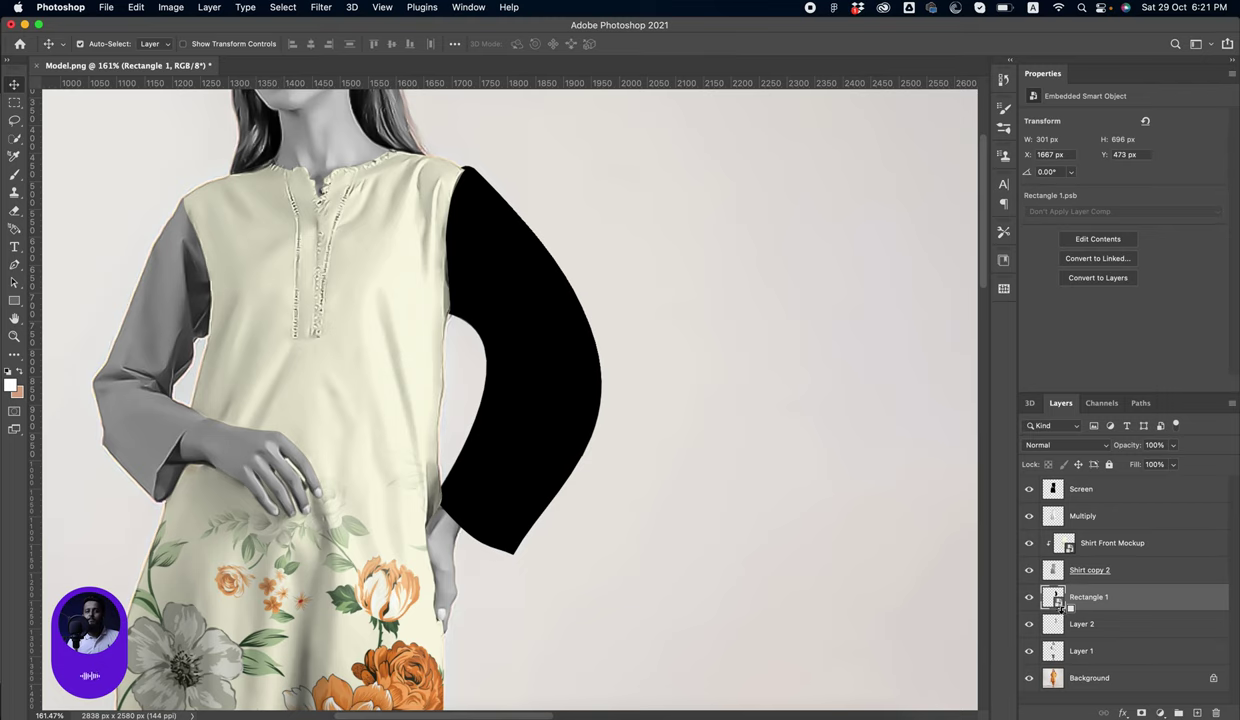
left_click(1060, 608, "alt")
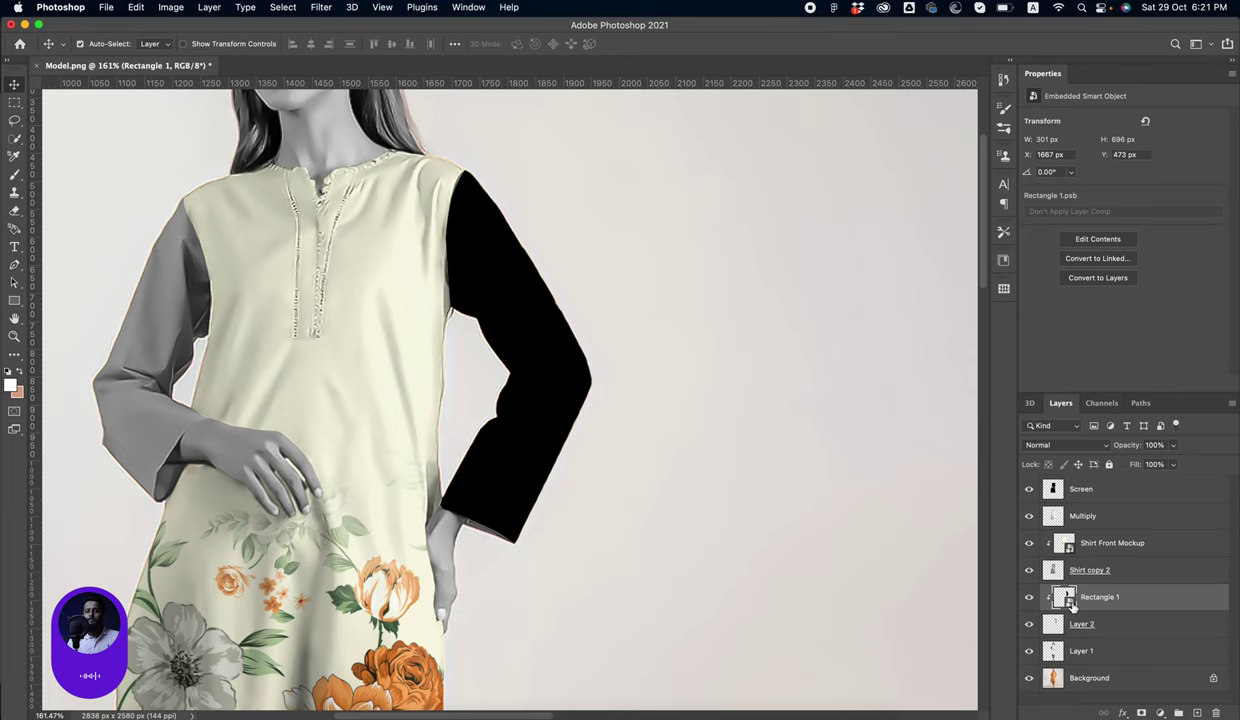
Inside Rectangle 1's smart object, place and enlarge the floral Cloth Pattern, and sample cream for the fill
double_click(1067, 598)
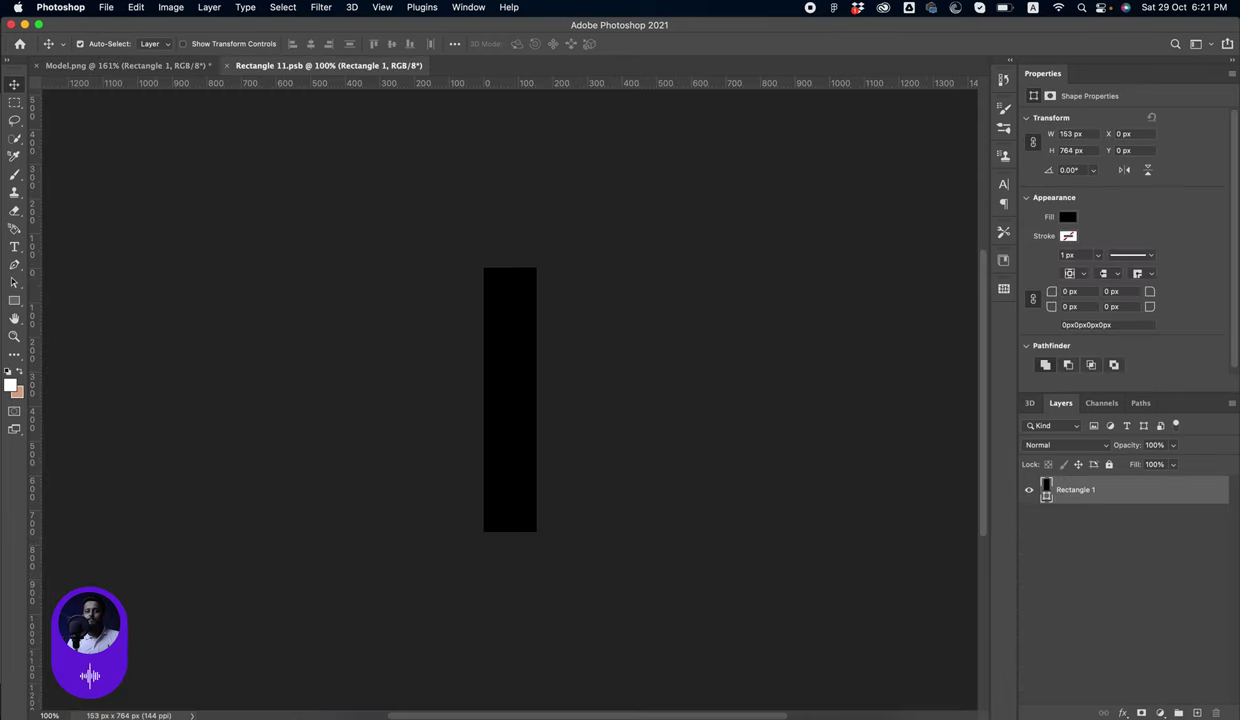
left_click_drag(415, 185, 512, 504)
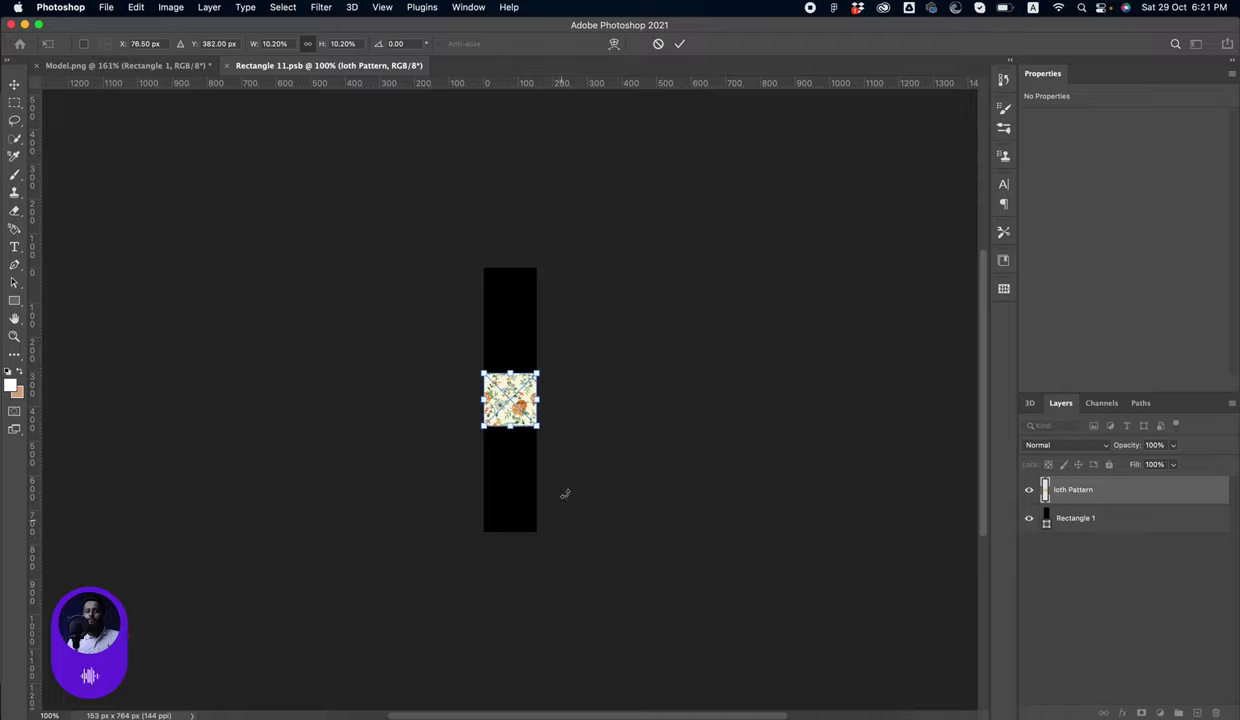
scroll(565, 494, "up", 3)
scroll(598, 449, "up", 3)
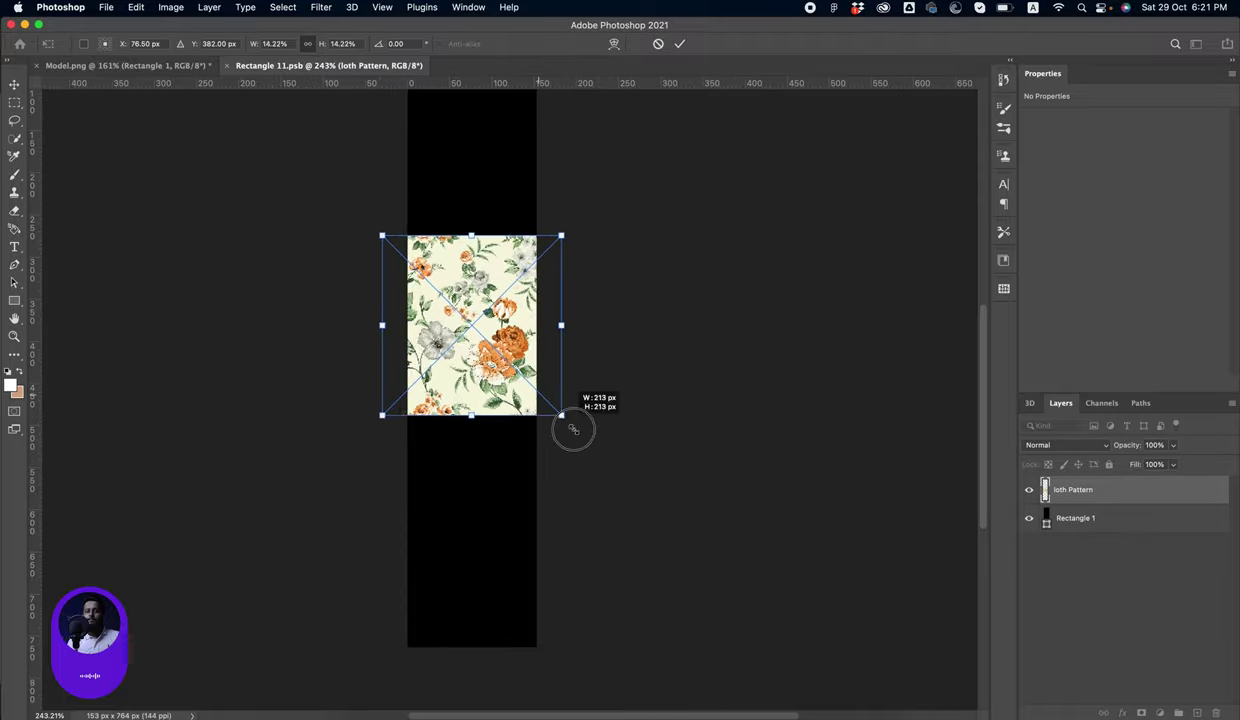
mouse_move(540, 398)
left_mouse_down()
mouse_move(609, 457)
mouse_move(537, 588)
mouse_move(547, 523)
left_mouse_up()
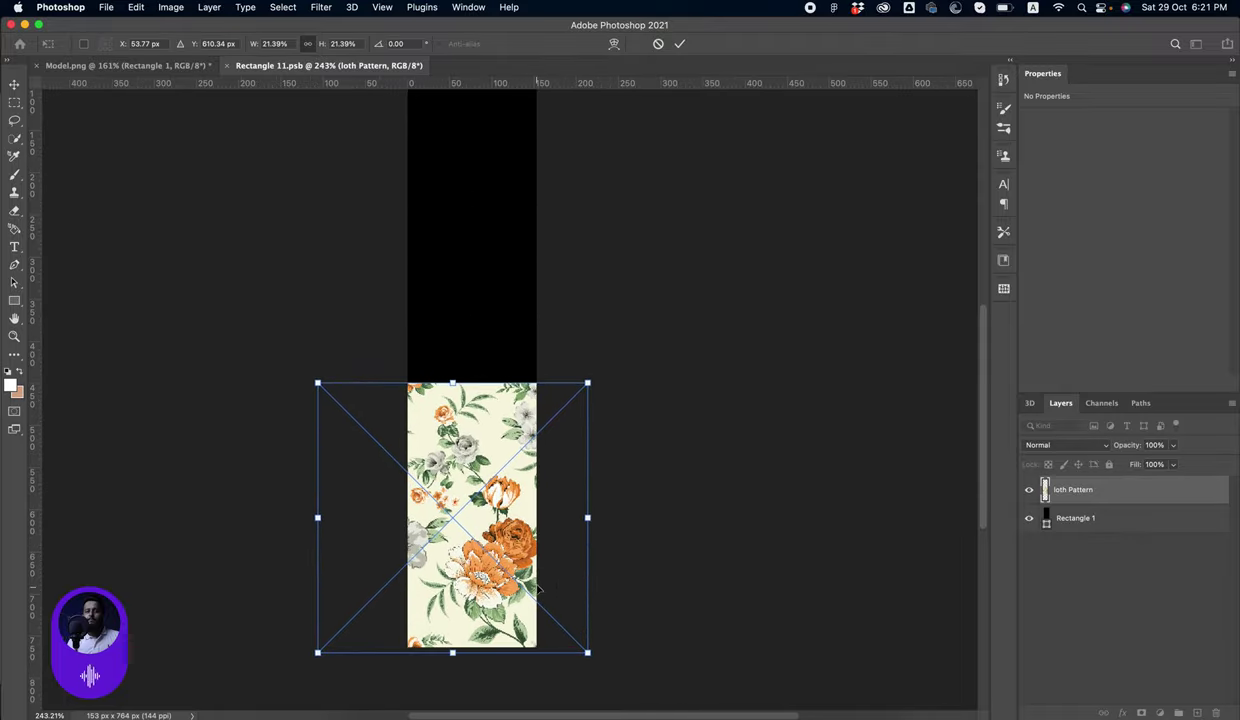
key("Return")
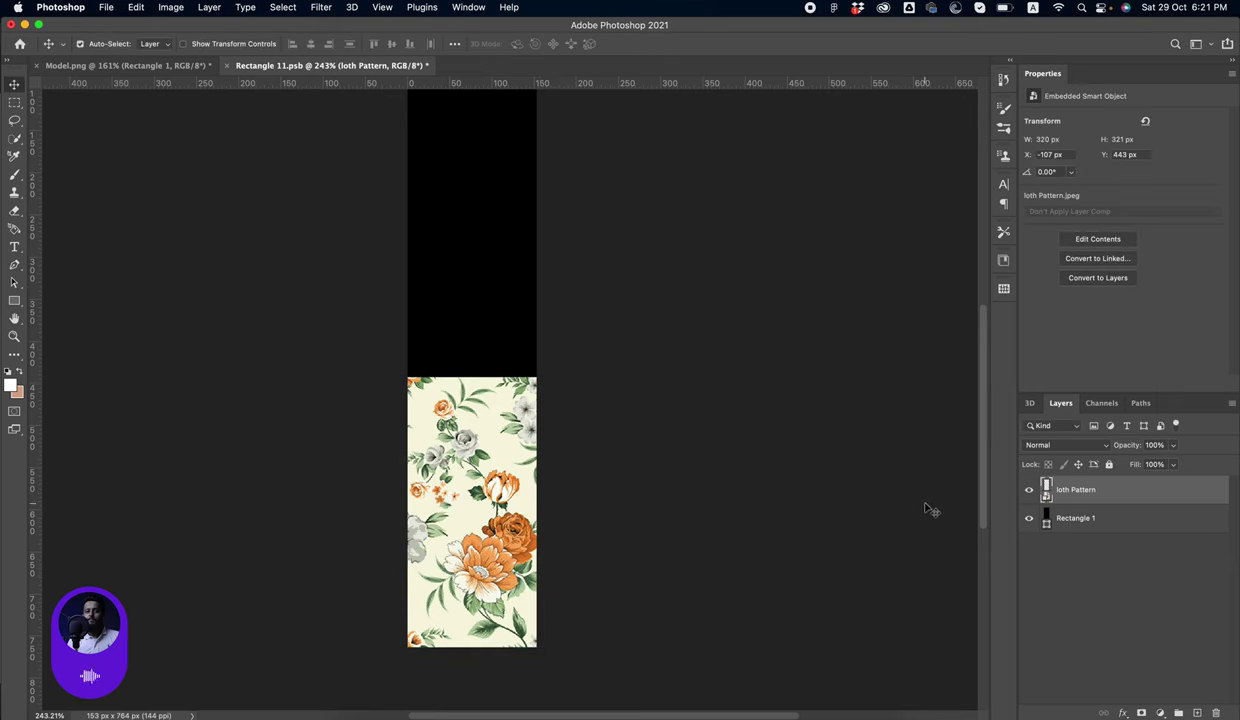
double_click(1046, 522)
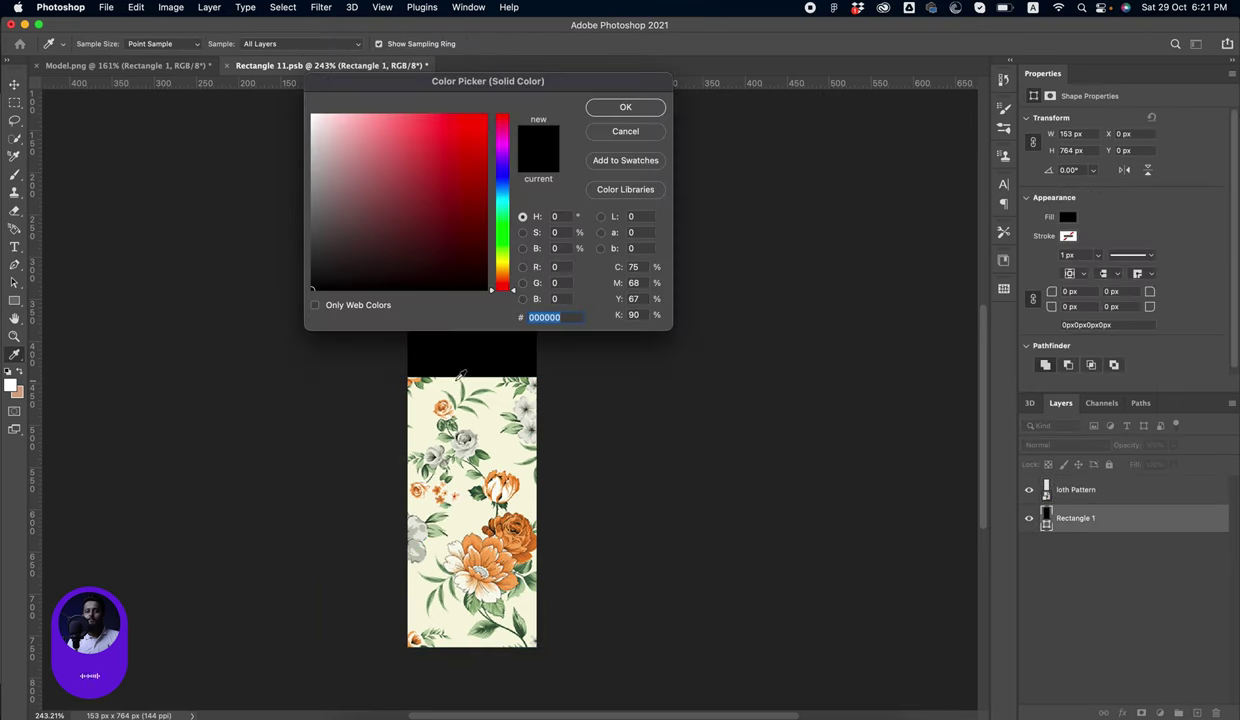
left_click(439, 382)
Confirm the cream fill and mask the pattern layer with a gradient fading its top edge
left_click(623, 108)
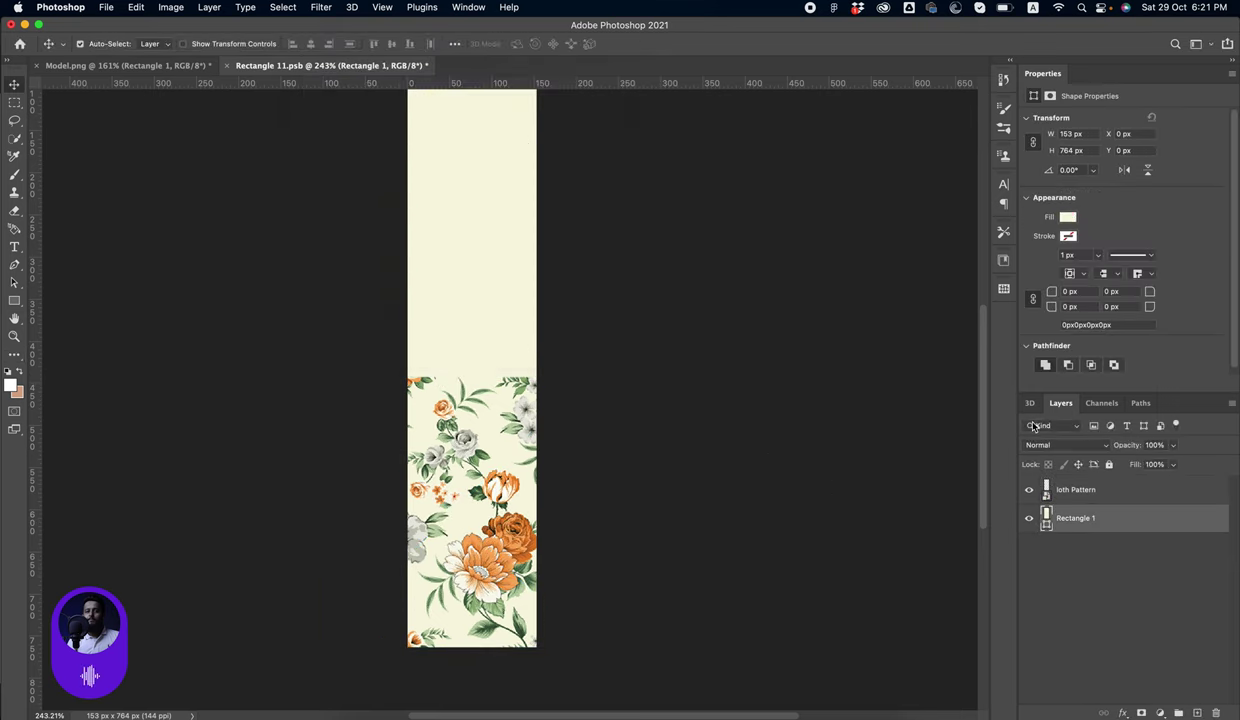
left_click(1095, 488)
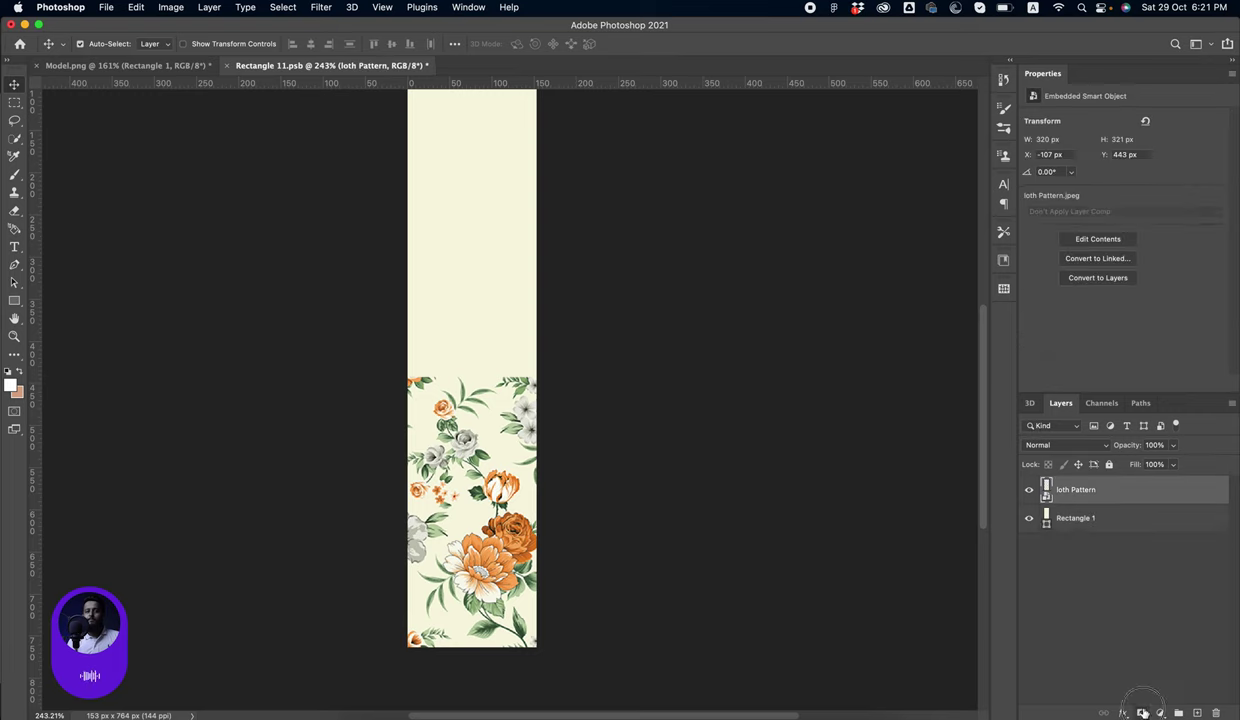
left_click(1142, 712)
key("g")
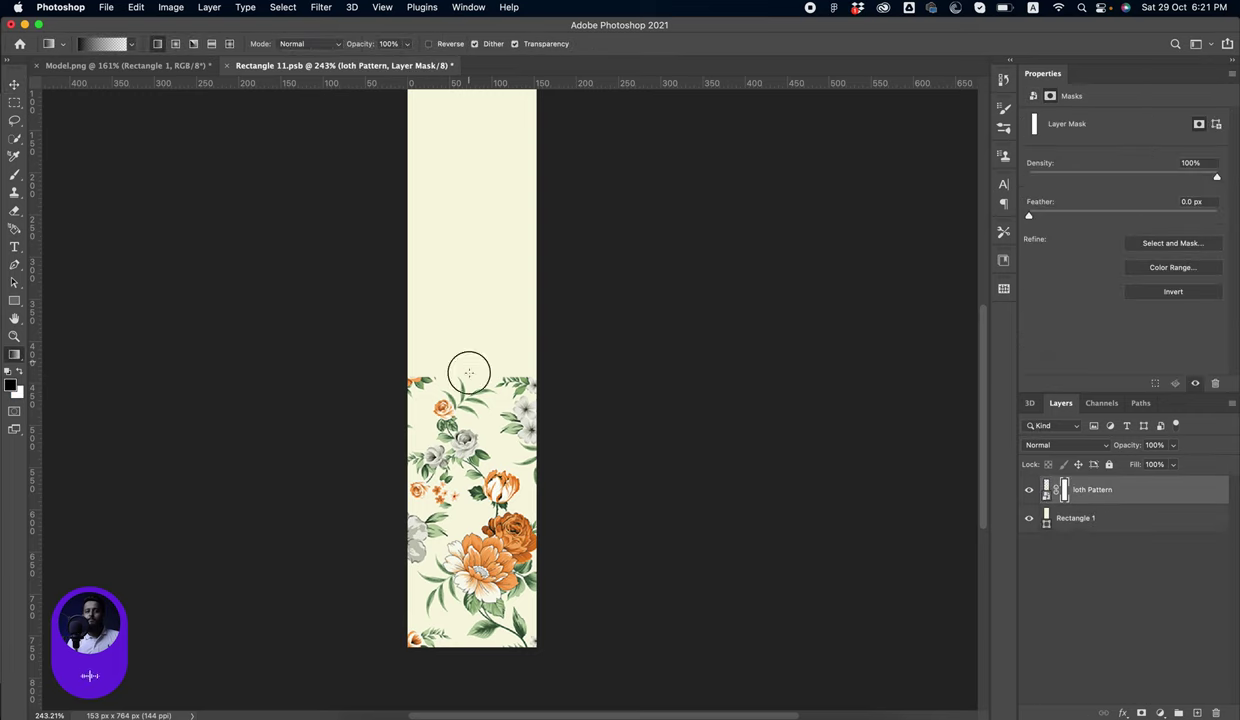
left_click_drag(469, 373, 469, 450)
left_click_drag(487, 354, 487, 430)
Resize and reposition the floral pattern along the strip's lower part
key("v")
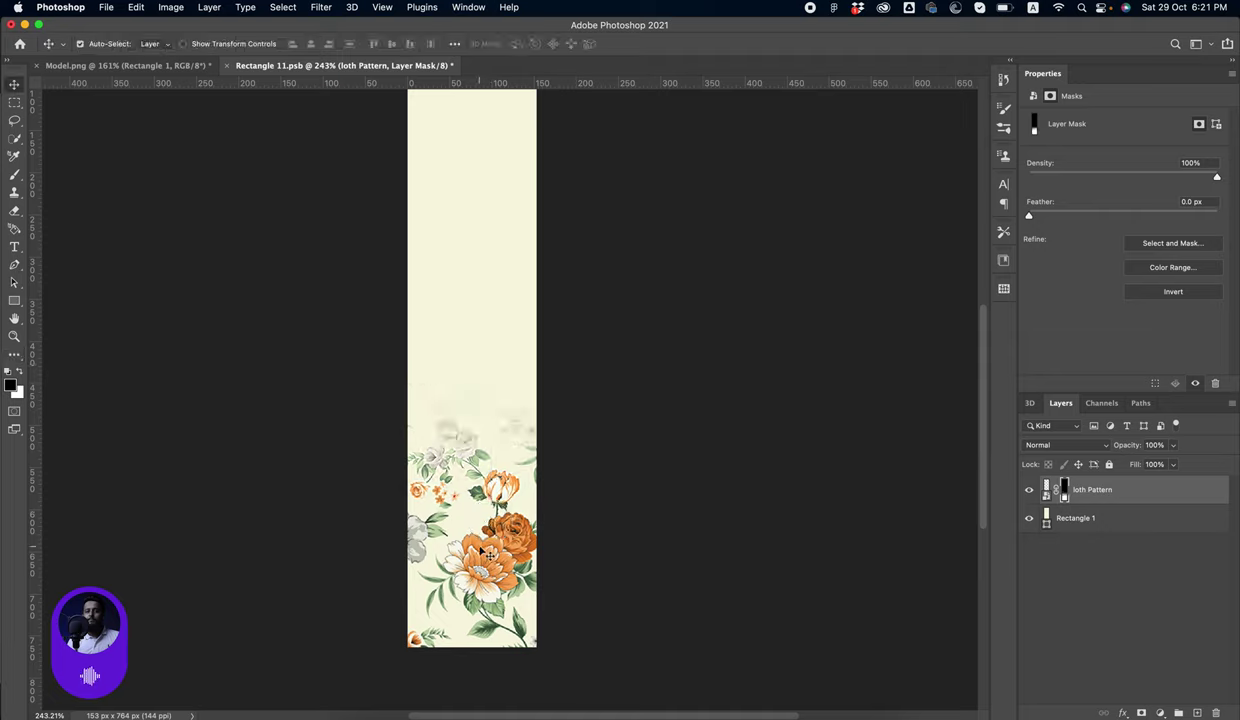
key("ctrl+t")
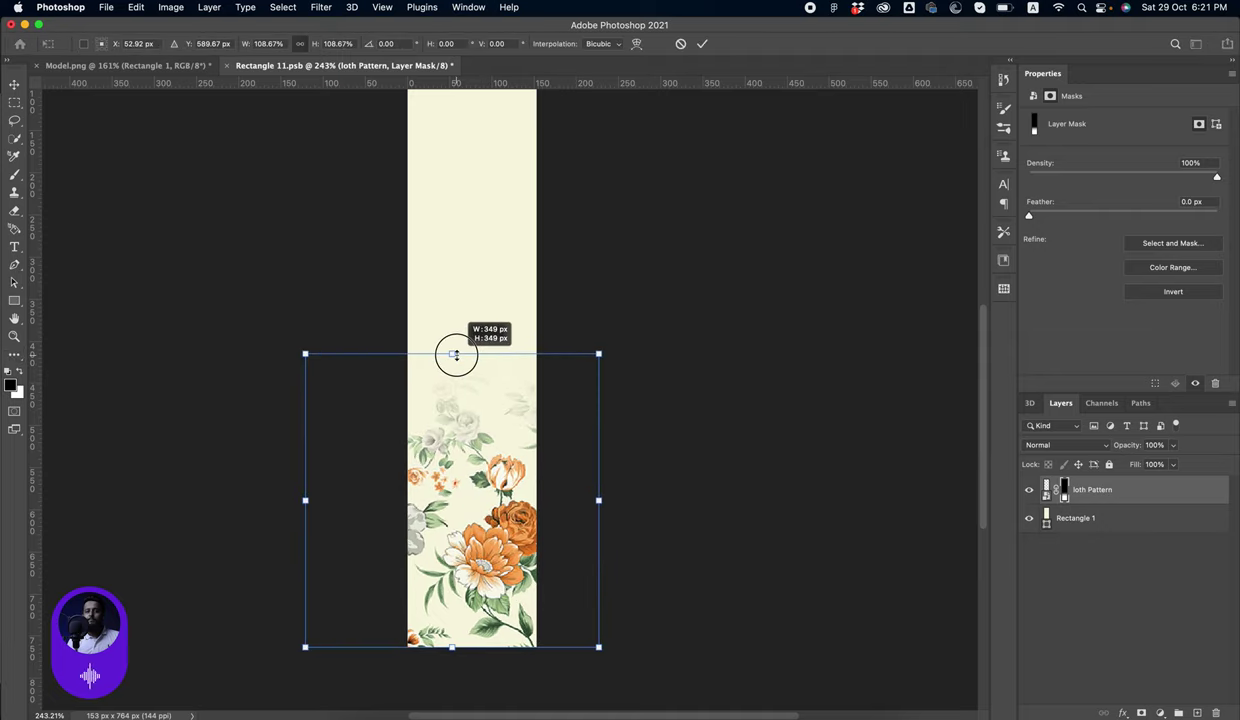
left_click_drag(452, 378, 457, 345)
left_click_drag(503, 477, 540, 487)
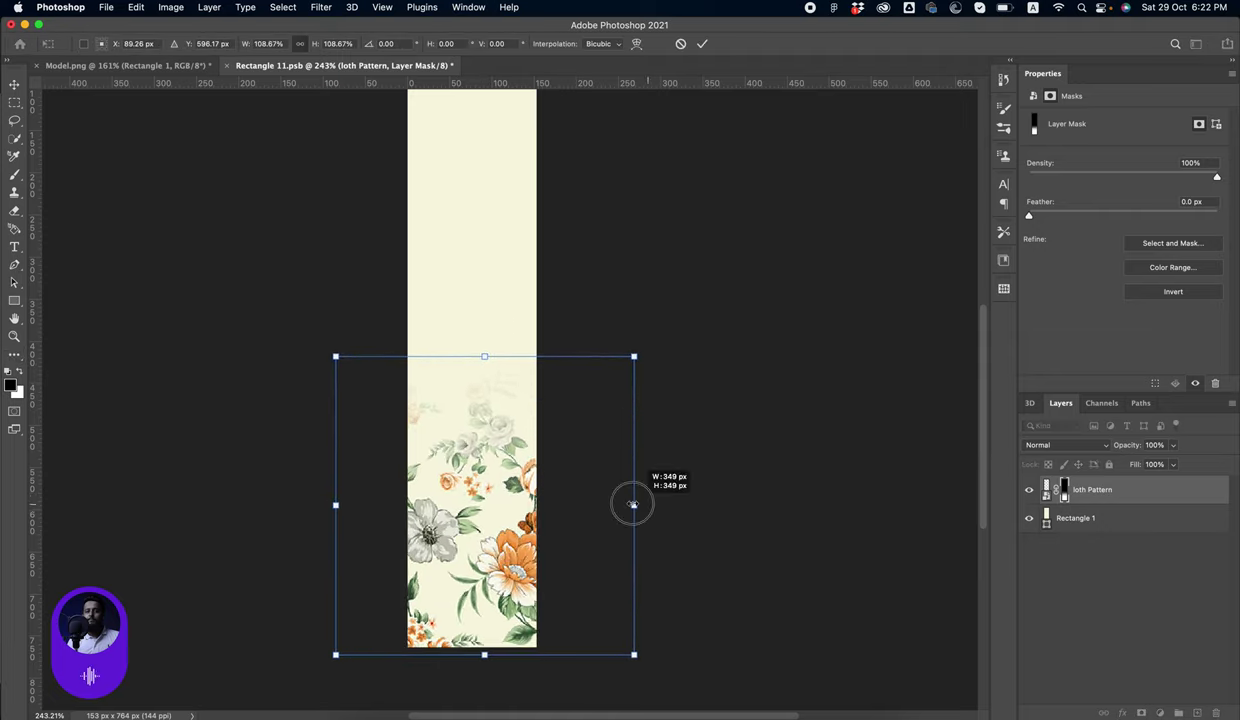
left_click_drag(639, 500, 523, 520)
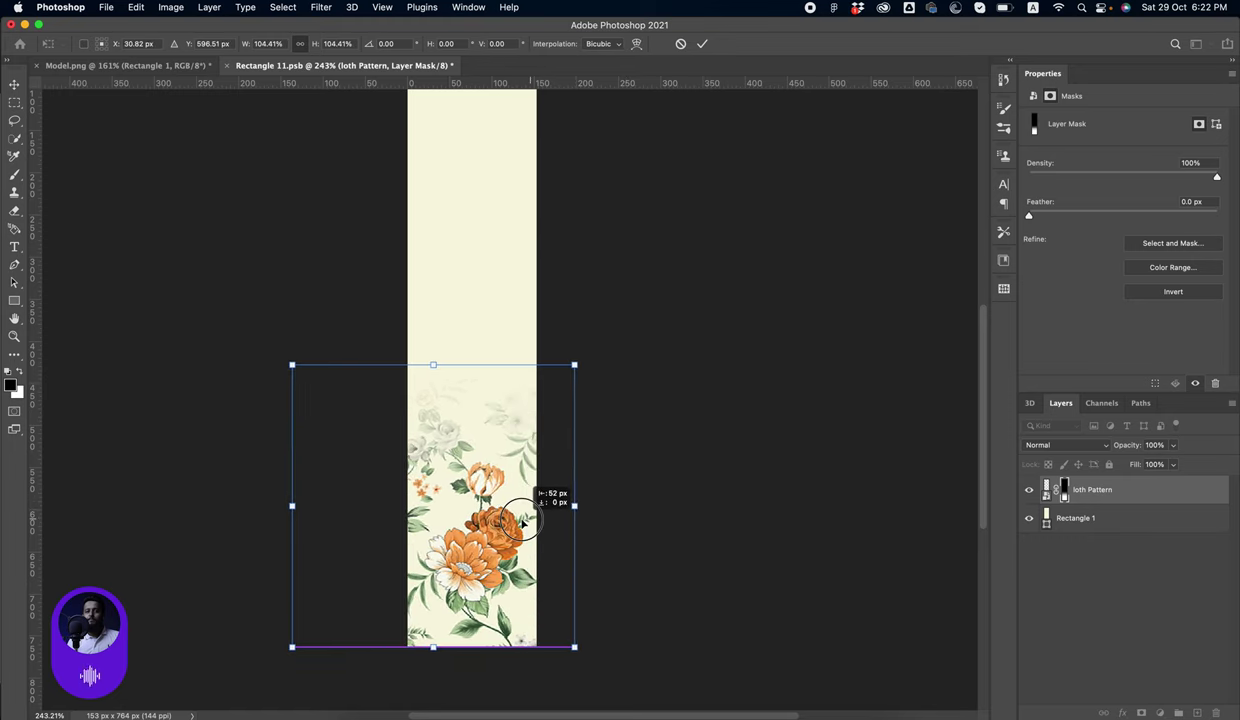
key("Return")
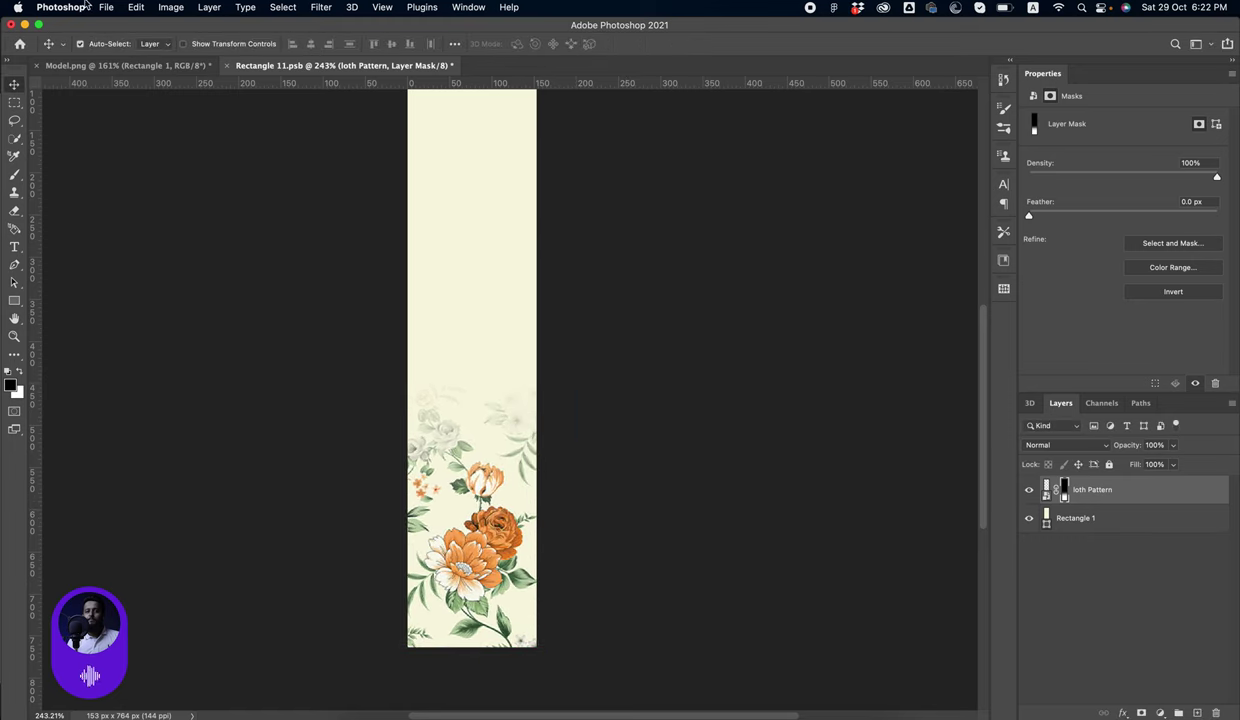
left_click(105, 7)
Save the embedded sleeve file and return to the model image
left_click(126, 150)
left_click(228, 66)
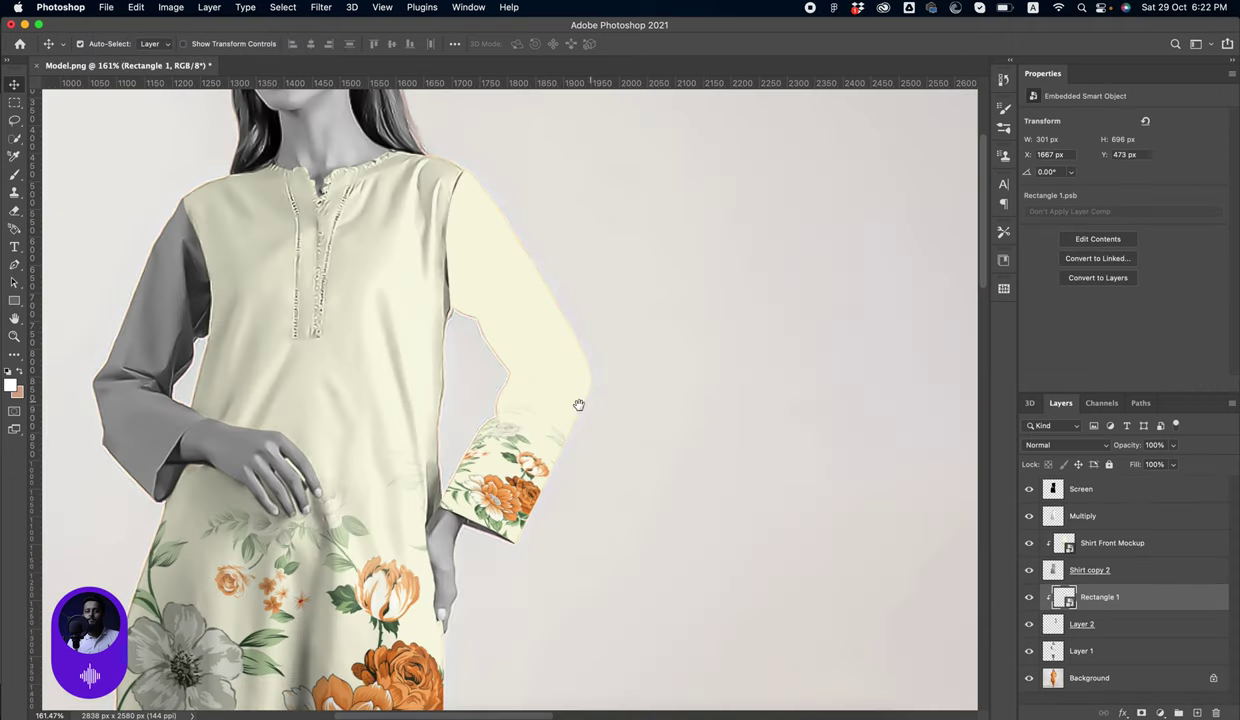
left_click_drag(517, 317, 470, 318)
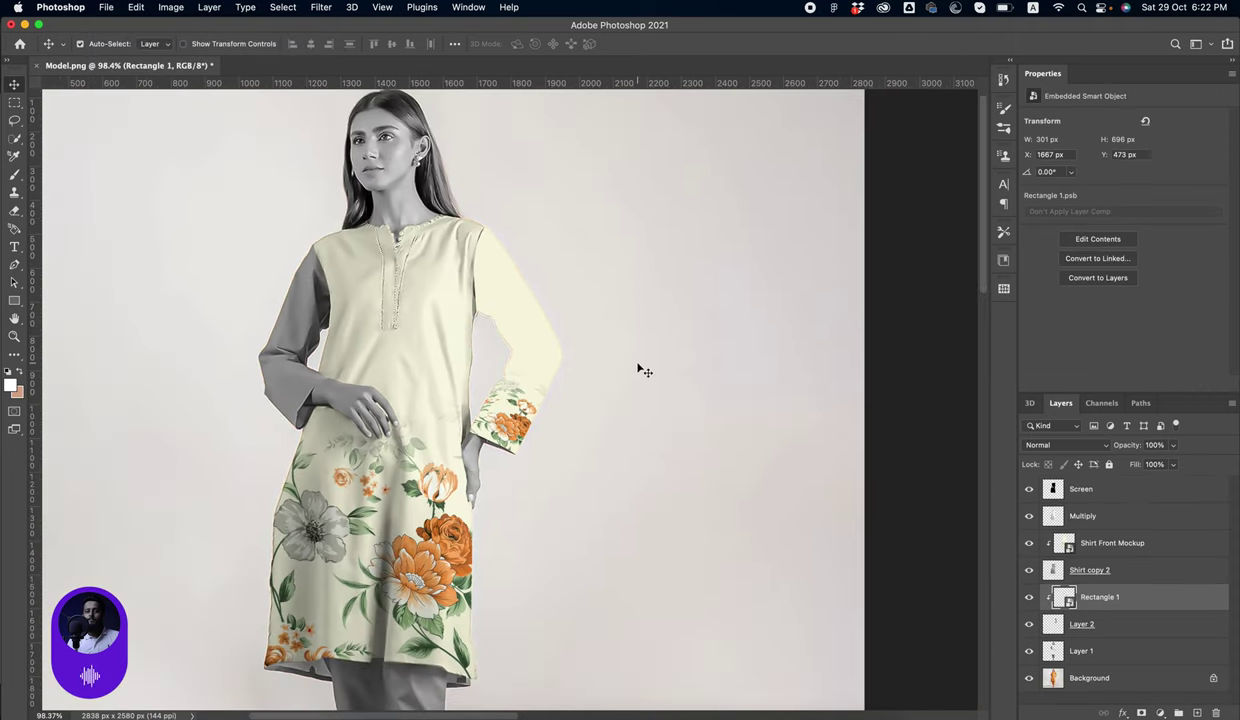
Duplicate the Seleves layer twice and move all three Seleves layers higher in the stack
left_click(1110, 630)
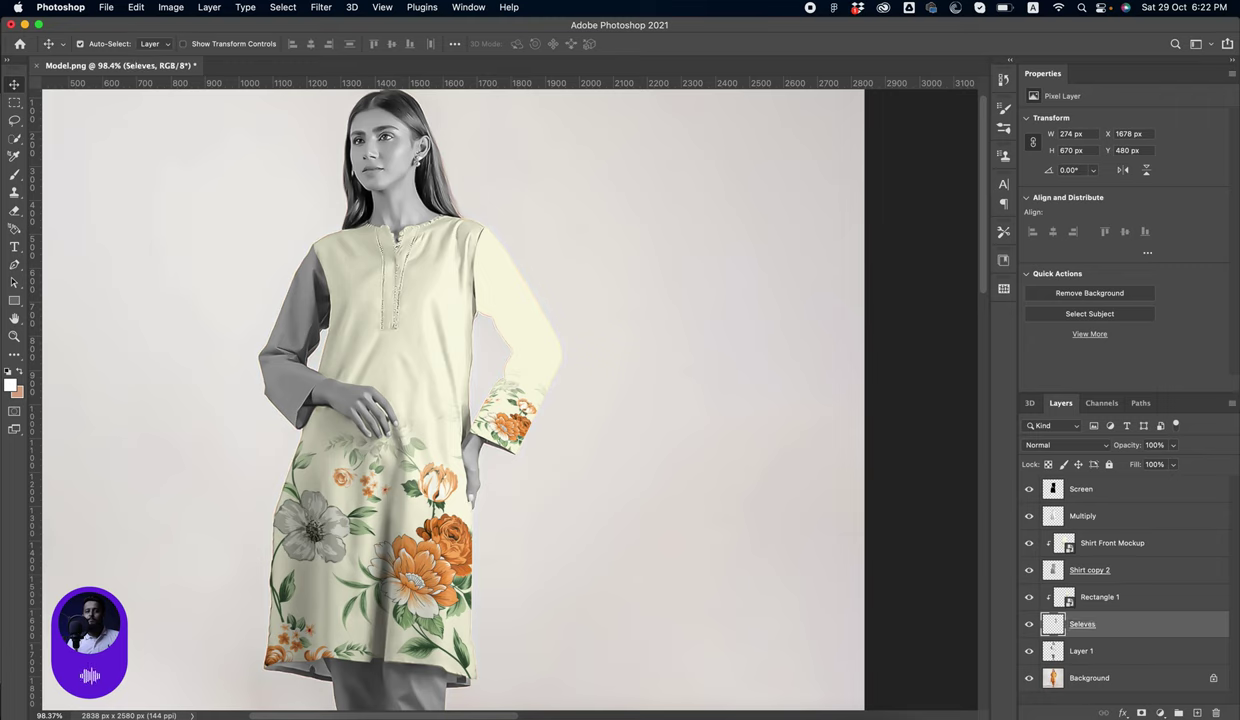
key("ctrl+j")
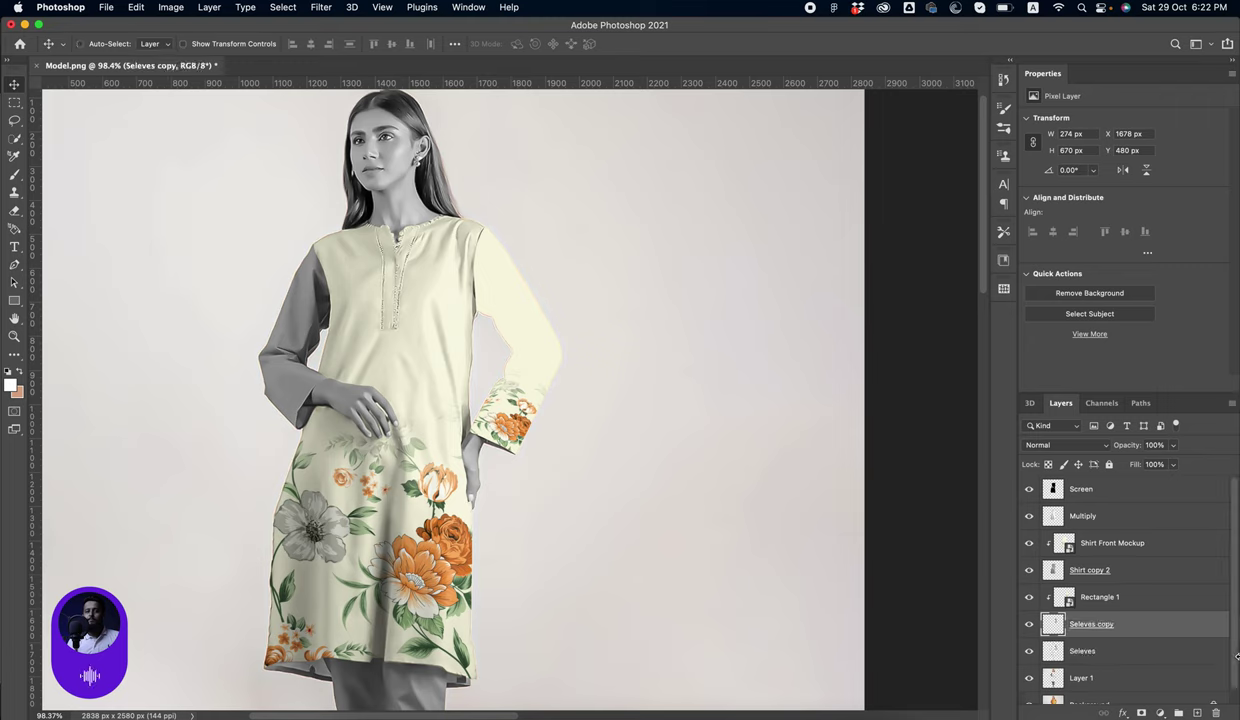
key("ctrl+j")
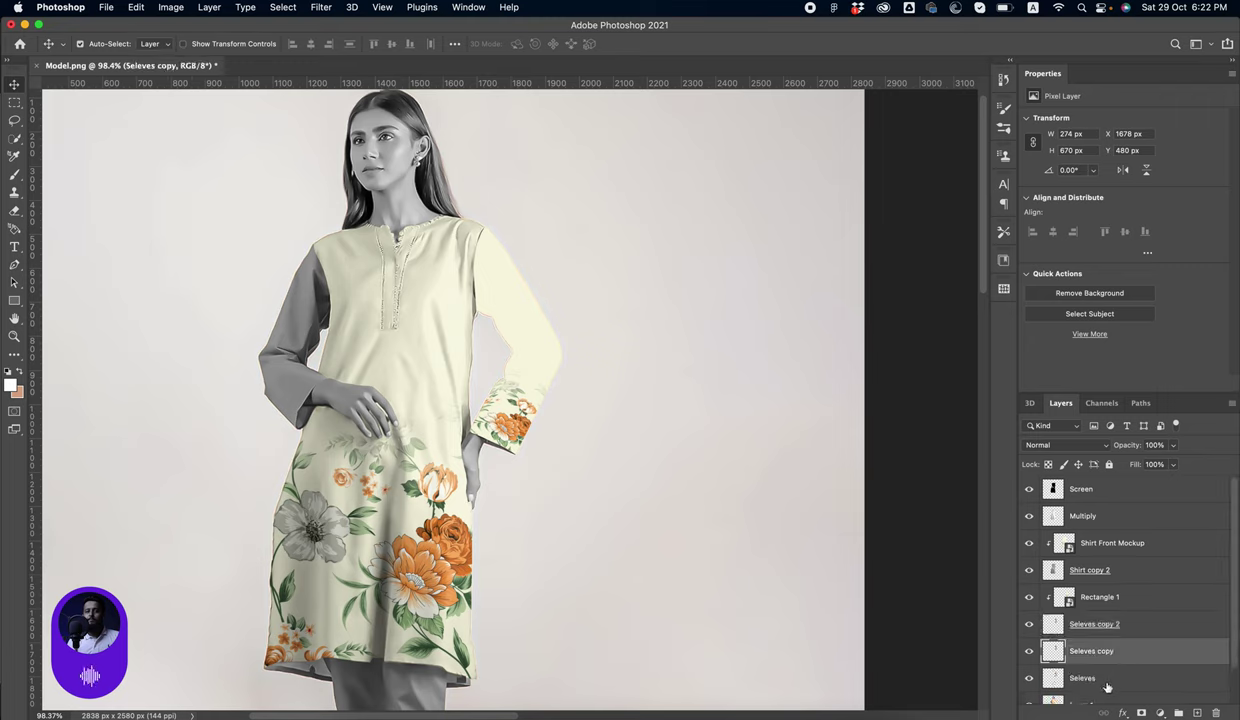
left_click(1088, 677, "shift")
left_click_drag(1088, 677, 1084, 590)
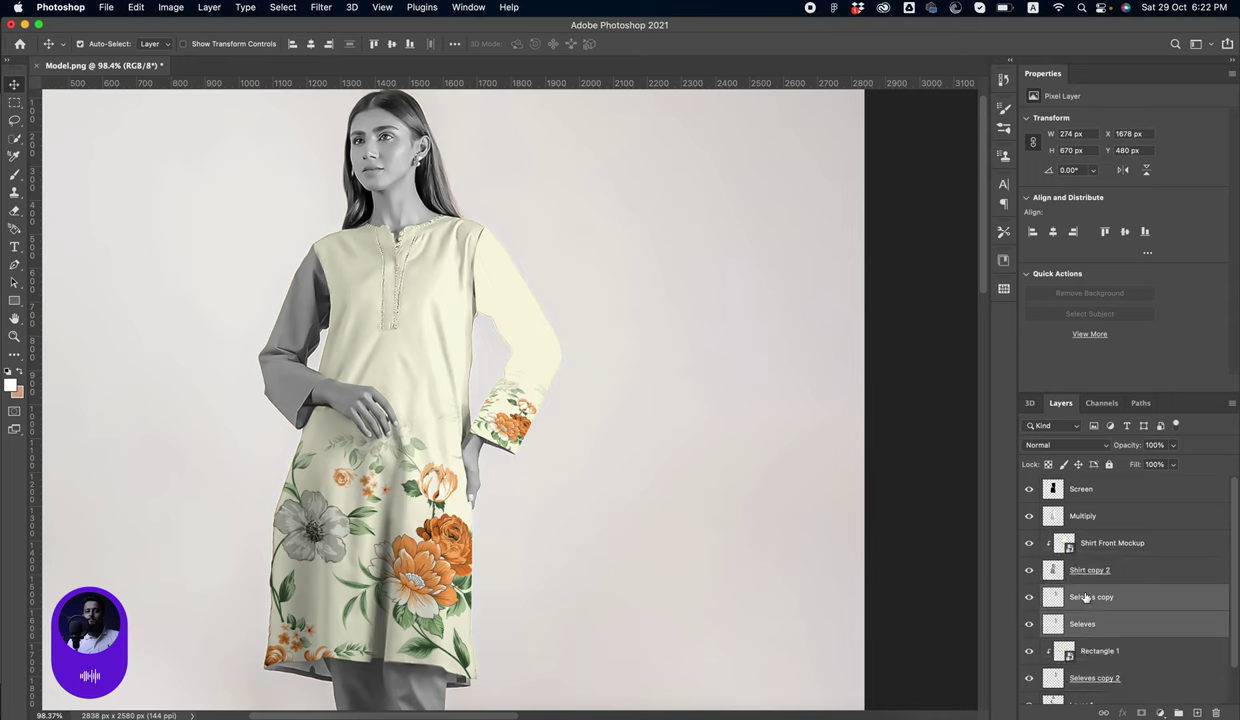
left_click(960, 540)
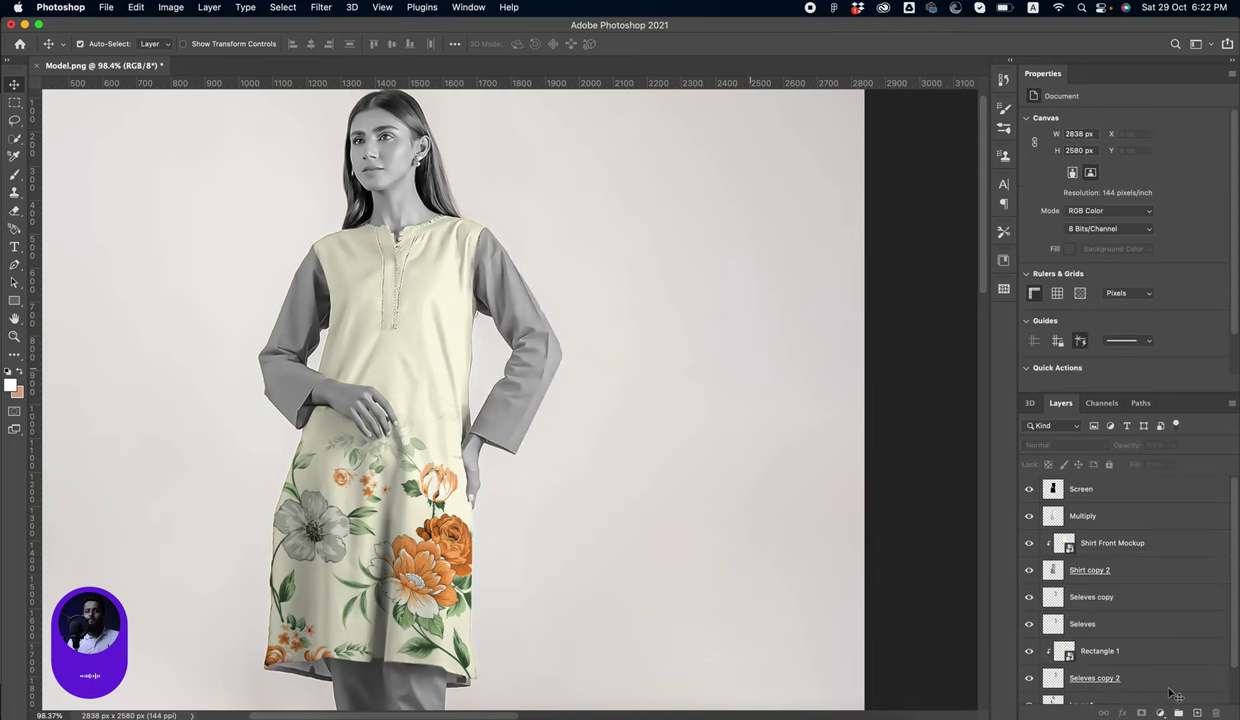
Set Seleves to Multiply blending and apply Levels with the white point at 188
left_click(1097, 627)
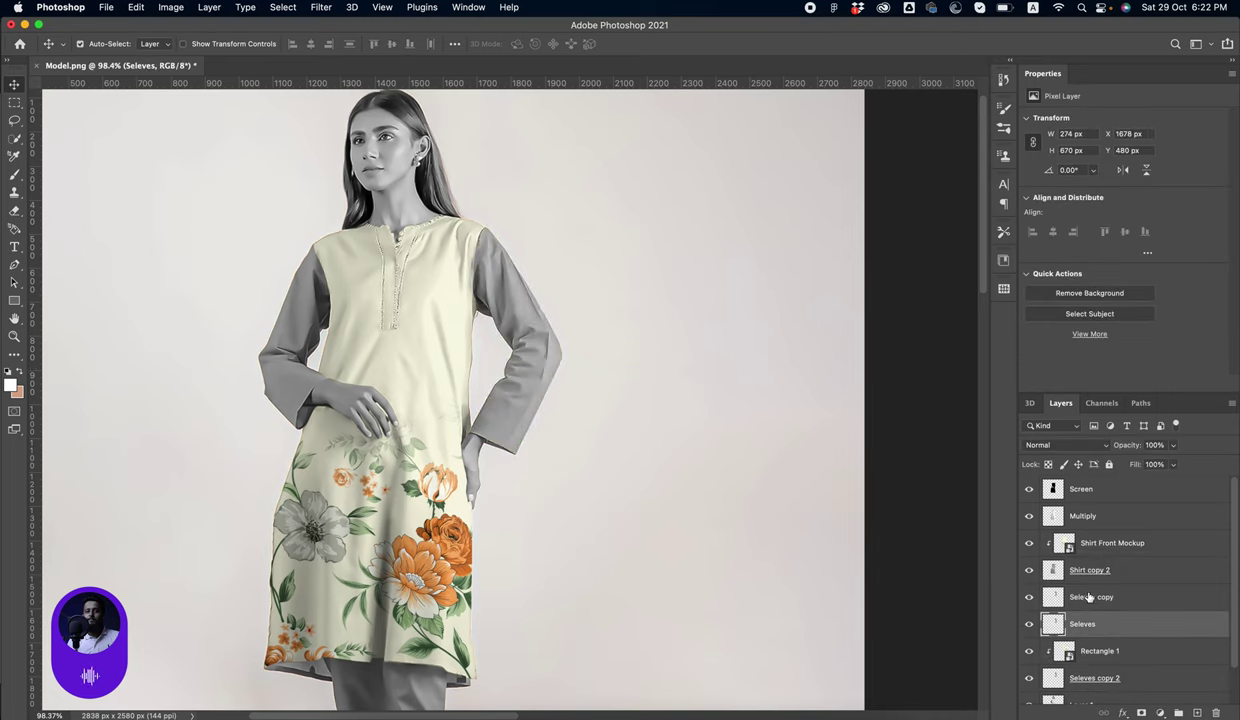
left_click(1065, 445)
left_click(1067, 497)
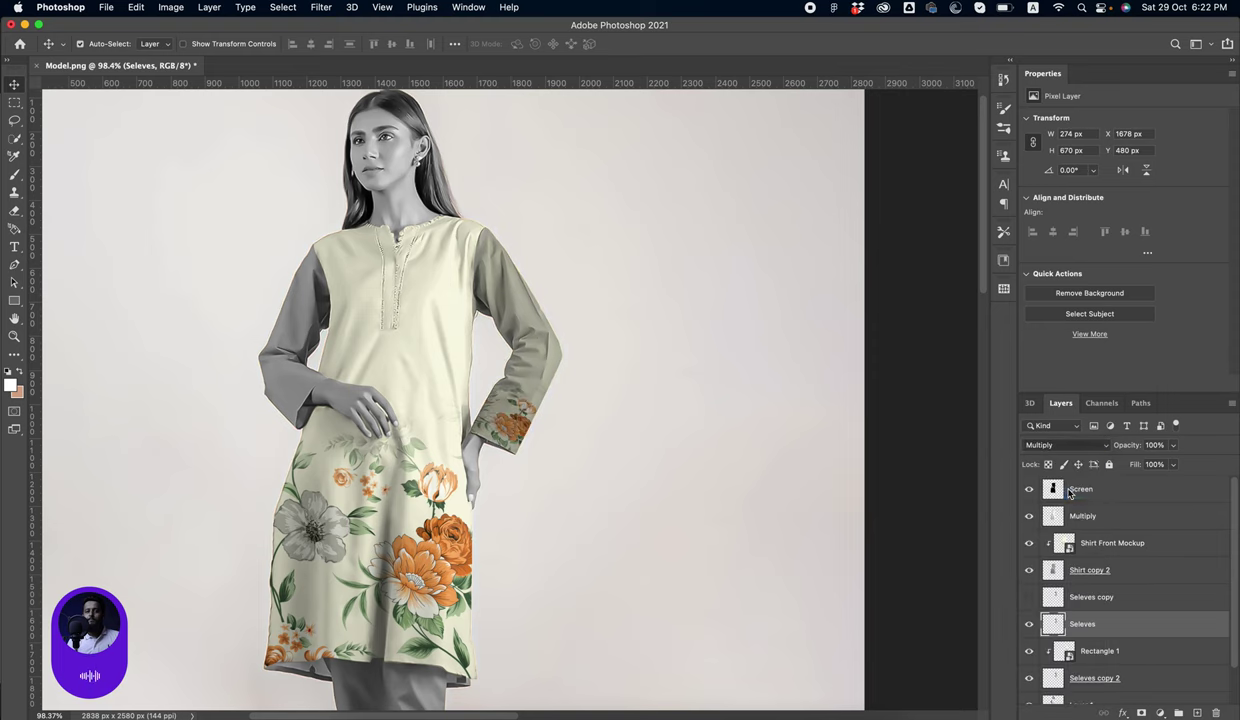
key("ctrl+l")
left_click_drag(778, 288, 734, 293)
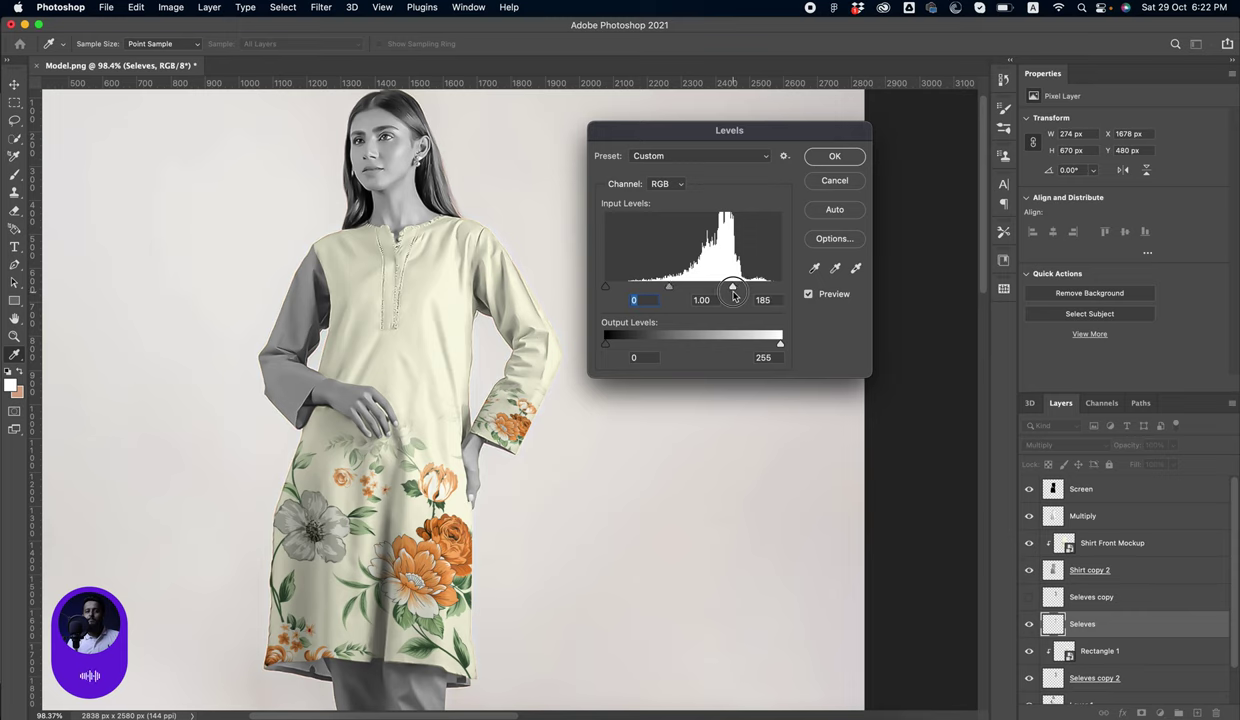
left_click(835, 157)
Show Seleves copy, set it to Screen blending and apply Levels at 166
left_click(1028, 597)
left_click(1105, 599)
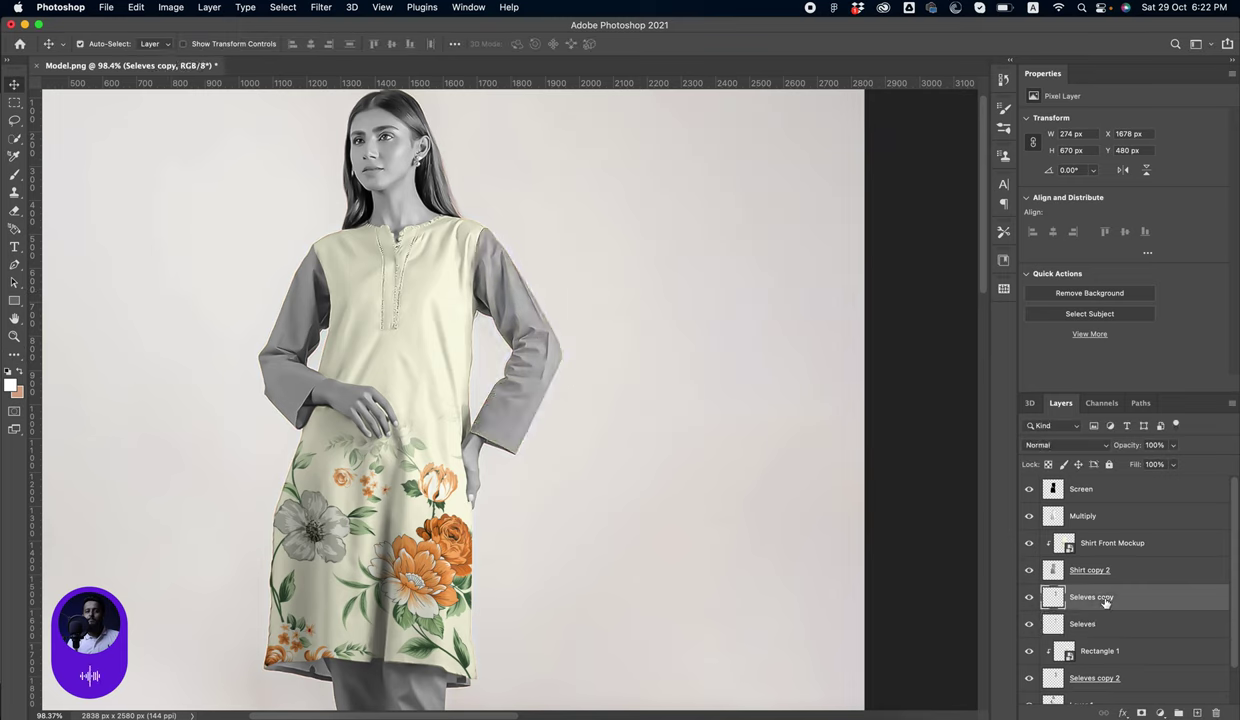
left_click(1081, 442)
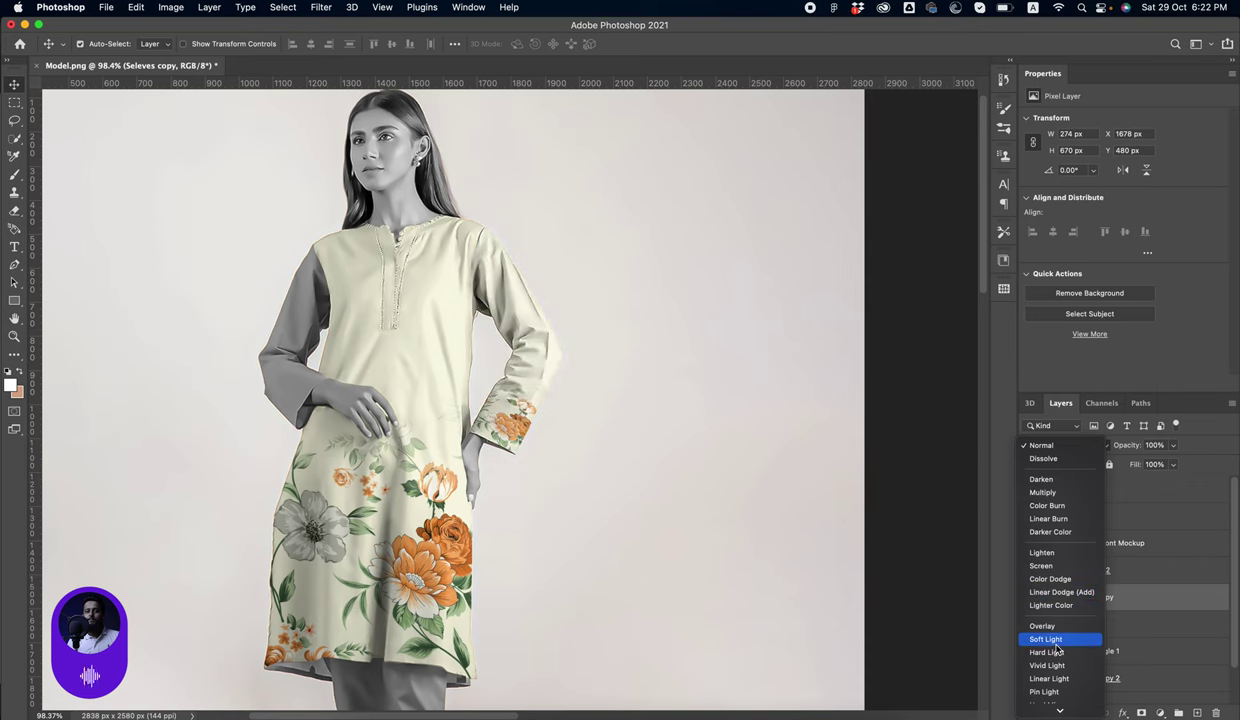
left_click(1055, 568)
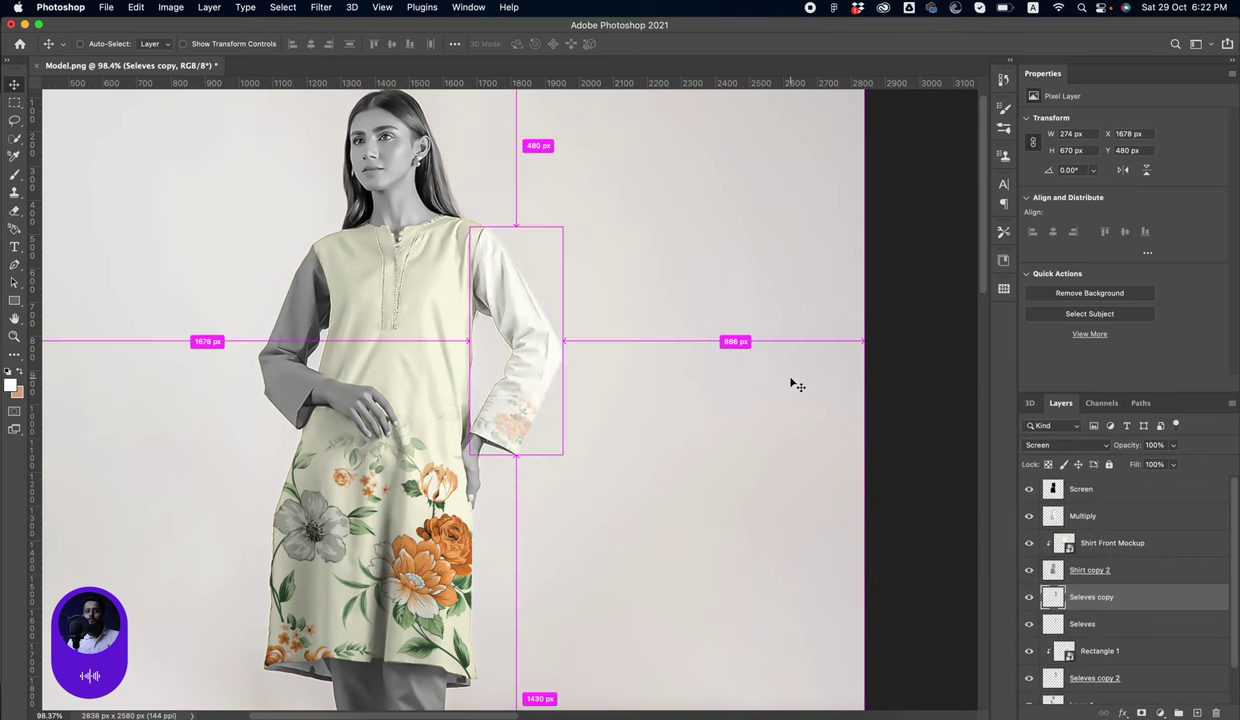
key("ctrl+l")
left_click_drag(605, 287, 718, 291)
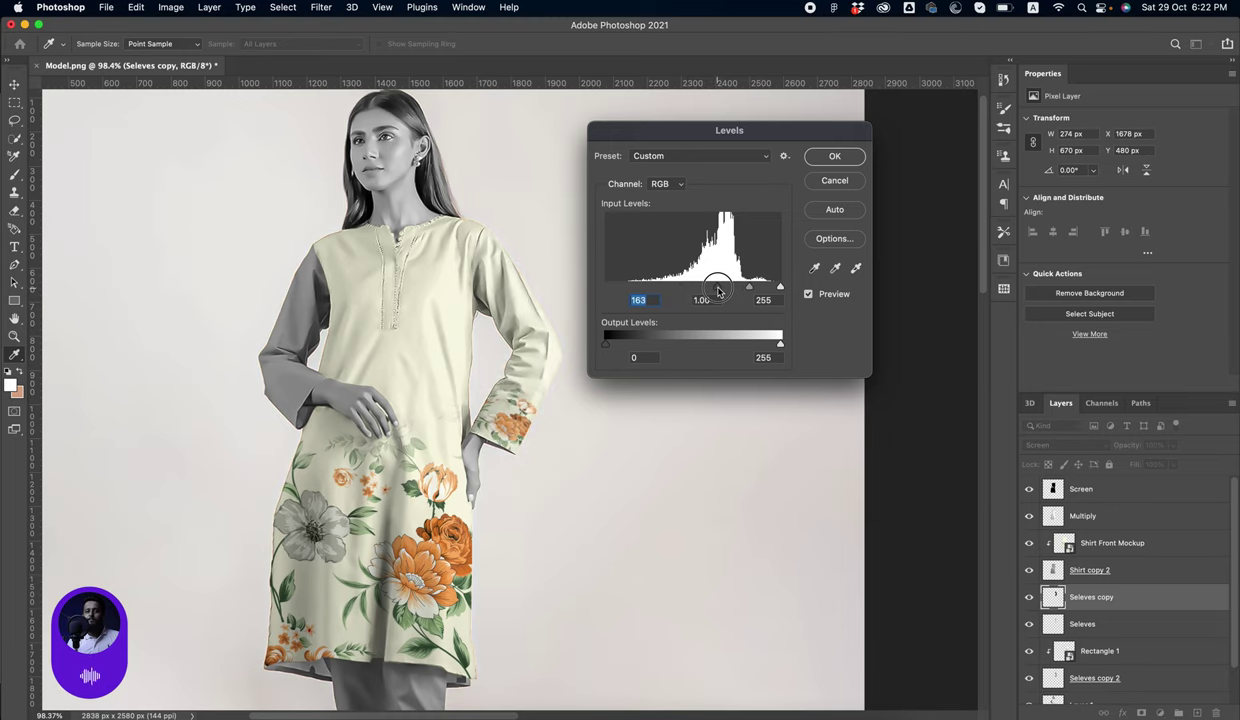
left_click(834, 156)
key("v")
left_click(525, 355, "alt")
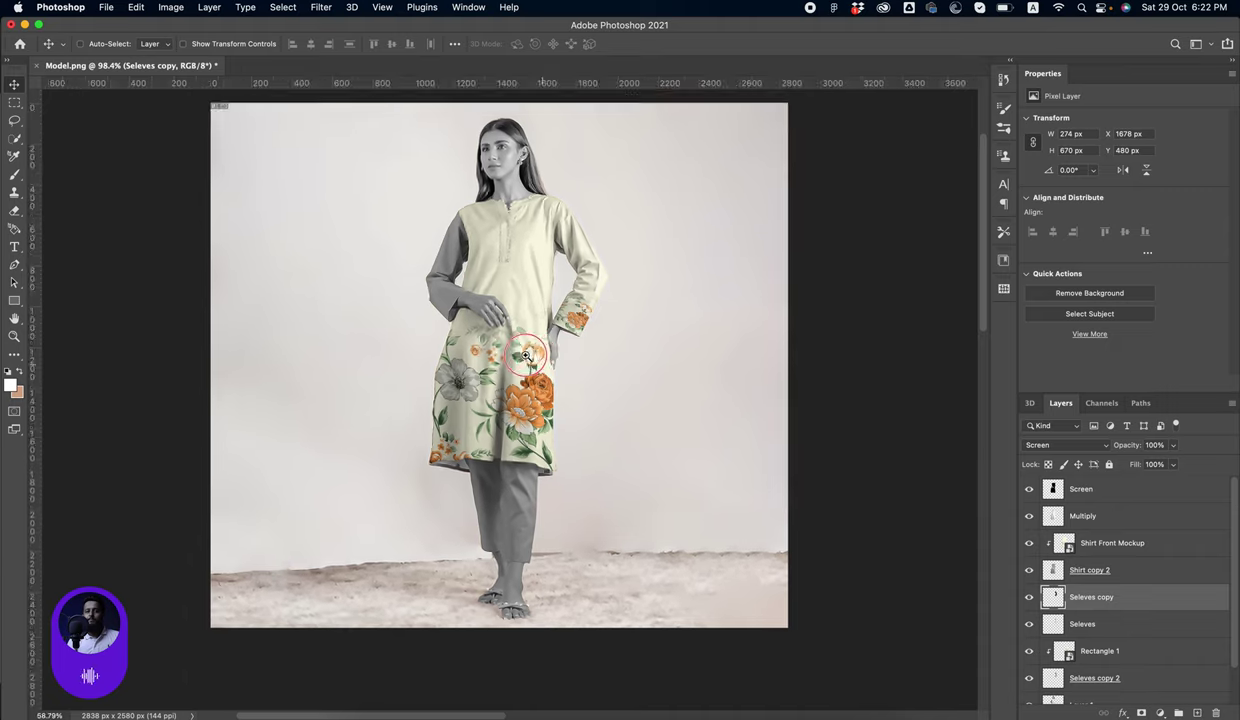
scroll(525, 355, "up", 2)
scroll(525, 355, "right", 2)
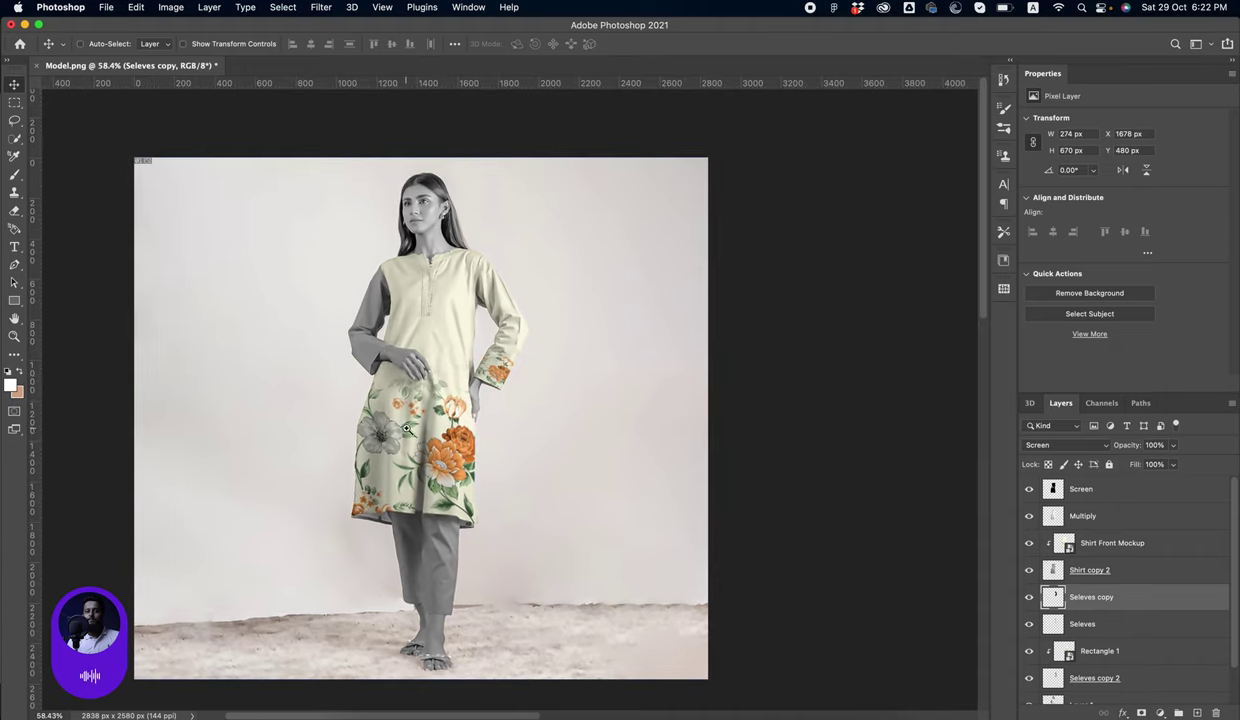
scroll(406, 428, "up", 5)
scroll(447, 400, "down", 3)
scroll(468, 338, "down", 1)
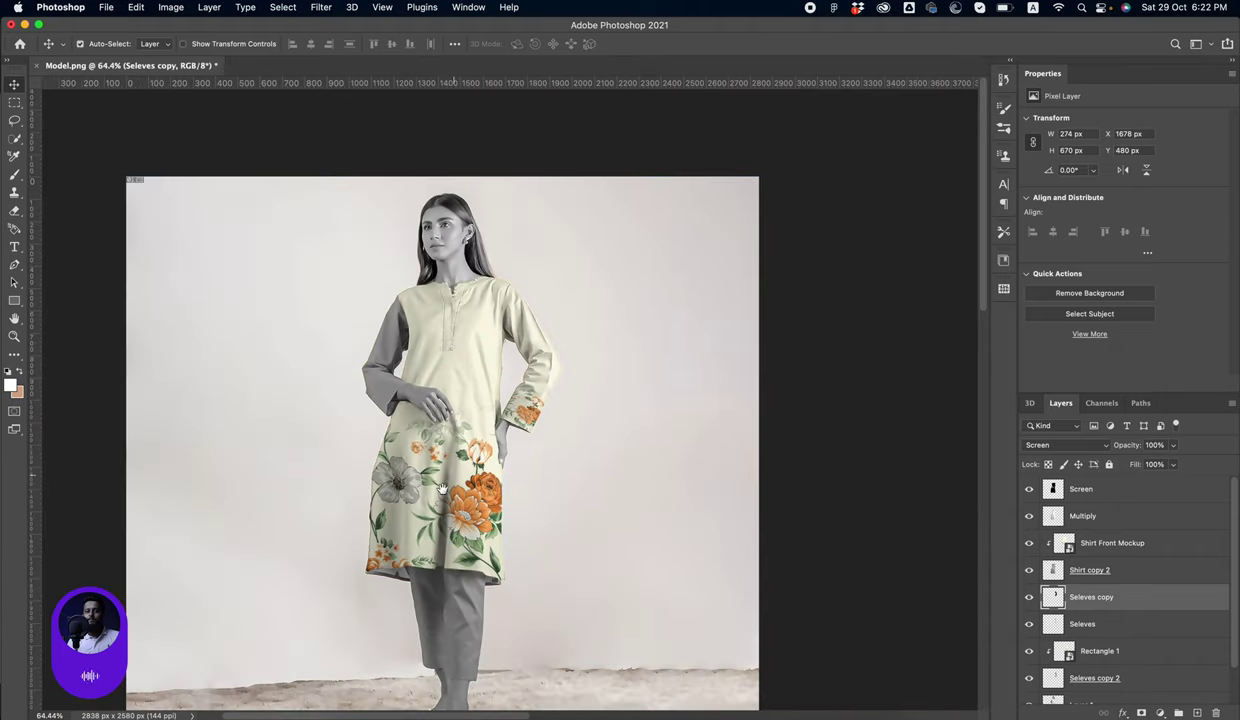
scroll(410, 414, "down", 2)
scroll(435, 343, "up", 2)
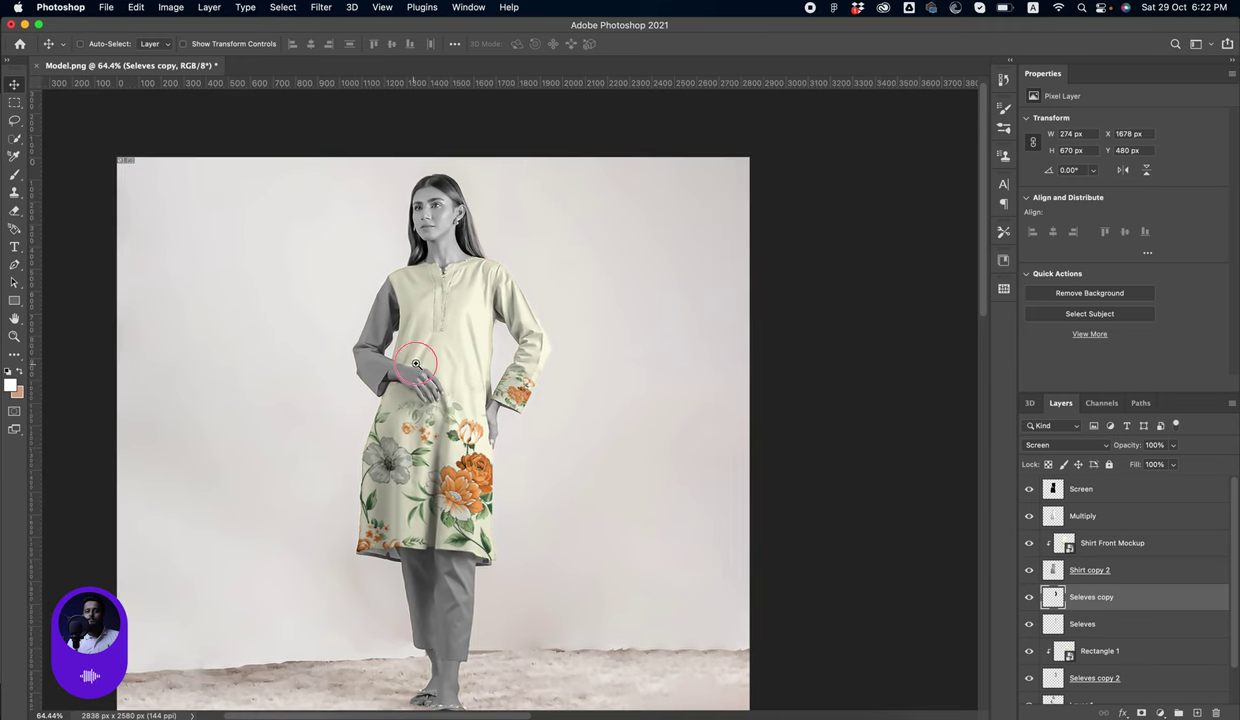
scroll(416, 364, "up", 5)
scroll(374, 250, "up", 1)
scroll(1214, 610, "down", 2)
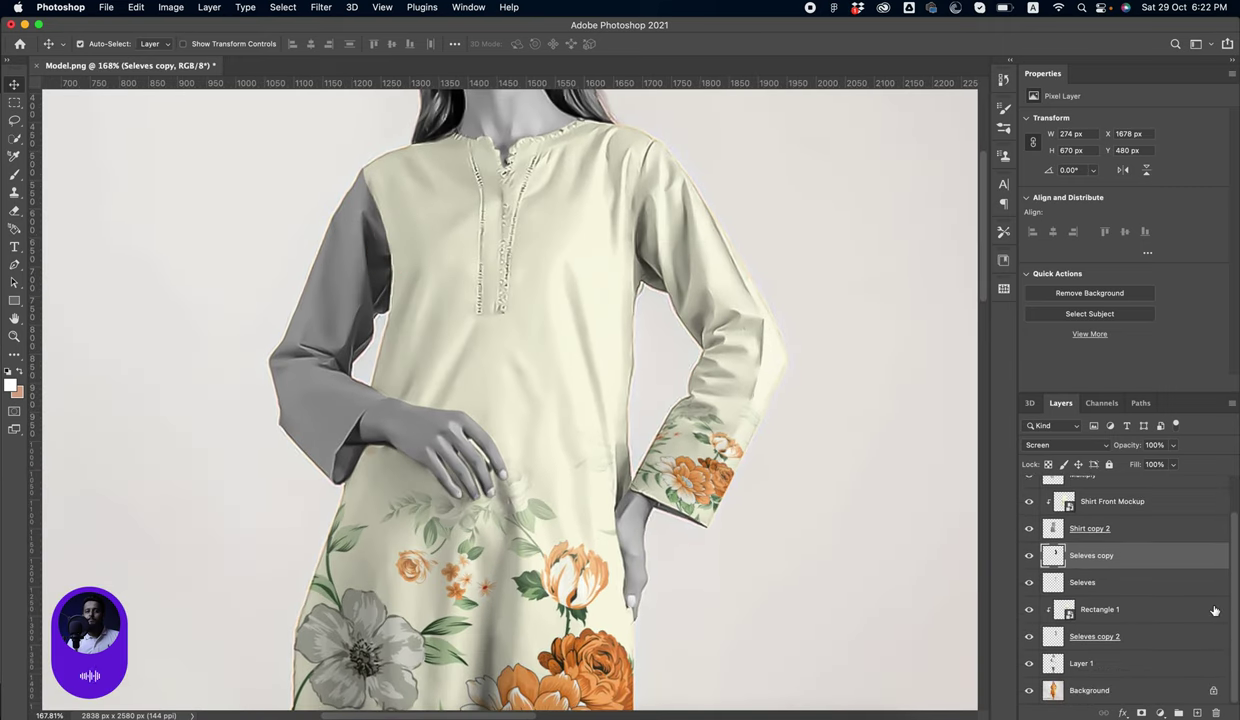
left_click(1092, 665)
key("l")
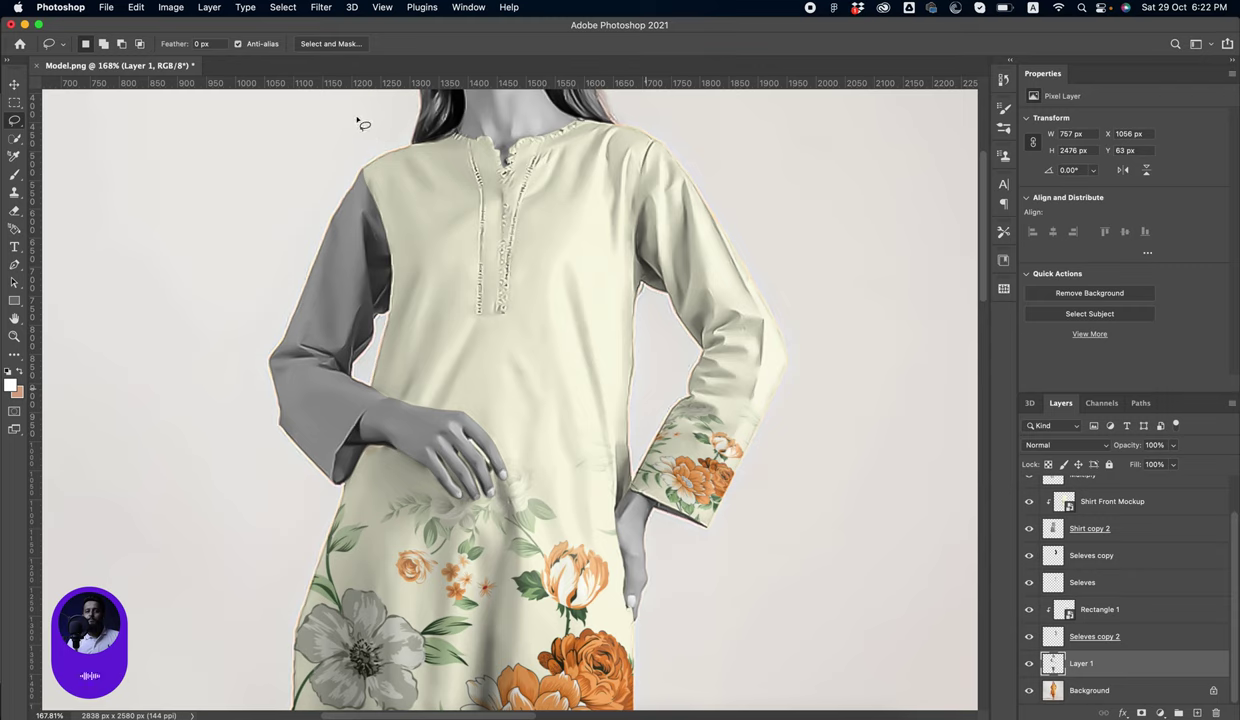
mouse_move(353, 133)
left_mouse_down()
mouse_move(396, 174)
mouse_move(418, 293)
mouse_move(390, 354)
mouse_move(250, 367)
mouse_move(300, 160)
left_mouse_up()
scroll(332, 277, "down", 2)
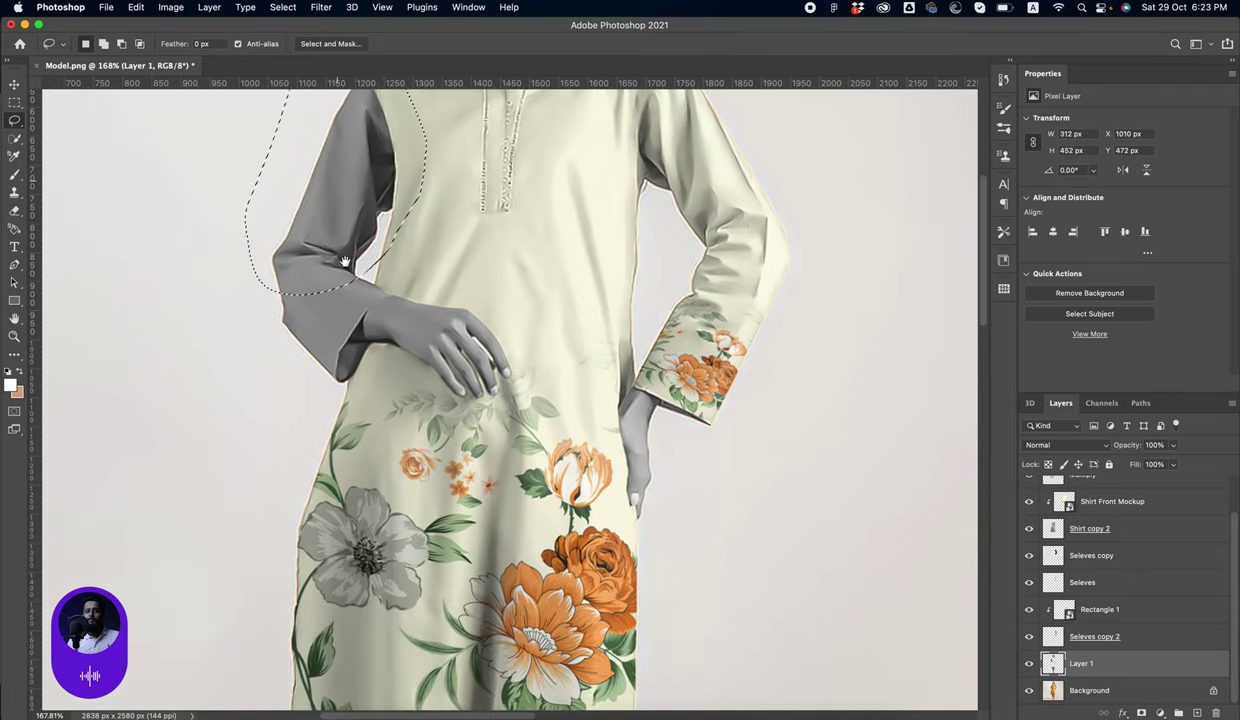
left_click_drag(415, 268, 500, 288)
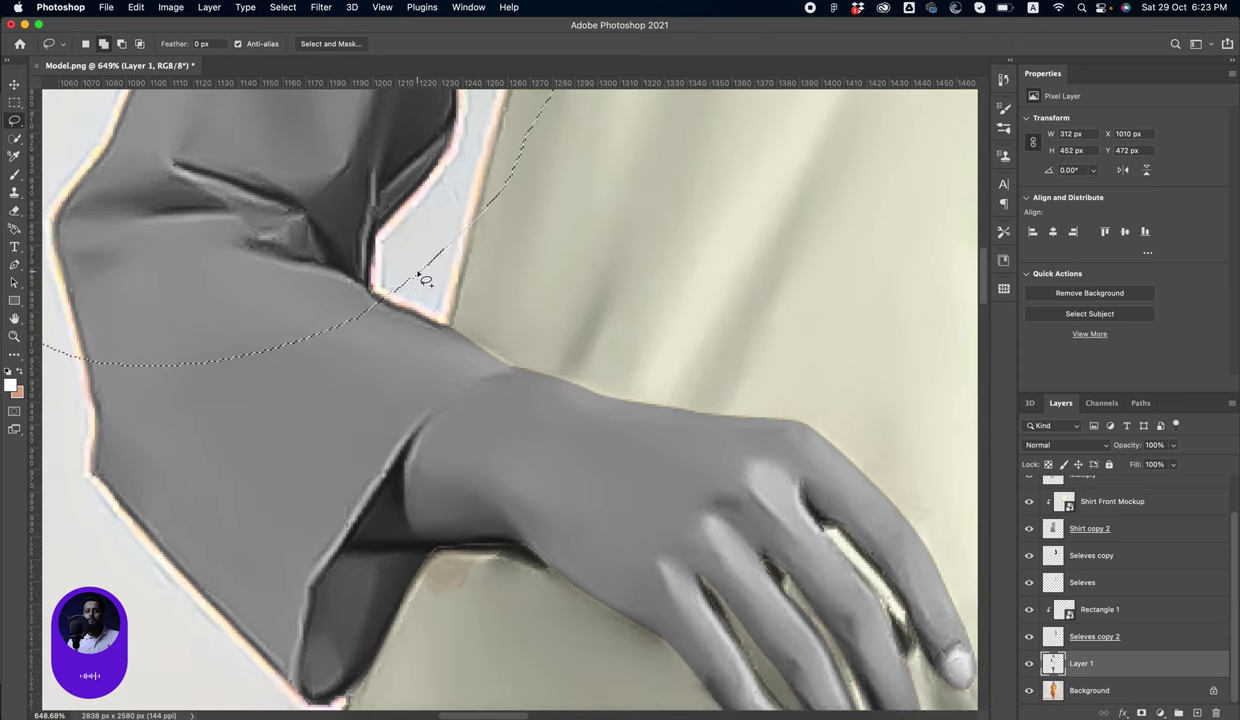
mouse_move(418, 270)
left_mouse_down()
mouse_move(450, 325)
mouse_move(506, 363)
mouse_move(415, 410)
mouse_move(366, 524)
mouse_move(367, 479)
left_mouse_up()
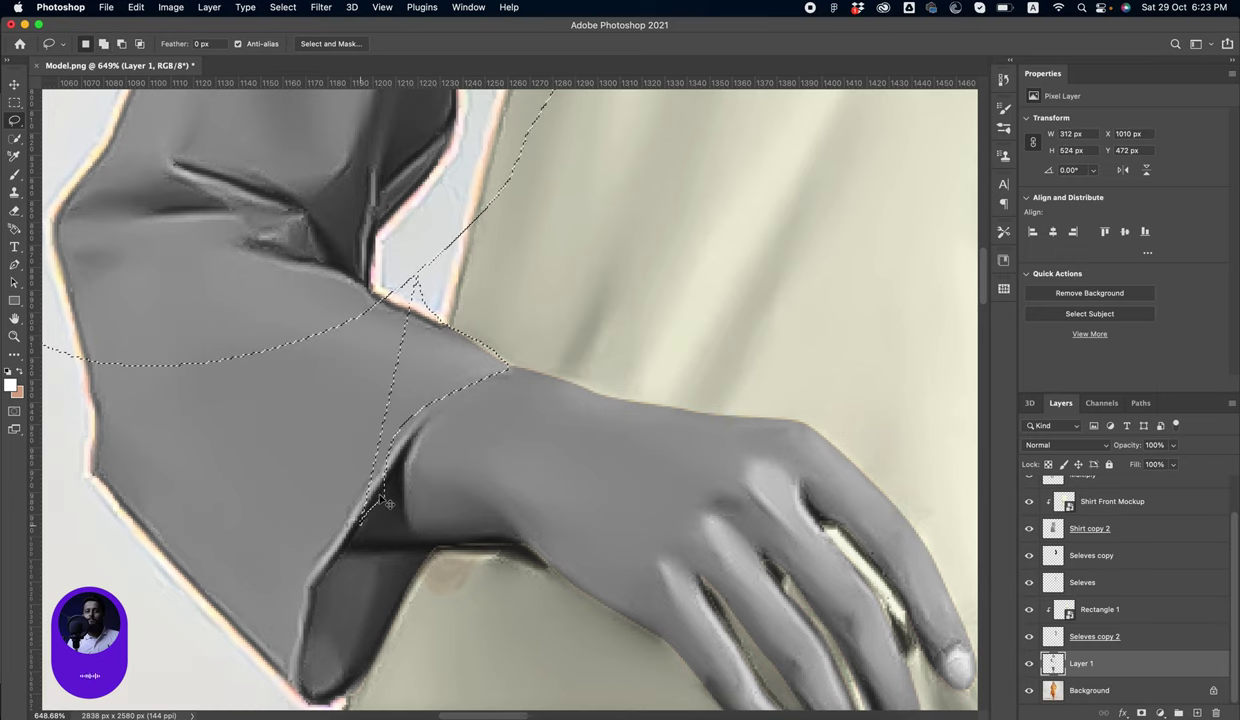
key("ctrl+d")
left_click_drag(521, 332, 497, 350)
scroll(497, 350, "down", 5)
scroll(393, 355, "down", 2)
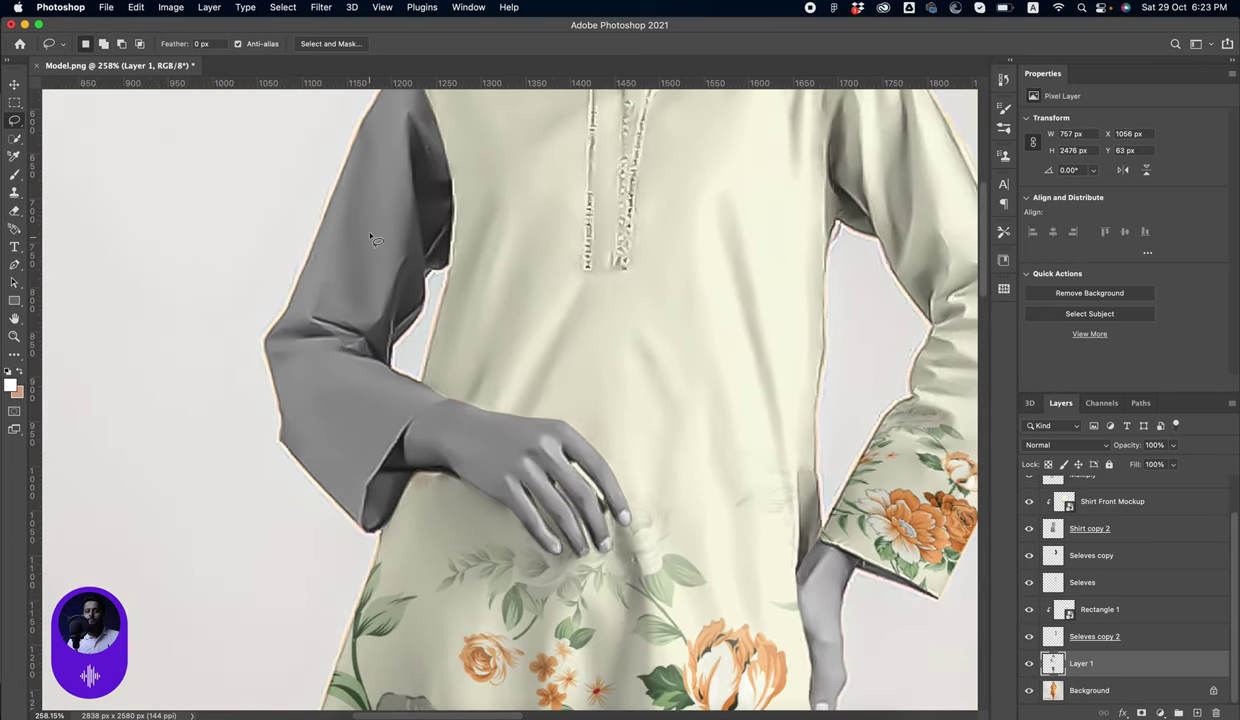
key("p")
Trace the left sleeve's shoulder and seam with Pen tool path points and curves
scroll(468, 244, "up", 2)
left_click(466, 125)
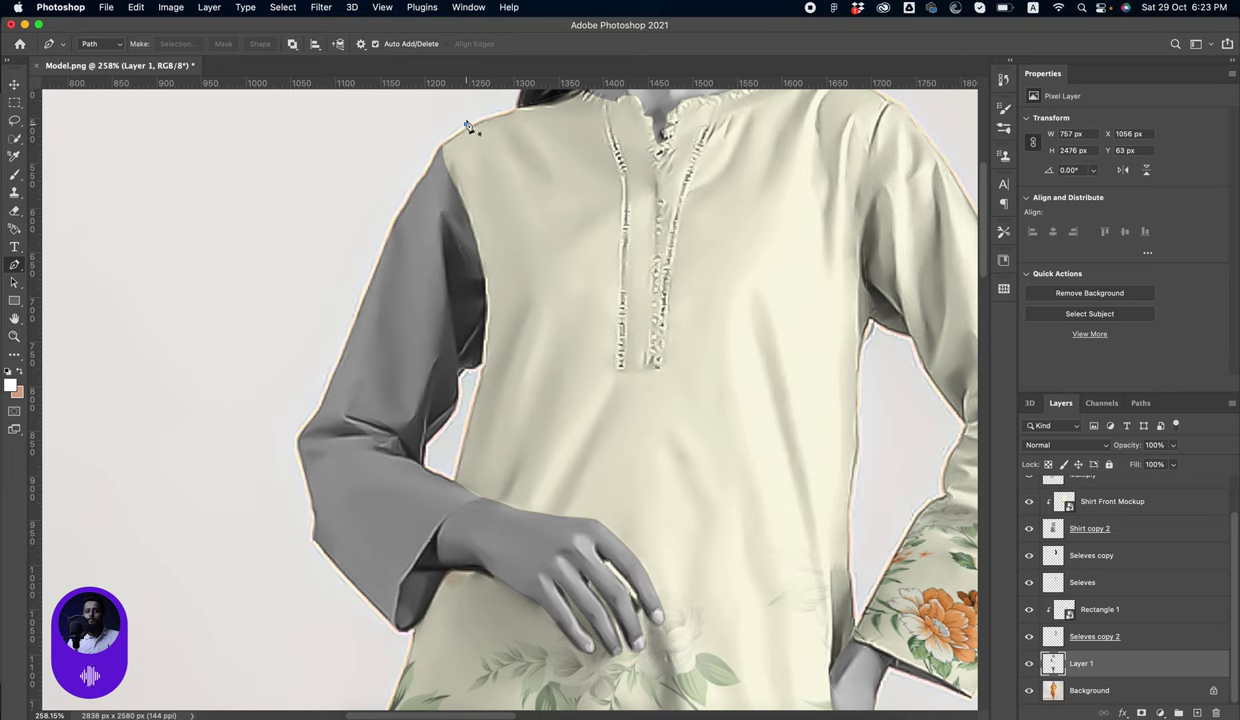
left_click(540, 350)
left_click(476, 413)
mouse_move(463, 452)
left_mouse_down()
mouse_move(459, 464)
mouse_move(564, 474)
mouse_move(526, 304)
left_mouse_up()
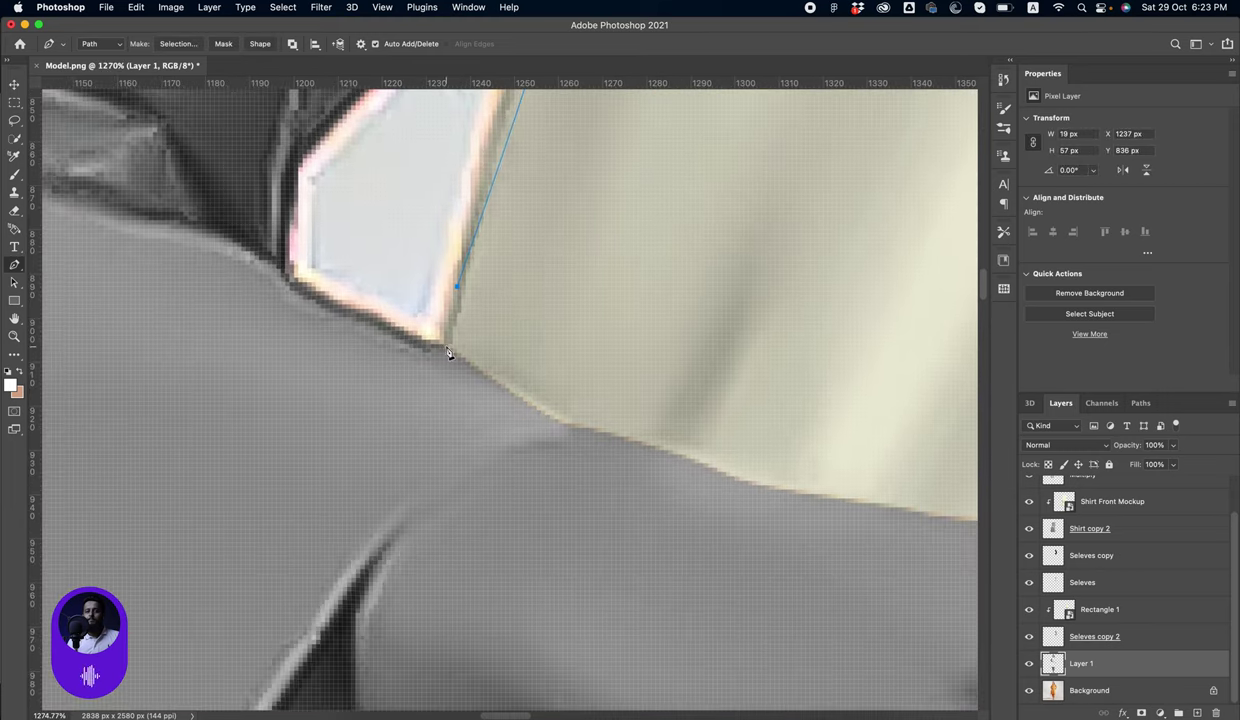
left_click(569, 436)
mouse_move(429, 493)
left_mouse_down()
mouse_move(421, 515)
mouse_move(372, 484)
left_mouse_up()
Continue the path around the cuff and outer sleeve edge, closing it back at the shoulder
left_click_drag(452, 524, 621, 273)
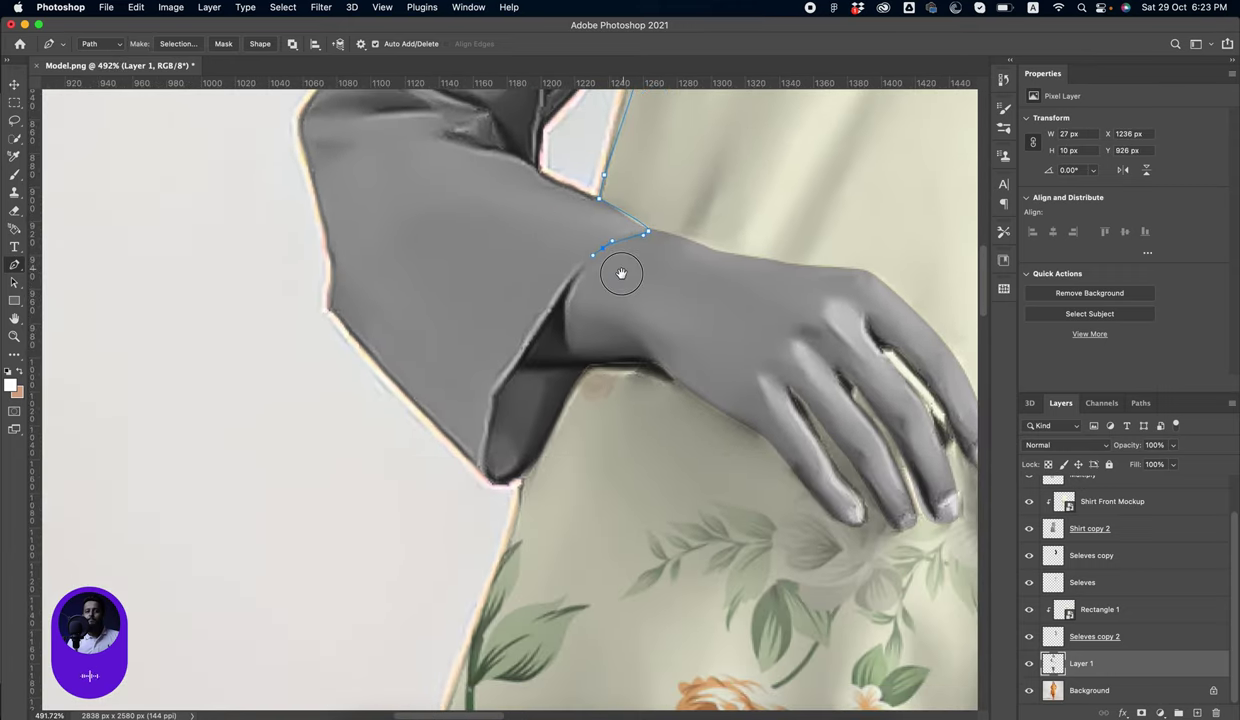
mouse_move(540, 327)
left_mouse_down()
mouse_move(514, 375)
mouse_move(577, 363)
left_mouse_up()
left_click(520, 362, "alt")
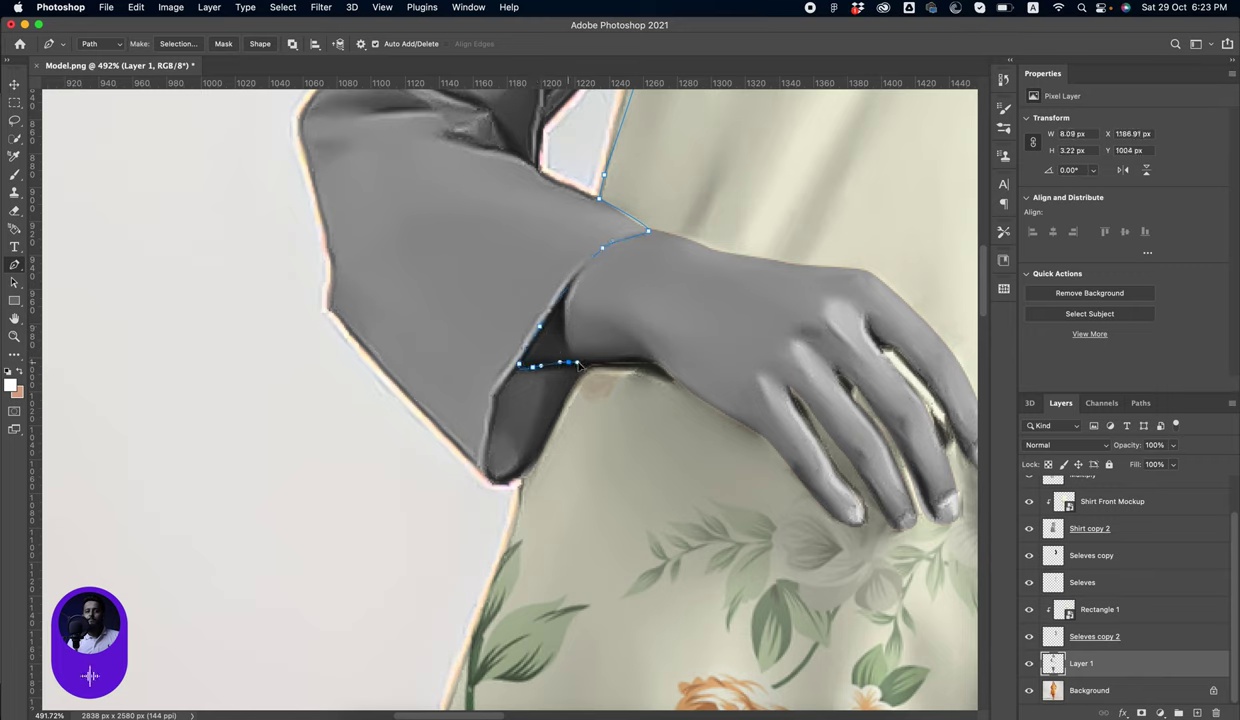
left_click(589, 363)
left_click_drag(555, 432, 546, 447)
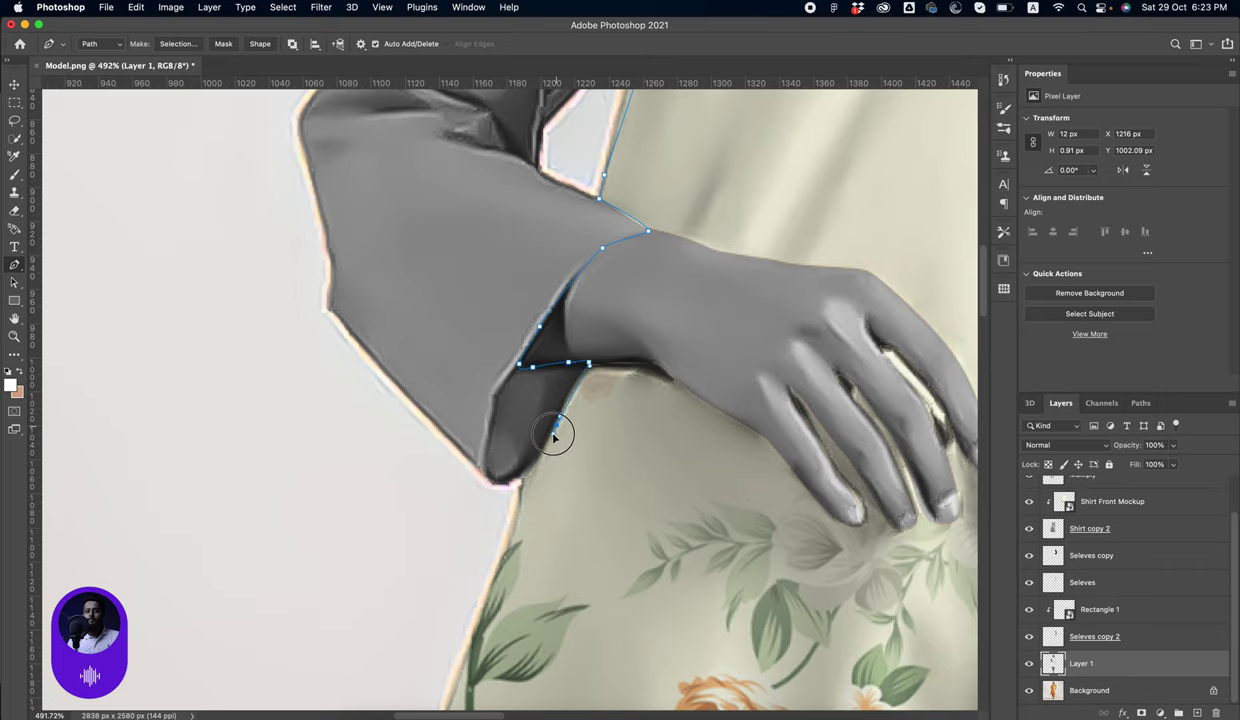
left_click(280, 367)
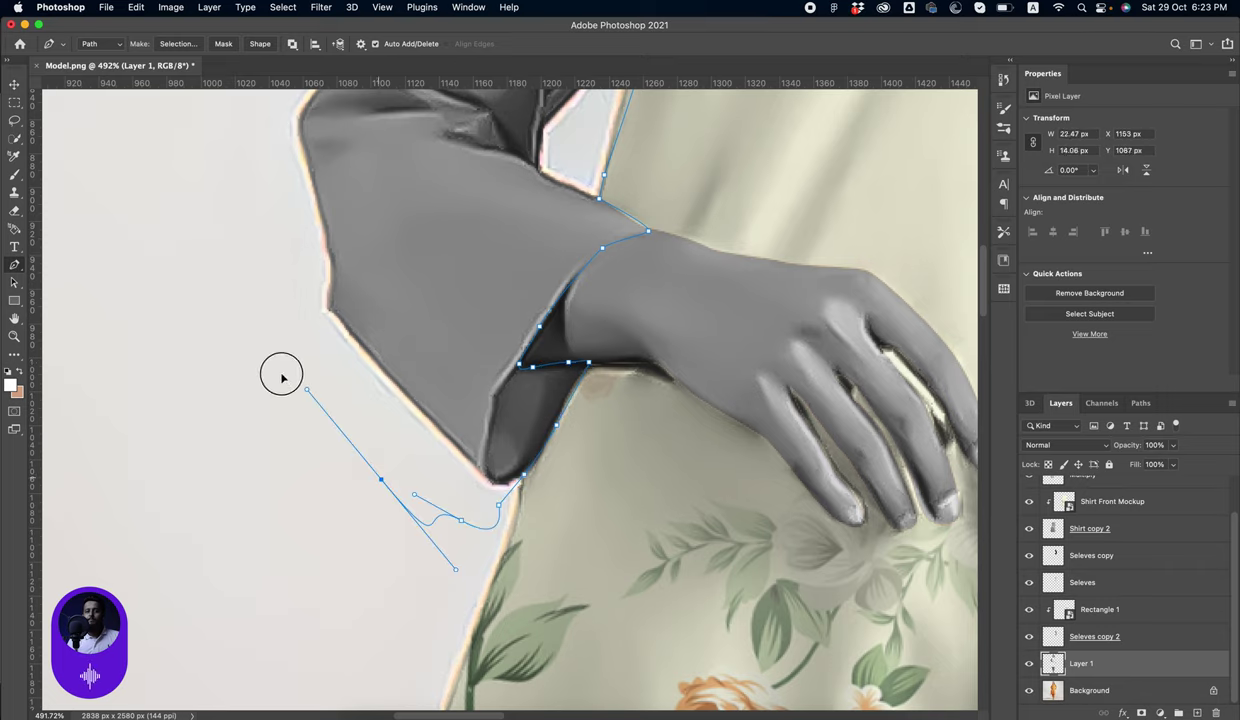
left_click(255, 438, "alt")
left_click(249, 296, "alt")
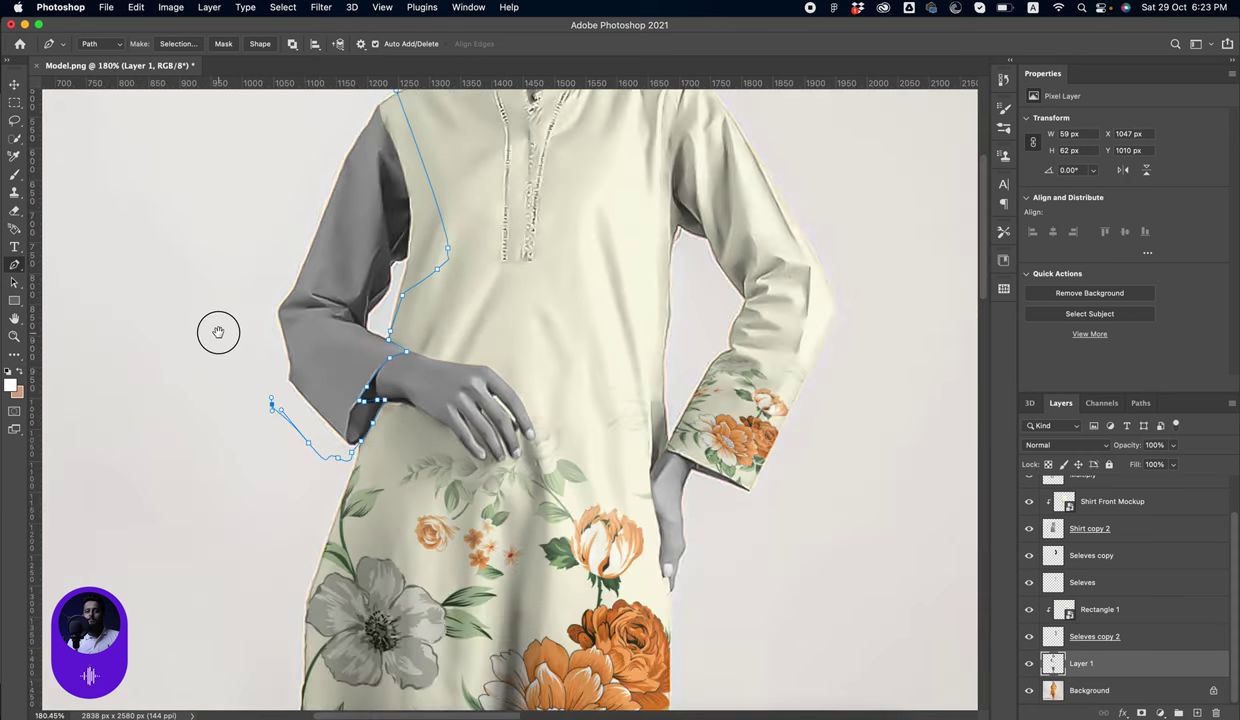
scroll(218, 330, "up", 3)
left_click(224, 275)
left_click(322, 163)
Convert the sleeve path to a selection, copy it onto new Layer 2, and verify the cutout
key("ctrl+Return")
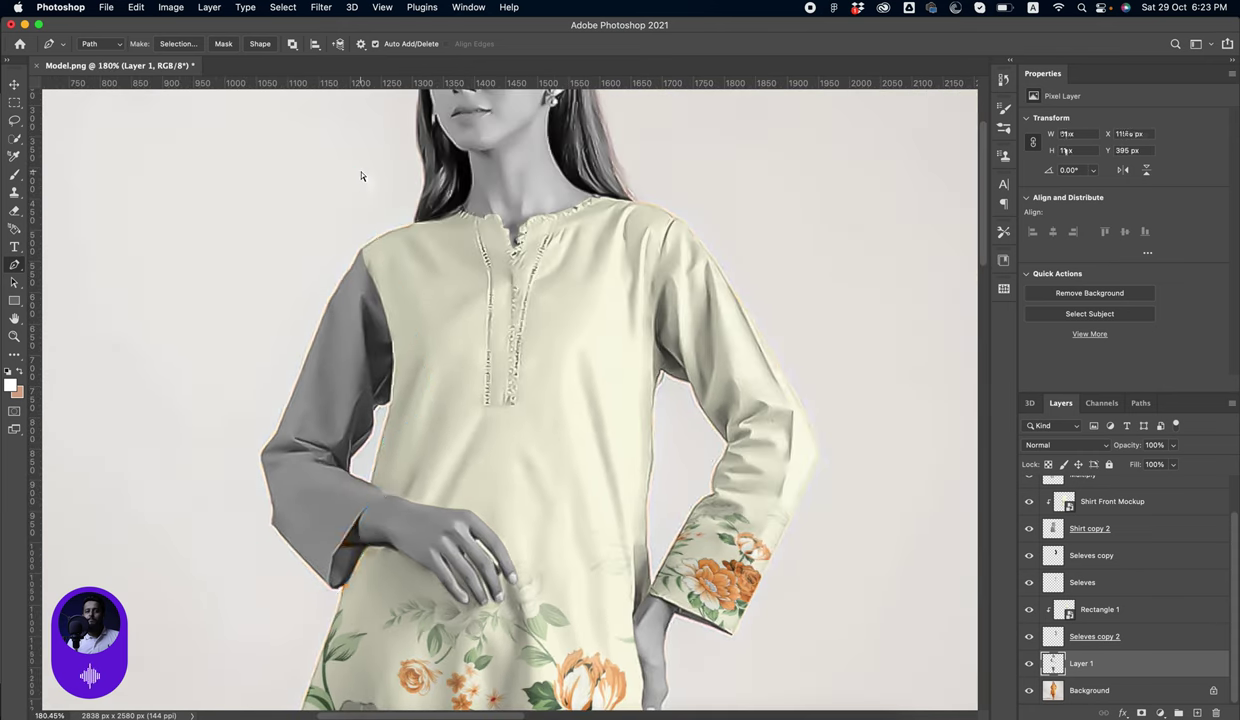
key("ctrl+j")
key("v")
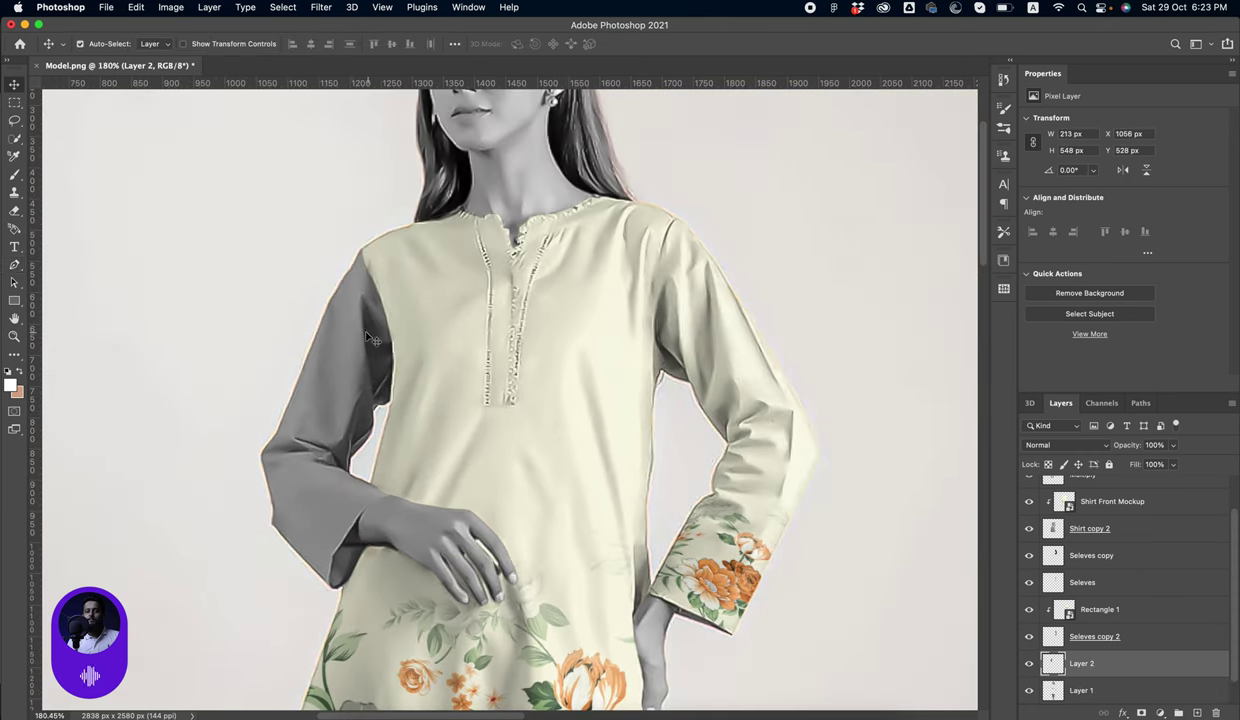
left_click_drag(362, 328, 332, 290)
key("ctrl+z")
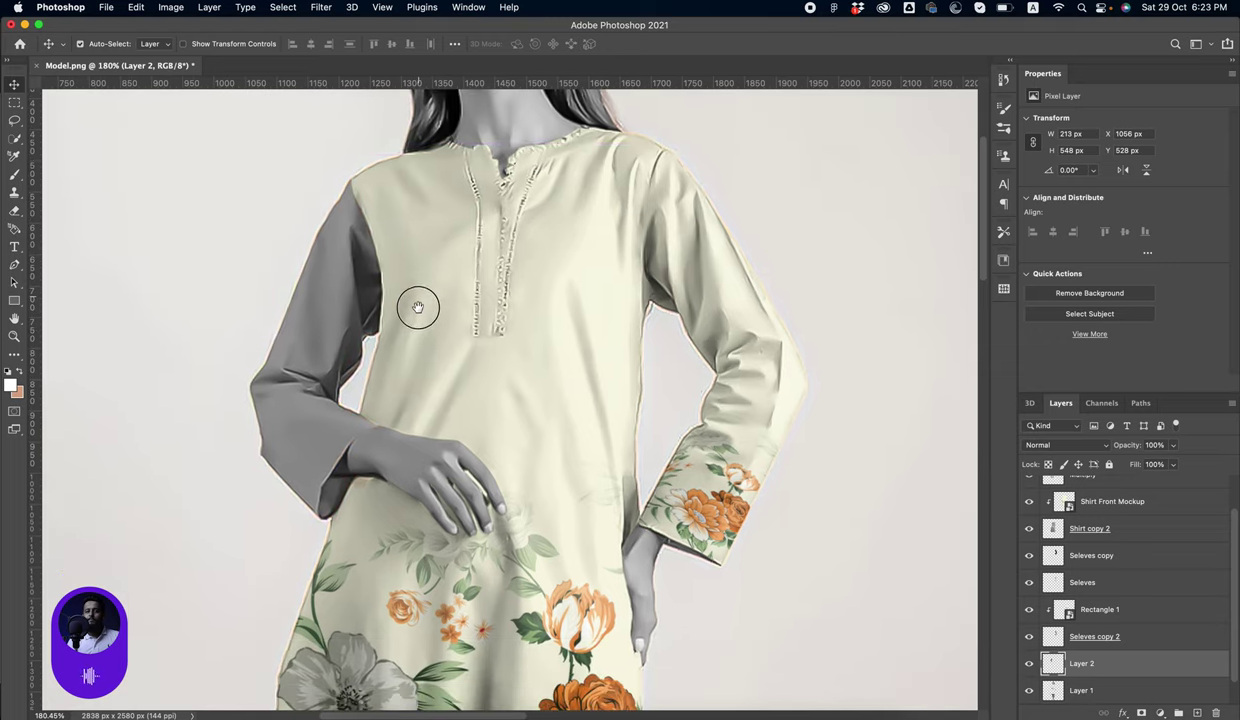
left_click_drag(410, 300, 340, 313)
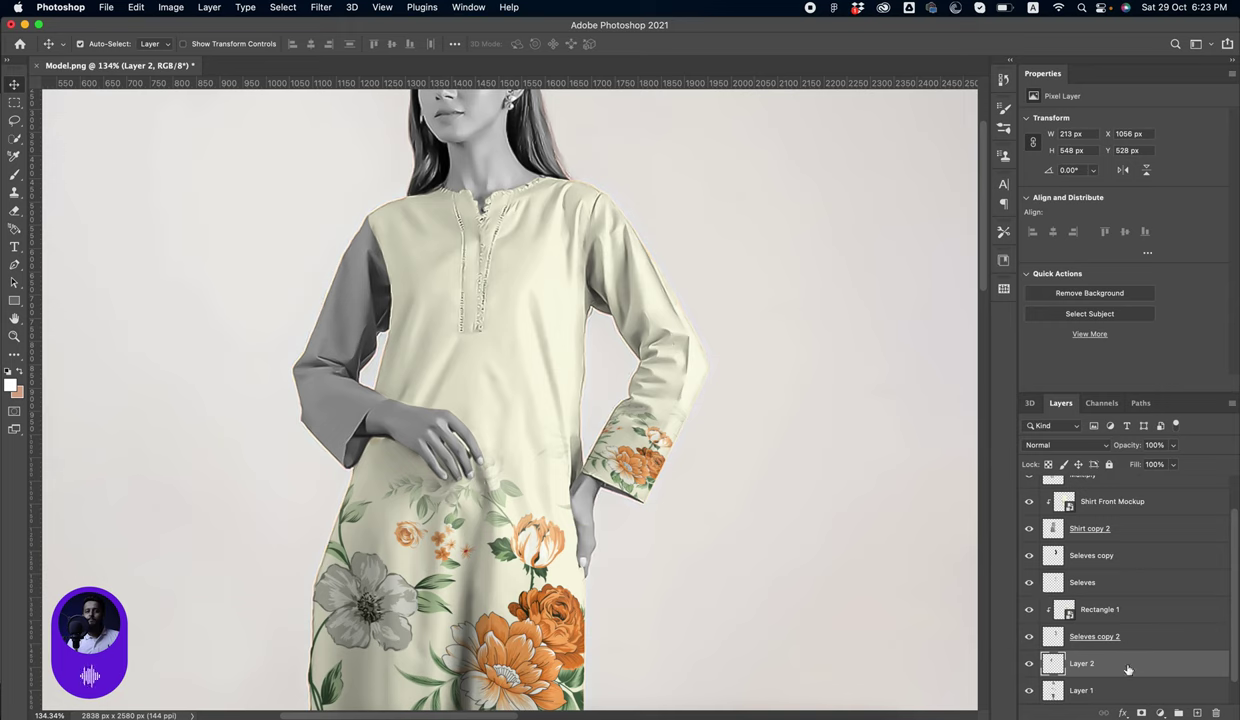
scroll(1128, 669, "down", 1)
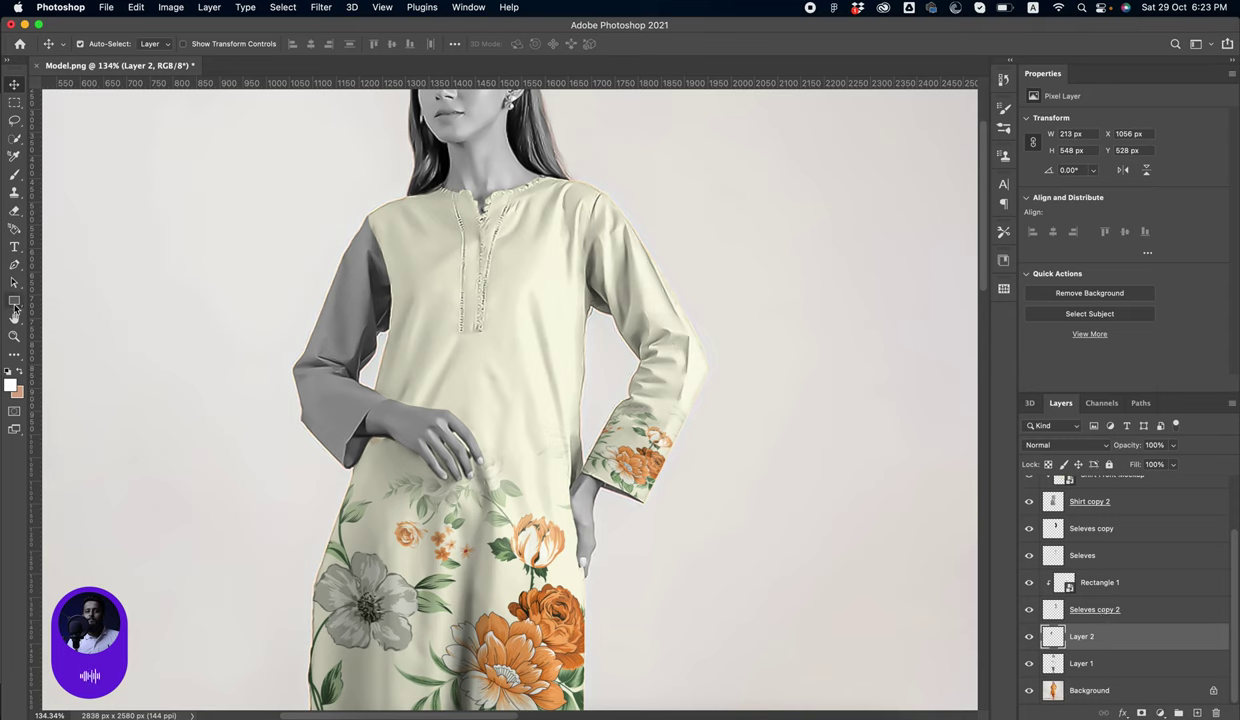
Draw a tall black rectangle and move it beside the model's left sleeve
left_click(14, 301)
left_click_drag(243, 186, 311, 521)
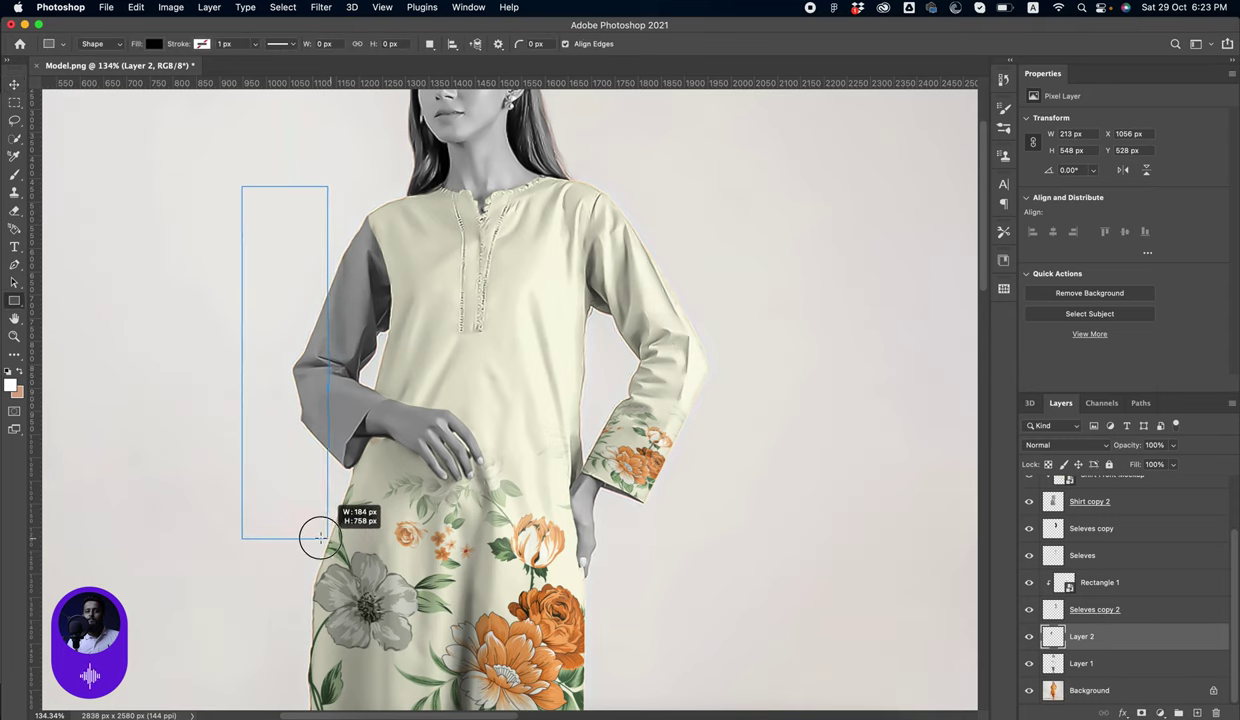
key("v")
left_click_drag(286, 401, 322, 392)
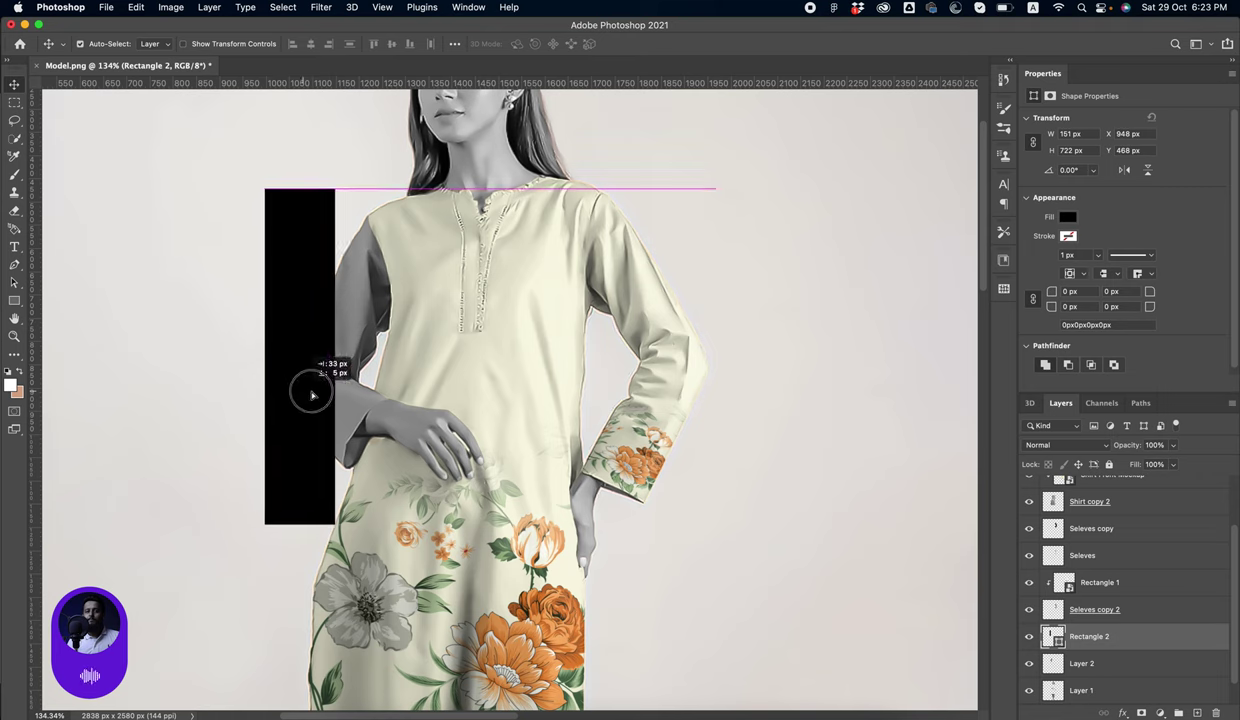
Convert Rectangle 2 to a smart object at 55% opacity and transform it over the sleeve
right_click(1162, 638)
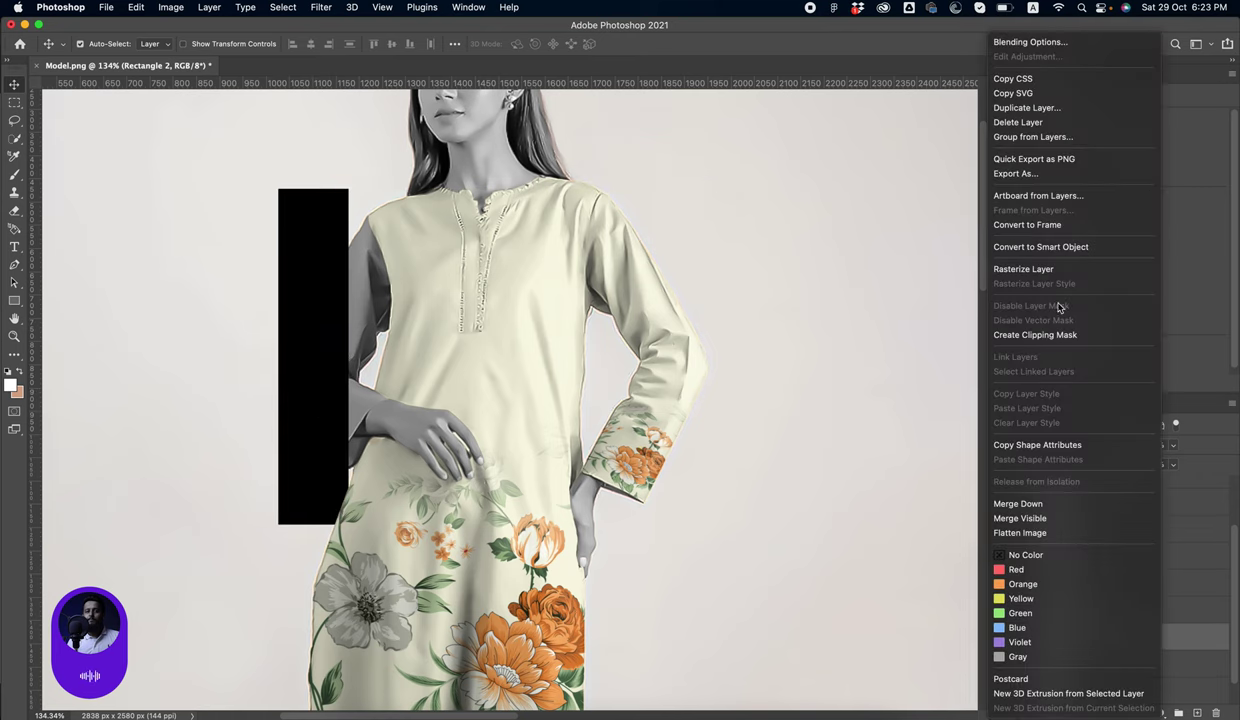
left_click(1080, 247)
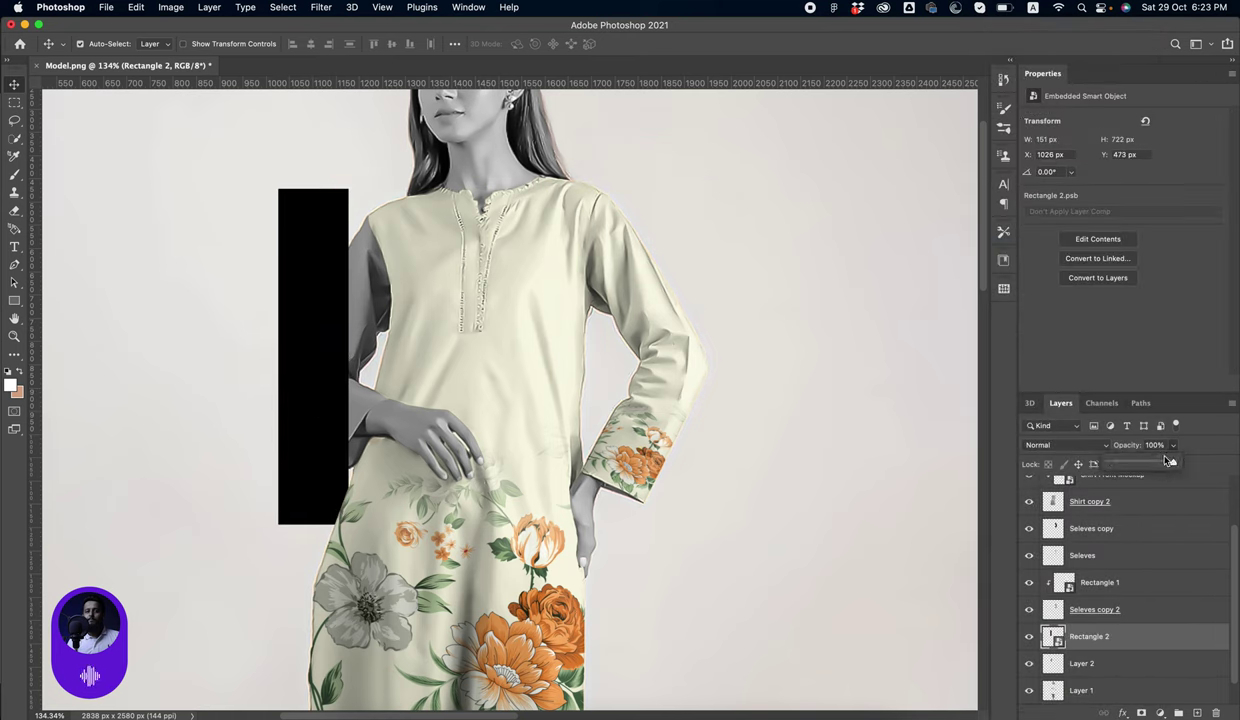
left_click_drag(1168, 460, 1128, 460)
key("ctrl+t")
left_click_drag(312, 262, 364, 350)
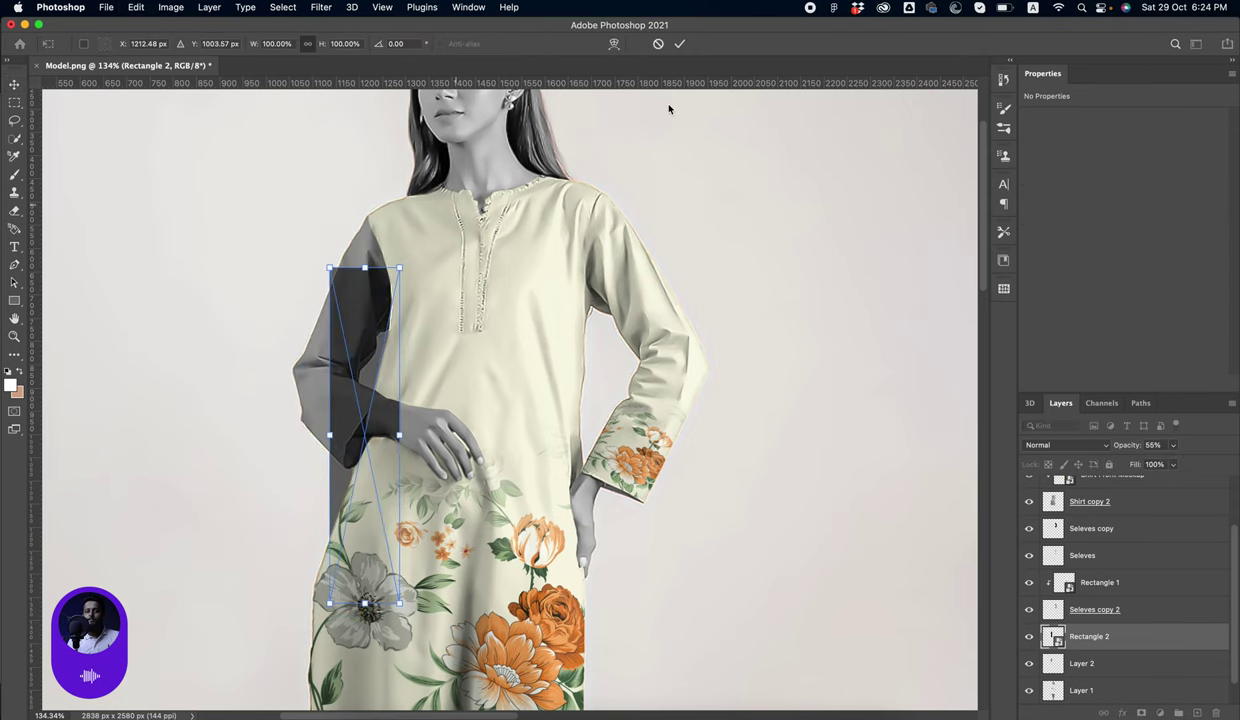
Warp the rectangle's top corners and right edge onto the shoulder
left_click(612, 44)
scroll(350, 340, "up", 2)
scroll(350, 340, "up", 2)
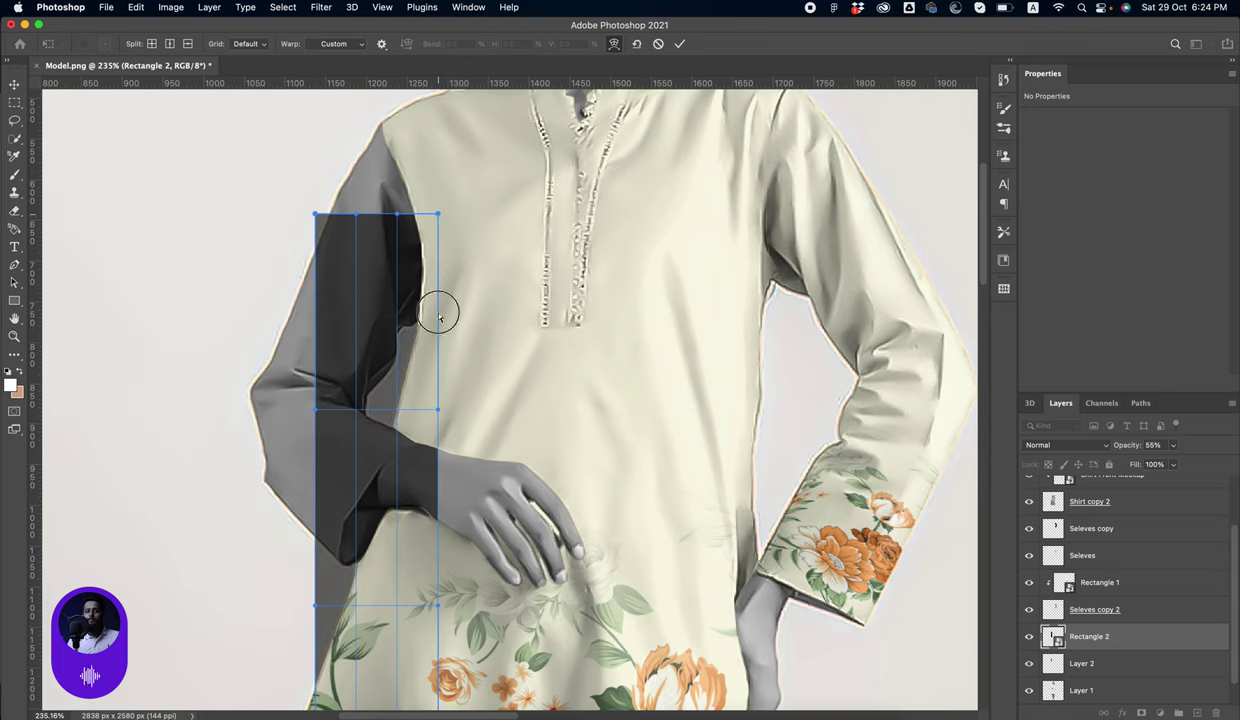
left_click_drag(438, 317, 434, 324)
mouse_move(315, 213)
left_mouse_down()
mouse_move(338, 130)
mouse_move(377, 92)
left_mouse_up()
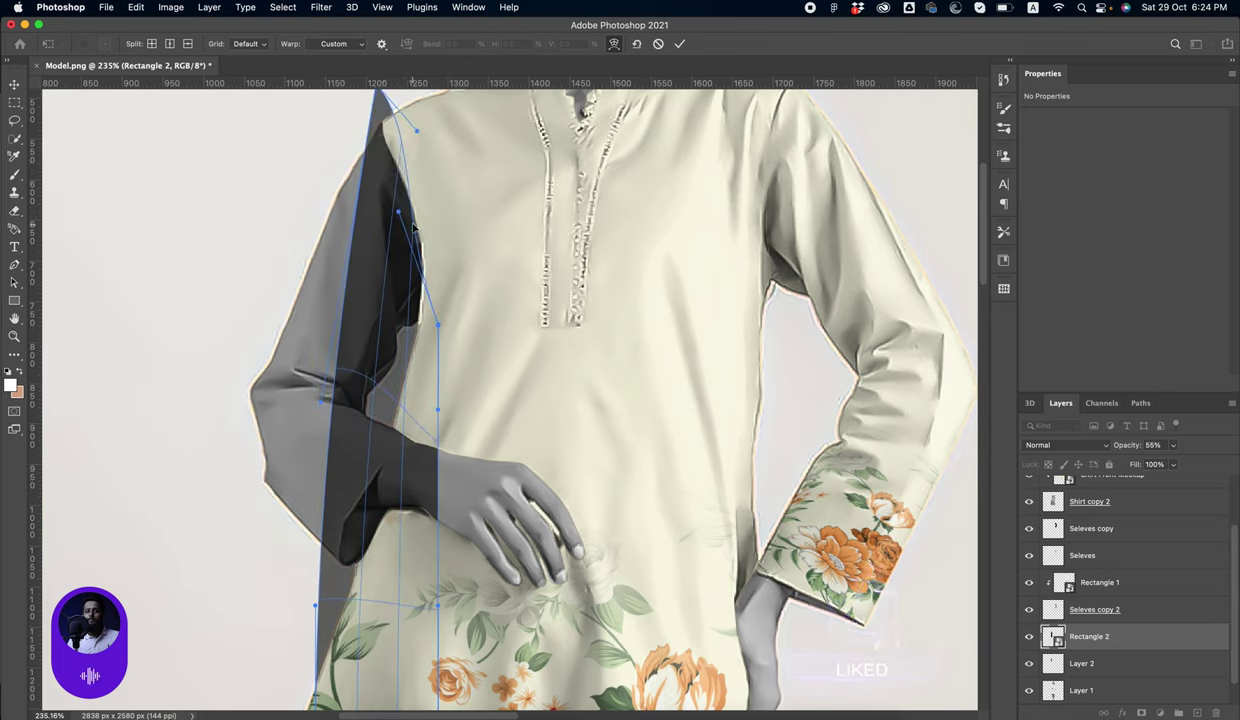
left_click_drag(413, 225, 418, 210)
left_click_drag(419, 128, 387, 191)
left_click_drag(387, 142, 382, 157)
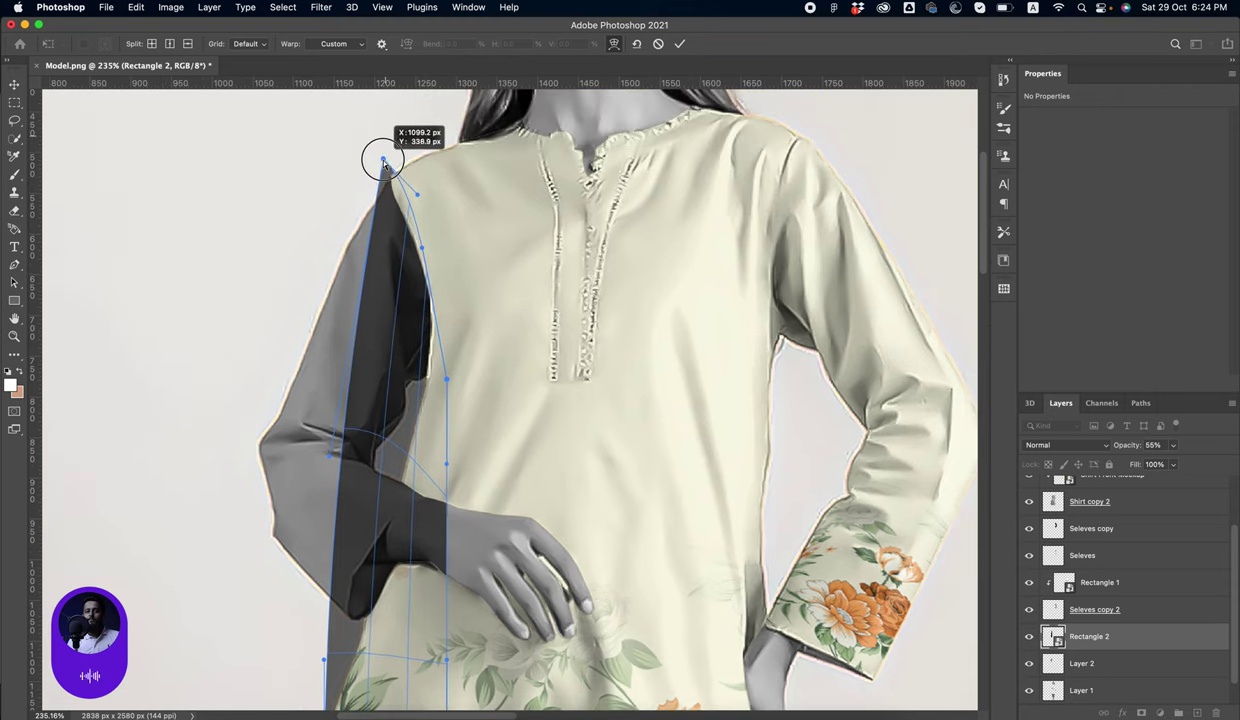
Bulge the warp's left edge and pull its bottom corners up toward the hand
scroll(374, 299, "down", 2)
mouse_move(366, 413)
left_mouse_down()
mouse_move(305, 354)
mouse_move(354, 465)
left_mouse_up()
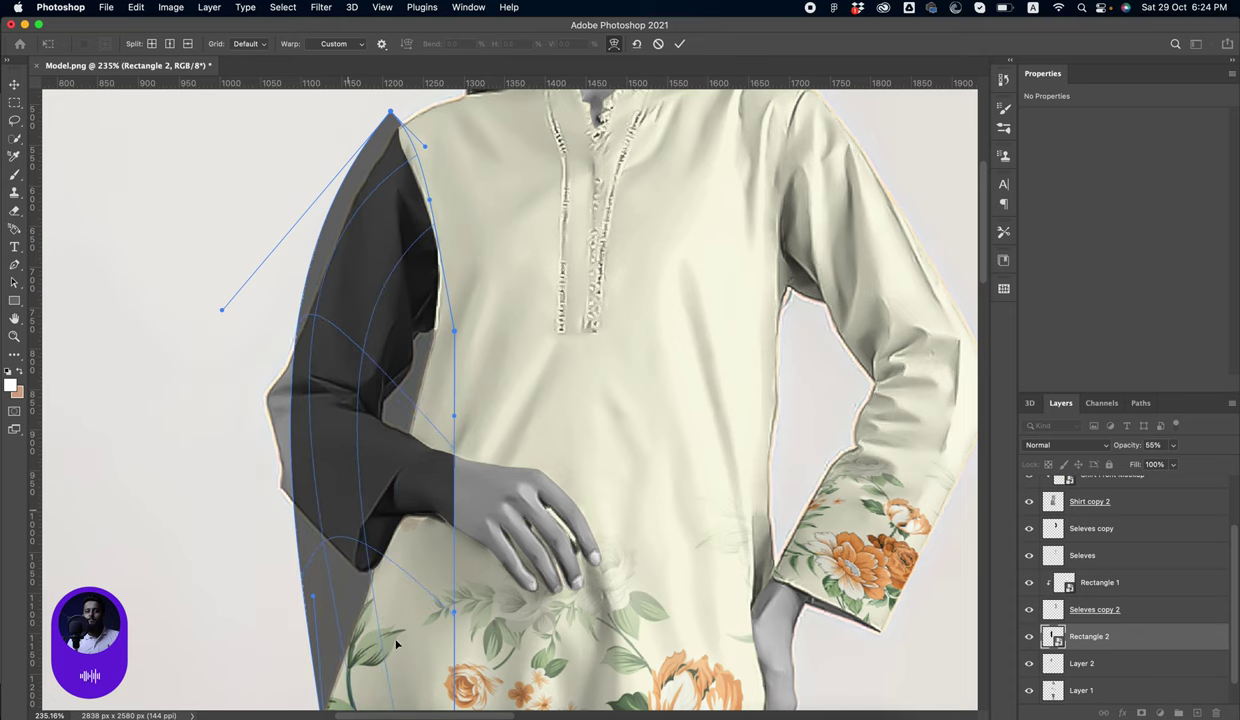
scroll(318, 560, "down", 5)
left_click_drag(311, 611, 332, 383)
left_click_drag(432, 607, 413, 240)
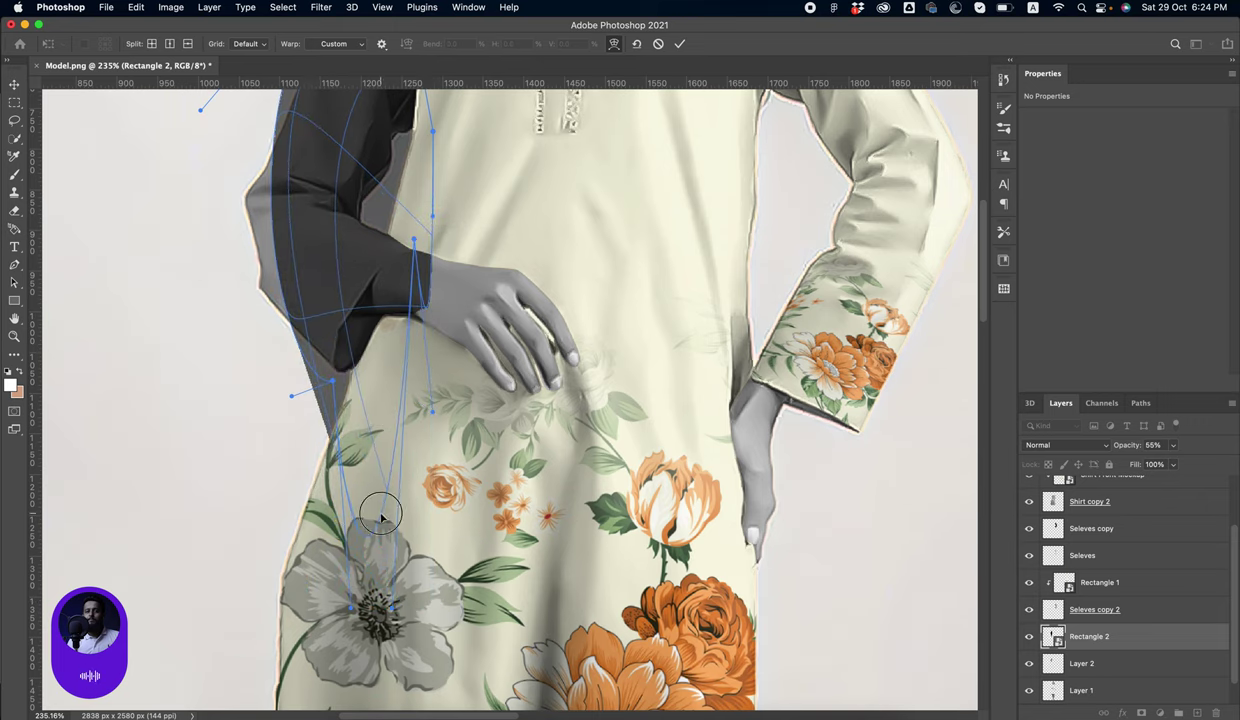
left_click_drag(381, 517, 394, 302)
left_click_drag(375, 278, 395, 298)
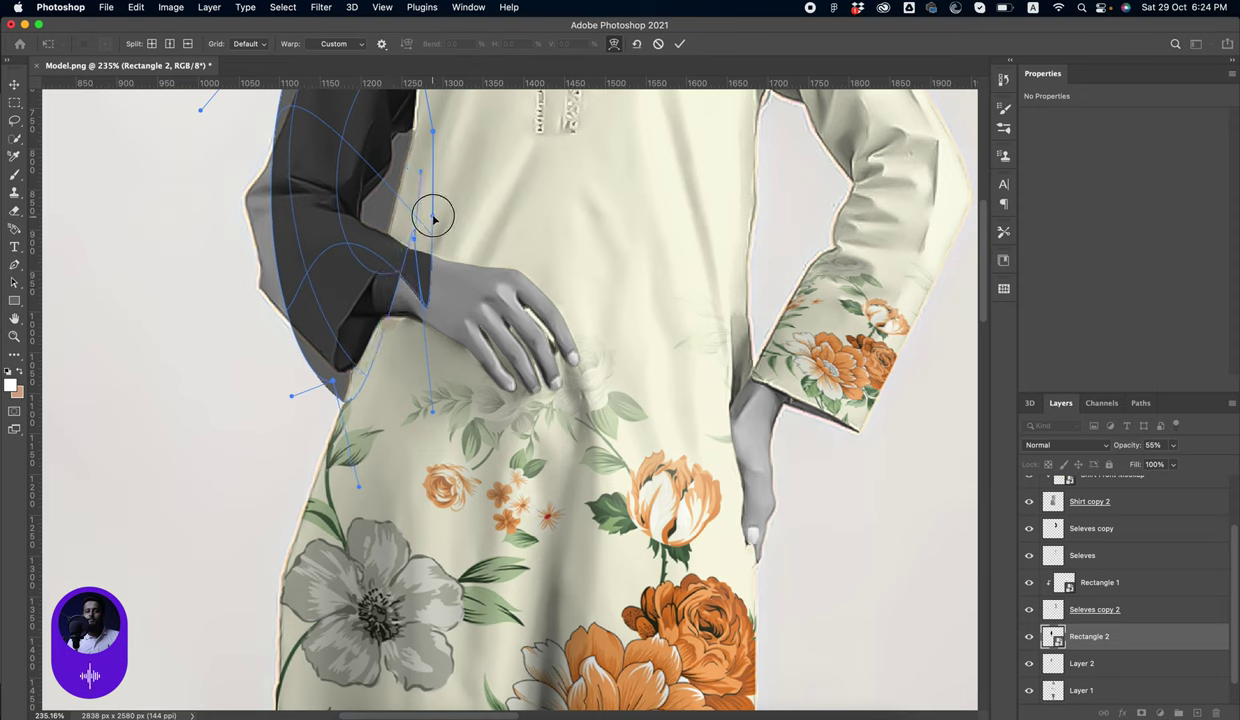
left_click_drag(433, 217, 437, 202)
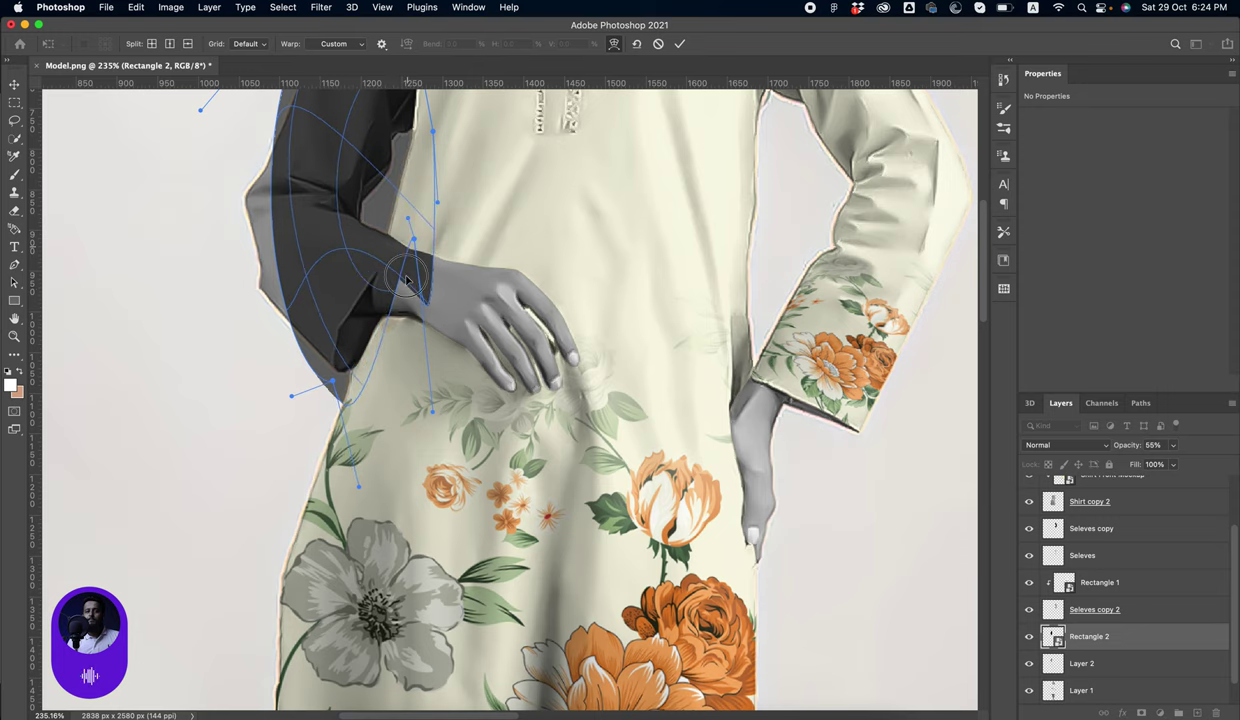
key("ctrl+z")
Reshape the warp around the hand and widen the left bulge down to the cuff
left_click_drag(416, 242, 408, 310)
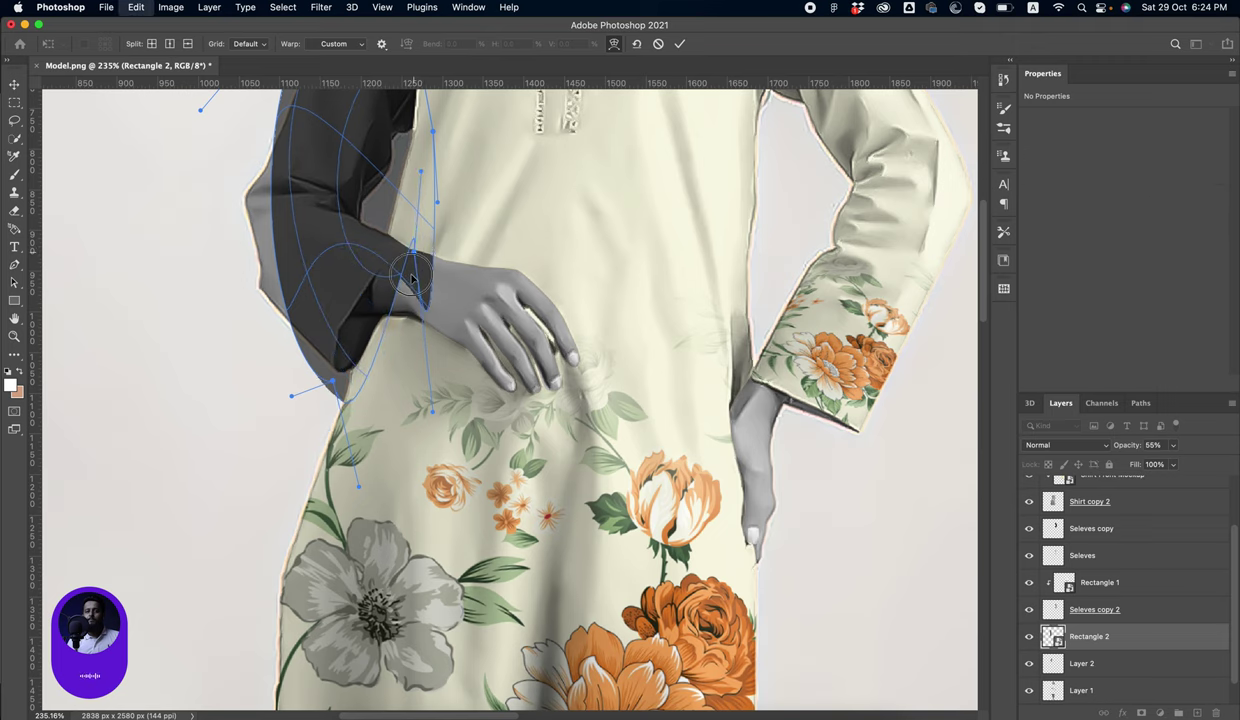
left_click_drag(432, 410, 464, 253)
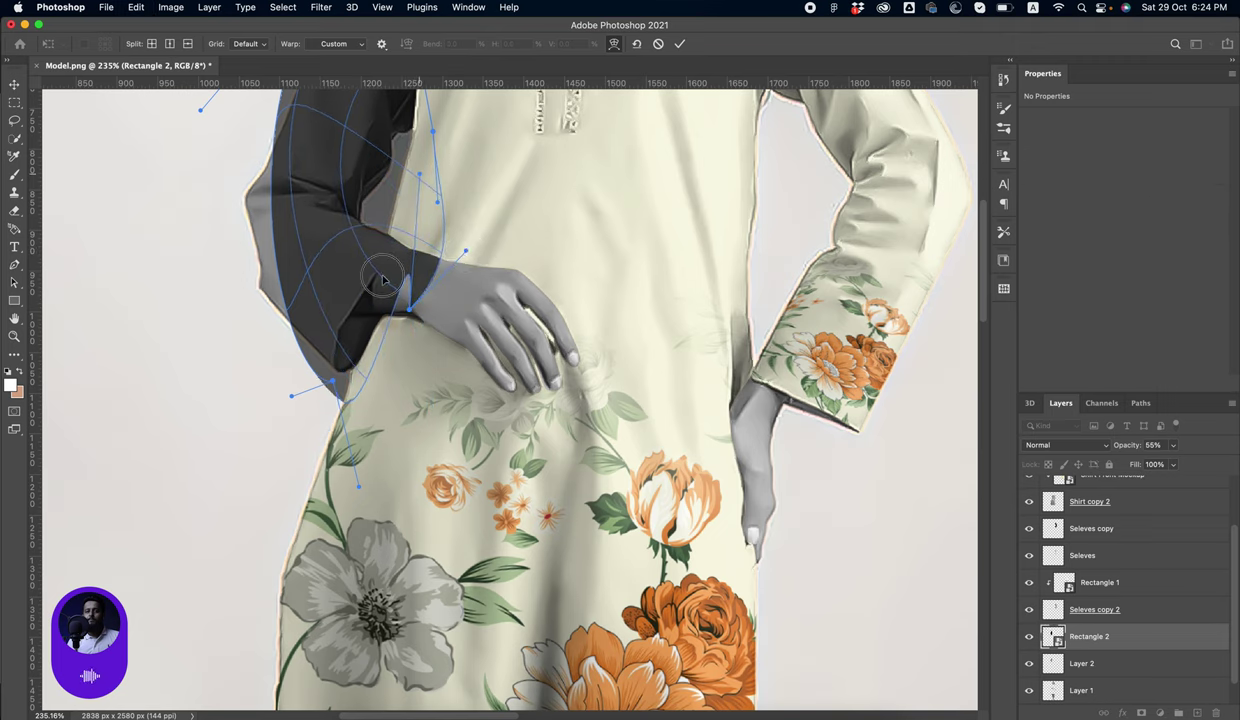
mouse_move(370, 266)
left_mouse_down()
mouse_move(393, 352)
mouse_move(401, 282)
left_mouse_up()
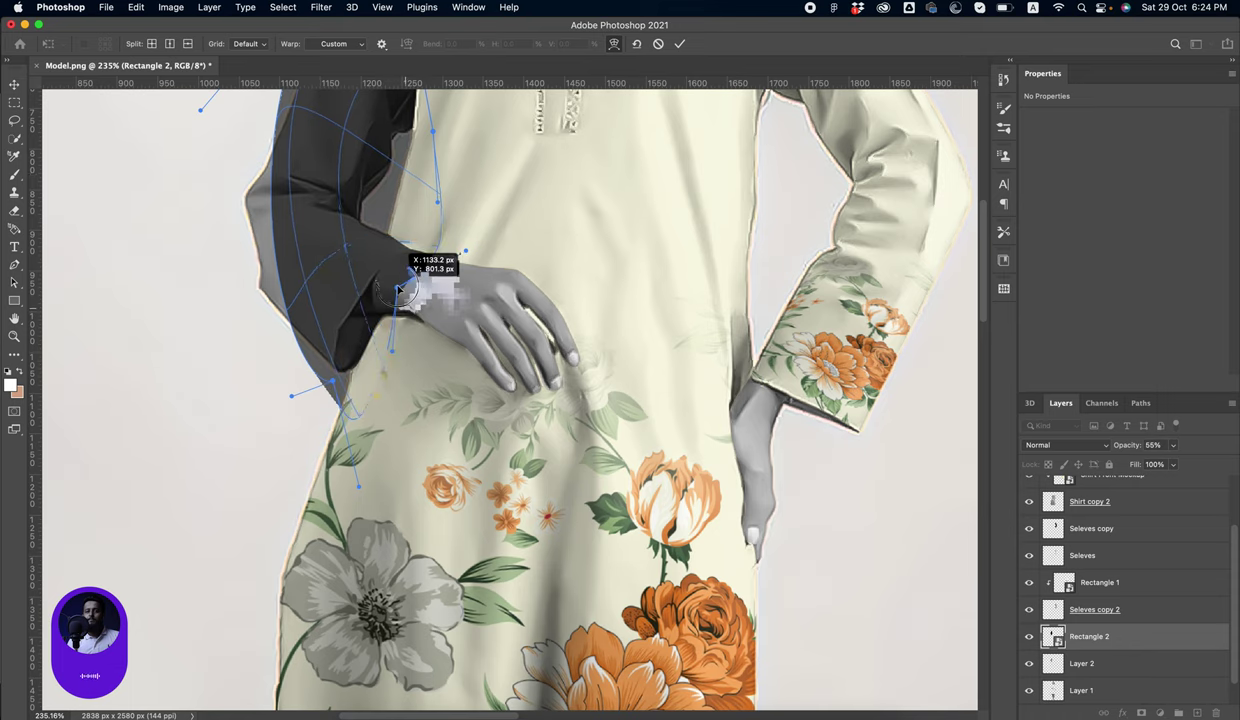
mouse_move(404, 381)
left_mouse_down()
mouse_move(465, 447)
mouse_move(387, 468)
left_mouse_up()
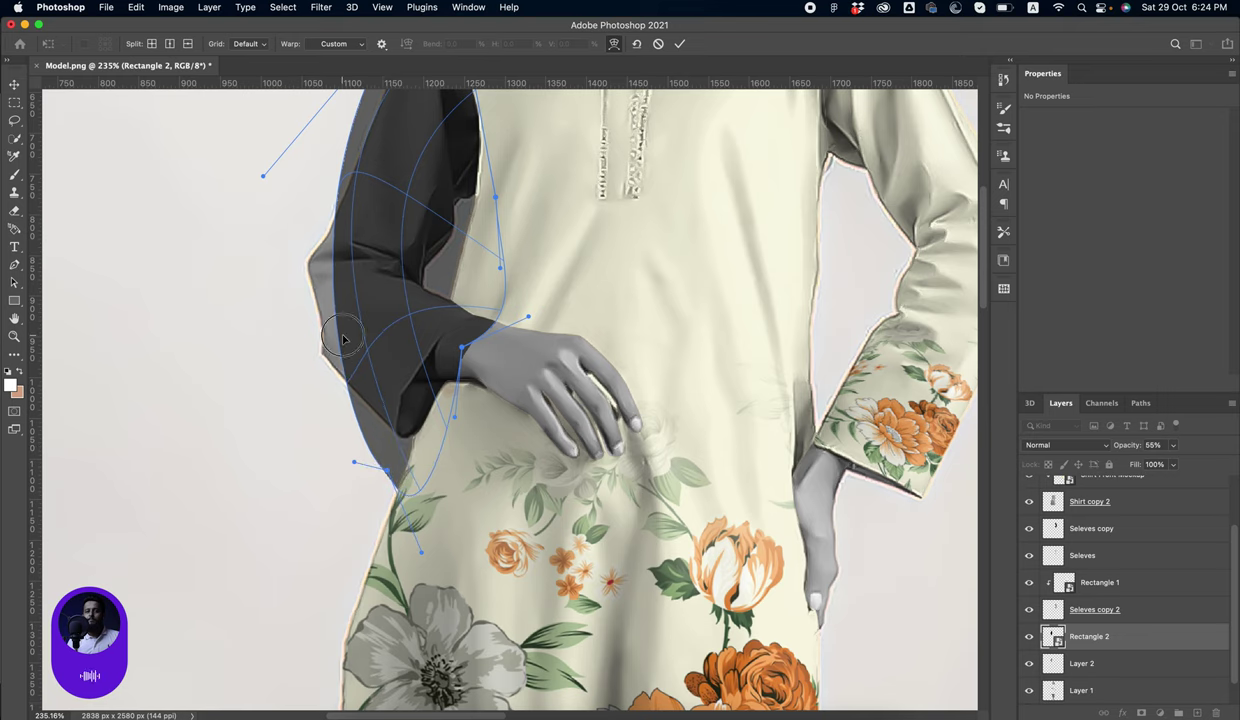
mouse_move(333, 330)
left_mouse_down()
mouse_move(291, 331)
mouse_move(281, 261)
left_mouse_up()
scroll(374, 435, "up", 5)
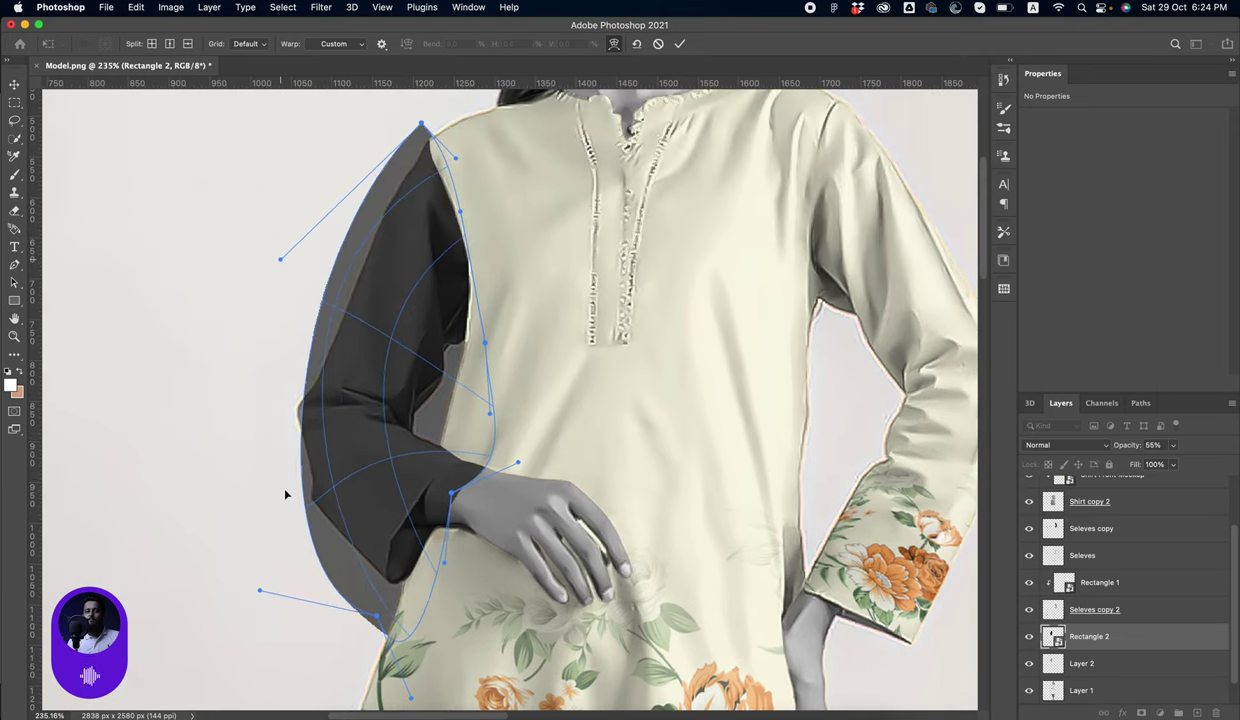
left_click_drag(260, 576, 222, 510)
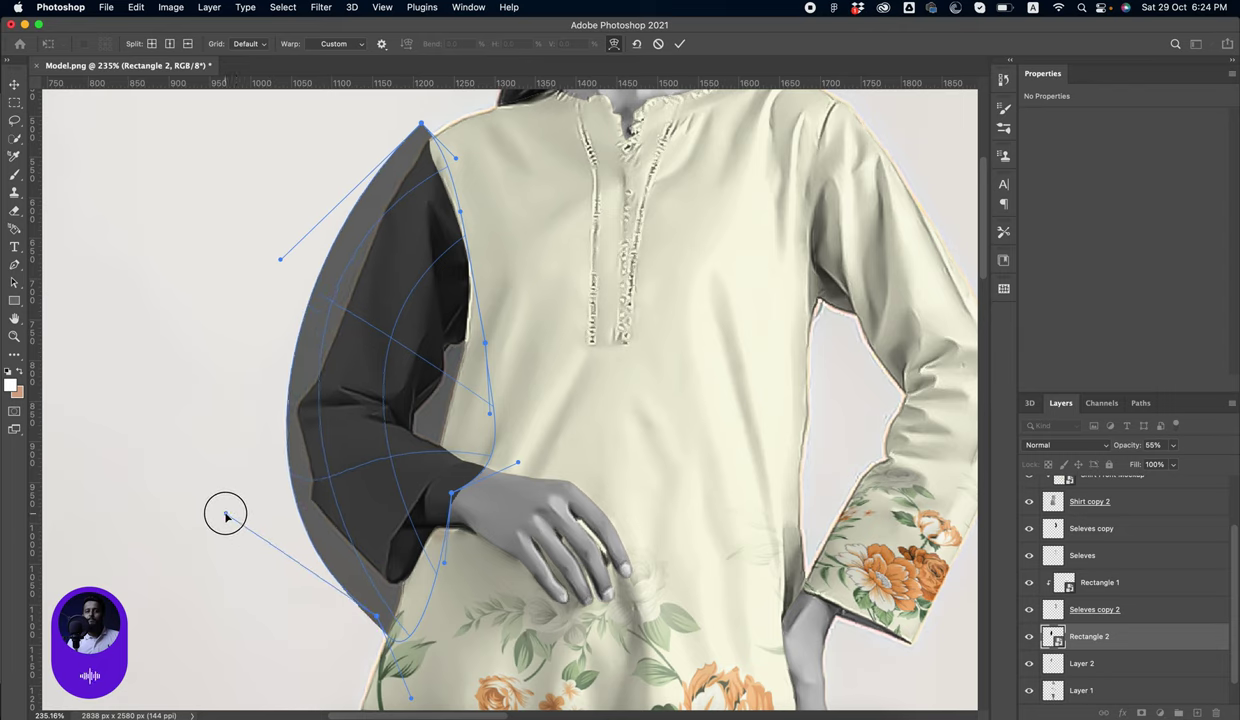
left_click_drag(385, 617, 383, 588)
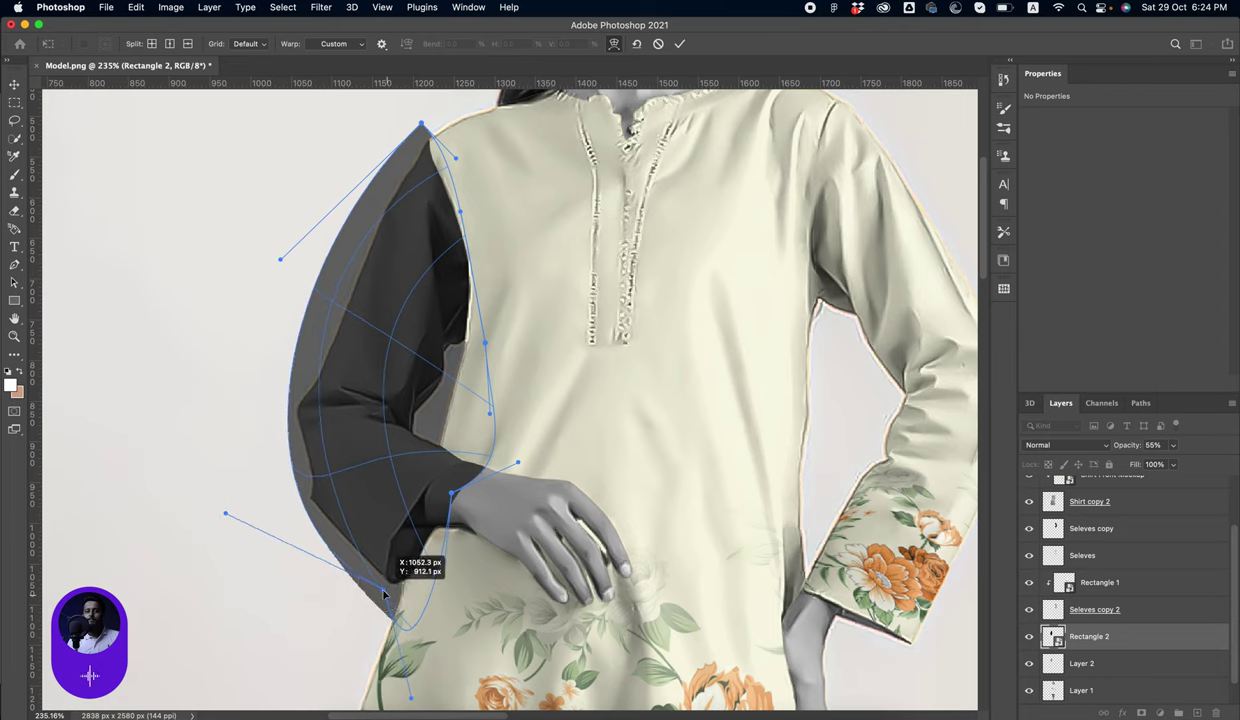
left_click_drag(412, 699, 431, 578)
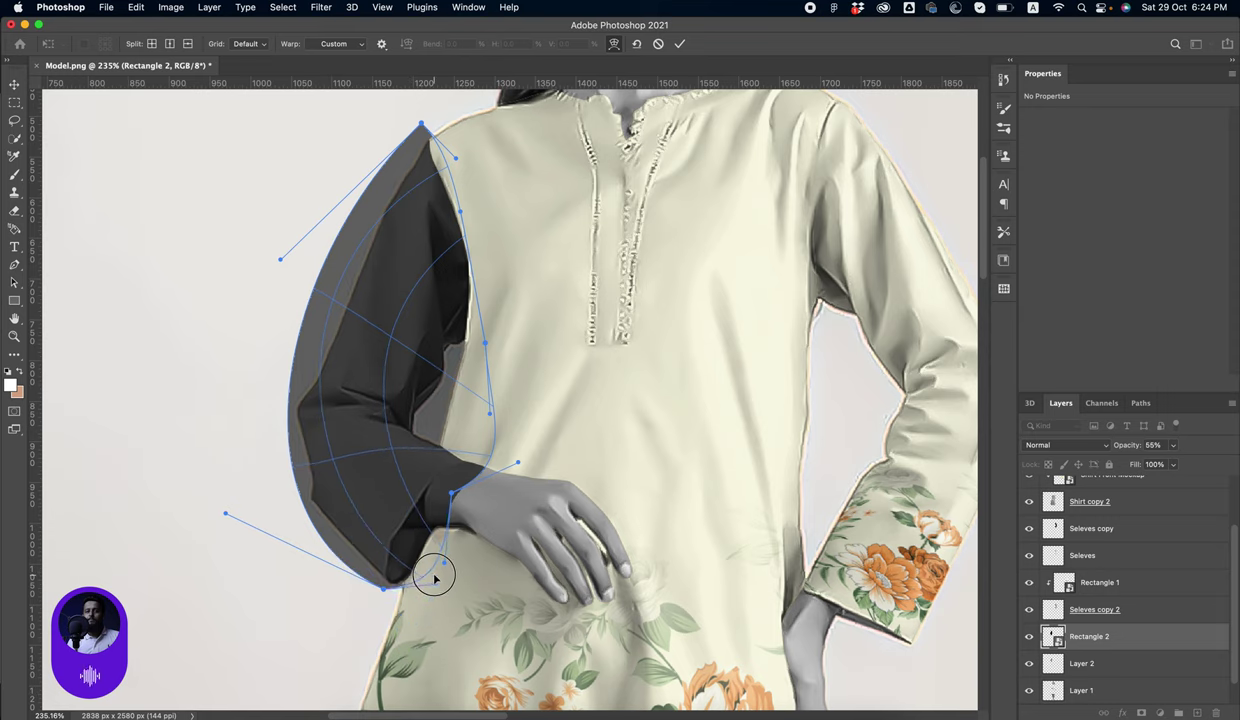
Refine the wrist anchors and pull the right edge in along the inner sleeve
mouse_move(374, 413)
left_mouse_down()
mouse_move(360, 363)
mouse_move(357, 405)
left_mouse_up()
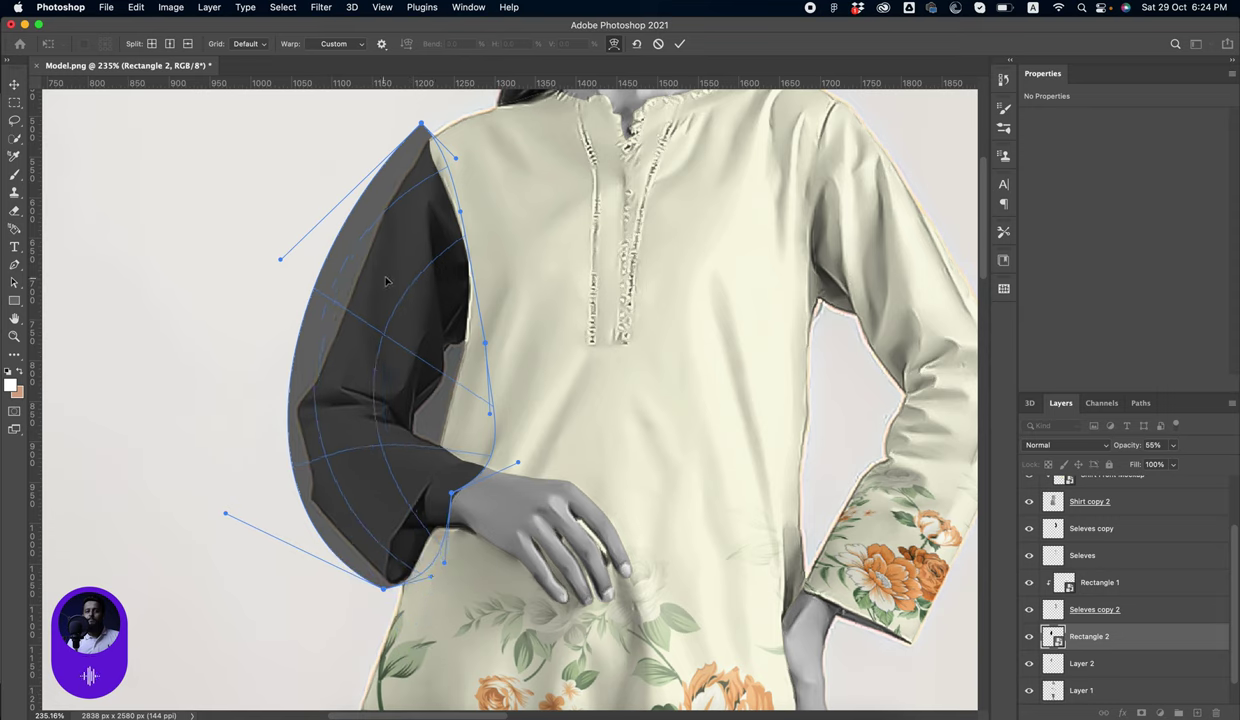
left_click_drag(376, 273, 396, 277)
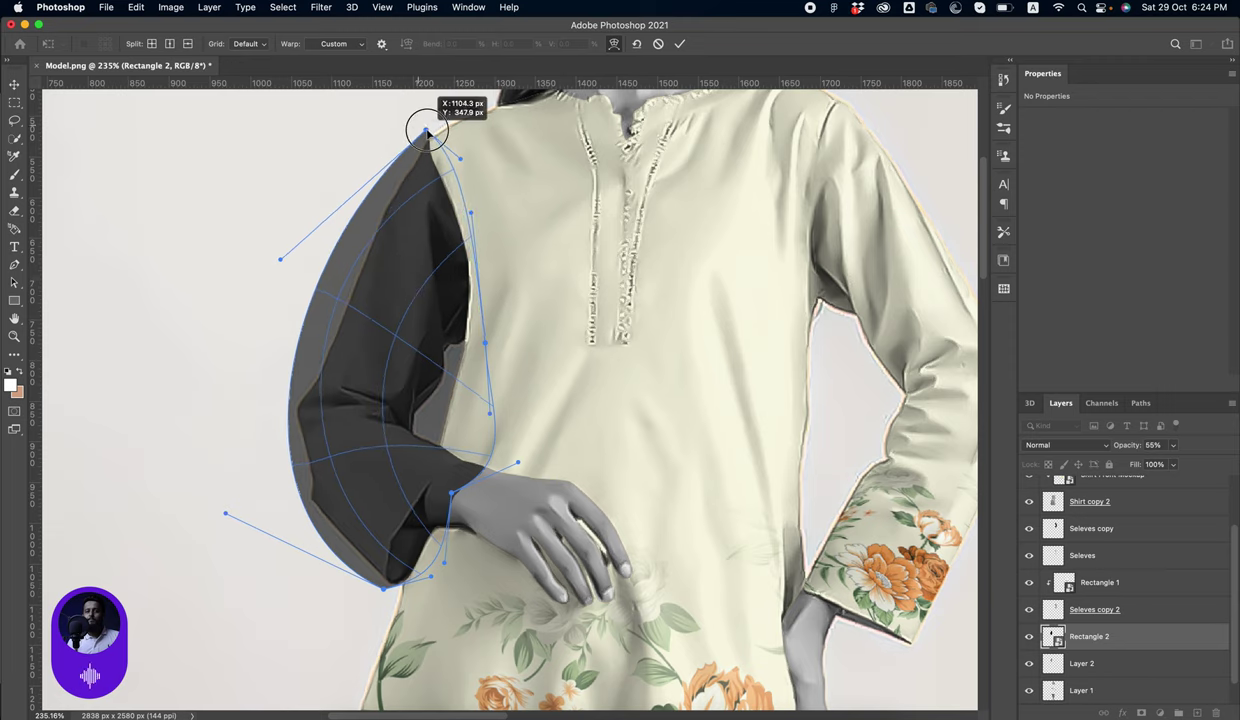
left_click_drag(423, 128, 427, 131)
left_click_drag(302, 344, 297, 360)
left_click_drag(452, 493, 440, 484)
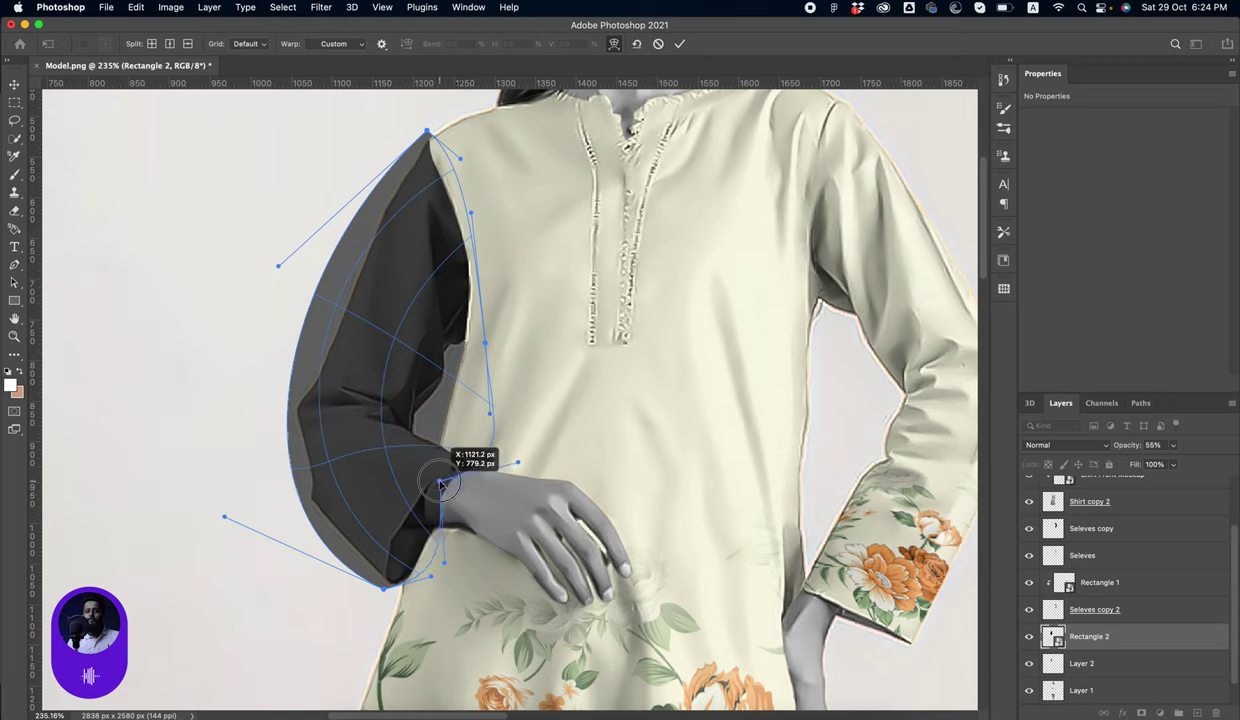
left_click_drag(517, 462, 510, 437)
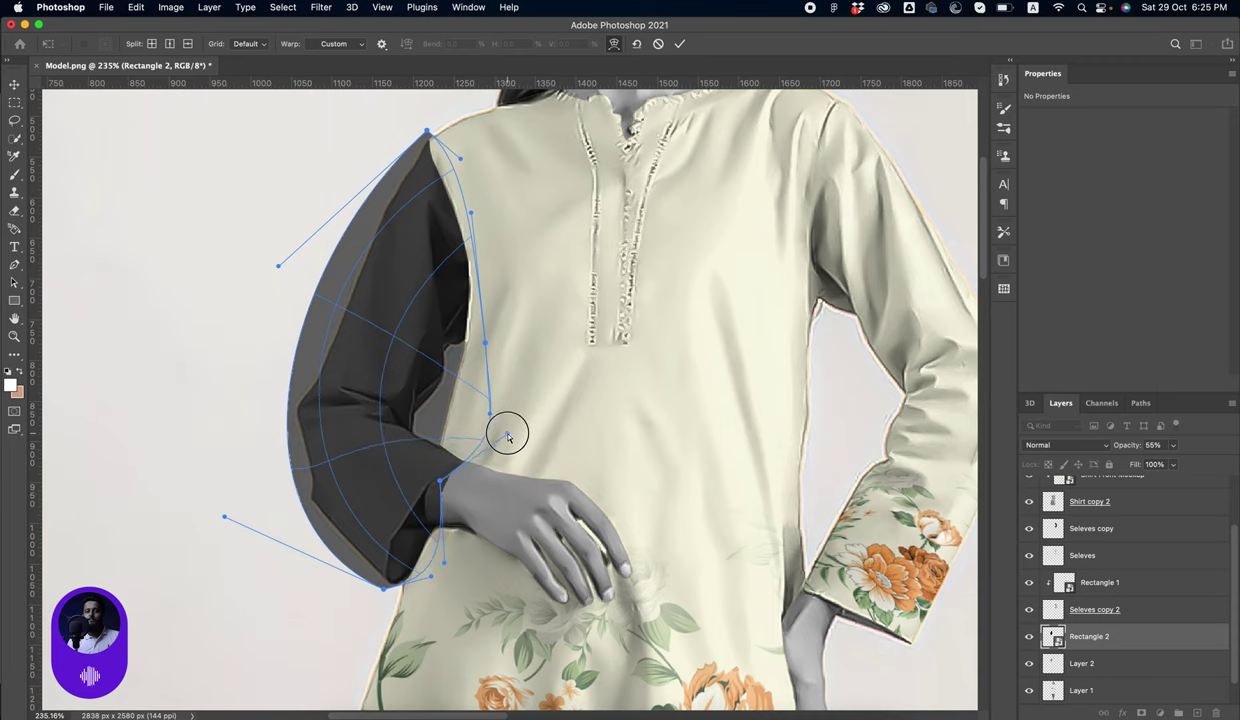
left_click_drag(440, 482, 450, 483)
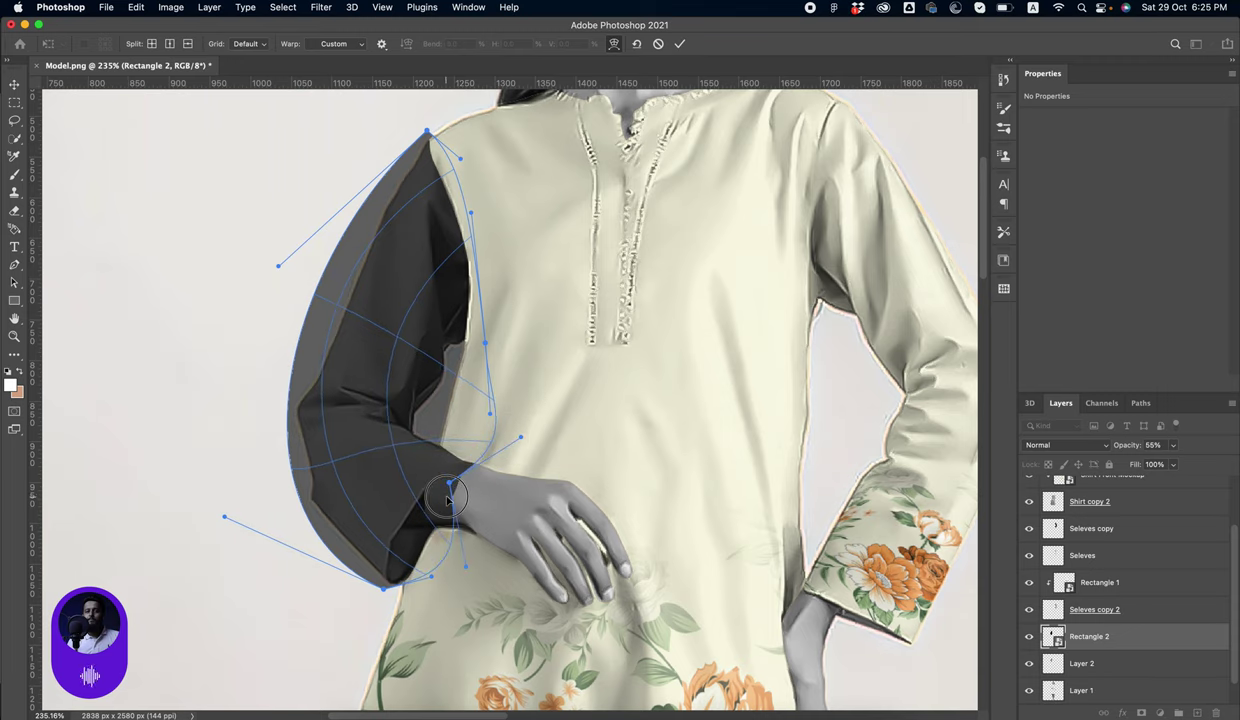
left_click_drag(517, 443, 504, 430)
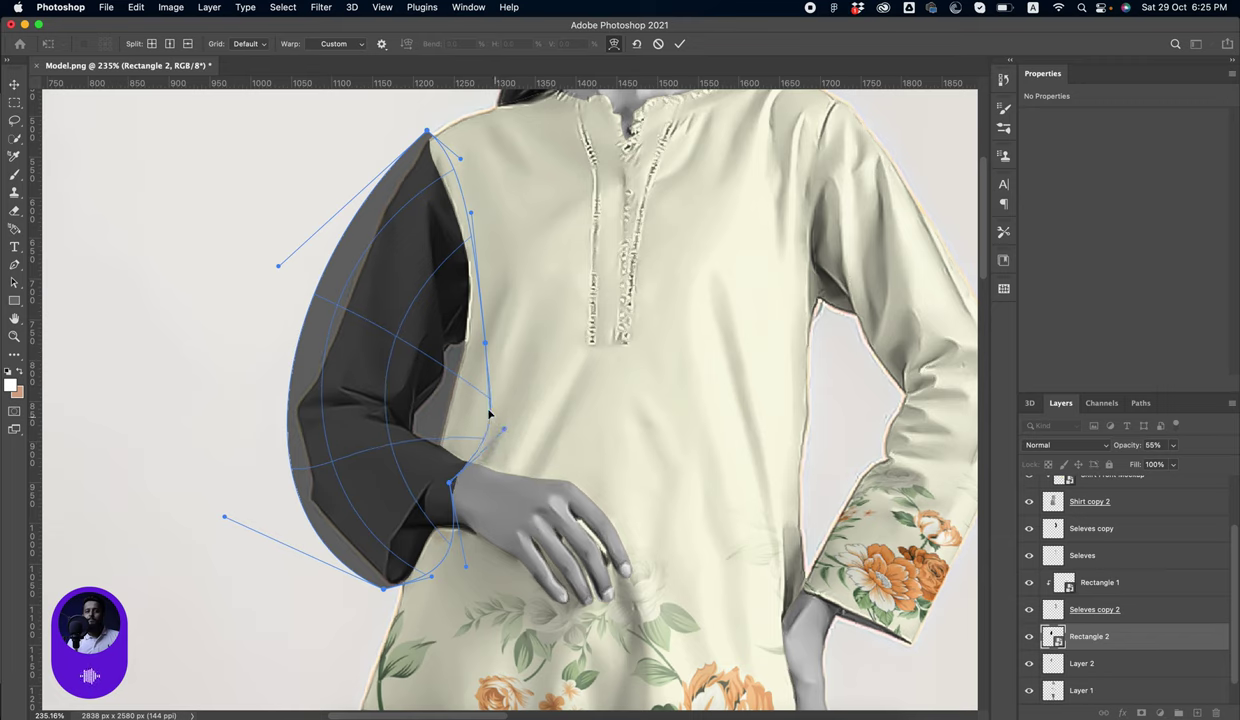
left_click_drag(468, 372, 432, 380)
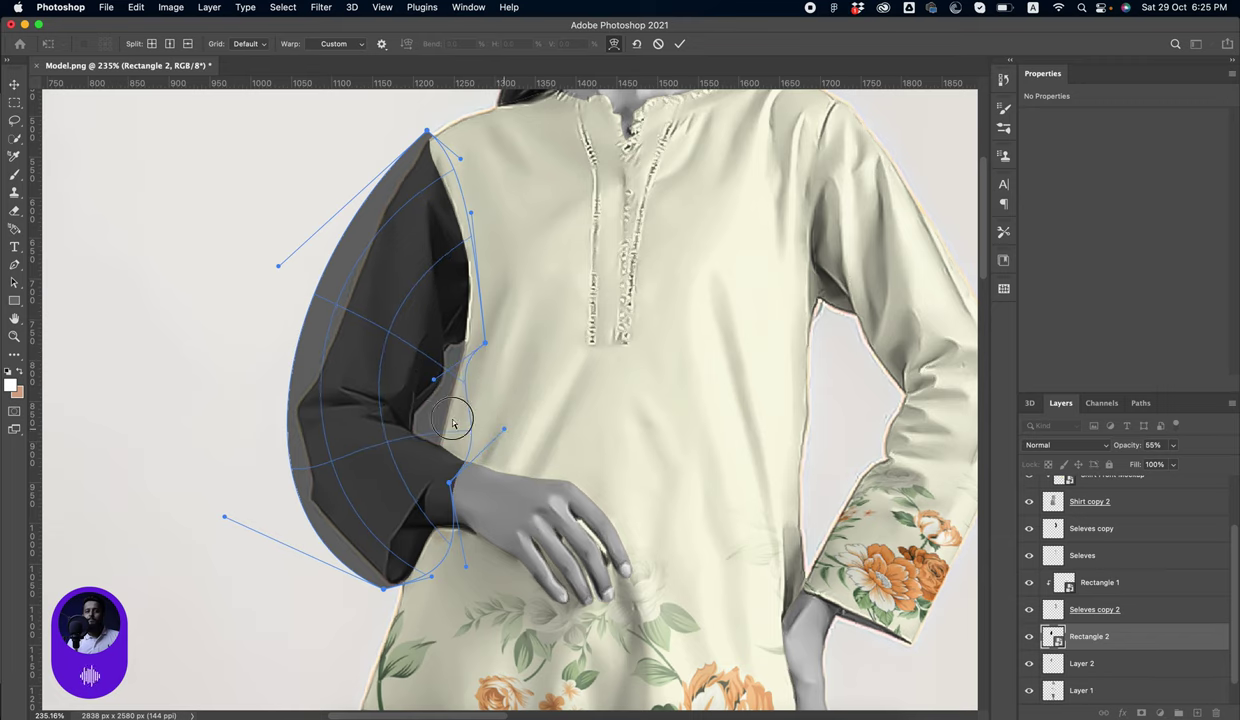
mouse_move(452, 424)
left_mouse_down()
mouse_move(448, 477)
mouse_move(476, 462)
left_mouse_up()
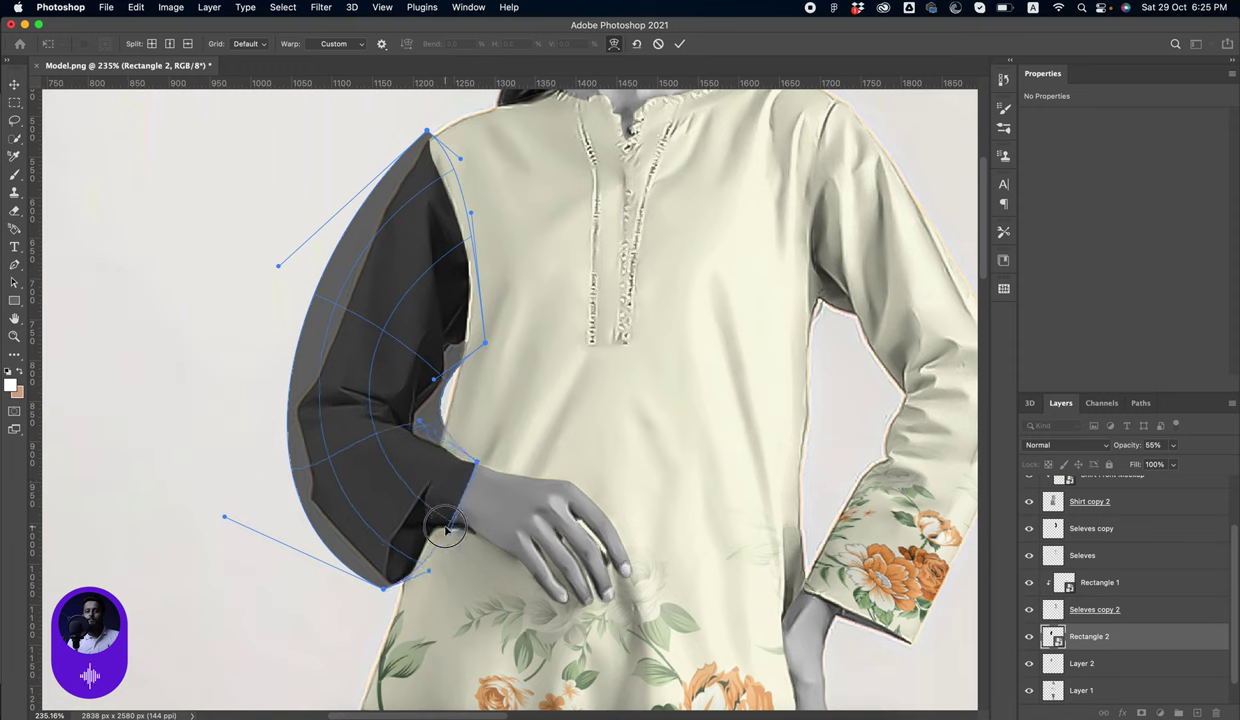
left_click_drag(446, 530, 444, 505)
left_click_drag(433, 421, 431, 418)
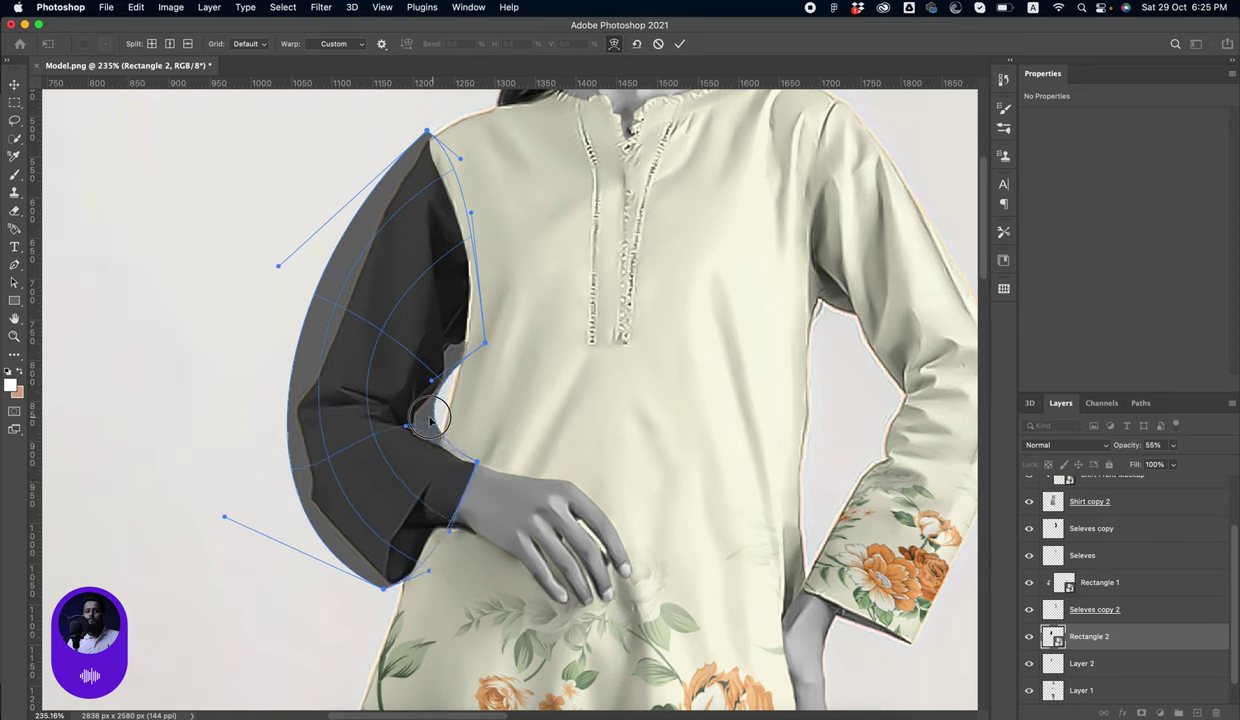
Commit the warp and clip Rectangle 2 to the sleeve at 100% opacity
key("Return")
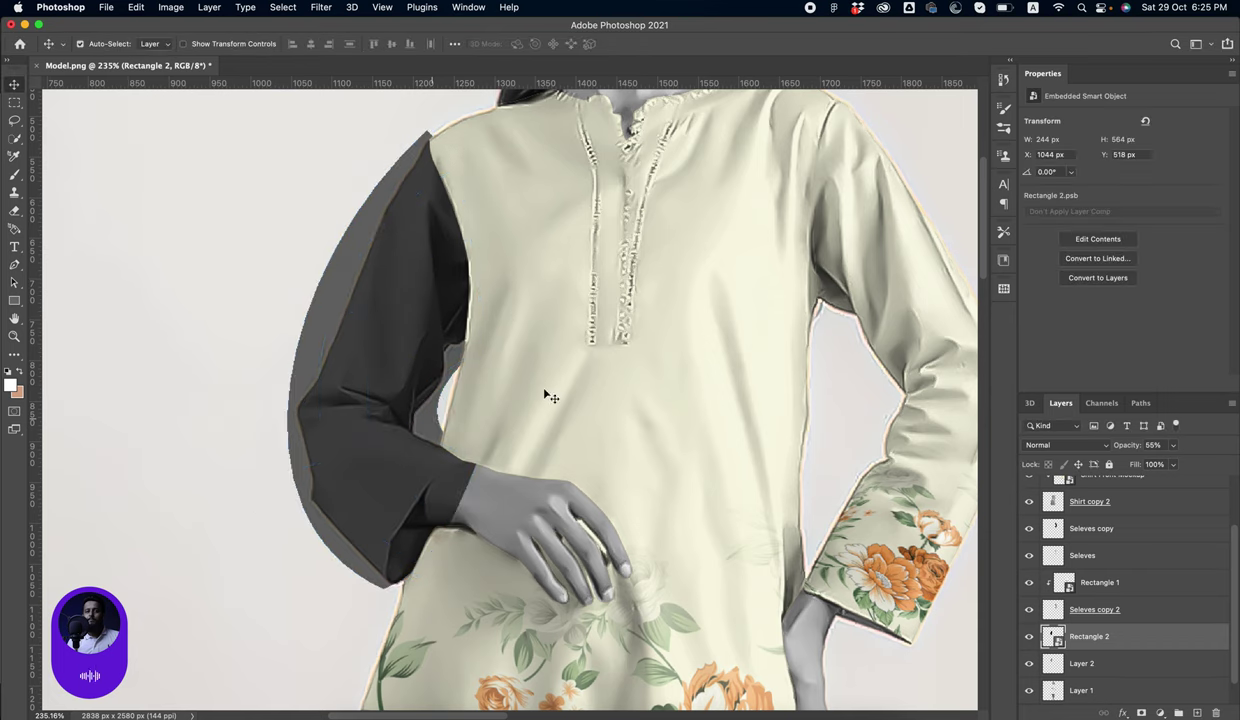
scroll(1137, 649, "down", 1)
right_click(1135, 612)
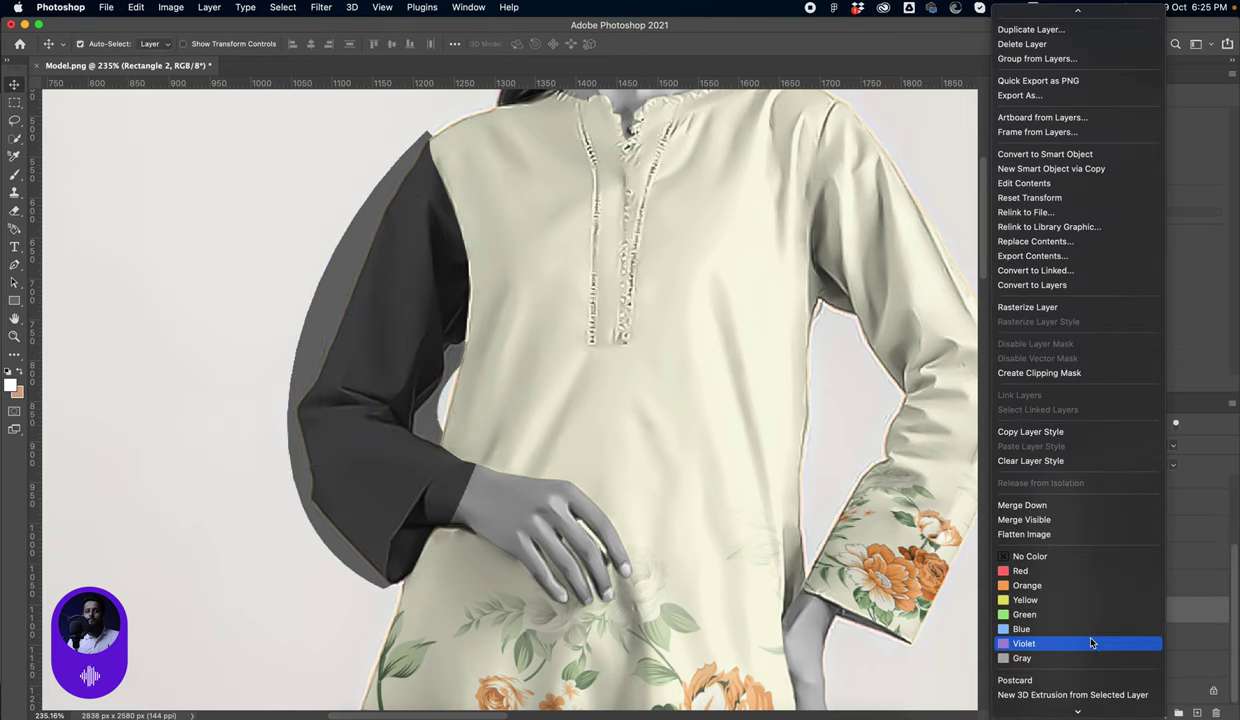
left_click(1071, 373)
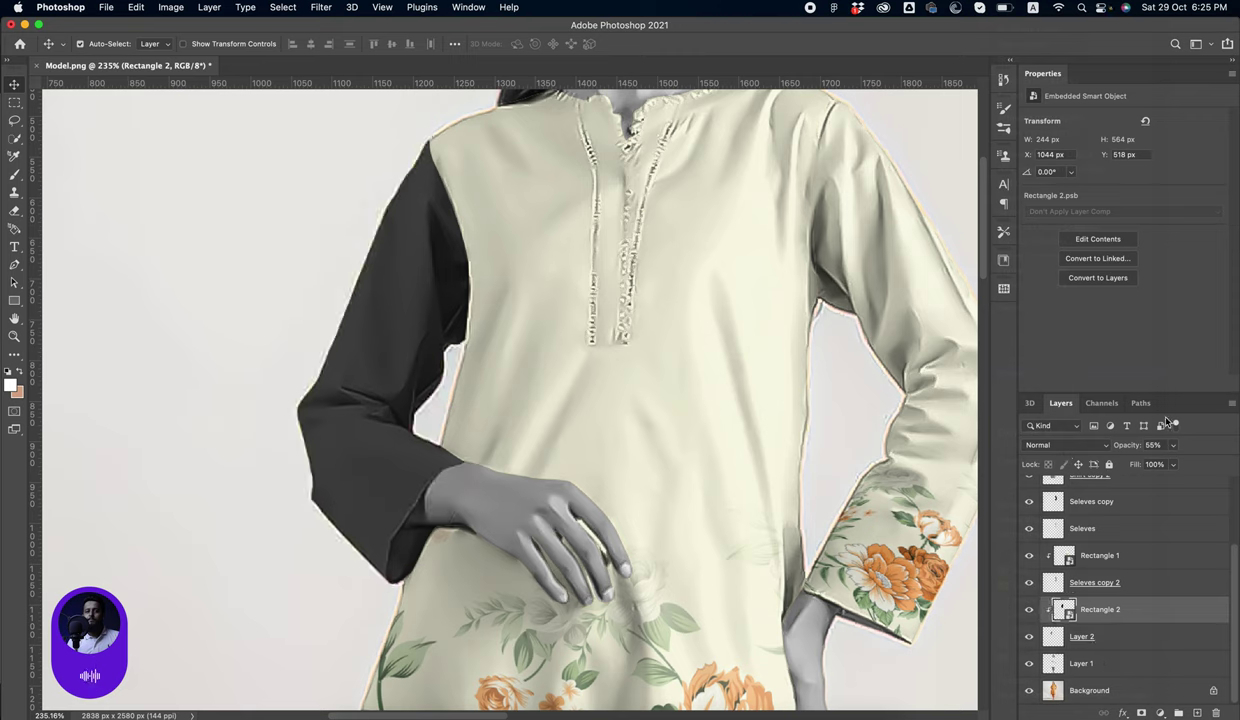
left_click(1173, 447)
left_click_drag(1184, 467, 1208, 467)
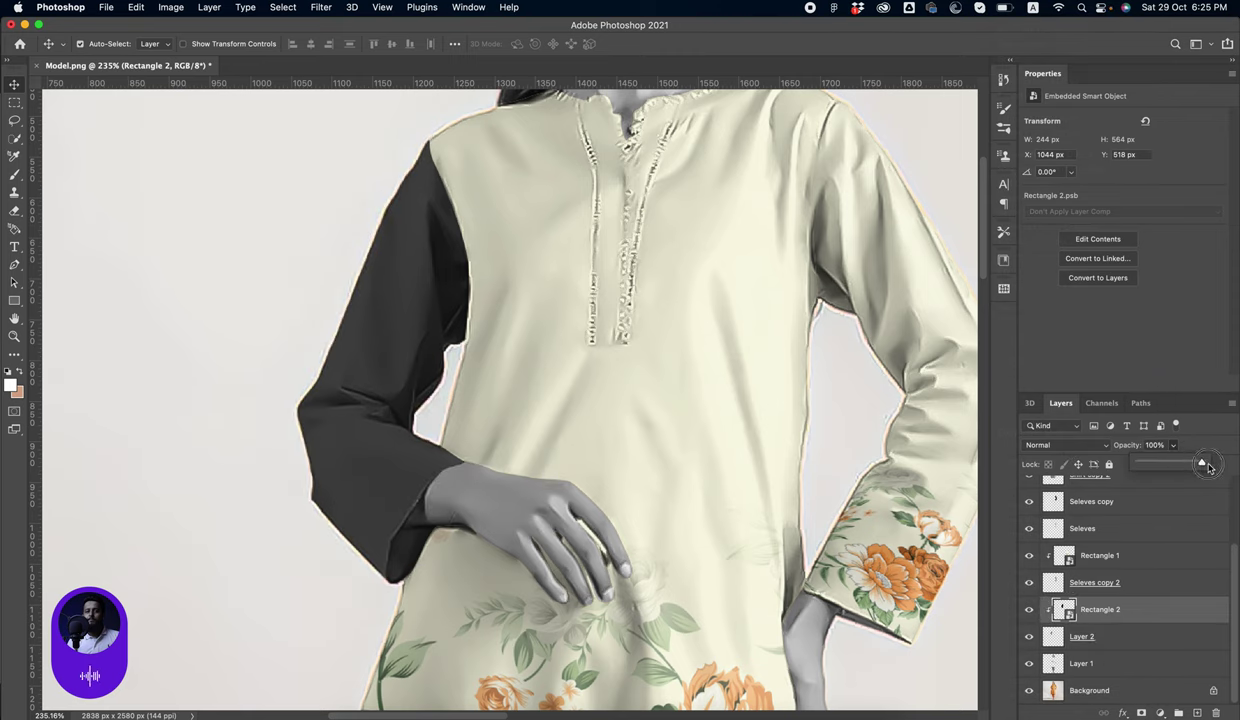
left_click(837, 483)
Open Rectangle 2's smart object contents for editing
left_click(277, 330)
scroll(490, 330, "down", 3)
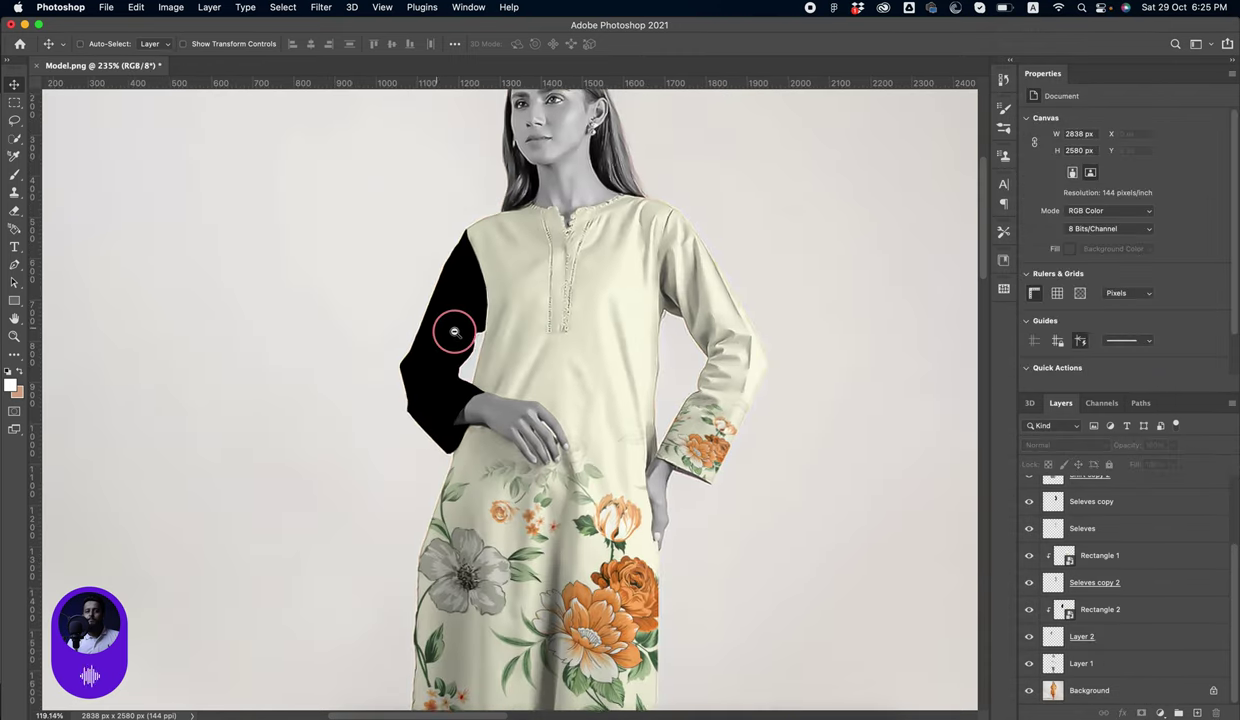
left_click(437, 320)
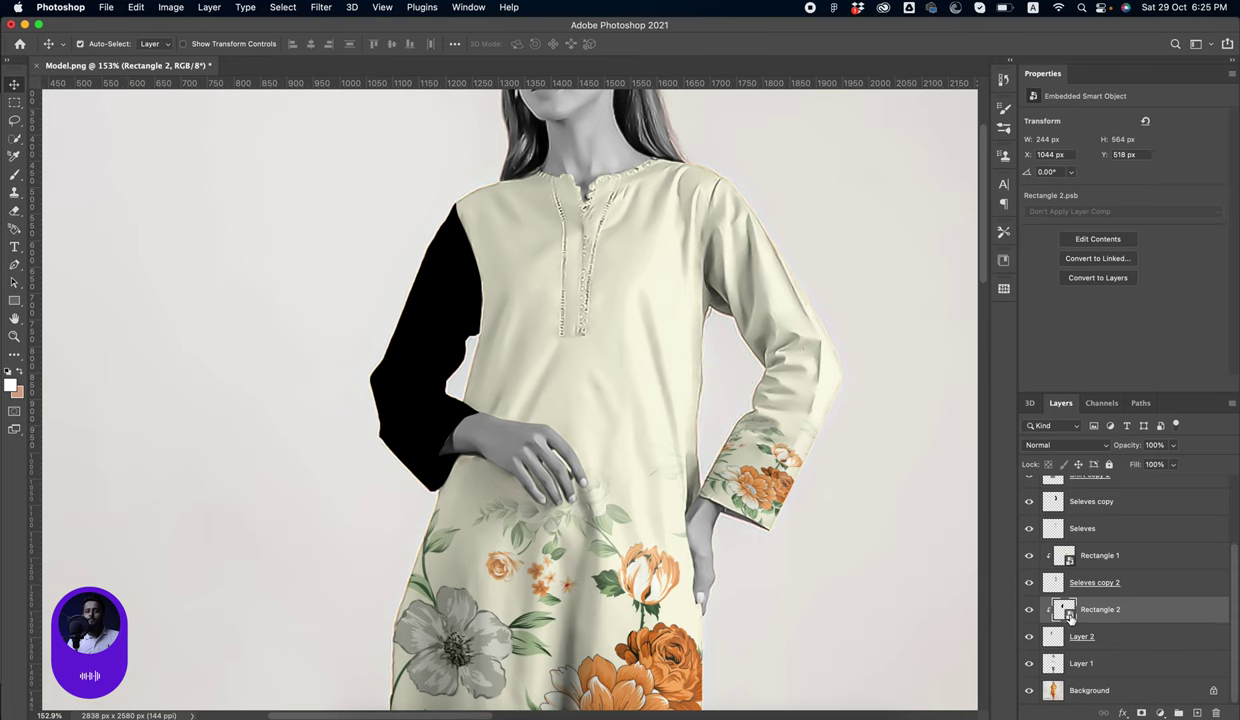
double_click(1069, 617)
Place Cloth Pattern.jpeg into Rectangle 2.psb, enlarged over the lower part
left_click(360, 706)
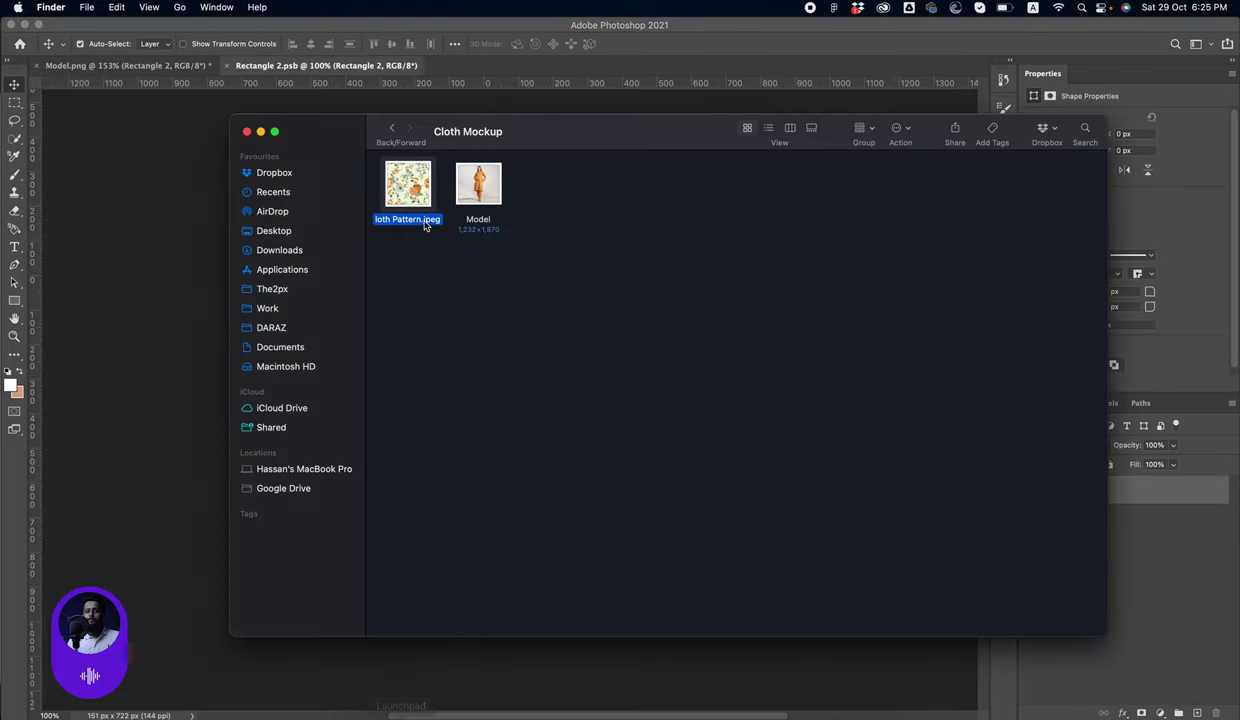
left_click_drag(424, 226, 414, 440)
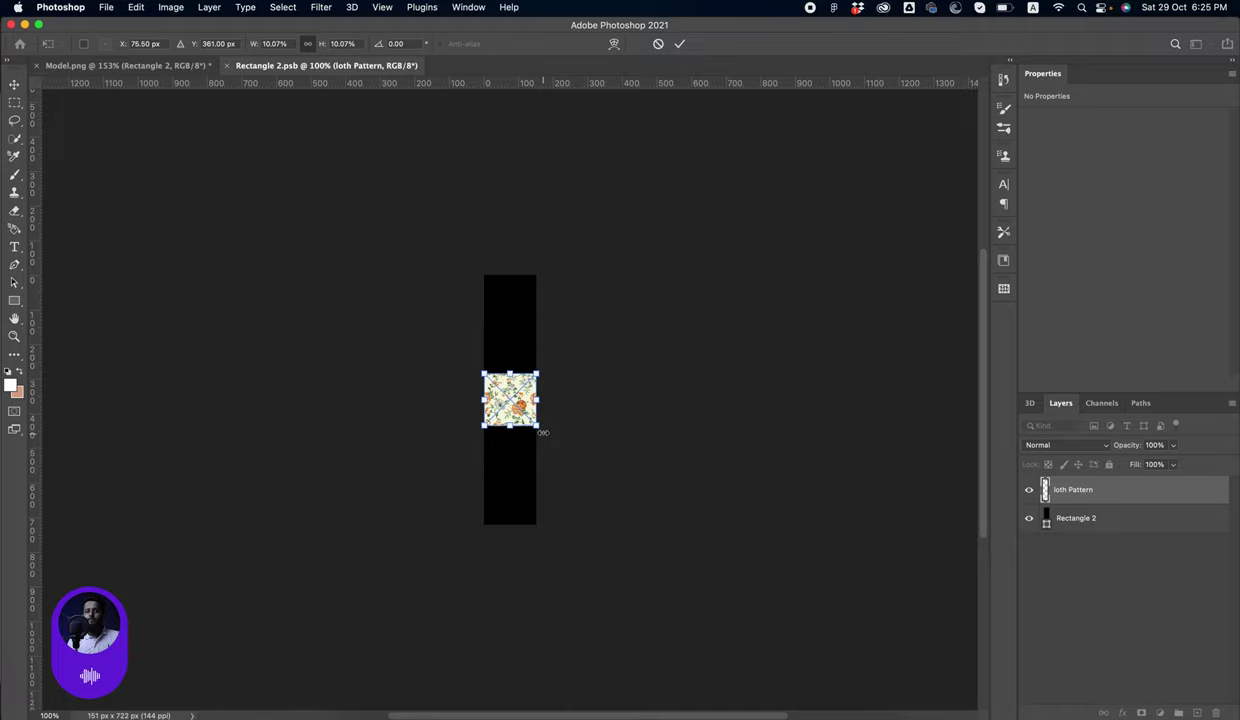
left_click_drag(542, 432, 536, 424)
key("Escape")
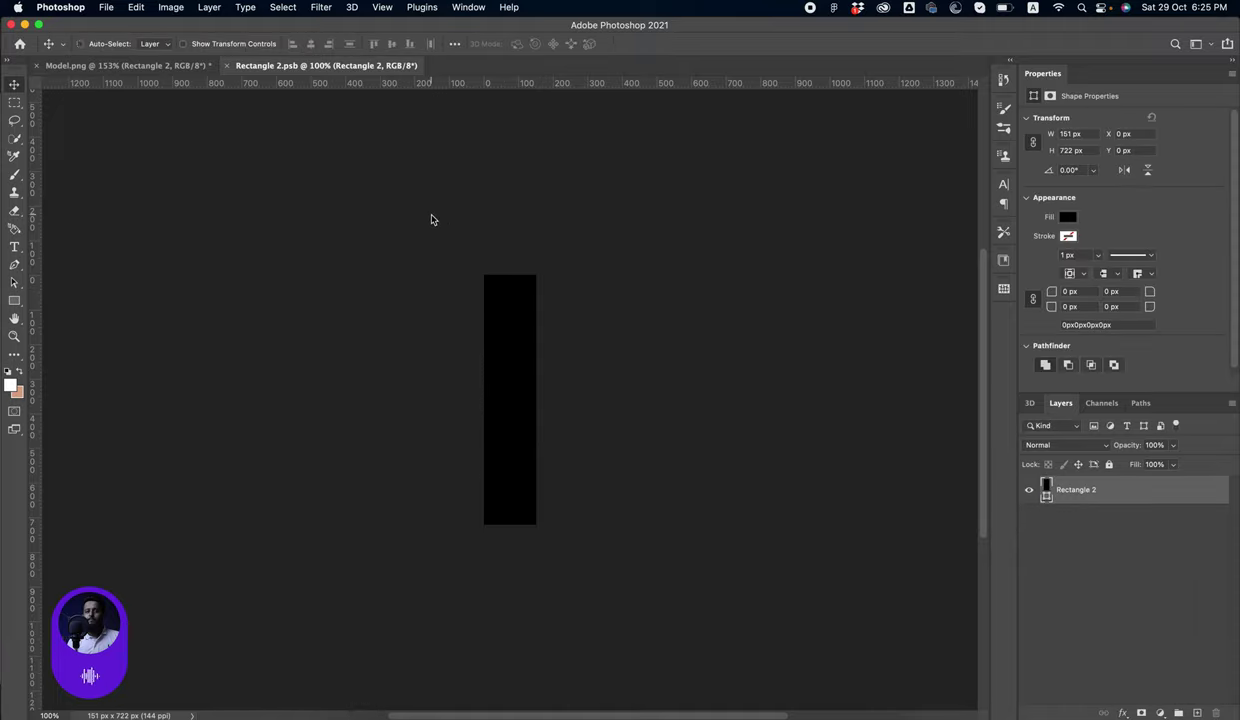
left_click_drag(529, 522, 533, 518)
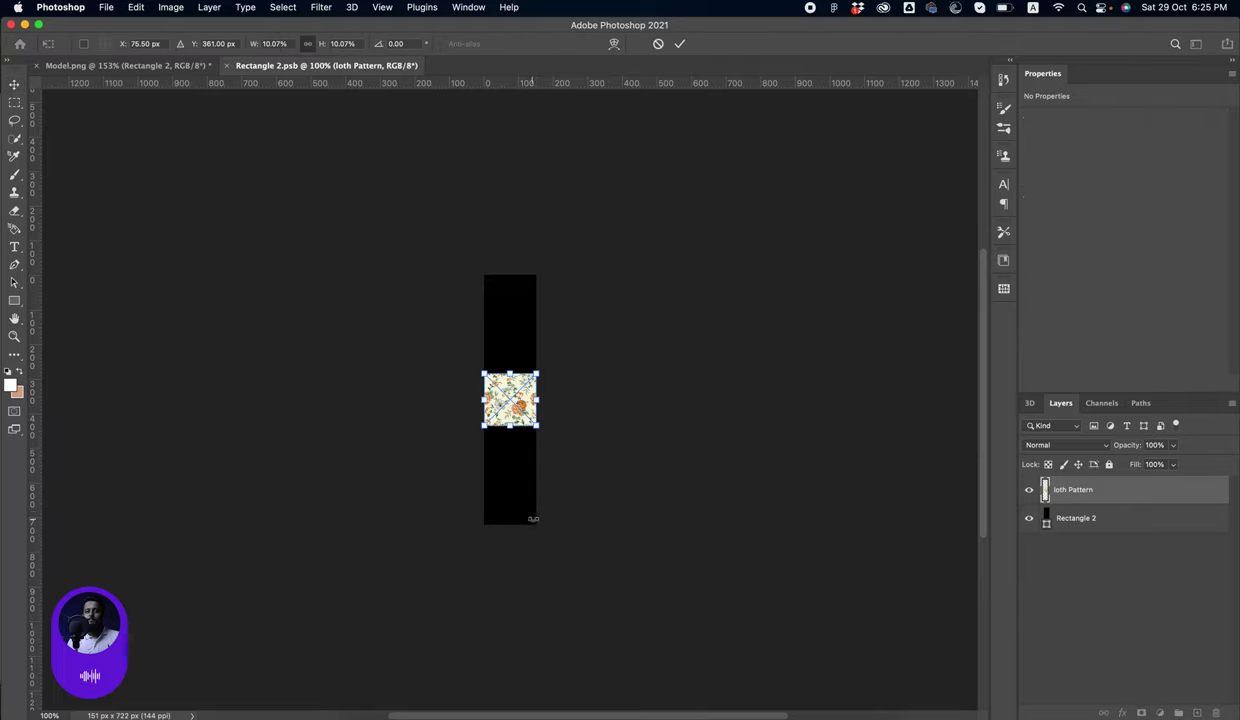
mouse_move(551, 434)
left_mouse_down()
mouse_move(556, 450)
mouse_move(525, 480)
left_mouse_up()
scroll(525, 478, "up", 5)
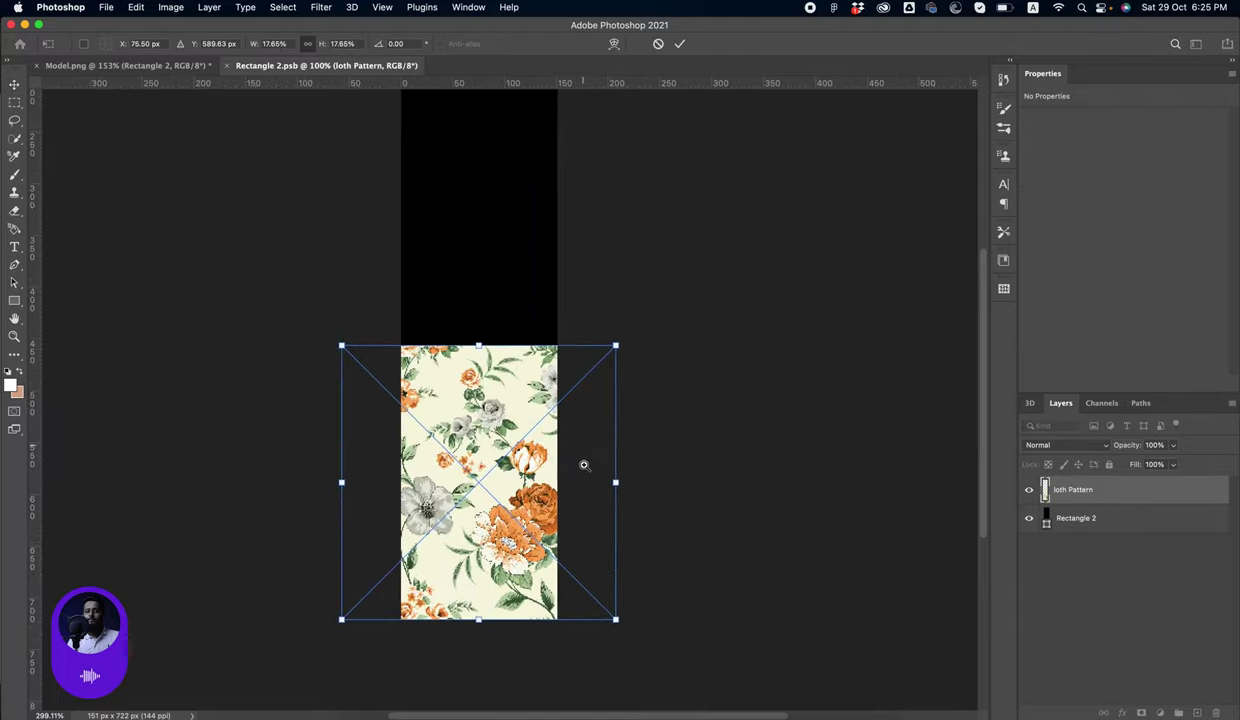
key("Return")
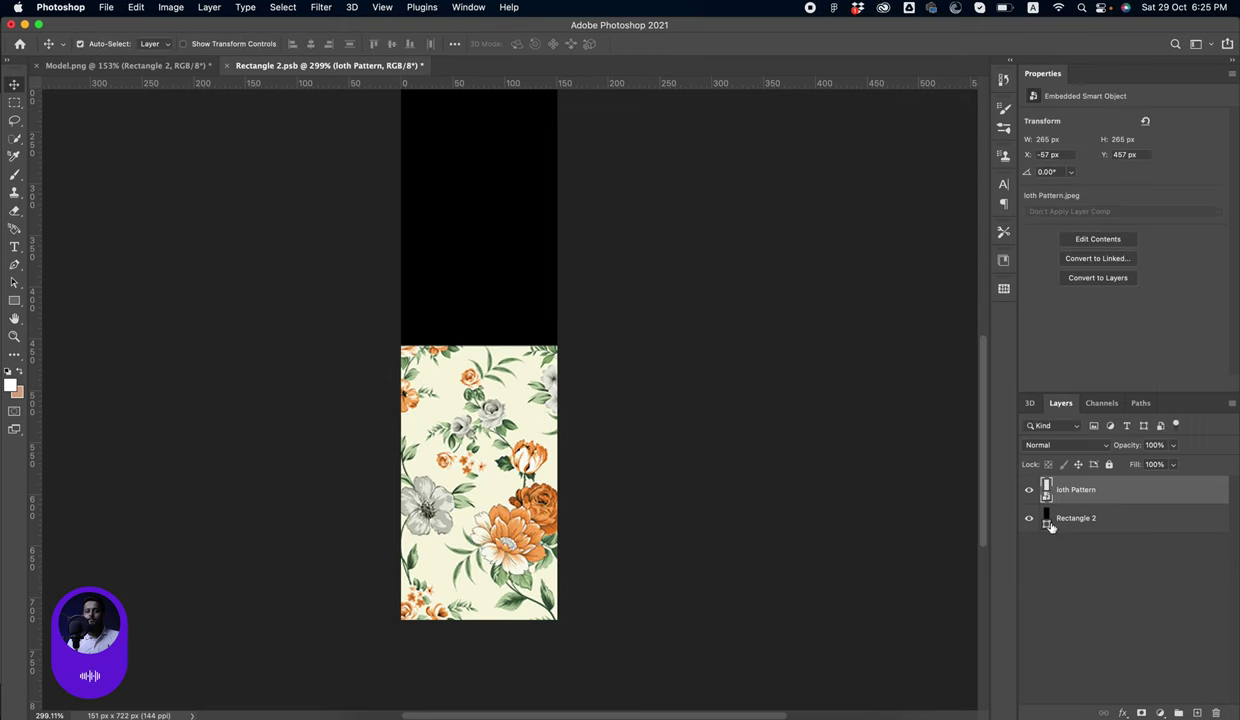
Fill the rectangle with the pattern's cream colour and gradient-mask the pattern's top edge
double_click(1047, 521)
left_click(460, 348)
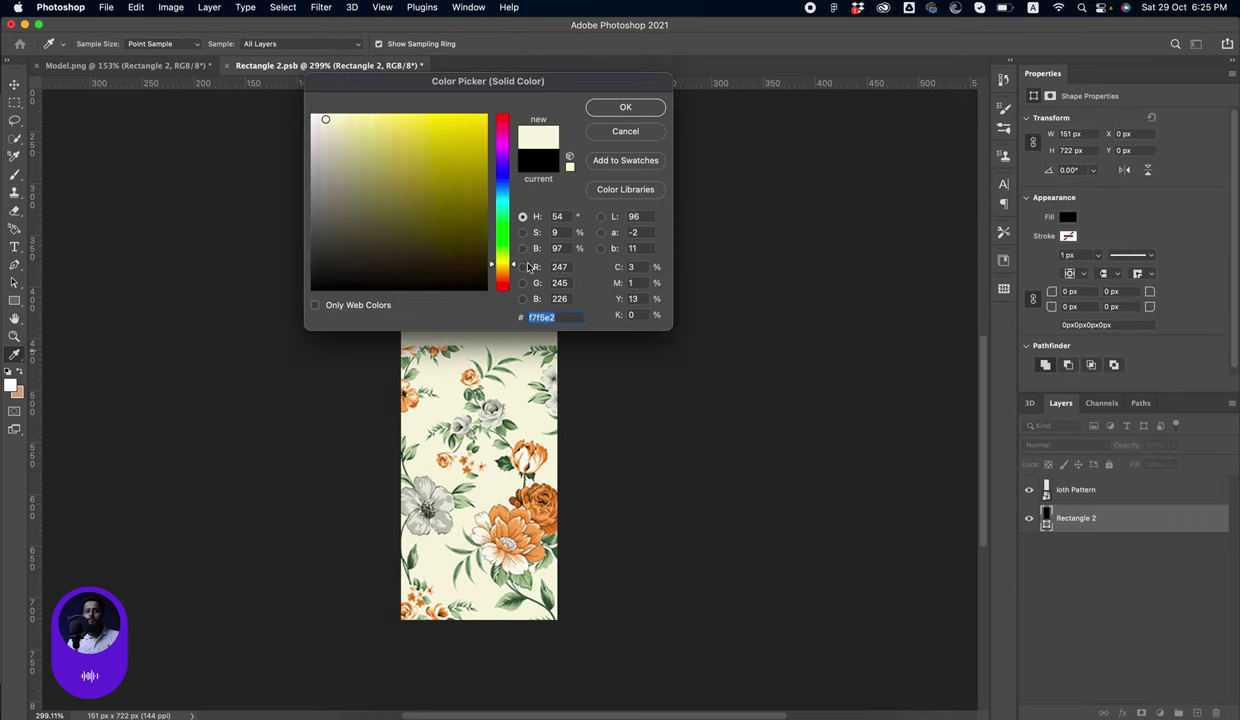
left_click(627, 112)
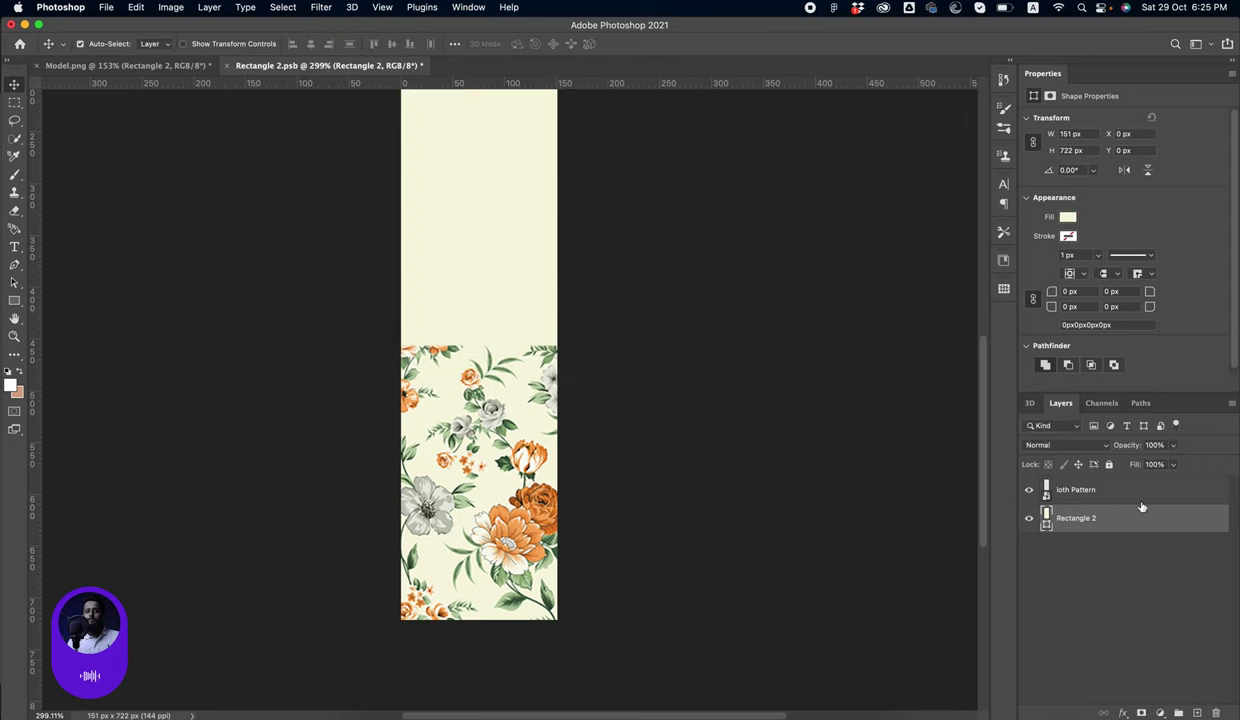
left_click(1106, 491)
left_click(1140, 710)
key("g")
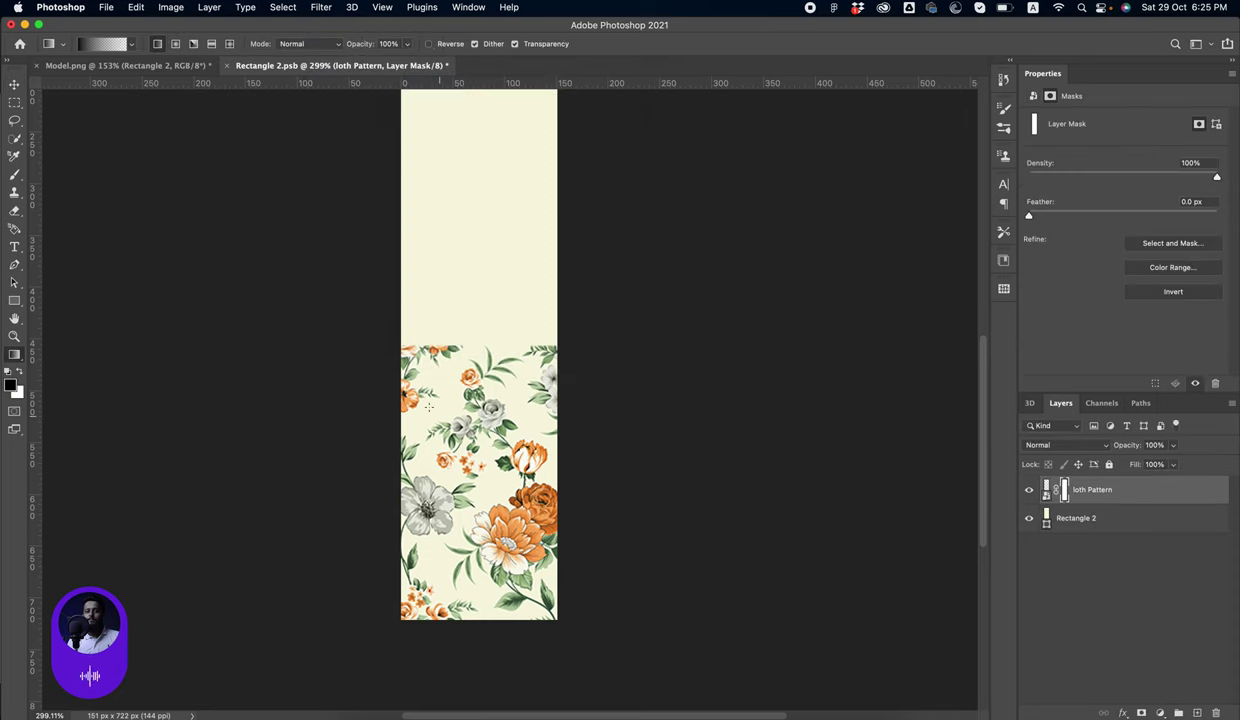
left_click_drag(471, 340, 457, 437)
key("v")
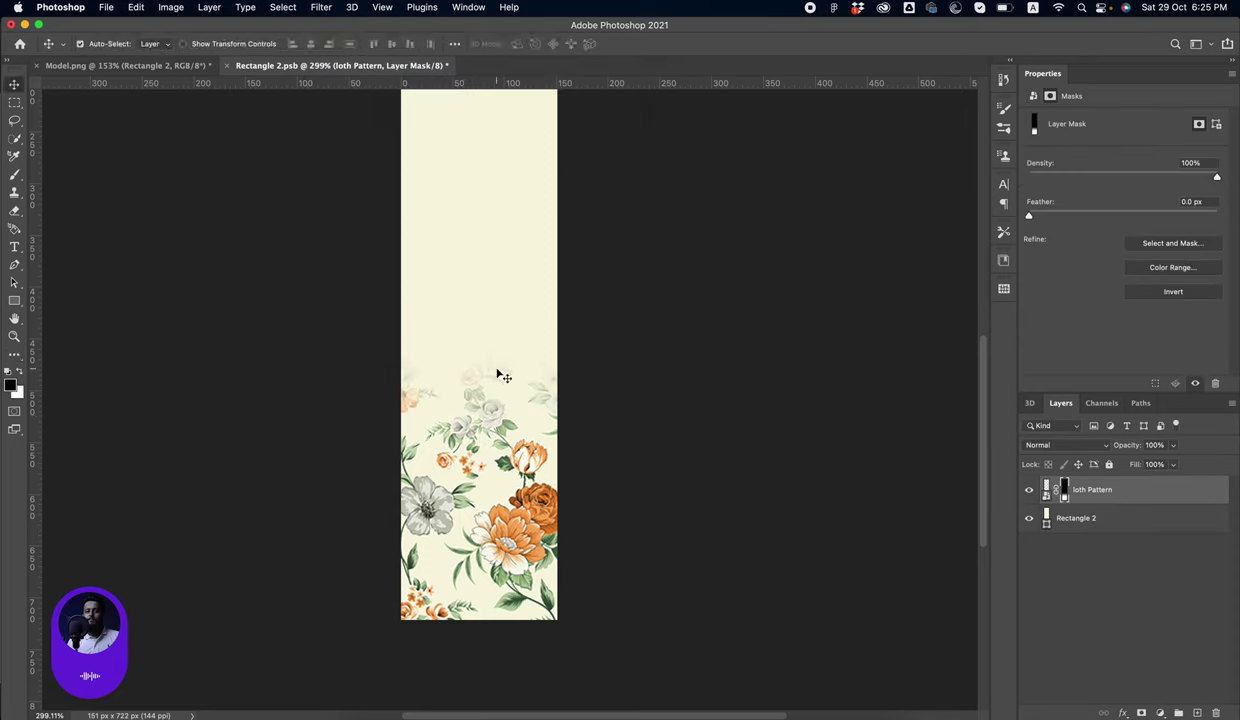
Save and close Rectangle 2.psb to return to the model
key("super+s")
key("super+w")
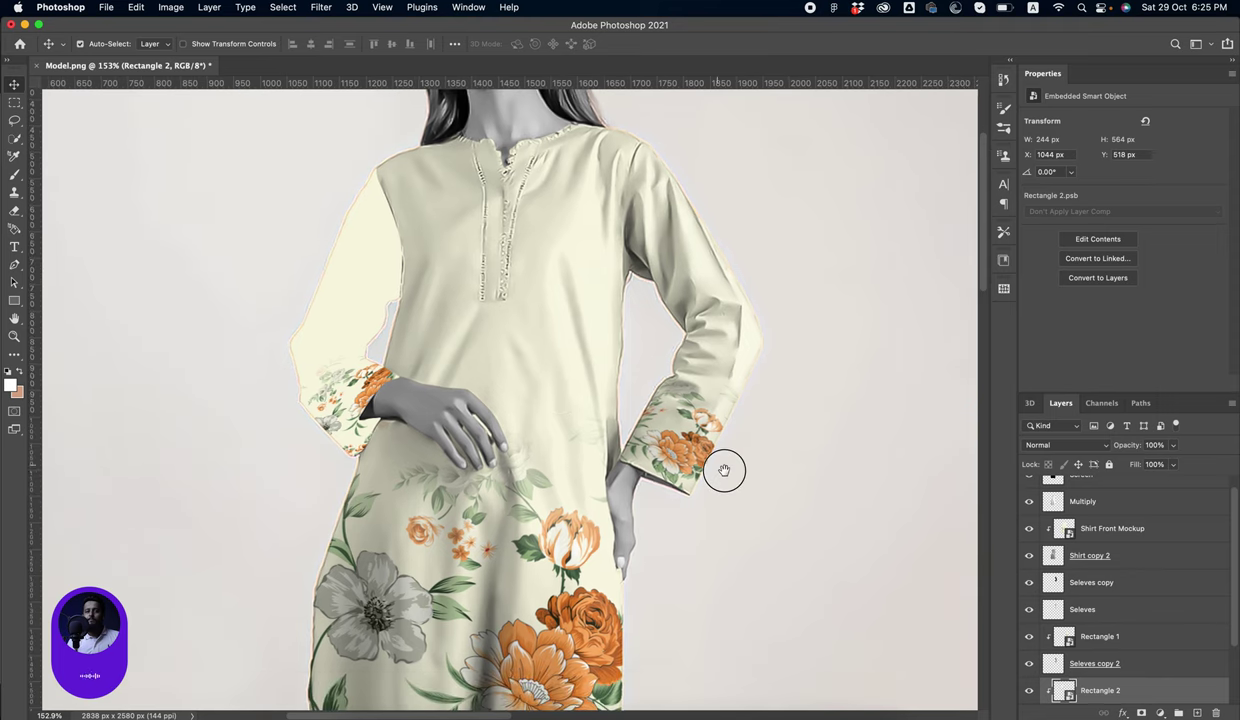
scroll(1125, 684, "down", 2)
Duplicate Layer 2 twice and move Layer 2 and a copy above Rectangle 2
left_click(1111, 657)
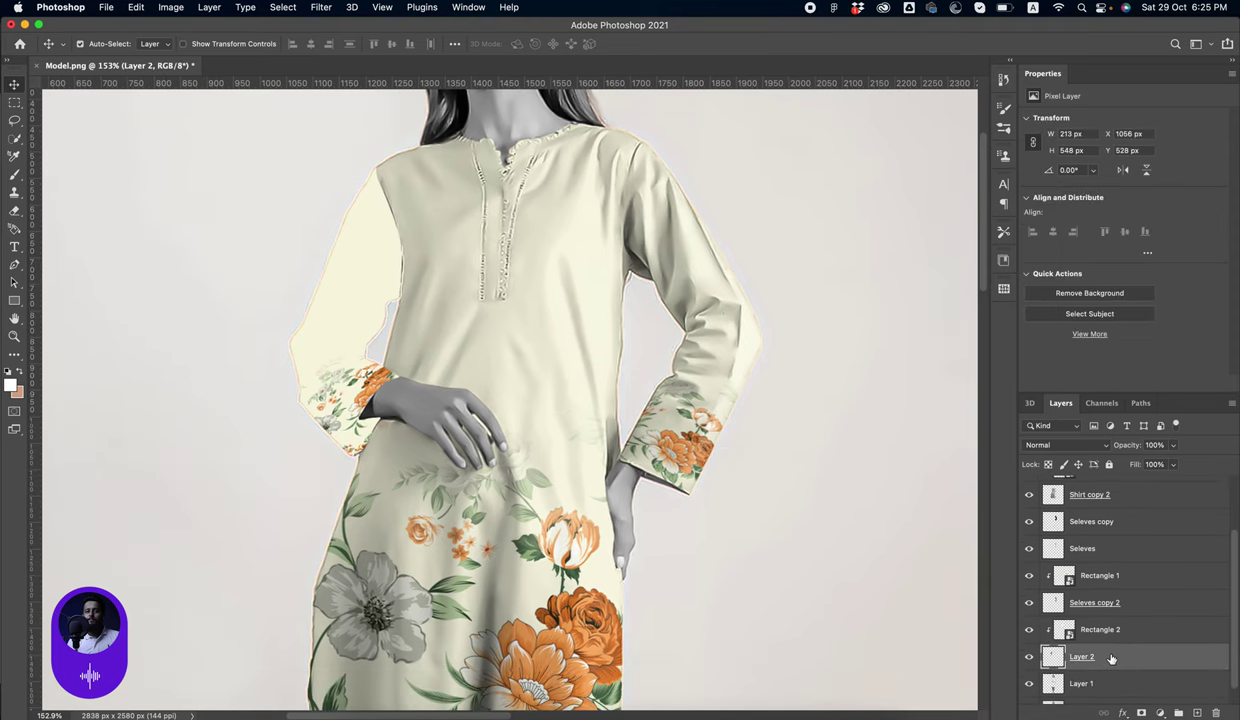
key("ctrl+j")
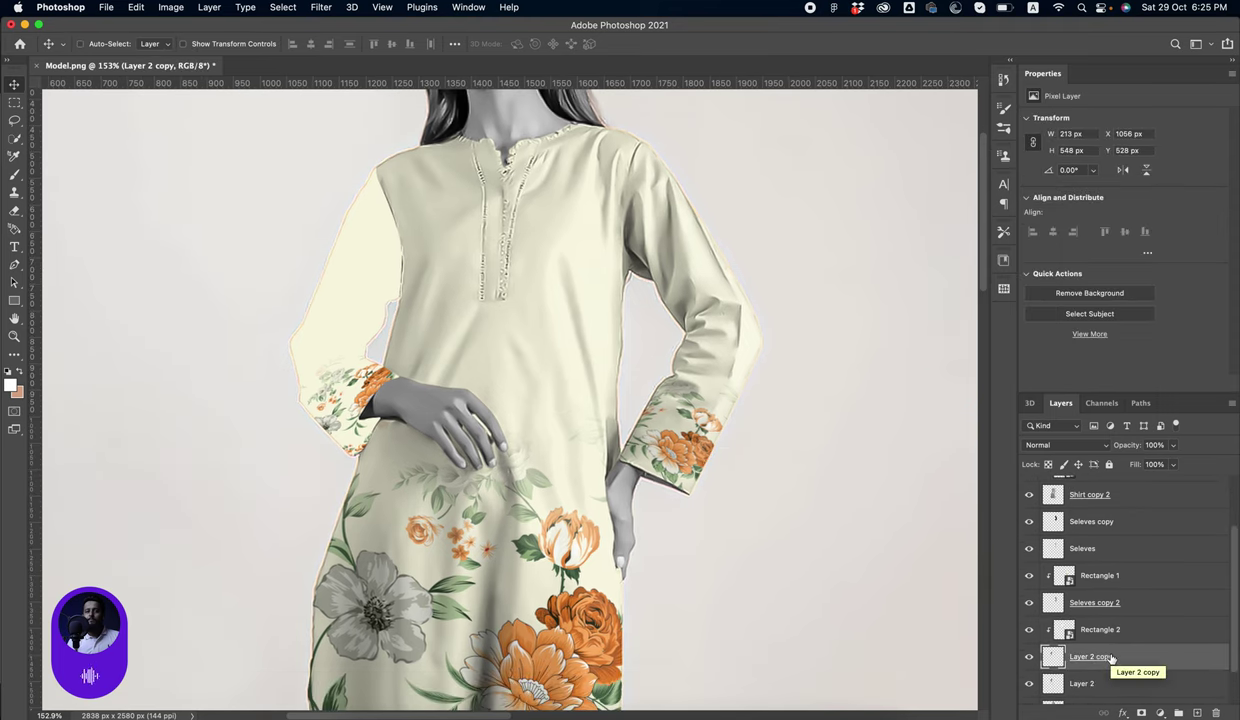
key("ctrl+j")
scroll(1111, 657, "down", 2)
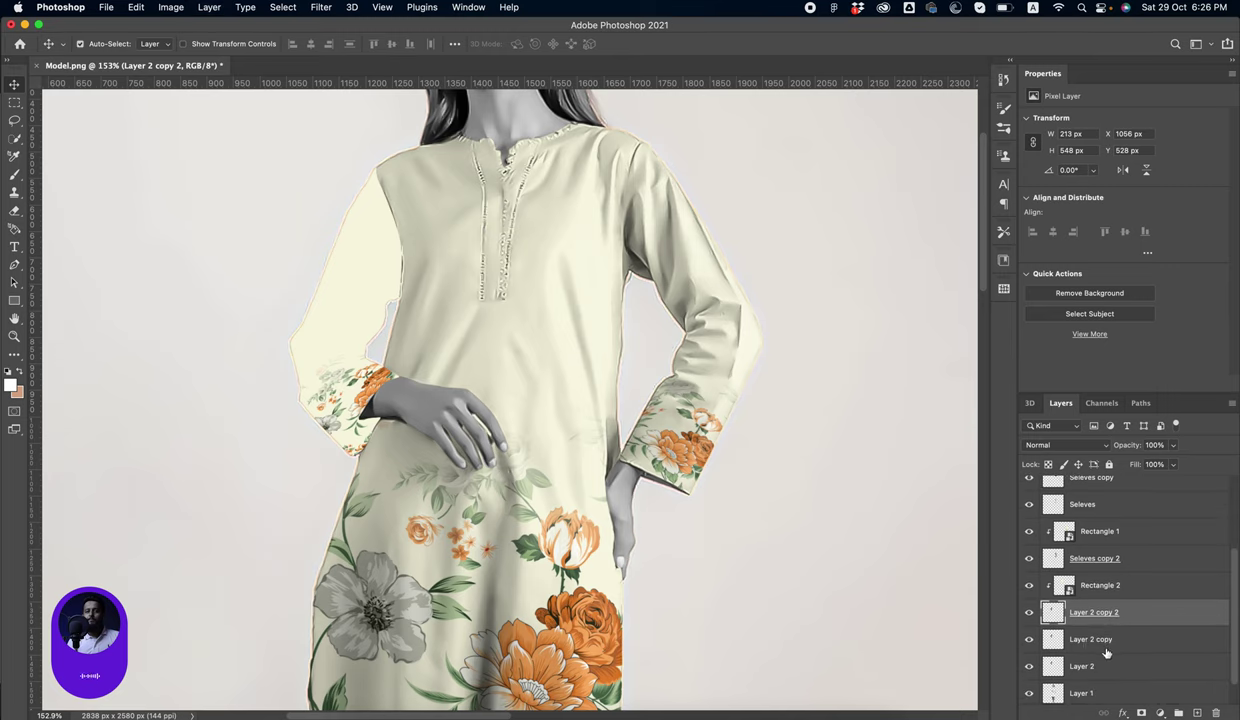
left_click(1107, 655, "shift")
left_click_drag(1107, 655, 1095, 577)
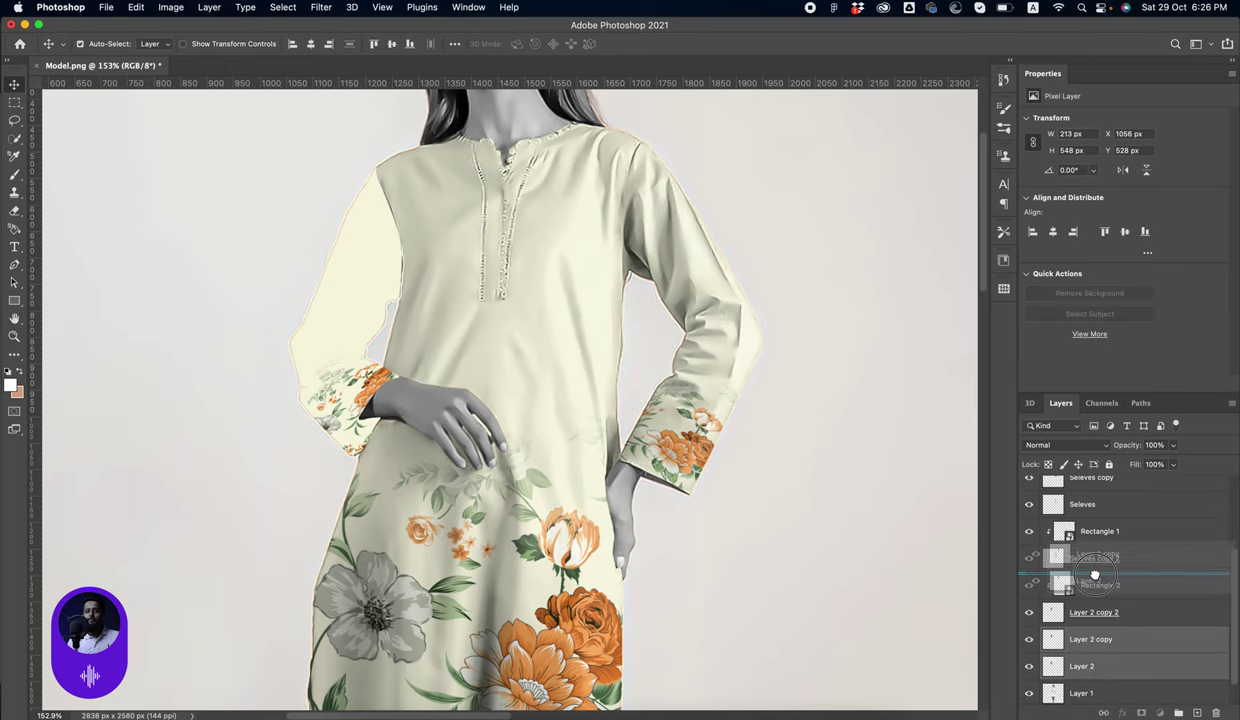
scroll(465, 415, "up", 1)
scroll(465, 415, "right", 1)
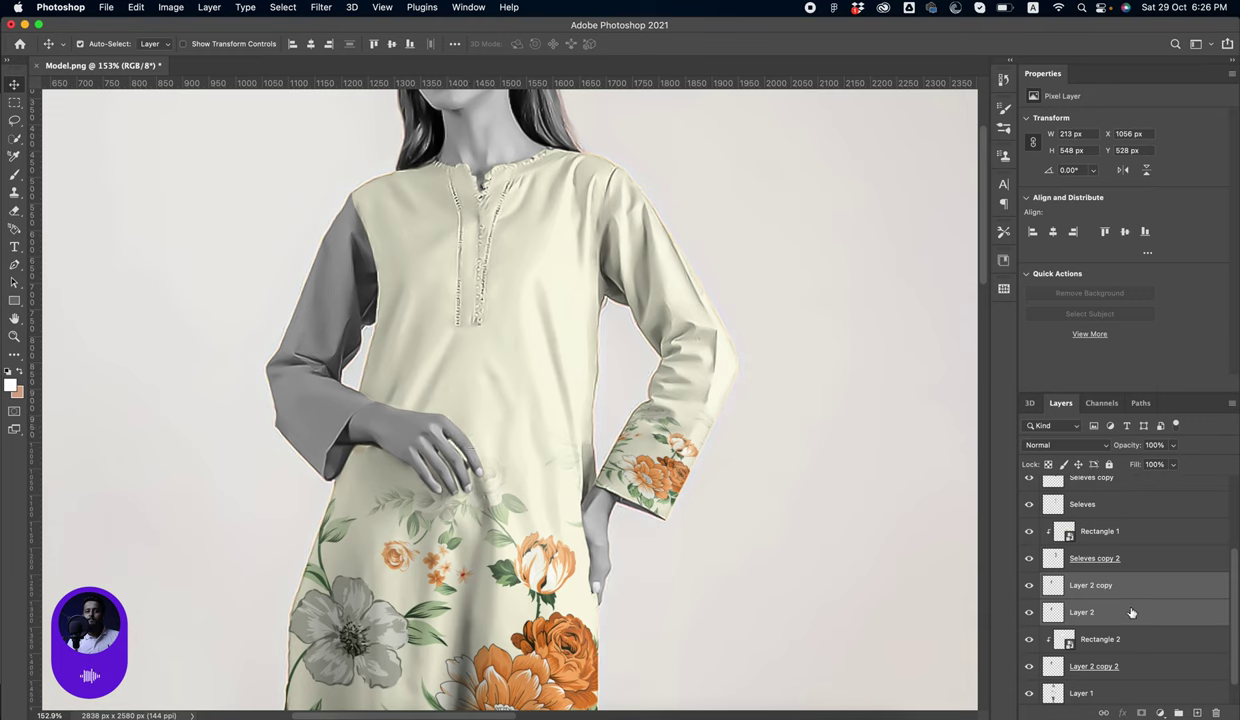
Set Layer 2 to Multiply and brighten its shading with Levels
left_click(1128, 615)
left_click(1073, 445)
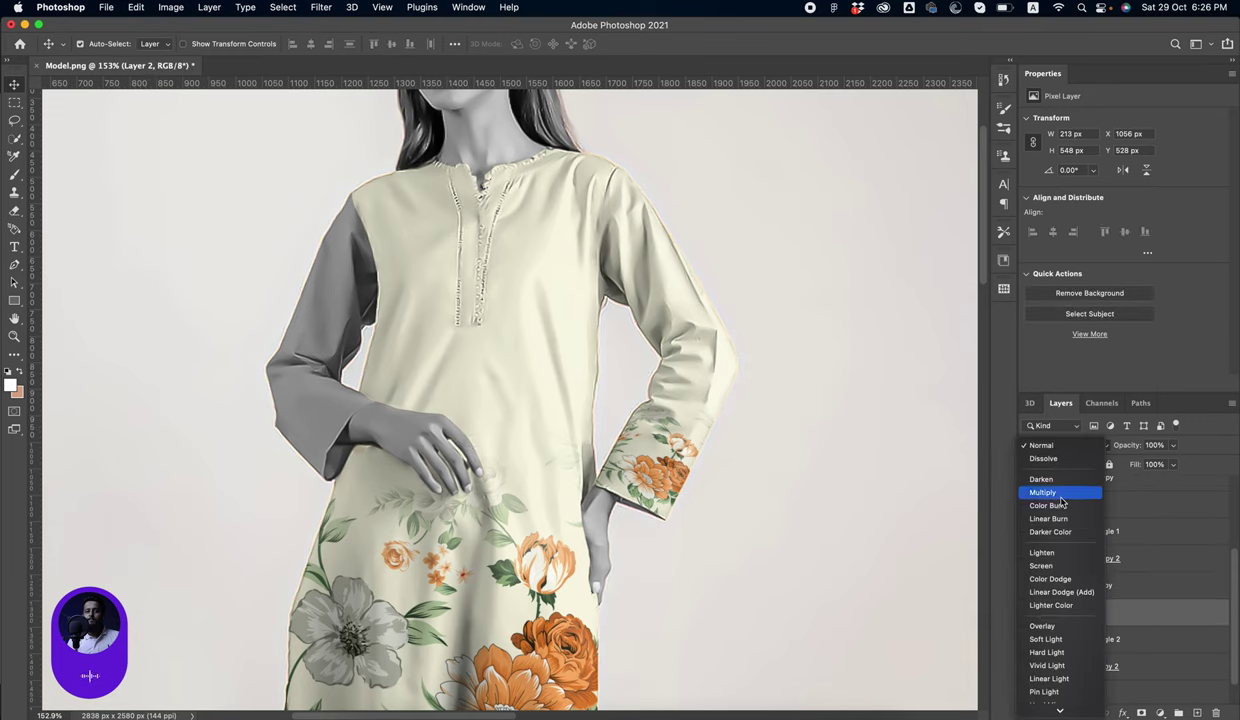
key("Return")
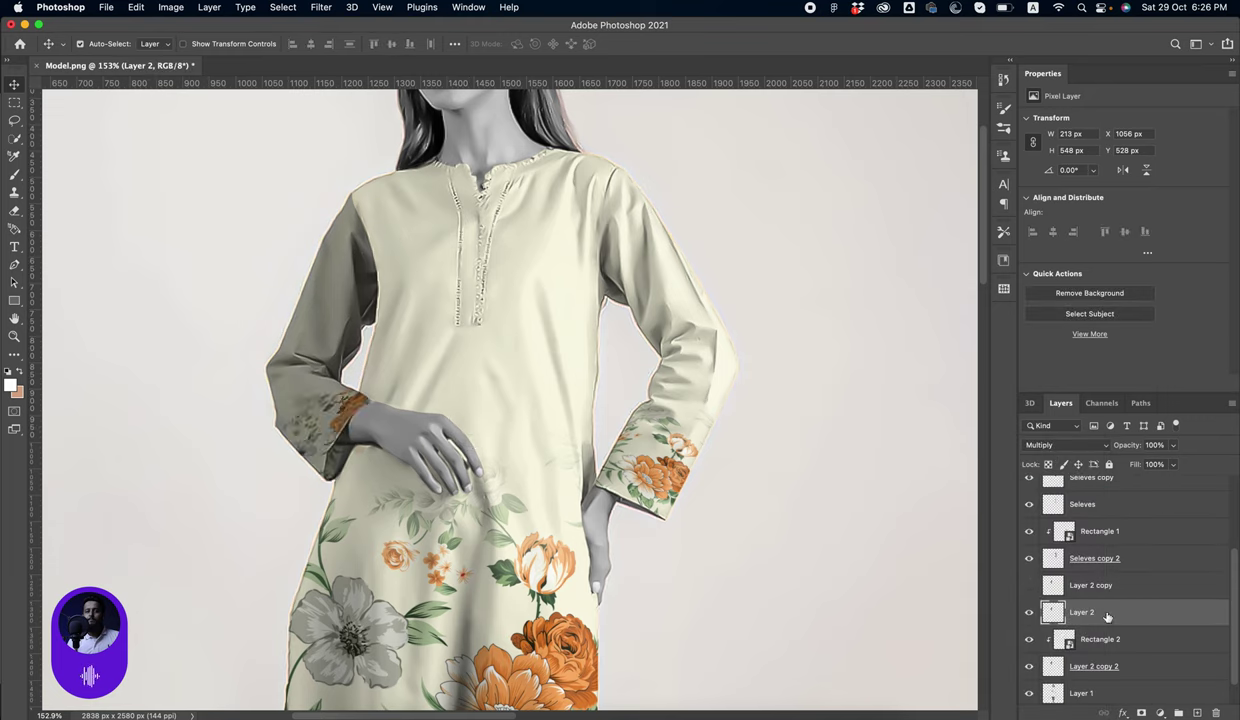
key("ctrl+l")
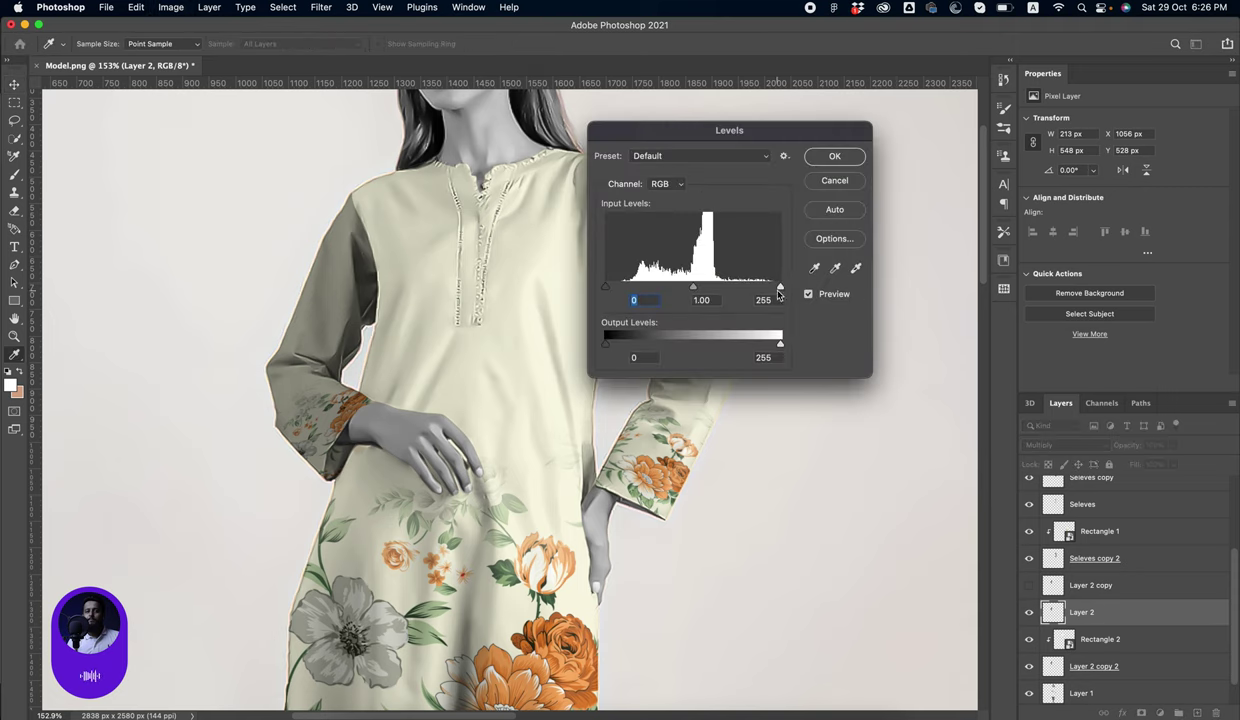
mouse_move(779, 287)
left_mouse_down()
mouse_move(705, 290)
mouse_move(717, 290)
left_mouse_up()
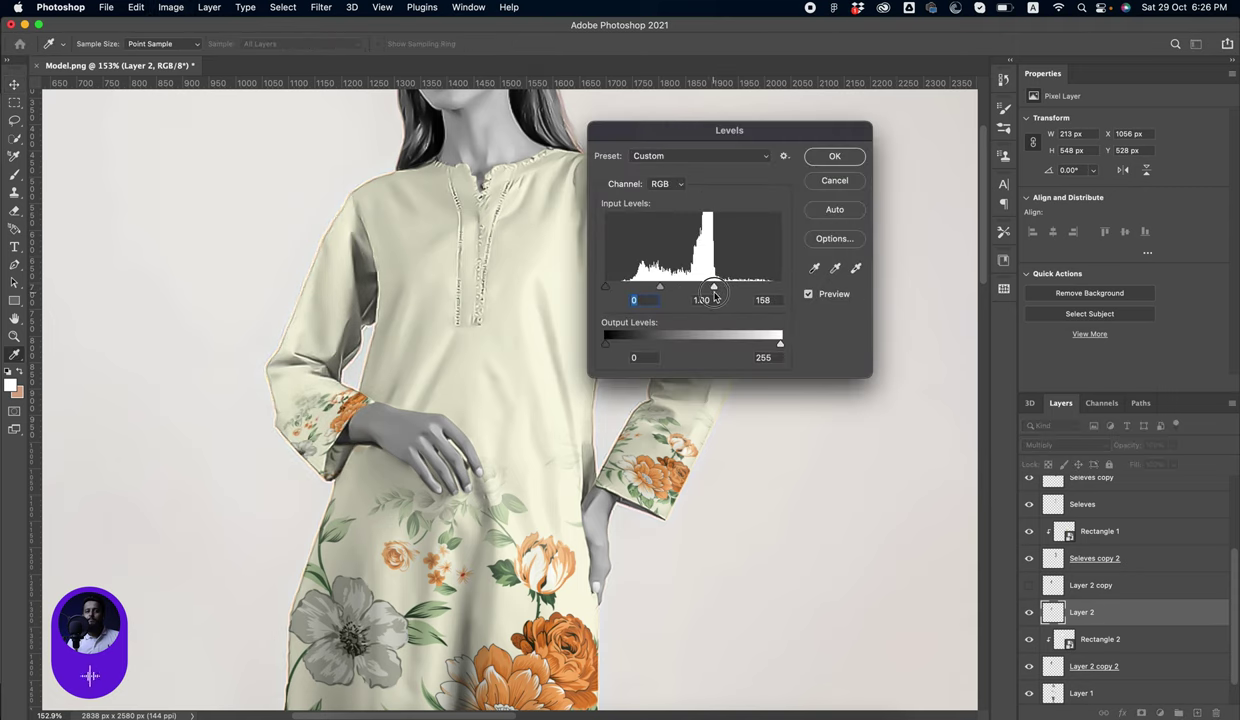
left_click(834, 156)
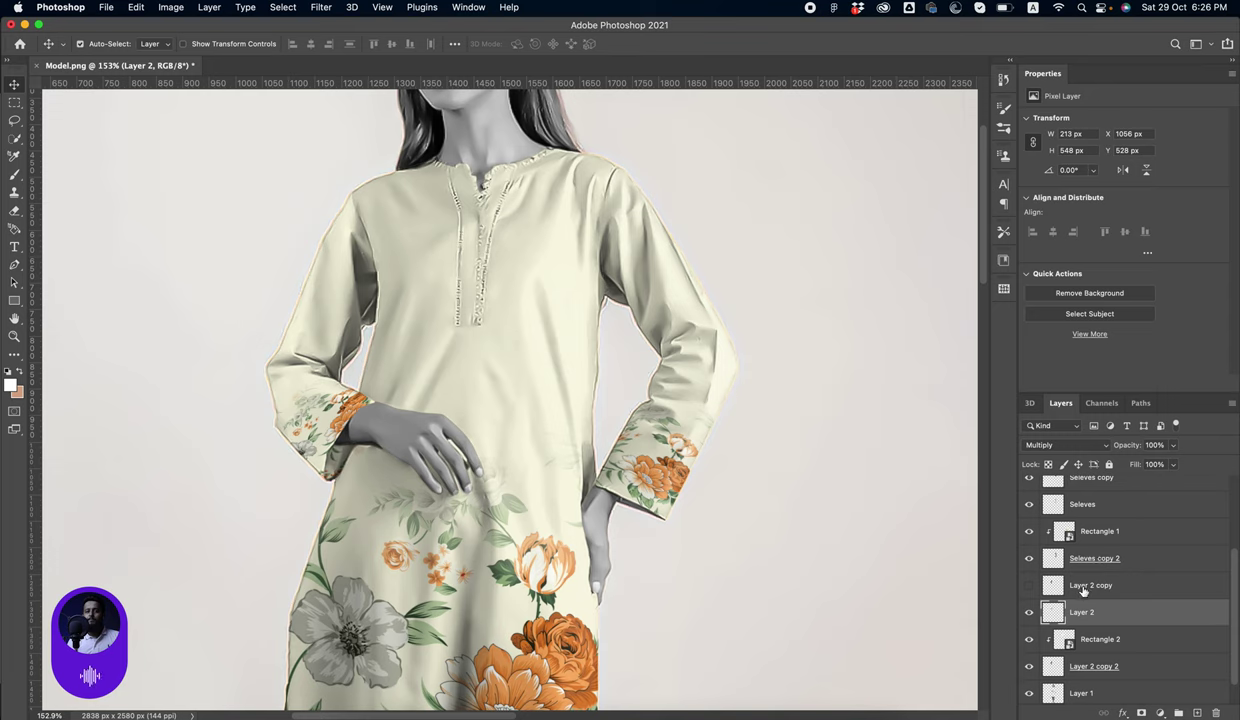
Set the sleeve copy layer to Screen and raise its Levels black input to 161
left_click(1083, 587)
left_click(1029, 585)
left_click(1066, 446)
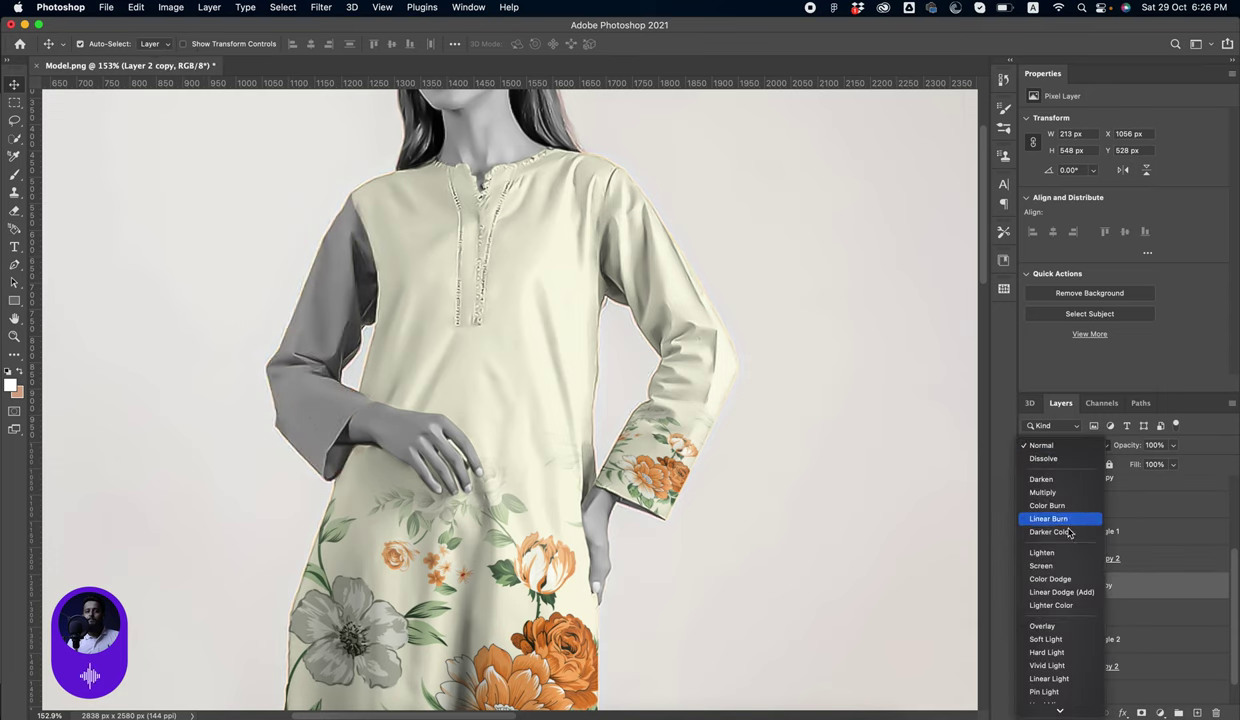
left_click(1062, 552)
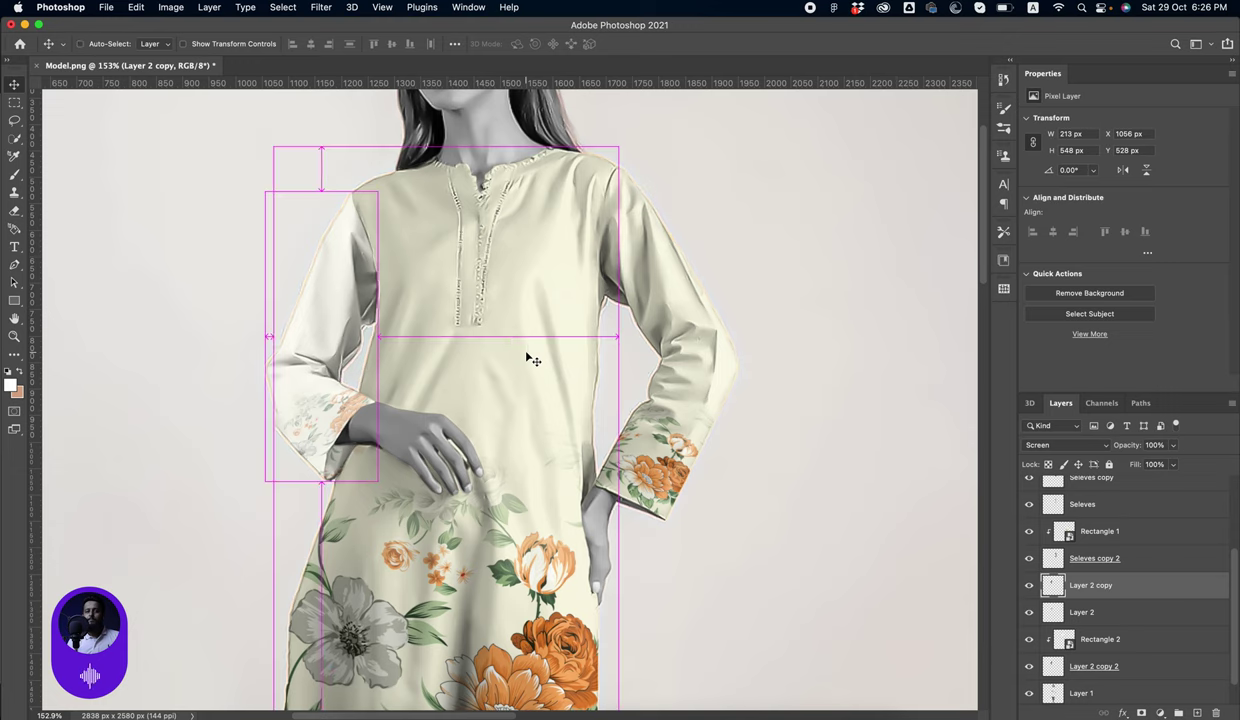
key("ctrl+l")
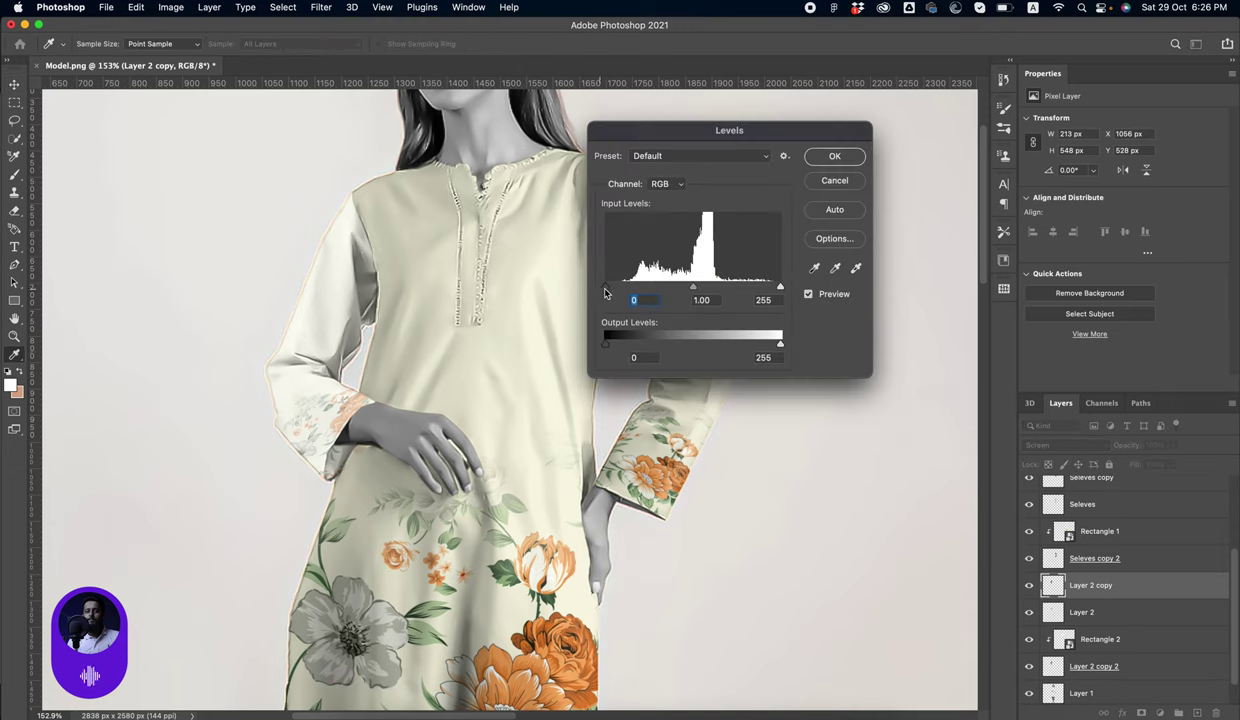
left_click_drag(607, 289, 716, 293)
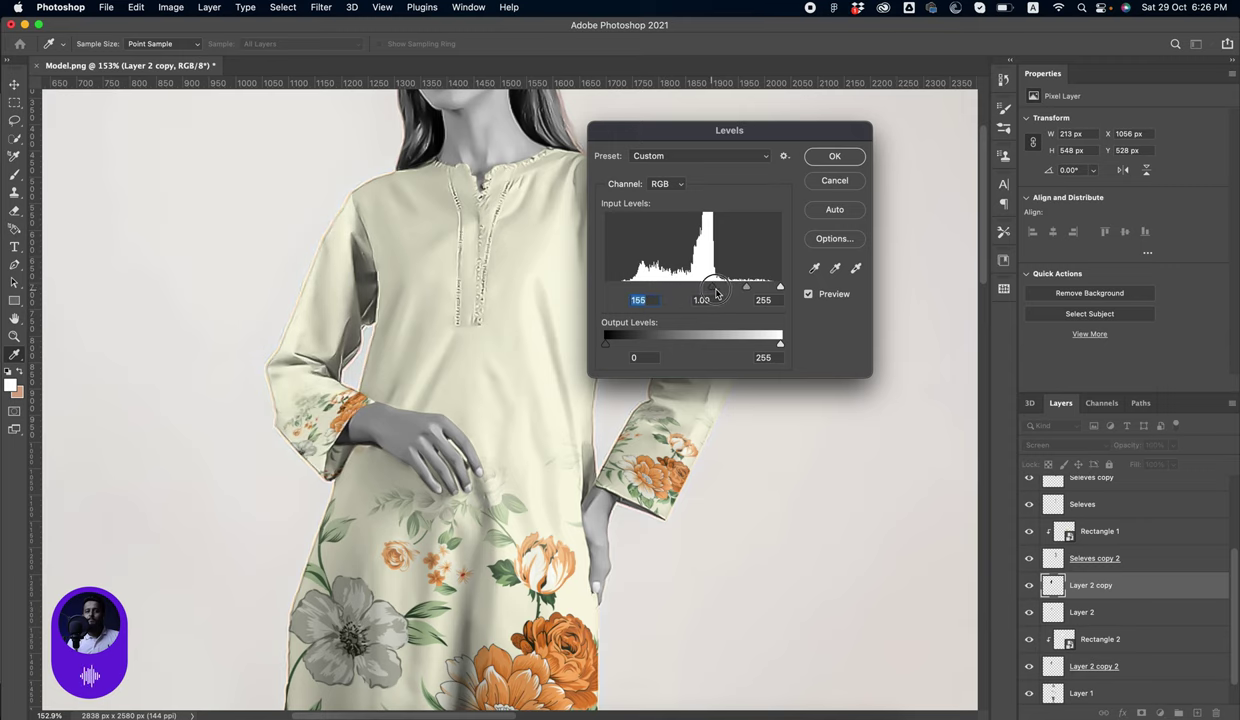
left_click(830, 157)
Check the cream sleeve result and select Layer 1
scroll(466, 403, "down", 5)
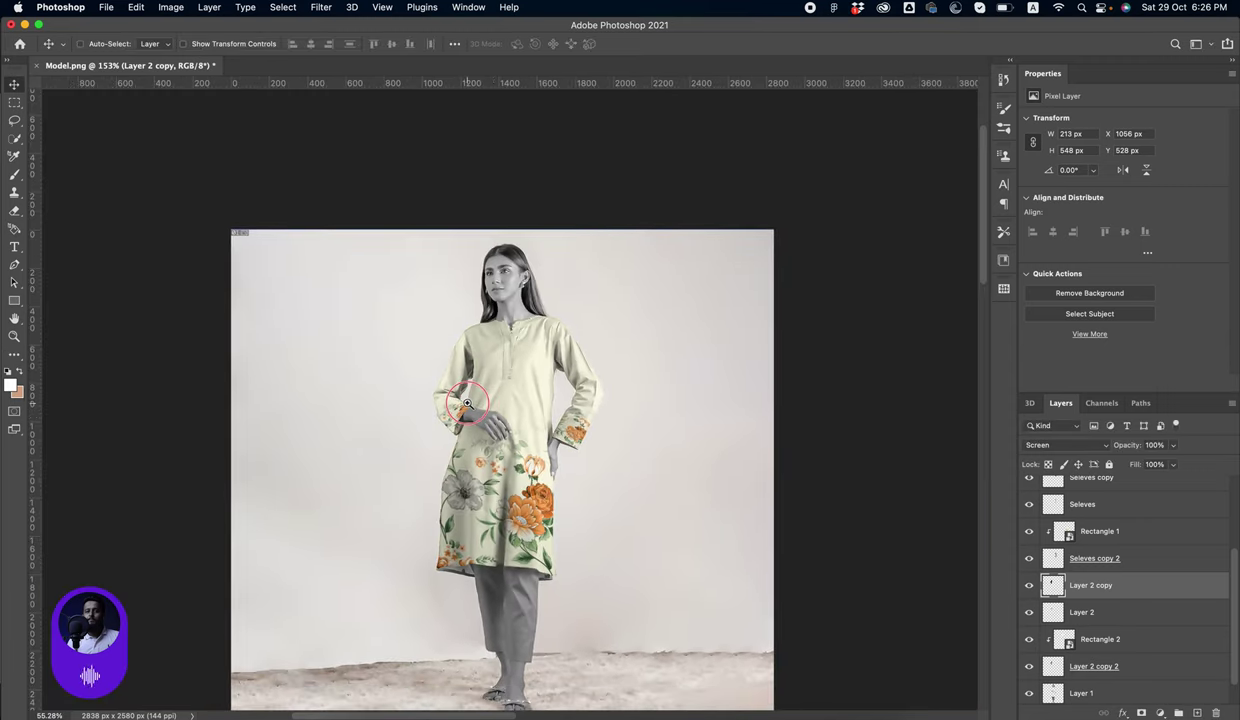
scroll(526, 382, "up", 2)
scroll(555, 382, "up", 3)
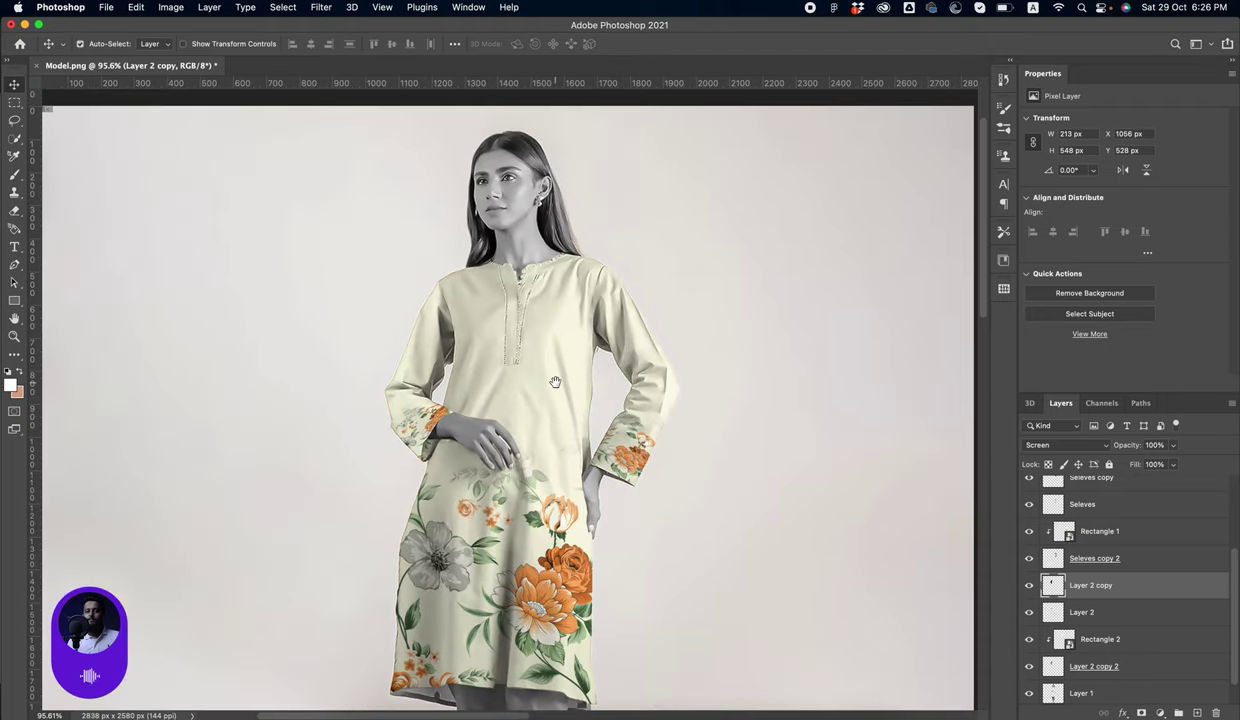
scroll(555, 382, "down", 1)
scroll(493, 332, "down", 1)
scroll(465, 332, "down", 2)
scroll(465, 327, "up", 1)
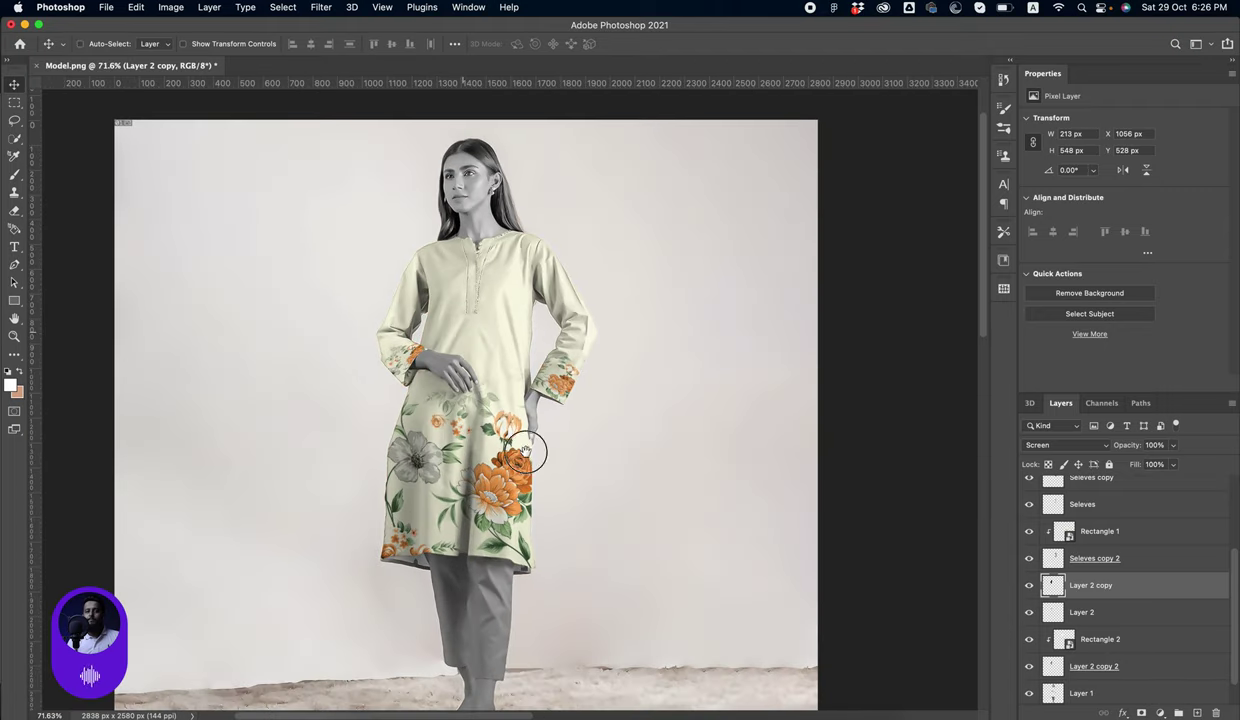
scroll(526, 380, "down", 5)
scroll(479, 470, "up", 1)
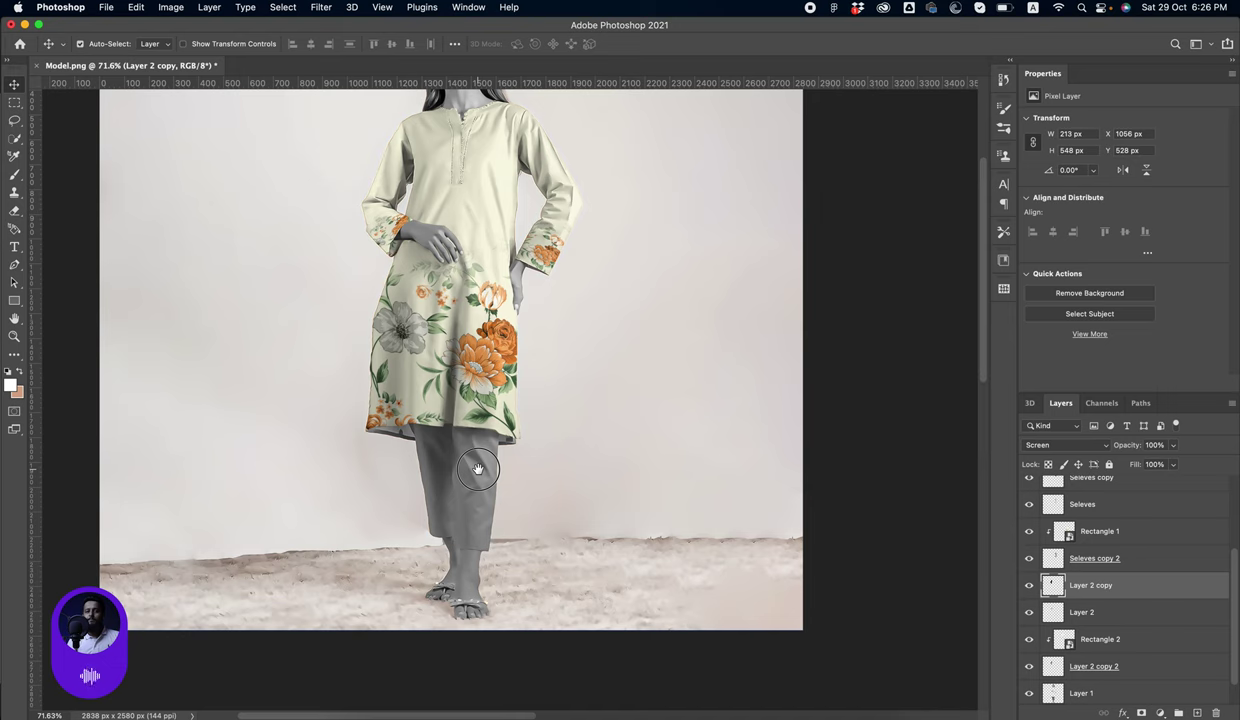
scroll(478, 470, "up", 2)
scroll(480, 478, "down", 2)
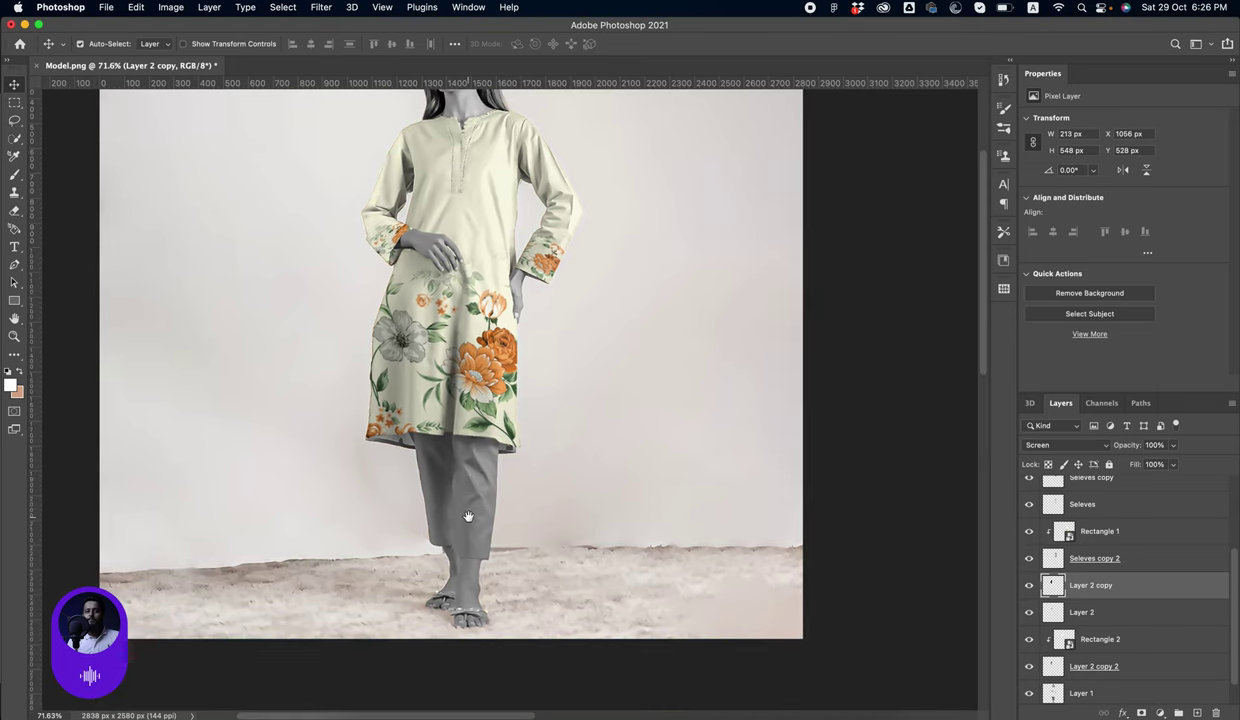
left_click(469, 517)
scroll(641, 498, "down", 2)
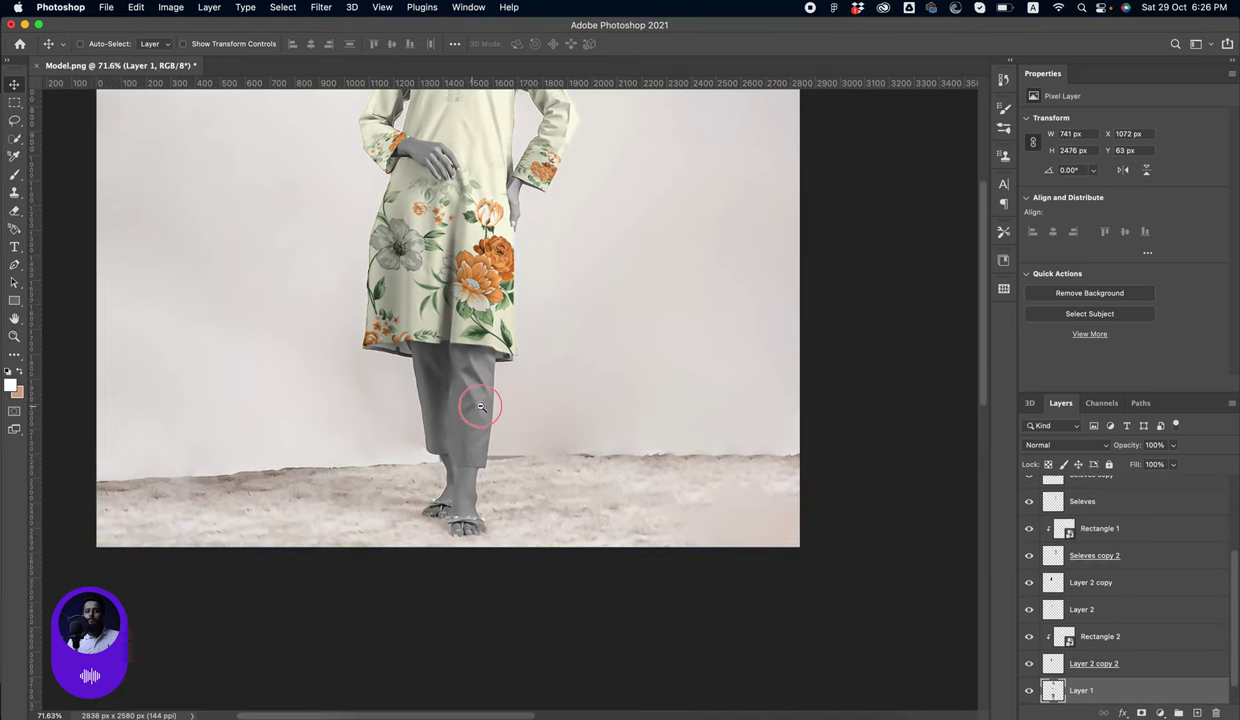
Pen-trace the trousers' waistline along the kurta hem and down the right edge
scroll(493, 379, "up", 5)
left_click_drag(491, 339, 512, 366)
key("p")
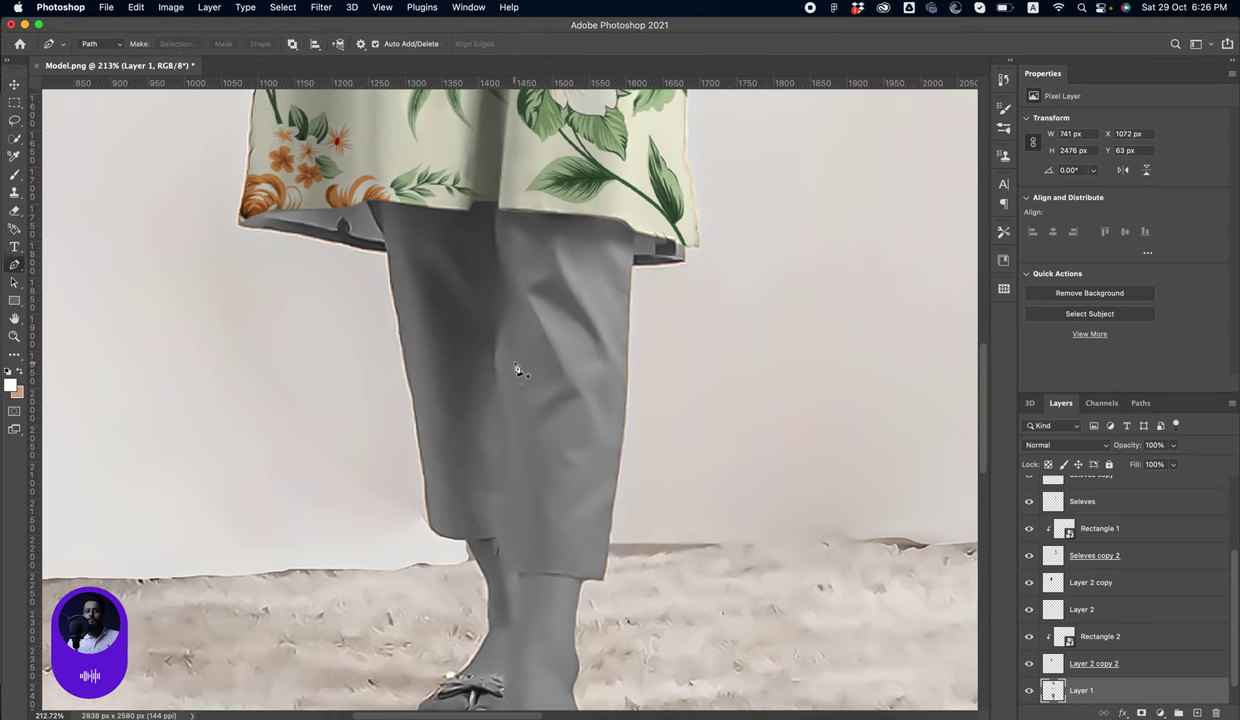
scroll(360, 222, "up", 5)
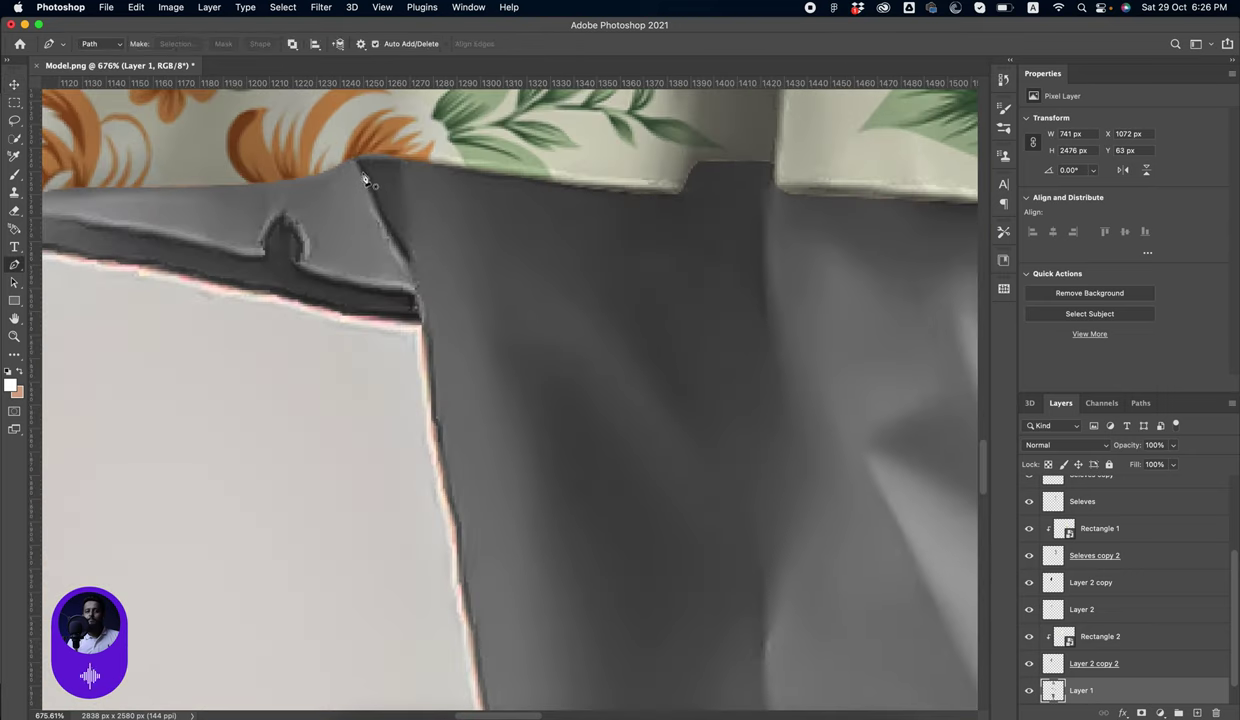
left_click(354, 167)
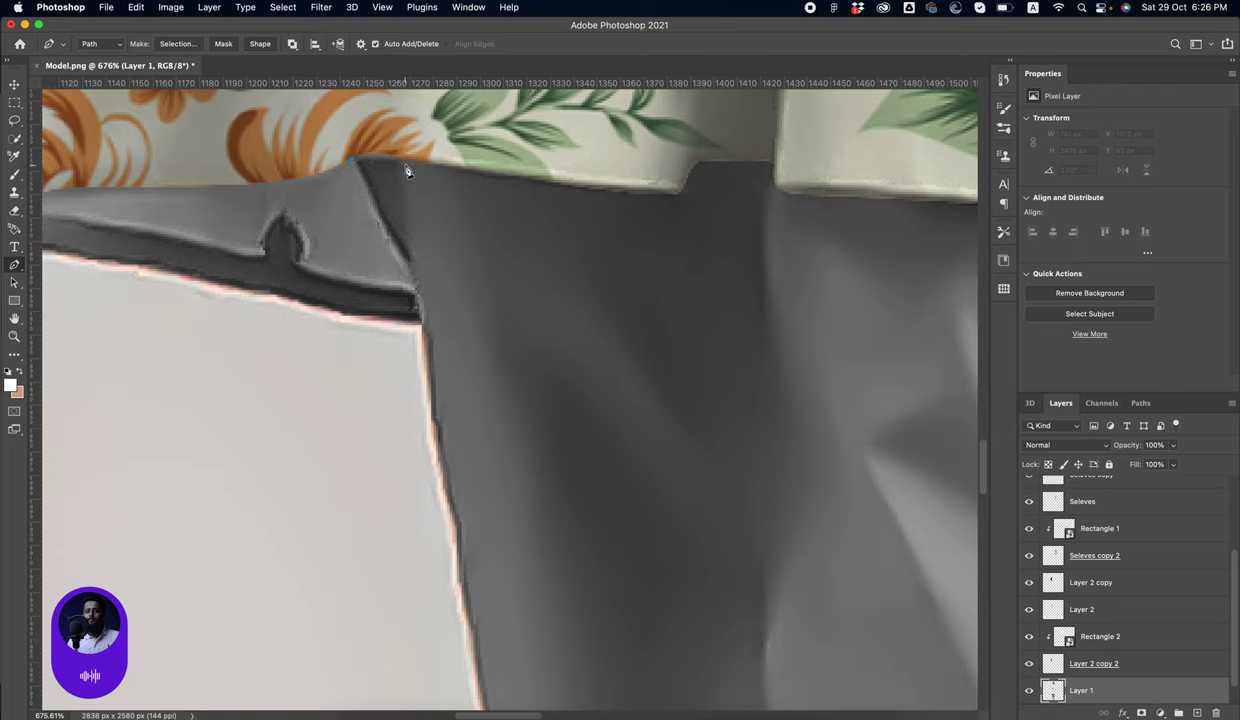
left_click(443, 152)
scroll(497, 152, "down", 3)
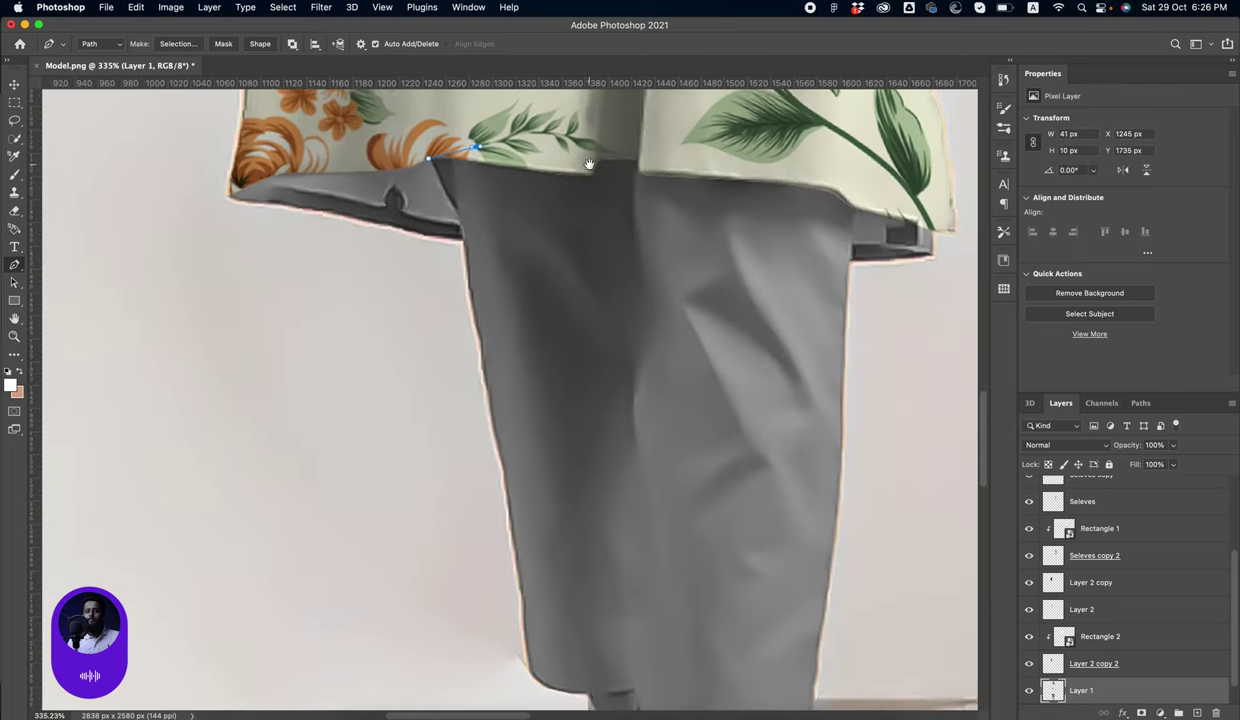
left_click(843, 155)
left_click(849, 213)
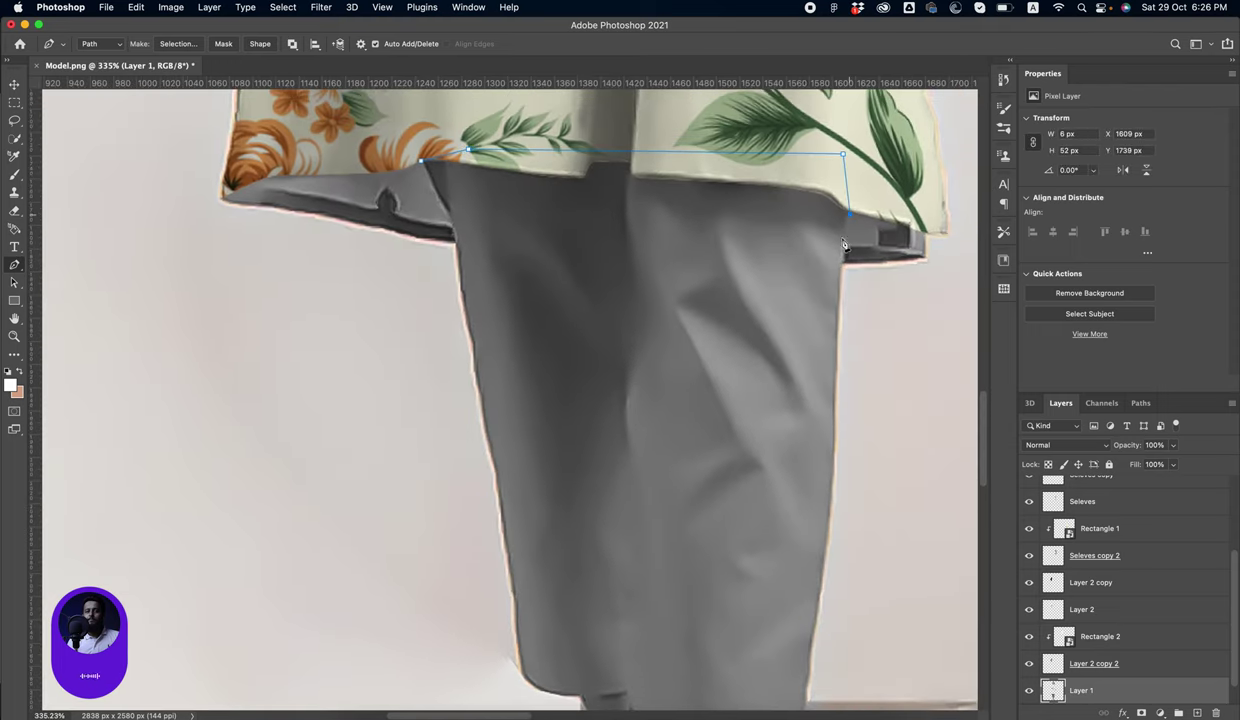
left_click(840, 299)
left_click(840, 330)
Continue the trouser outline across the hem and back up the left edge
left_click_drag(835, 409, 831, 258)
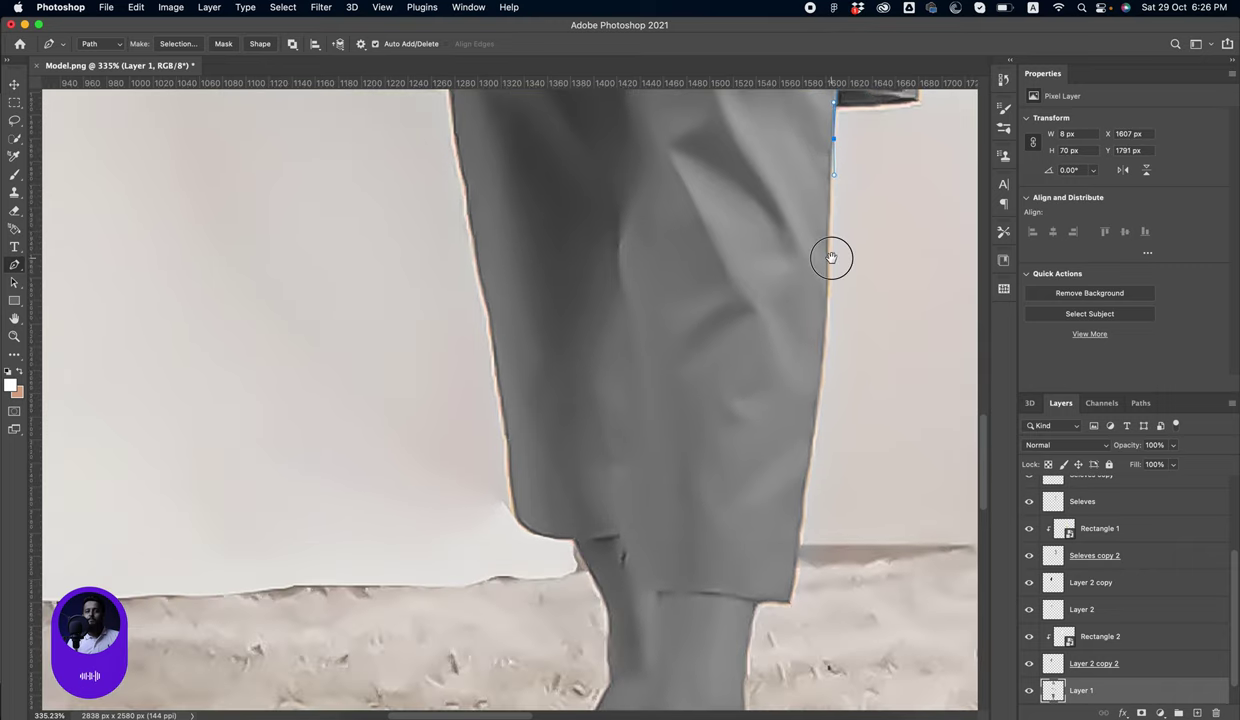
left_click_drag(827, 322, 825, 349)
left_click_drag(803, 533, 801, 549)
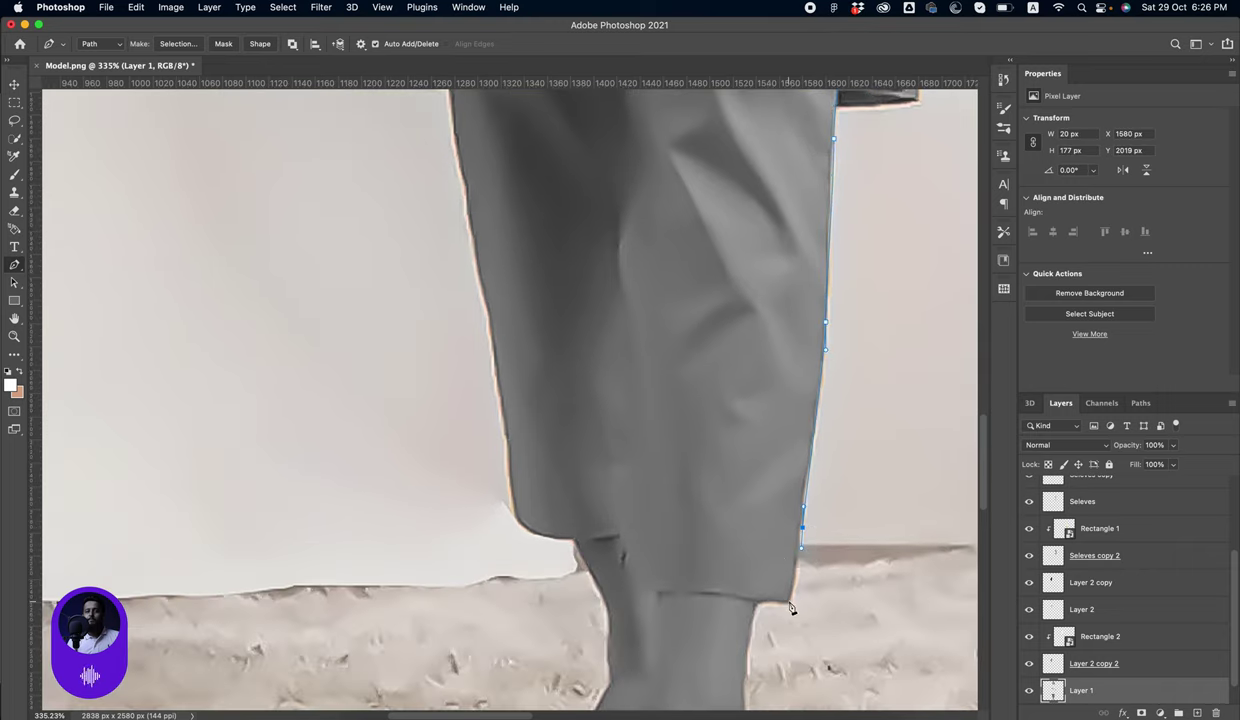
left_click_drag(788, 602, 712, 596)
left_click_drag(618, 536, 568, 543)
left_click(545, 541)
left_click_drag(431, 420, 446, 368)
scroll(505, 560, "up", 5)
left_click(506, 512)
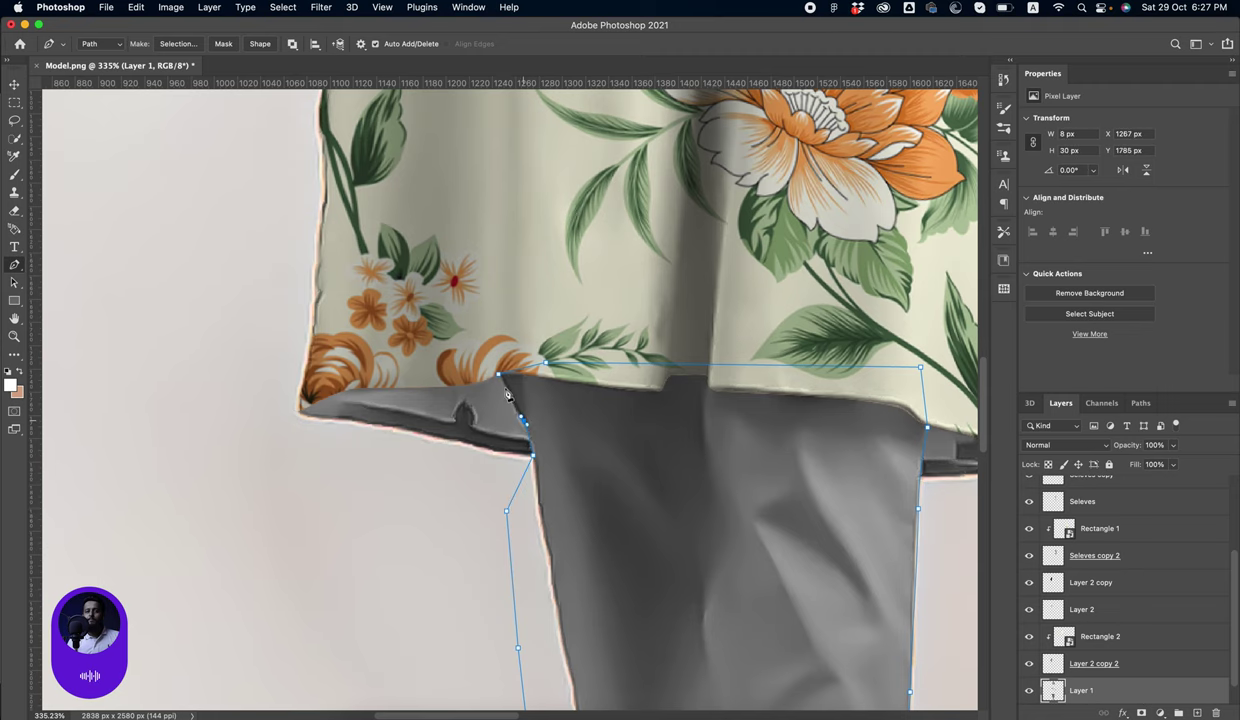
Load the trouser path as a selection and copy it to new Layer 3
key("ctrl+Return")
scroll(505, 390, "down", 5)
scroll(505, 390, "down", 2)
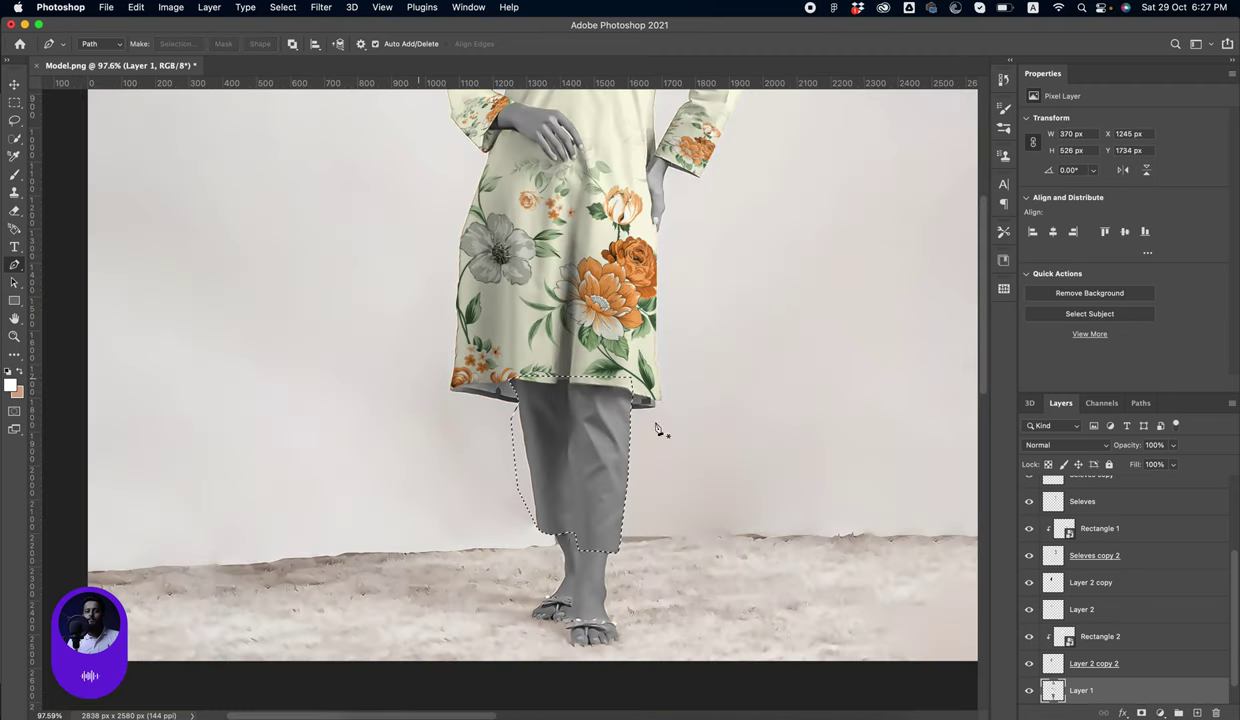
key("ctrl+j")
Inspect the leftover grey Layer 1 fragments and delete Layer 1
key("v")
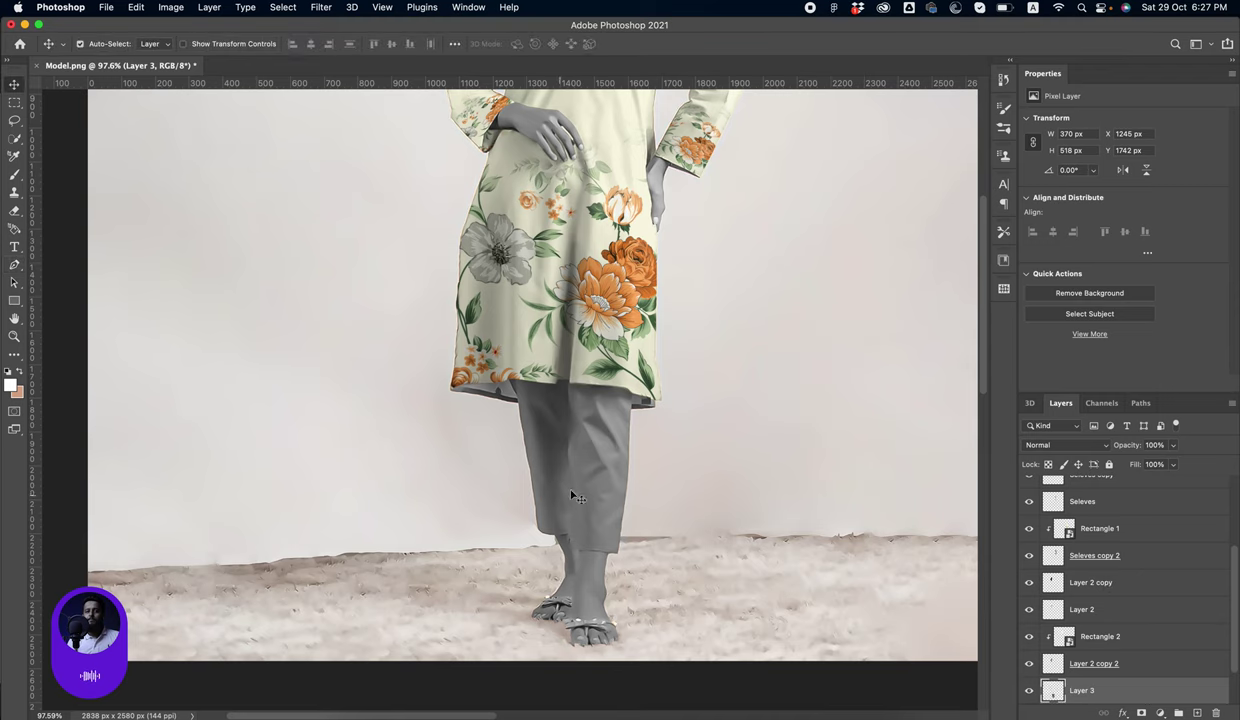
left_click_drag(575, 496, 655, 440)
scroll(587, 467, "down", 1)
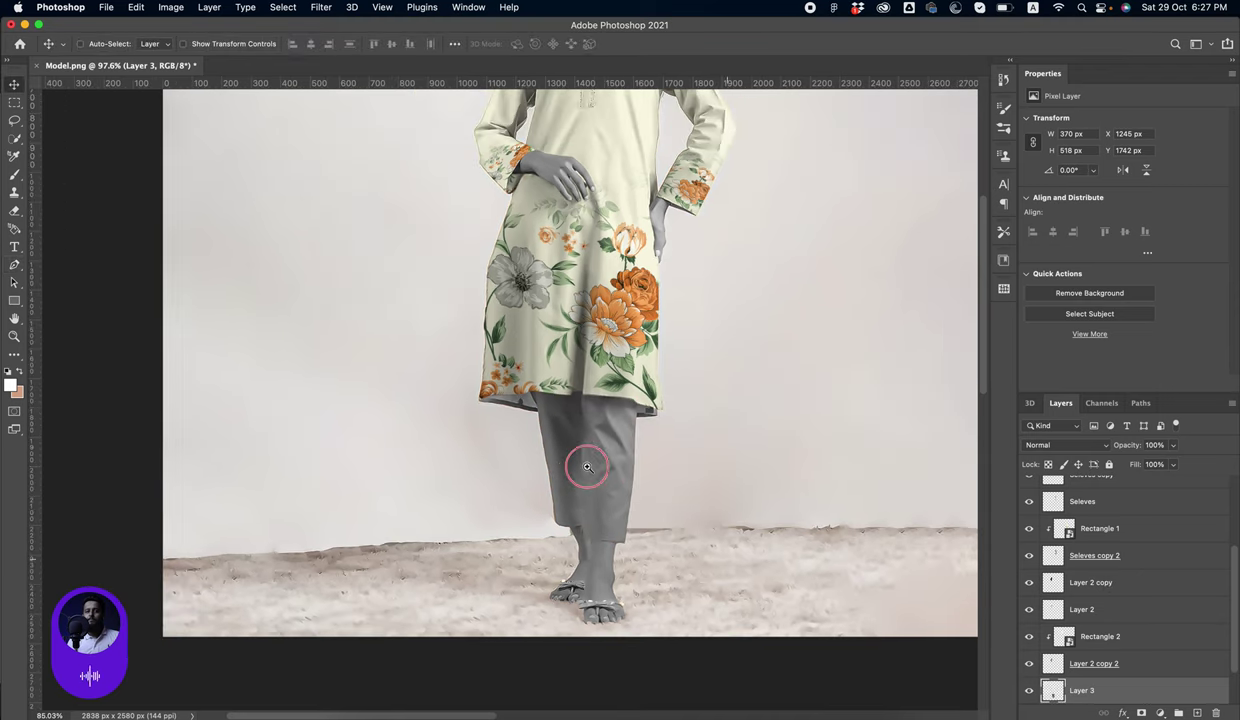
scroll(587, 467, "down", 2)
left_click_drag(617, 543, 468, 497)
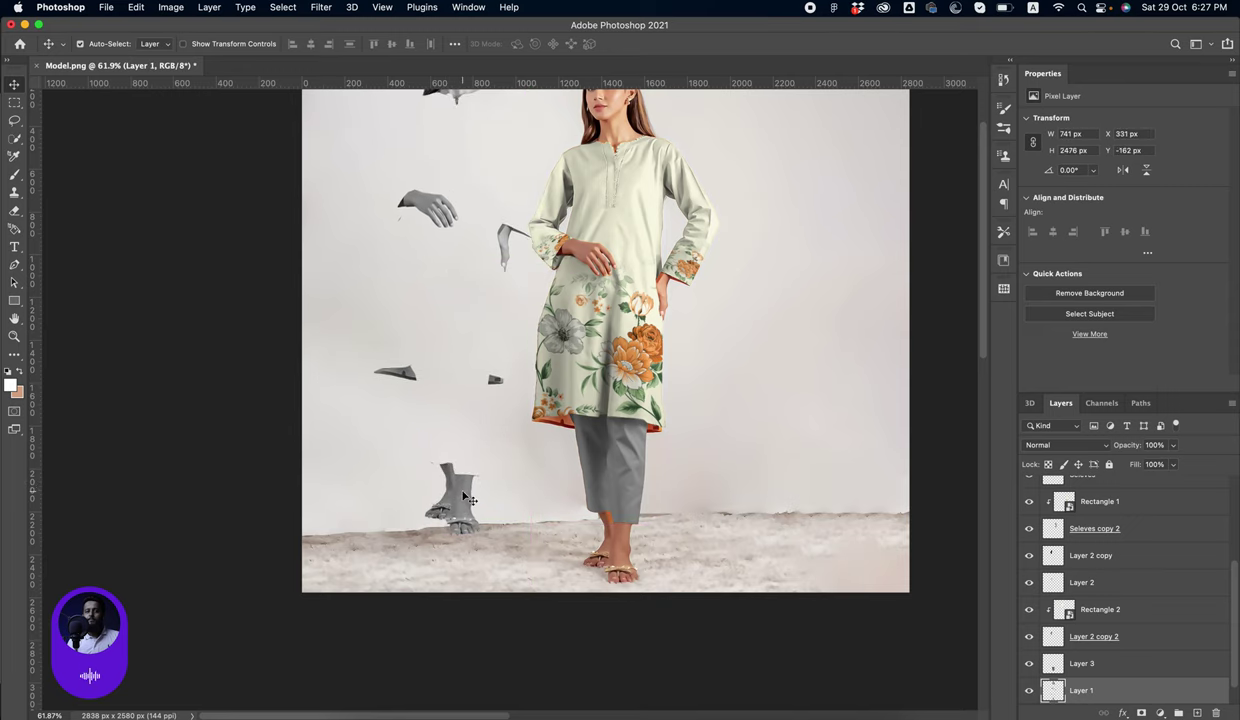
key("Delete")
Bring the whole model back into view and make Layer 3 active with the Rectangle tool
left_click_drag(684, 327, 603, 457)
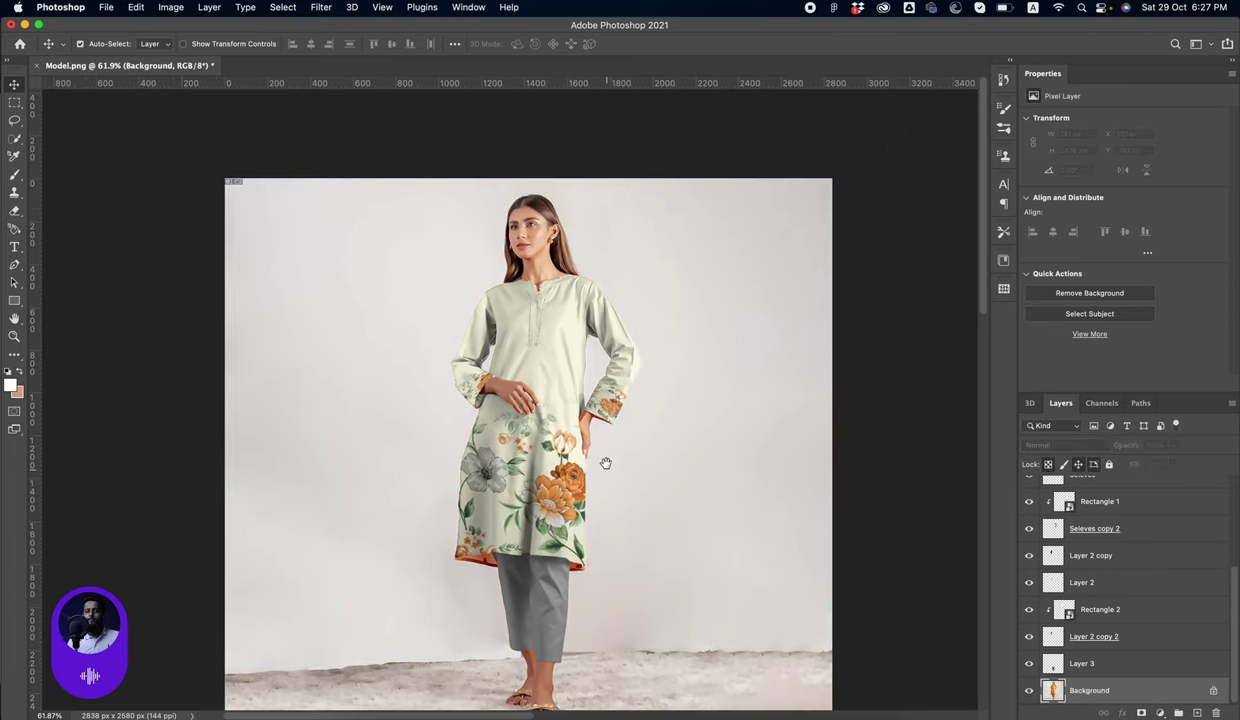
scroll(615, 250, "up", 3)
scroll(545, 374, "down", 3)
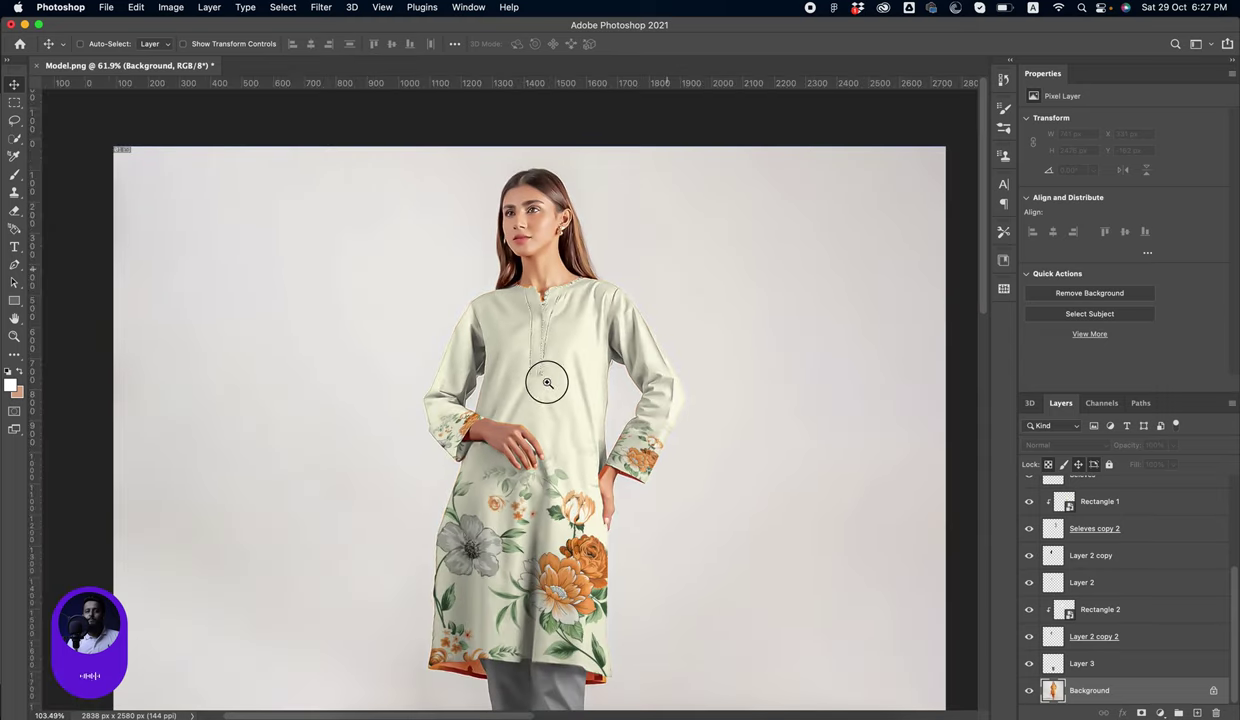
scroll(551, 490, "down", 5)
scroll(531, 368, "down", 1)
scroll(609, 367, "up", 2)
scroll(609, 367, "up", 1)
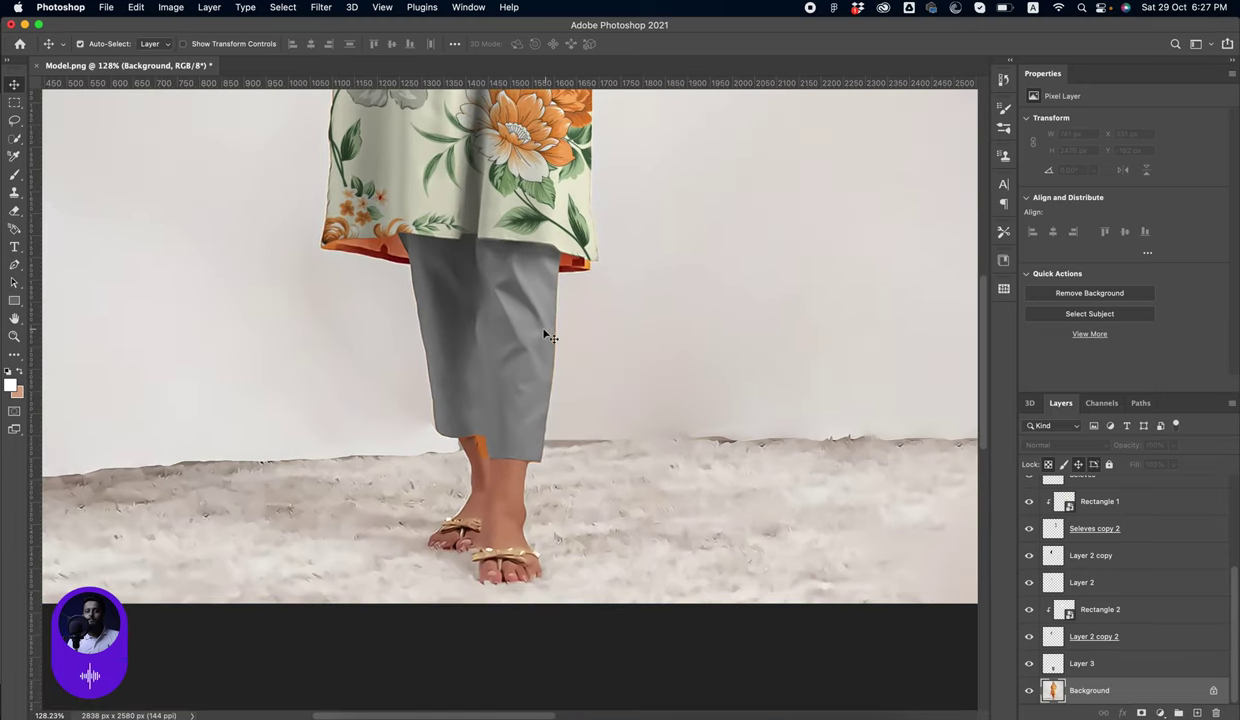
left_click(538, 335, "ctrl")
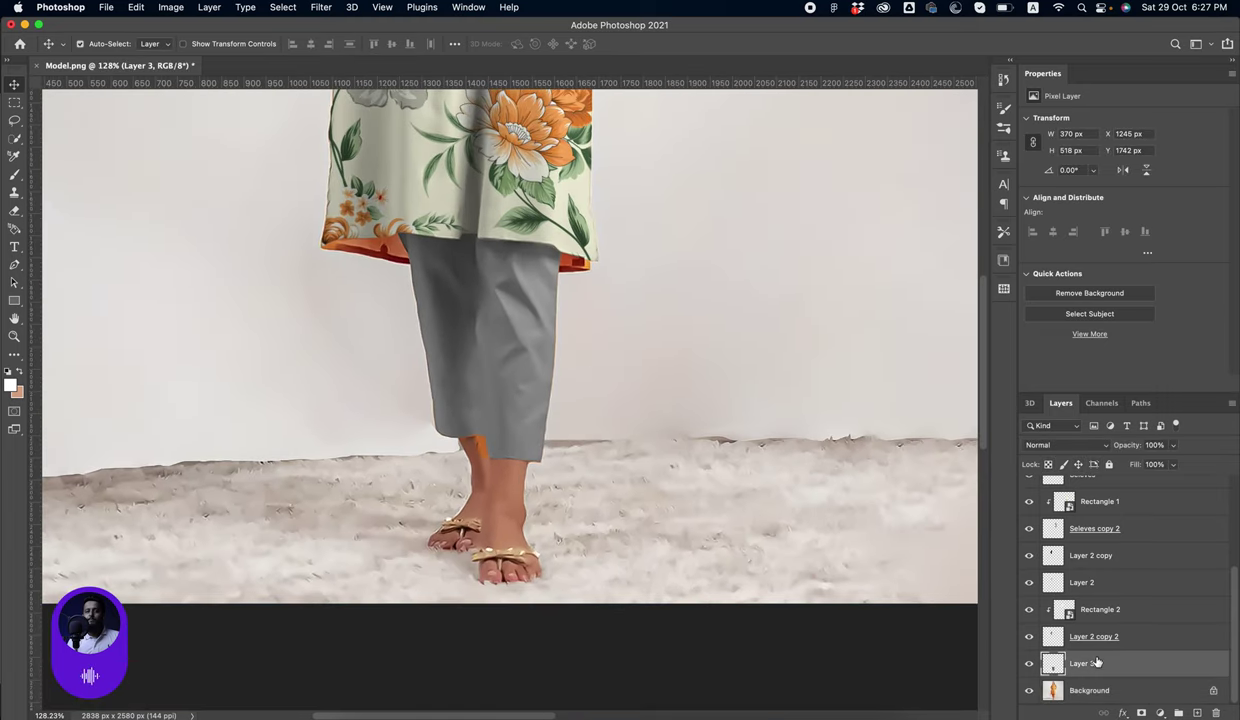
left_click(14, 302)
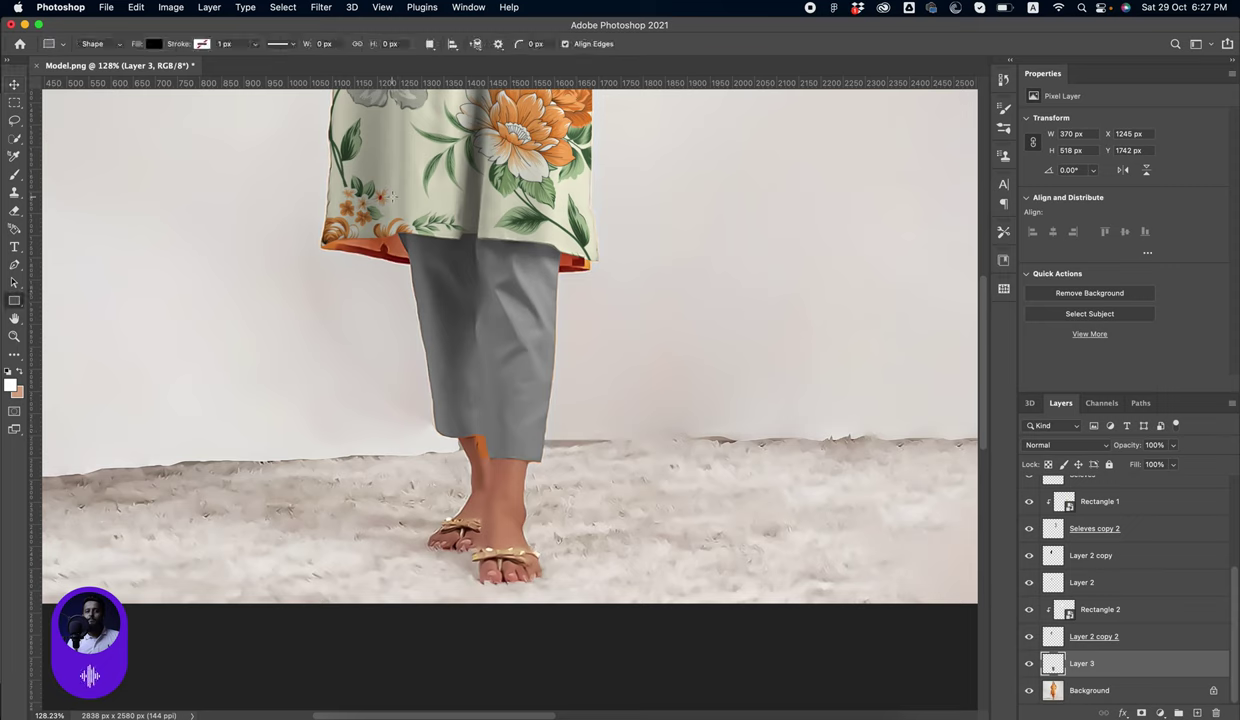
Draw a black rectangle over the trousers, narrowed to the trouser width
left_click_drag(391, 197, 562, 478)
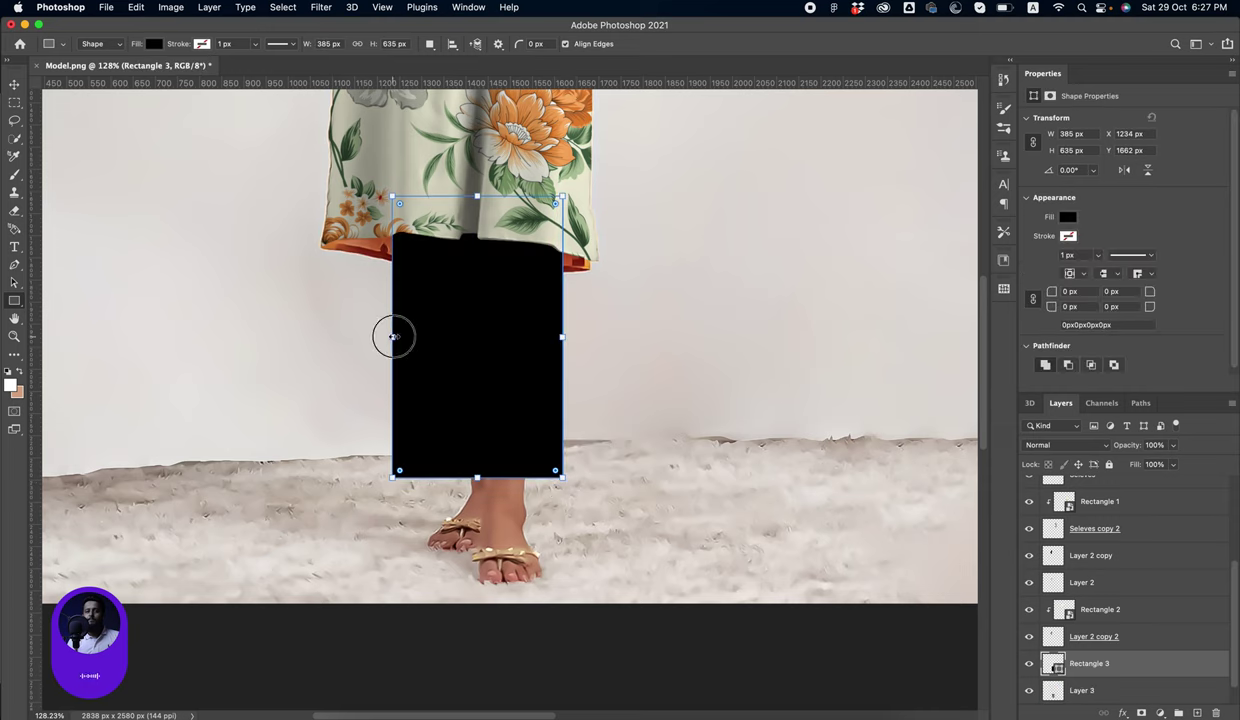
left_click_drag(392, 337, 398, 337)
key("v")
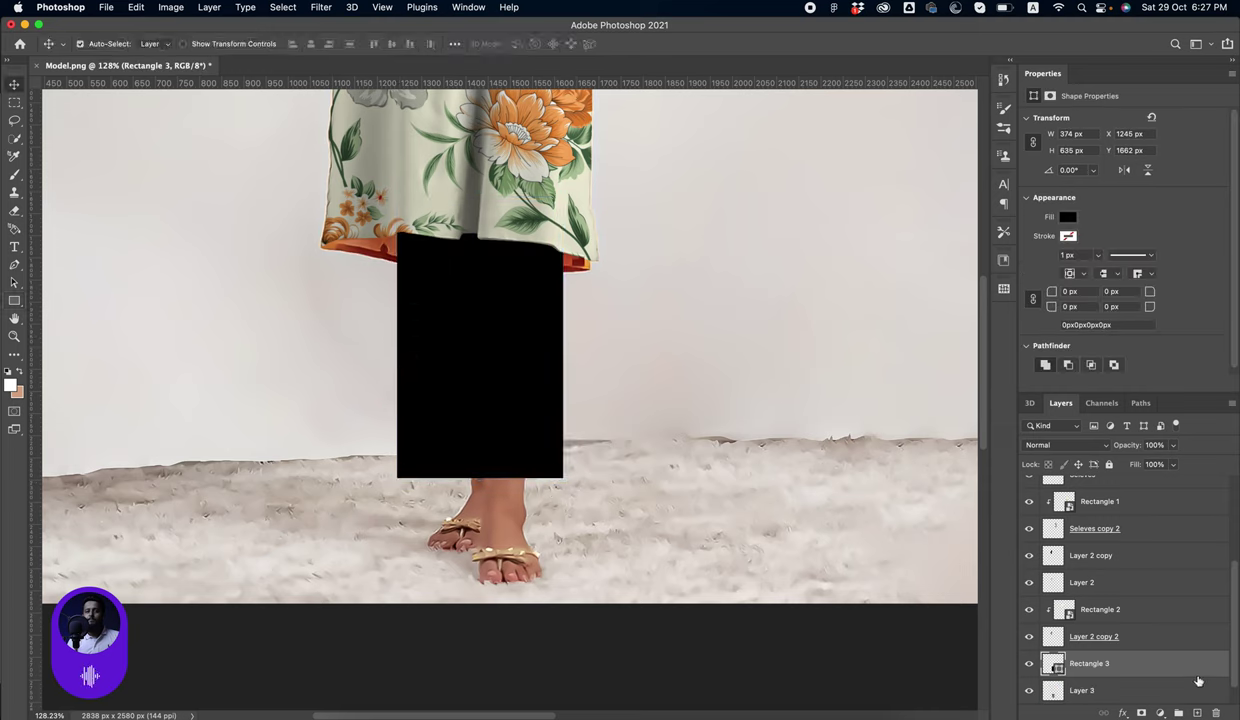
Convert the rectangle to a smart object and clip it to Layer 3
right_click(1160, 662)
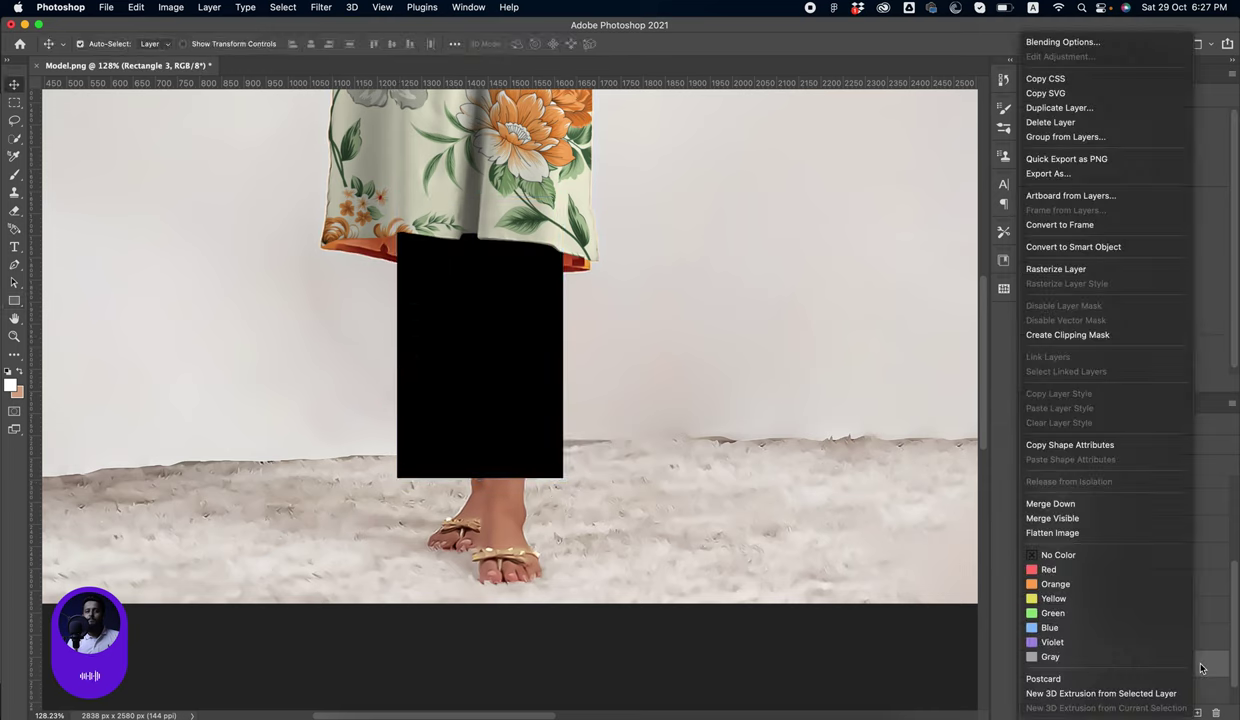
left_click(1090, 247)
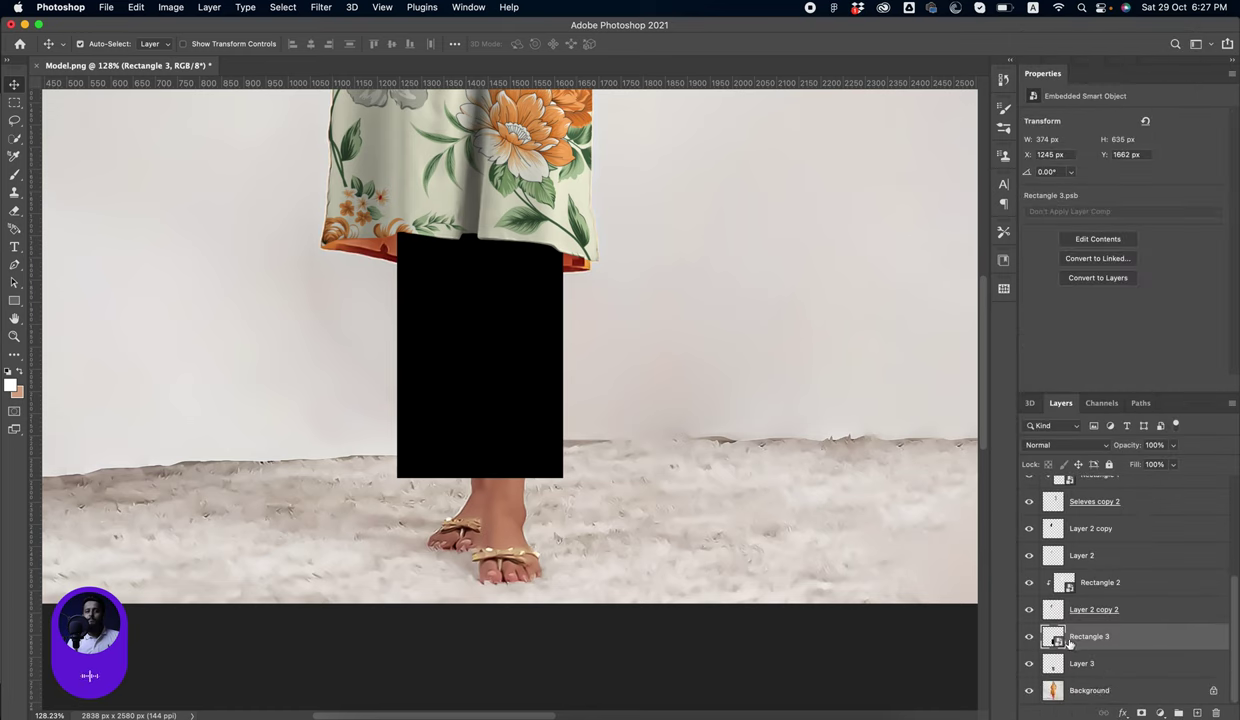
left_click(1057, 647, "alt")
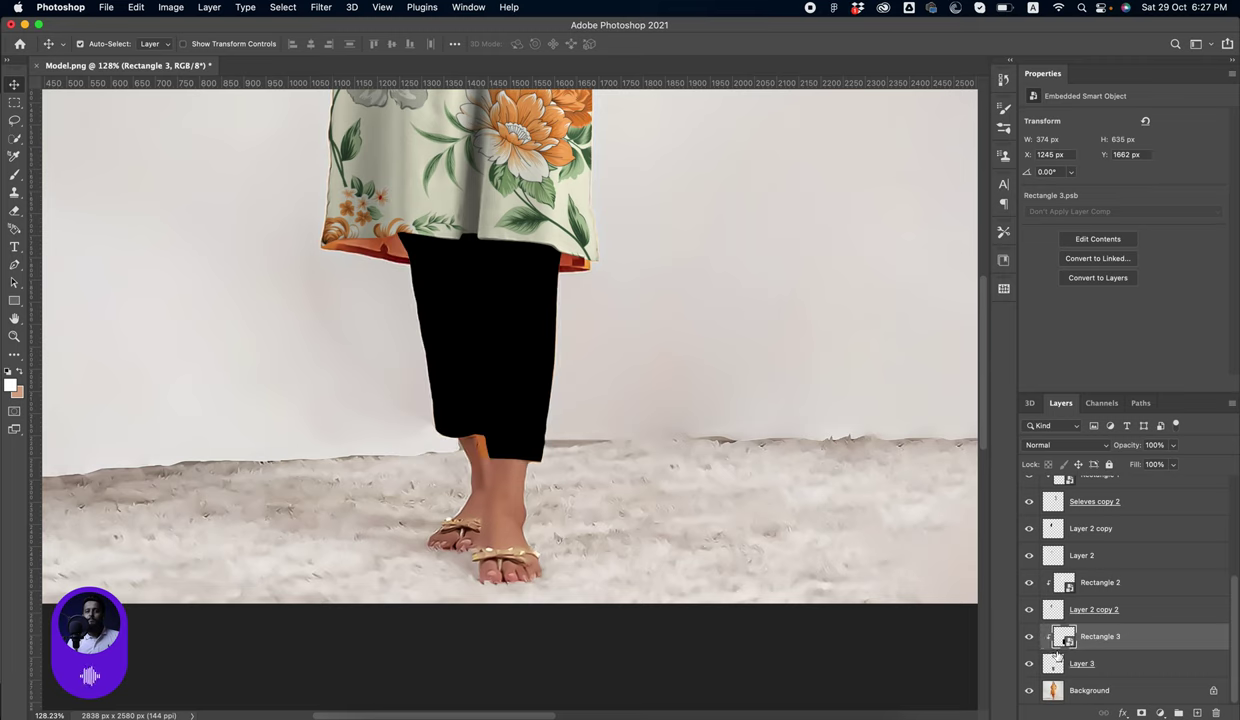
Inside the rectangle smart object, place the floral pattern image at the rectangle's bottom
double_click(1068, 638)
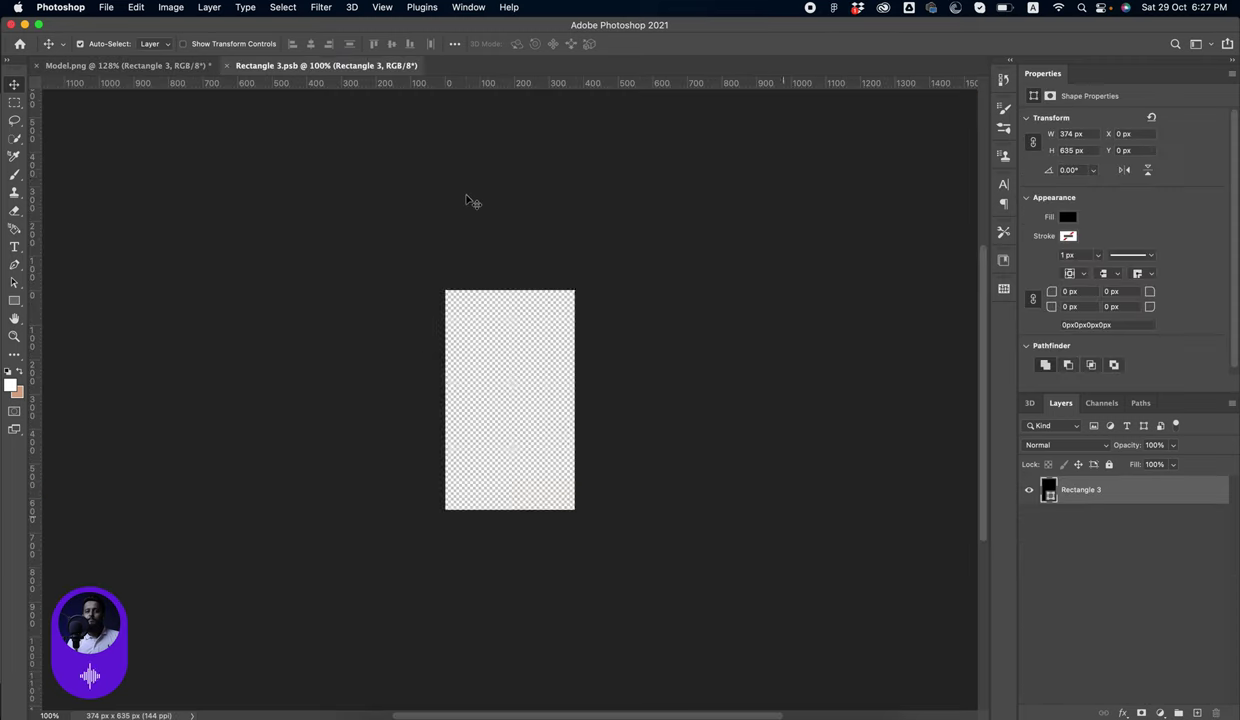
left_click(361, 712)
left_click_drag(412, 200, 470, 430)
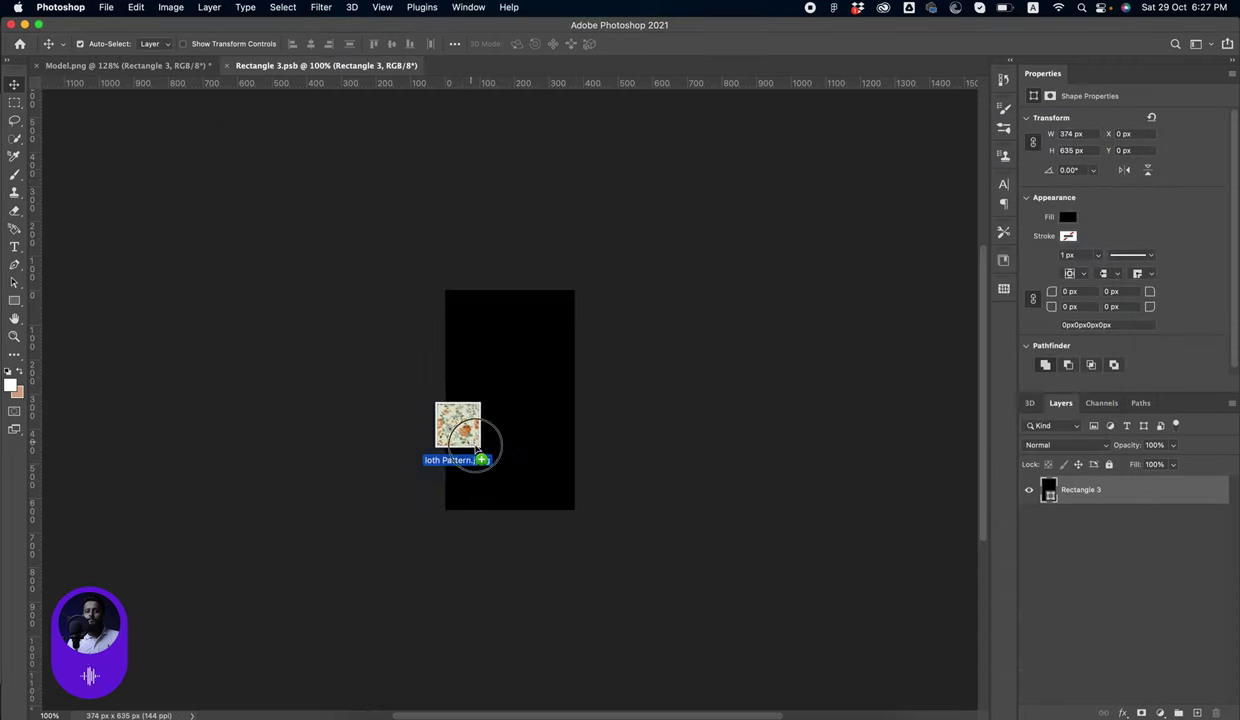
left_click_drag(572, 466, 580, 474)
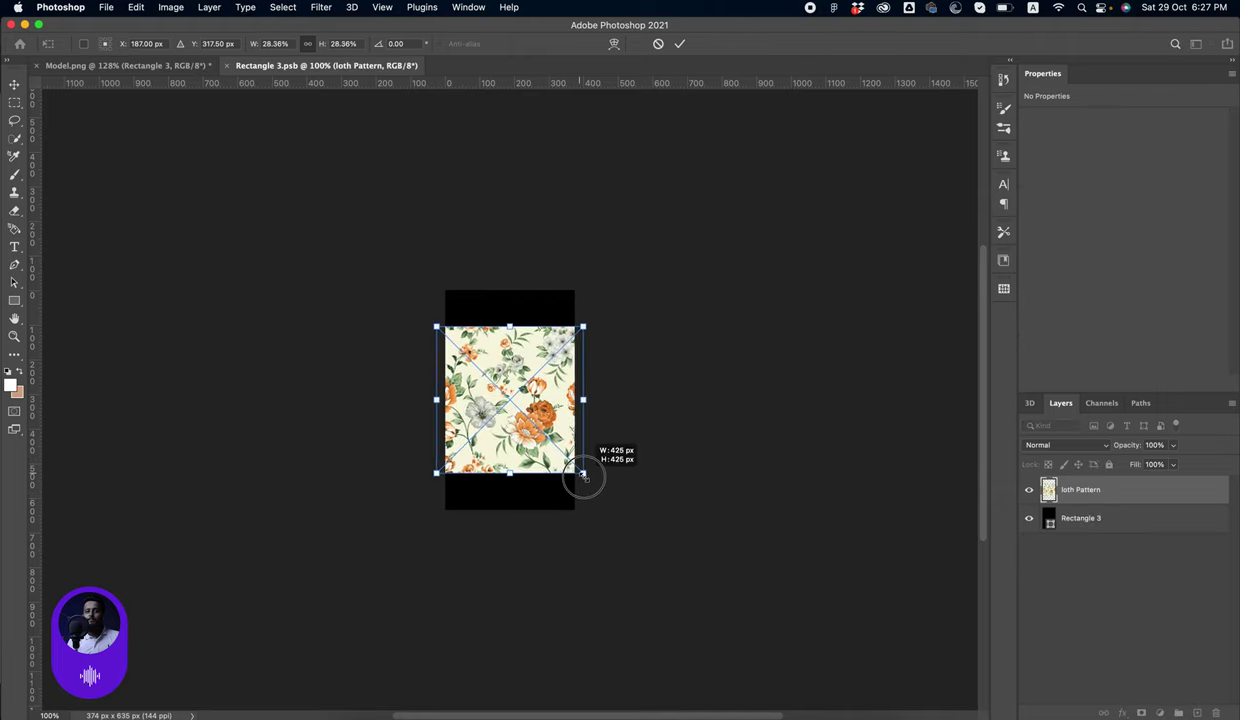
mouse_move(535, 418)
left_mouse_down()
mouse_move(560, 440)
mouse_move(534, 464)
left_mouse_up()
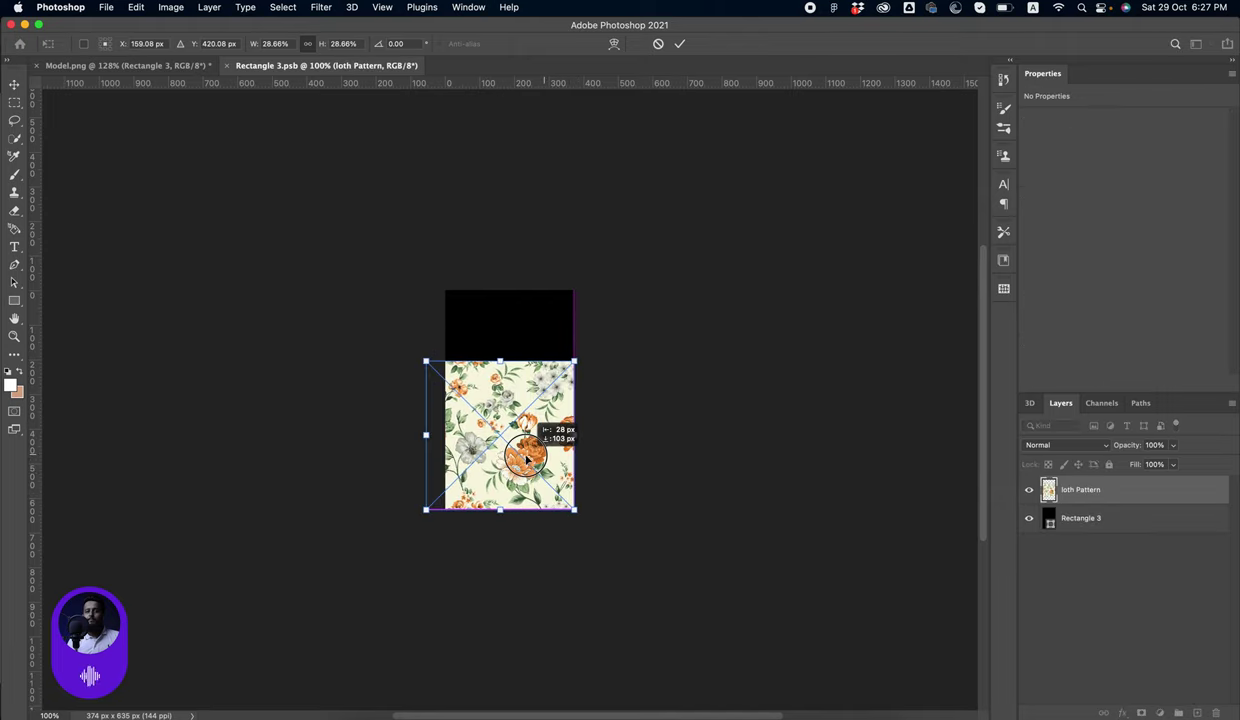
key("Return")
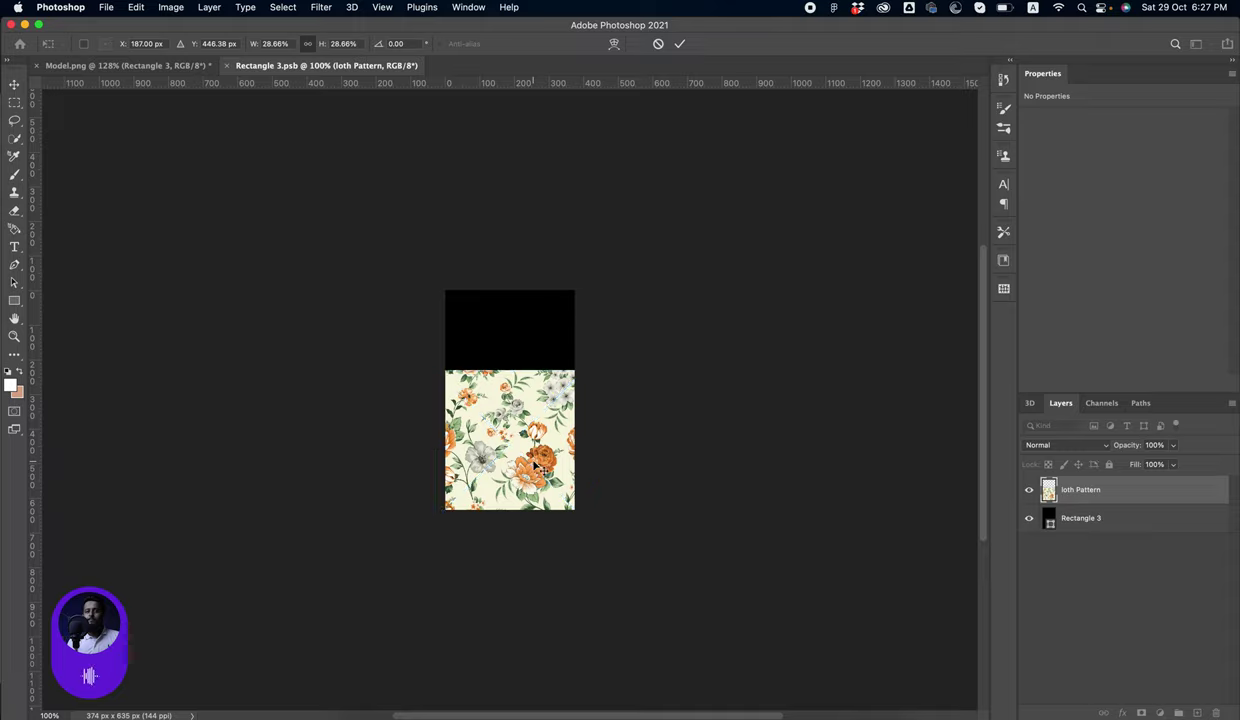
Resize the floral pattern to 374 px wide
scroll(516, 472, "up", 5)
key("ctrl+t")
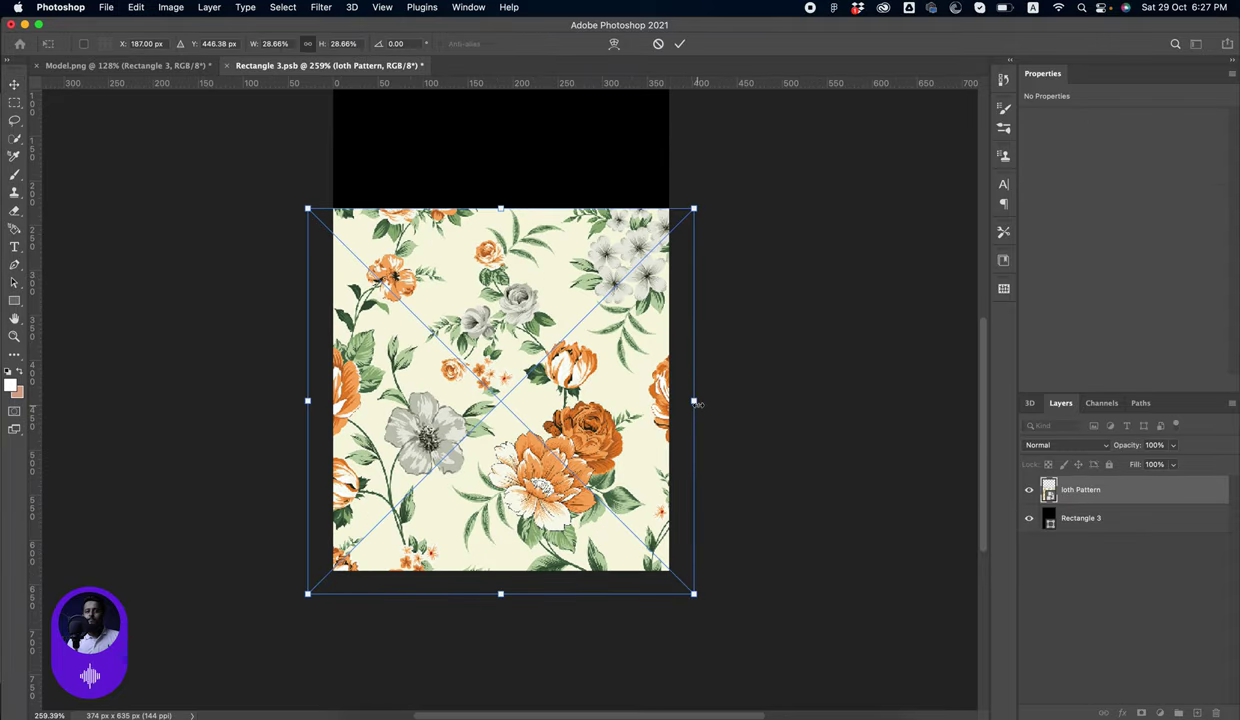
left_click_drag(694, 401, 676, 405)
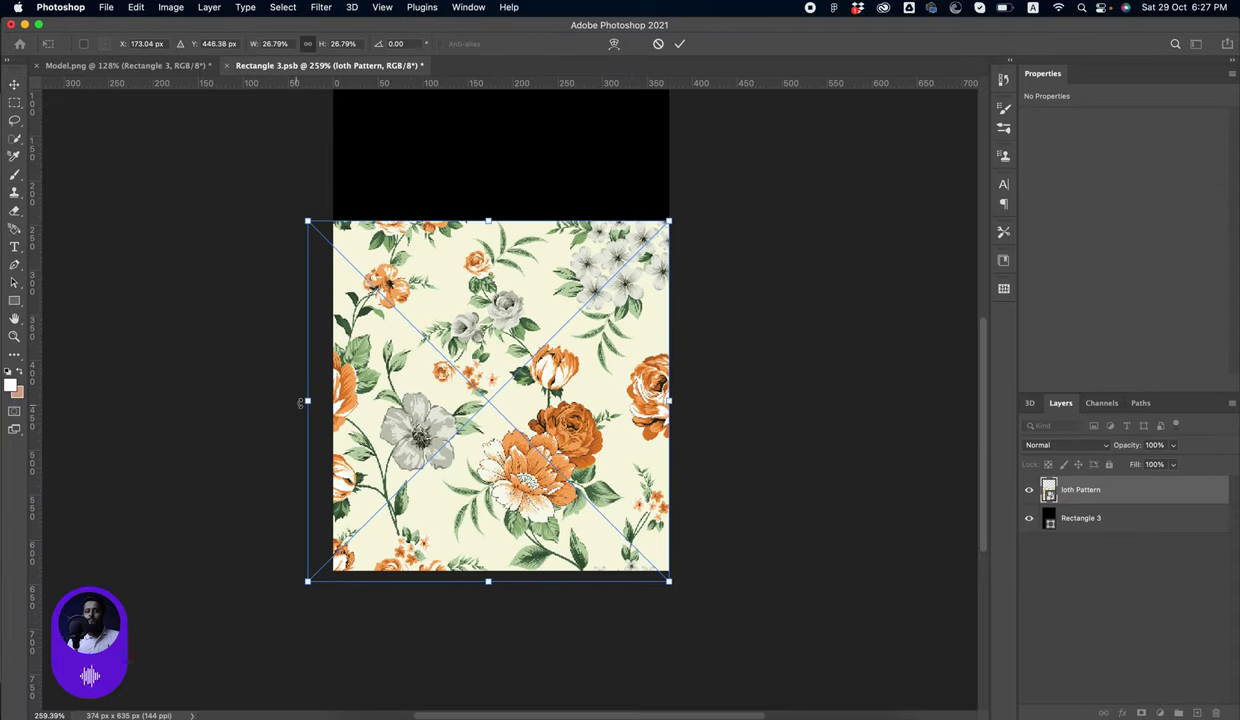
left_click_drag(301, 402, 329, 400)
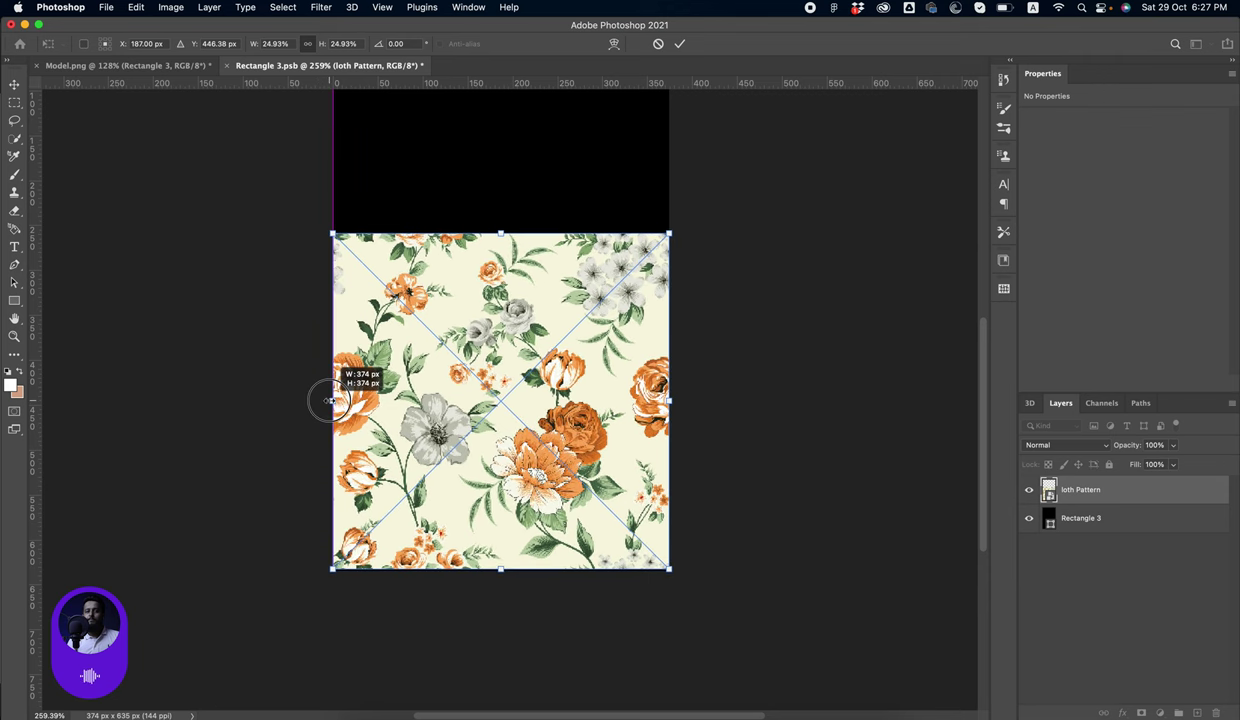
key("Return")
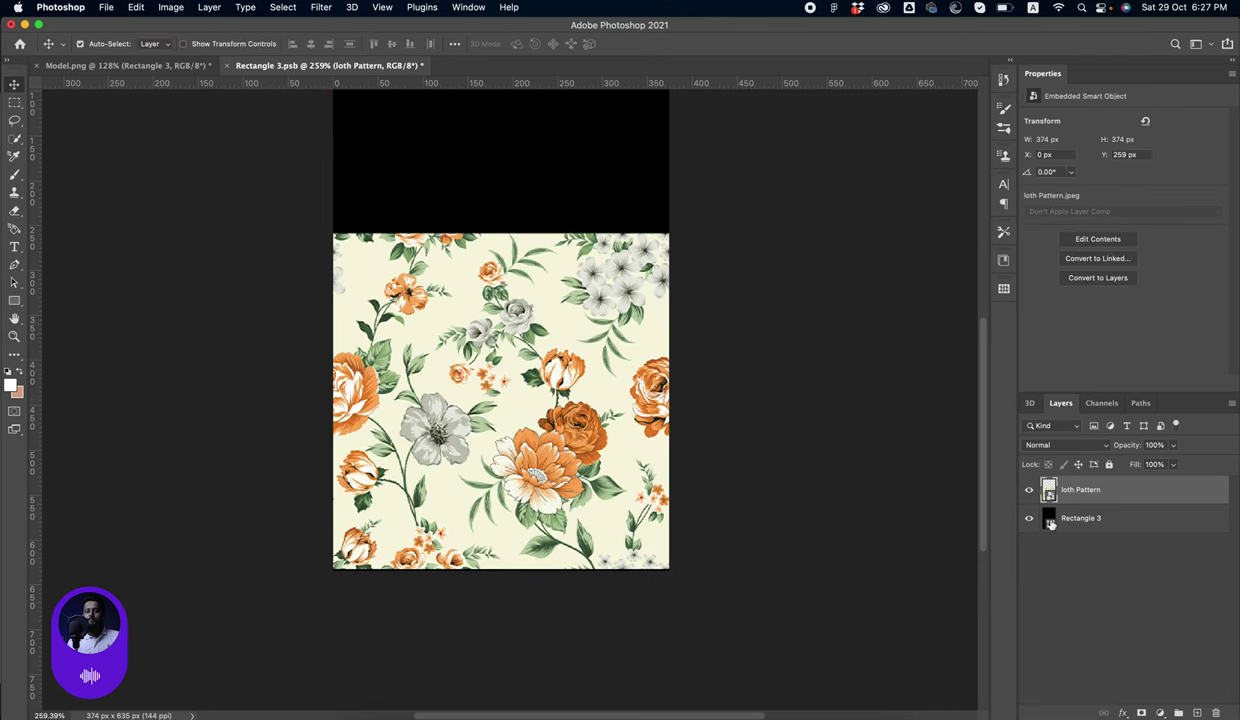
Set the rectangle fill to the pattern's cream background colour
double_click(1051, 520)
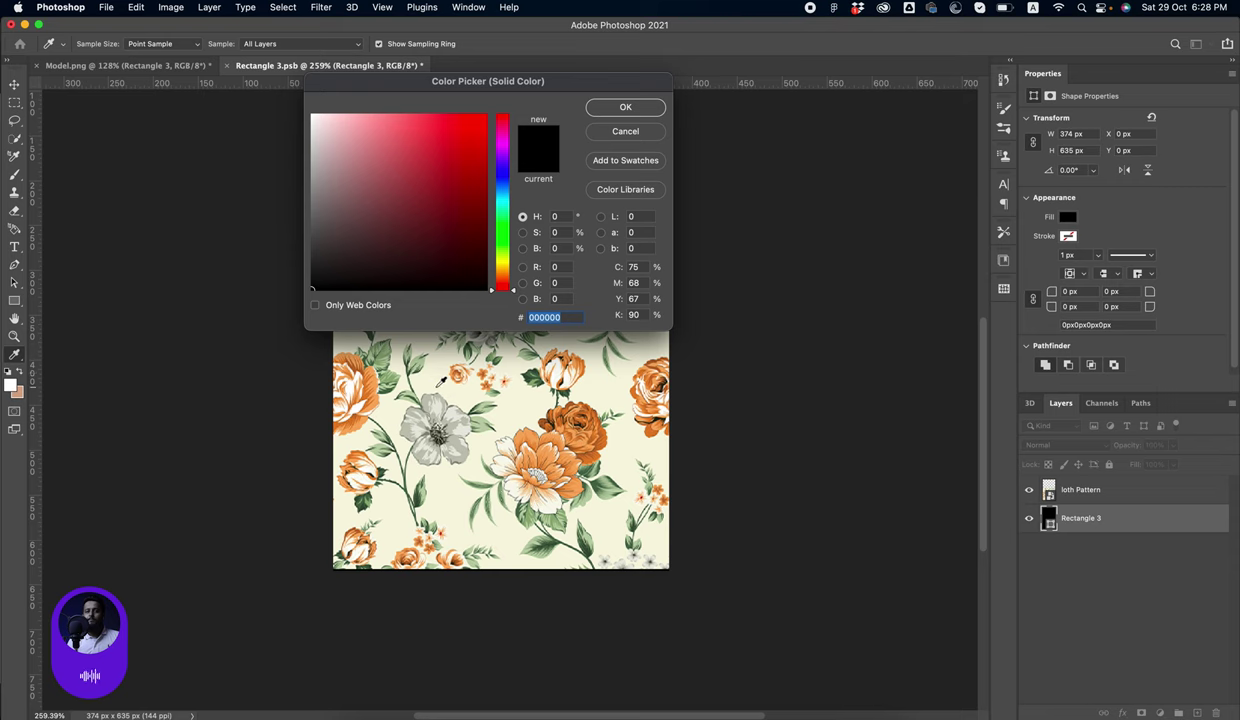
left_click(438, 383)
left_click(628, 107)
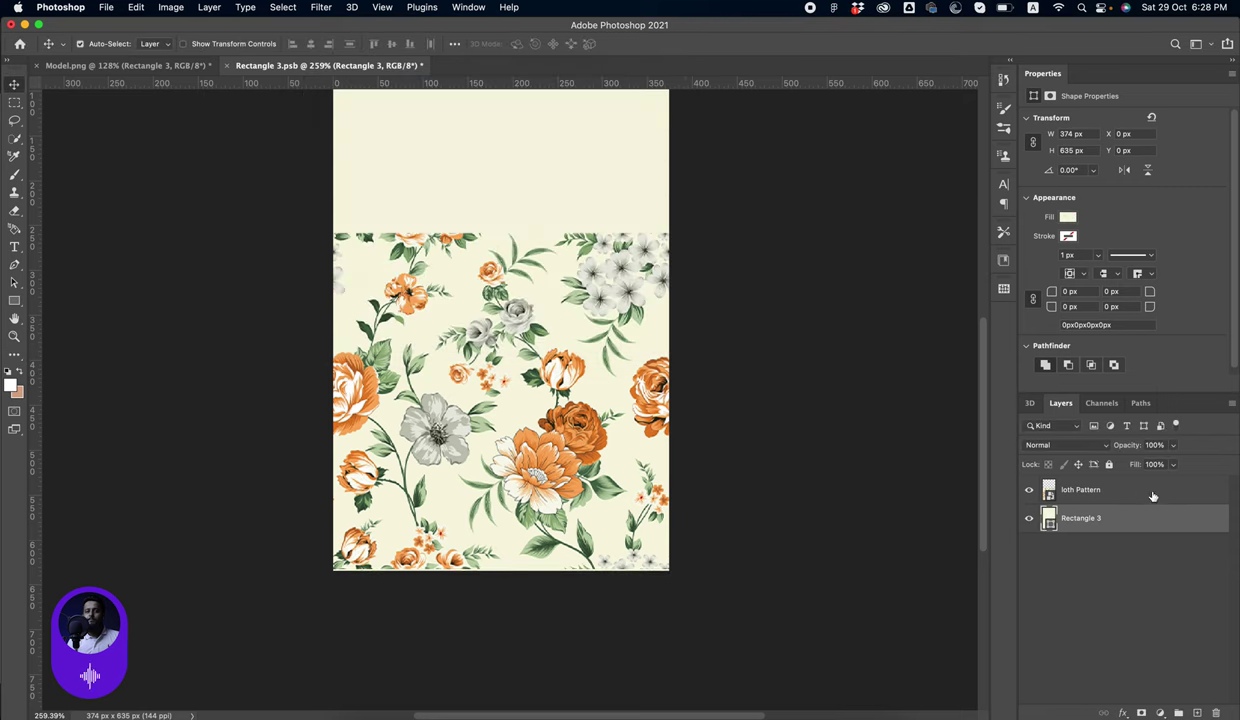
Add a gradient layer mask fading out the pattern's top, then save and close the smart object
left_click(1152, 496)
left_click(1141, 713)
key("g")
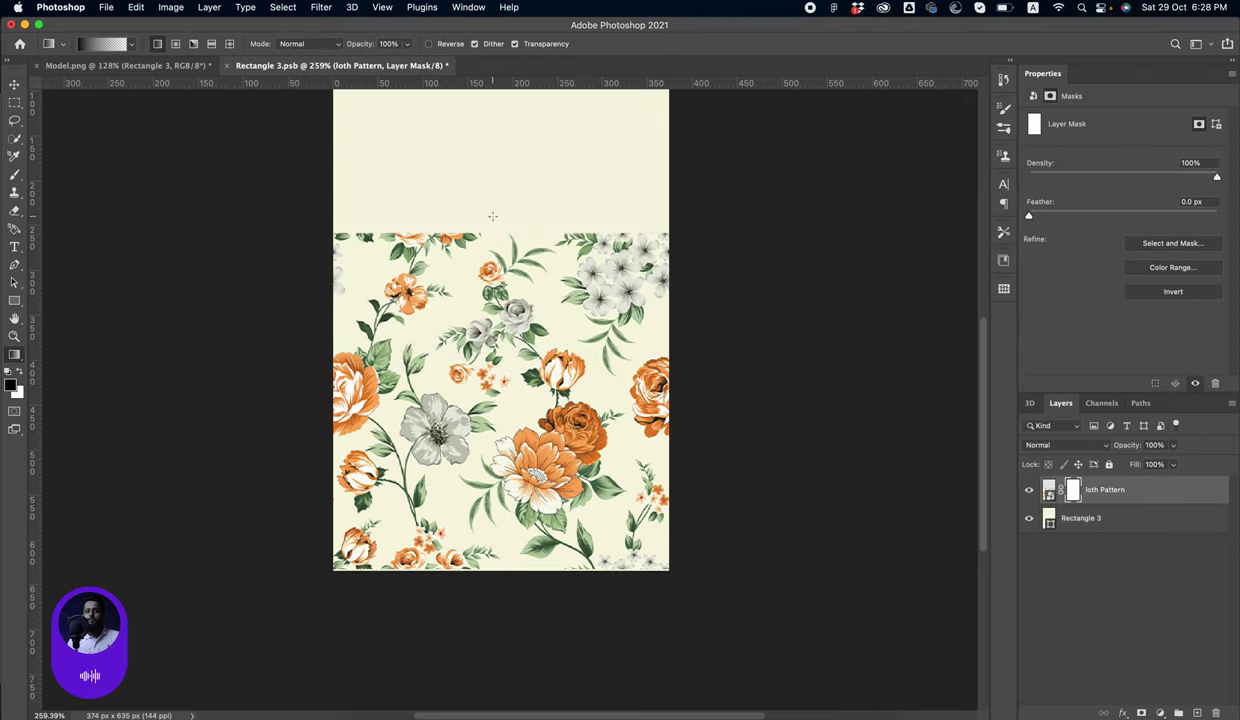
left_click_drag(492, 216, 515, 428)
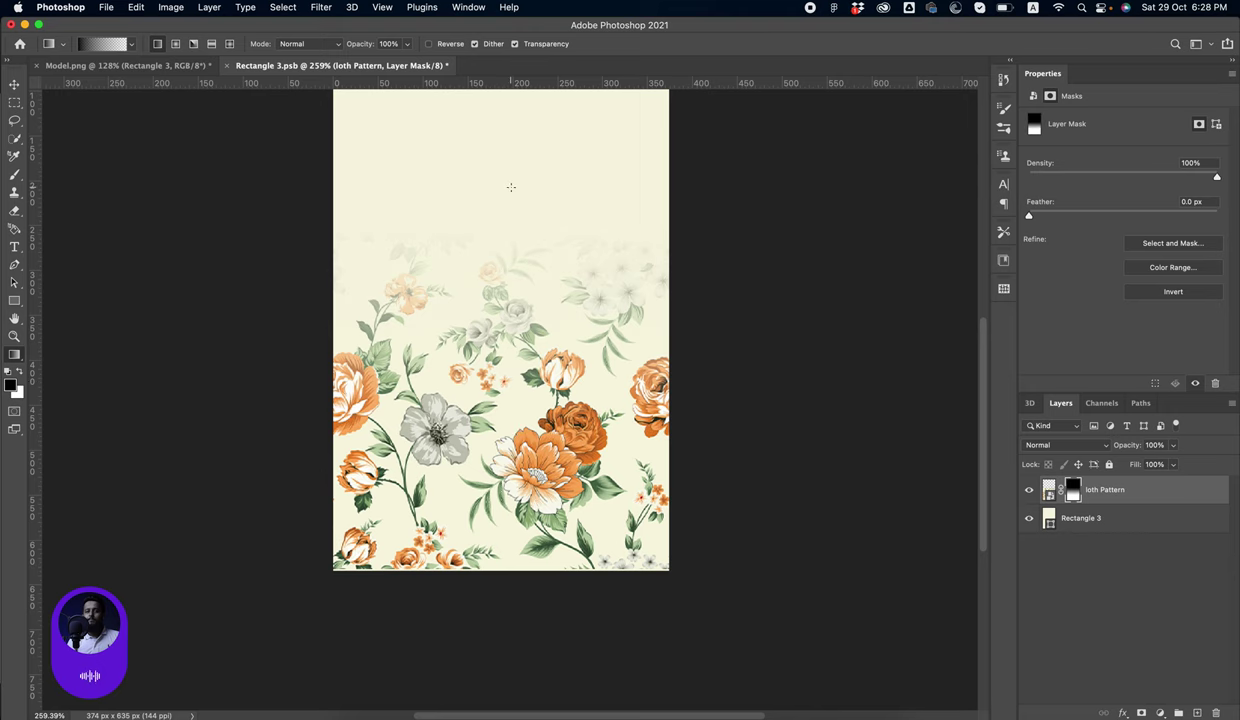
key("ctrl+s")
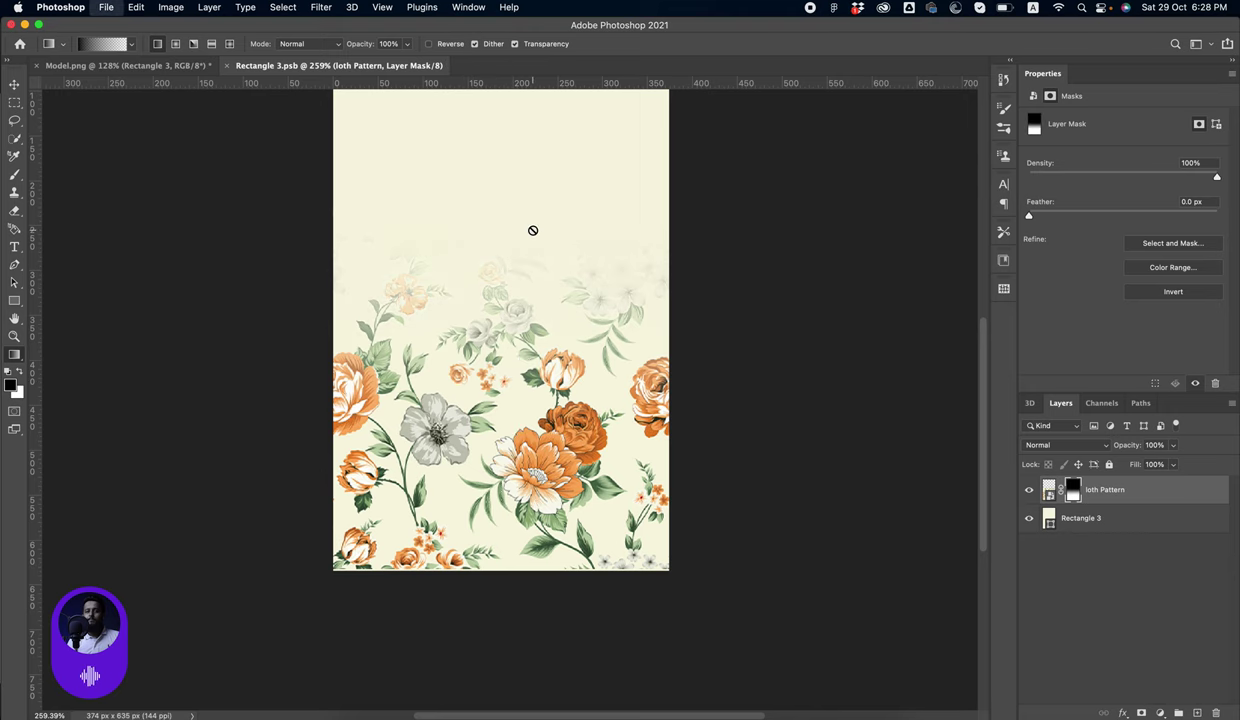
key("ctrl+w")
key("v")
scroll(1053, 600, "down", 2)
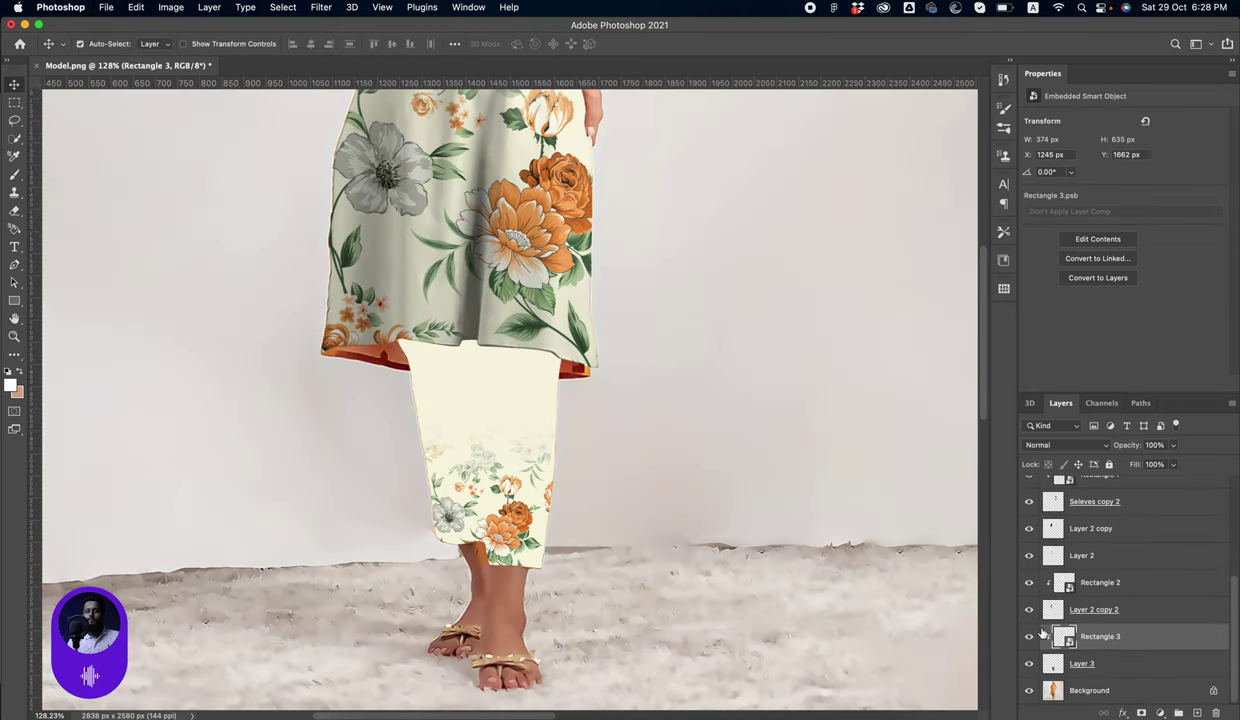
Duplicate the trousers Layer 3 and move the trouser layers above the pattern rectangle
left_click(1135, 665)
key("ctrl+j")
key("ctrl+j")
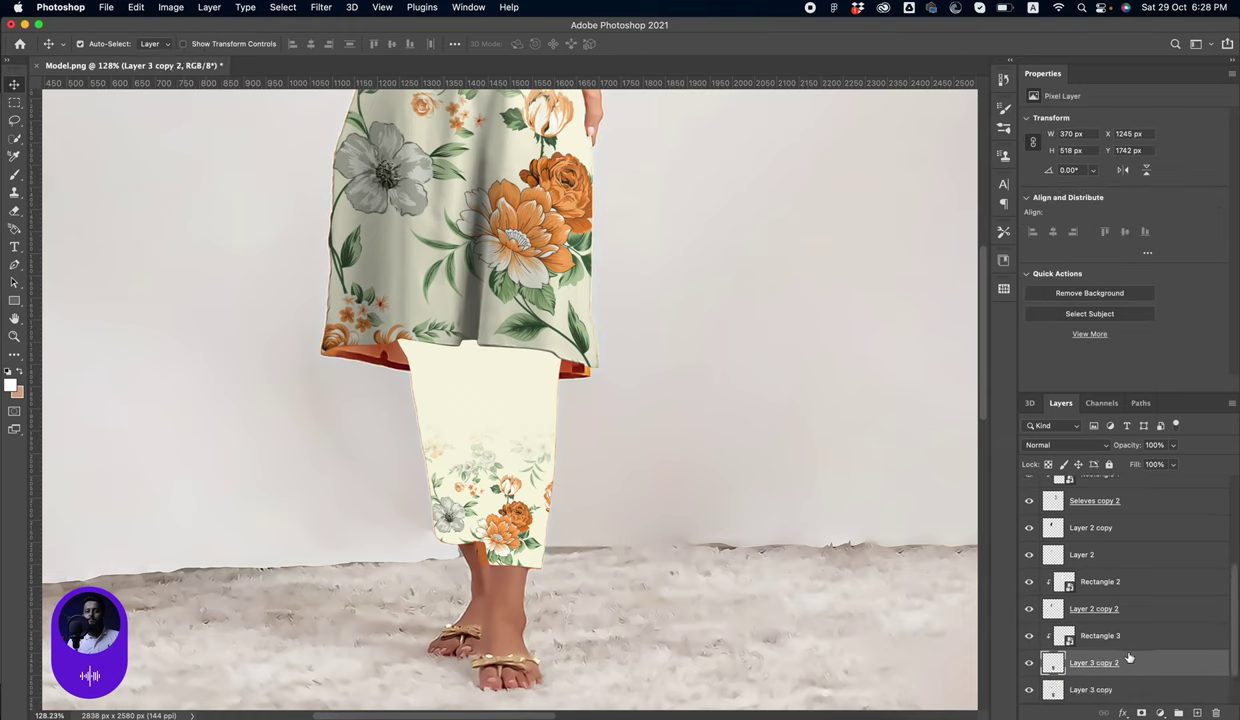
left_click(1110, 674)
left_click(1106, 692, "shift")
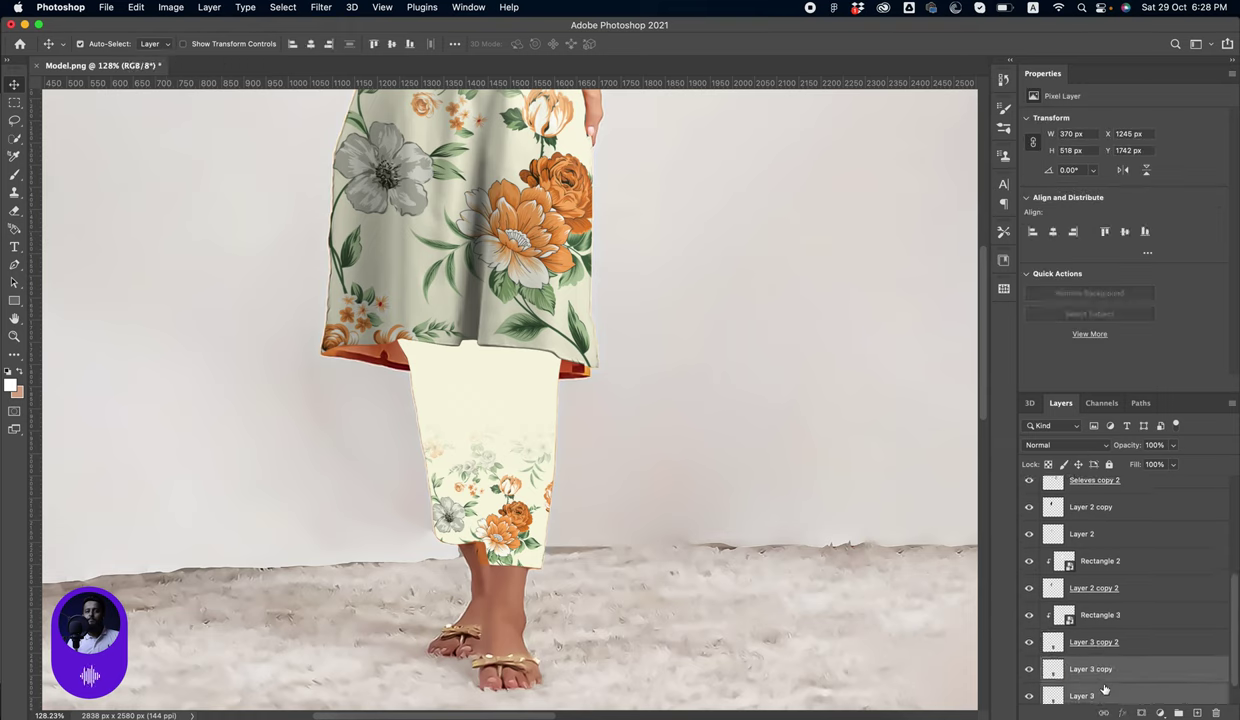
left_click_drag(1113, 682, 1110, 602)
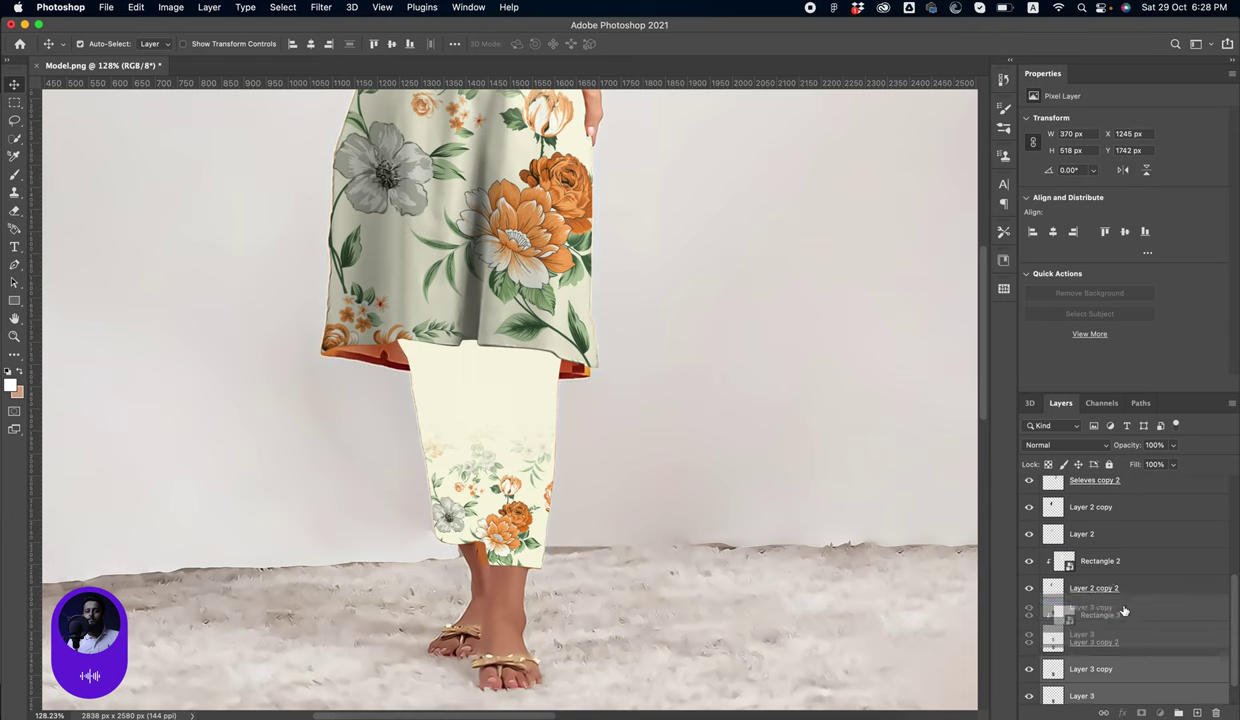
Set Layer 3 to Multiply and brighten its highlights with Levels
left_click(518, 430)
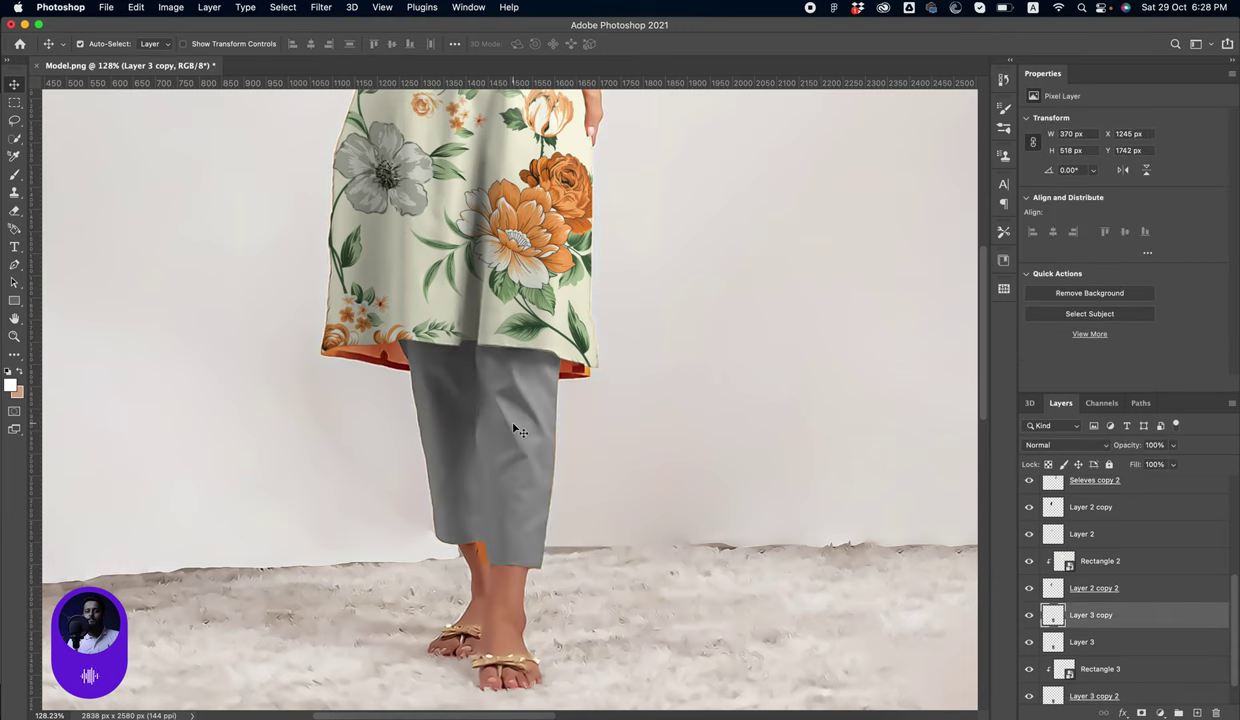
left_click(1084, 642)
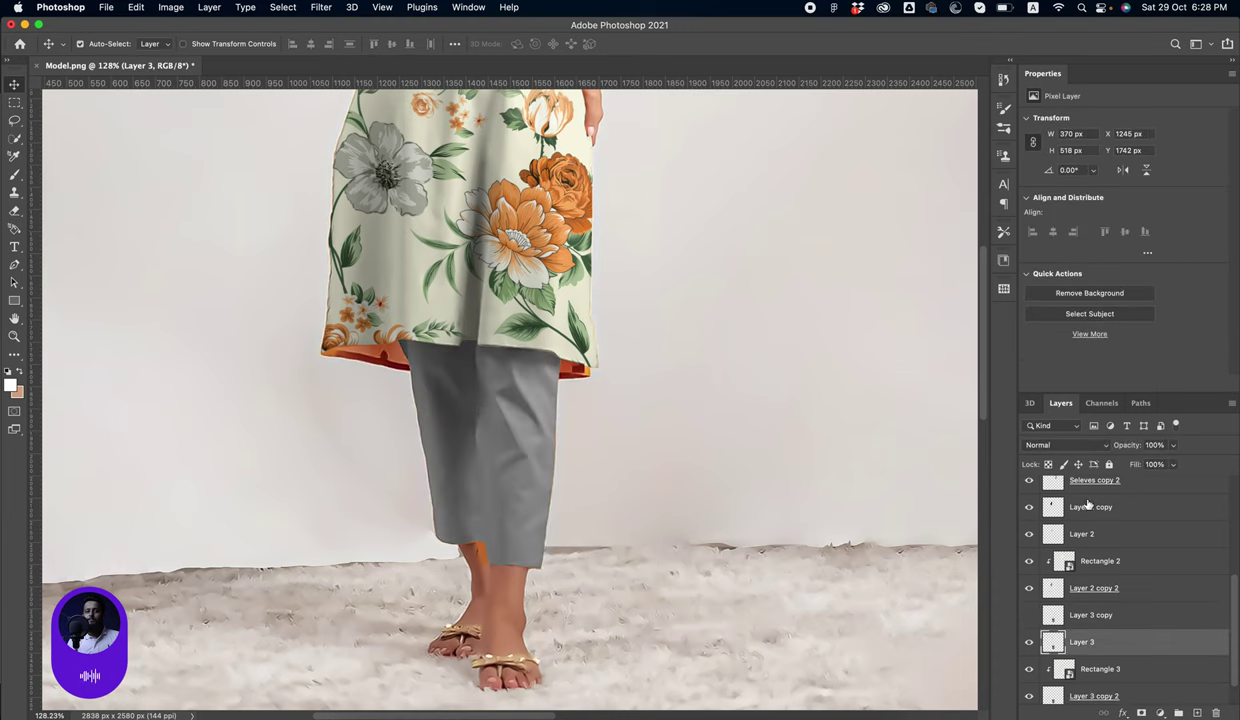
left_click(1066, 445)
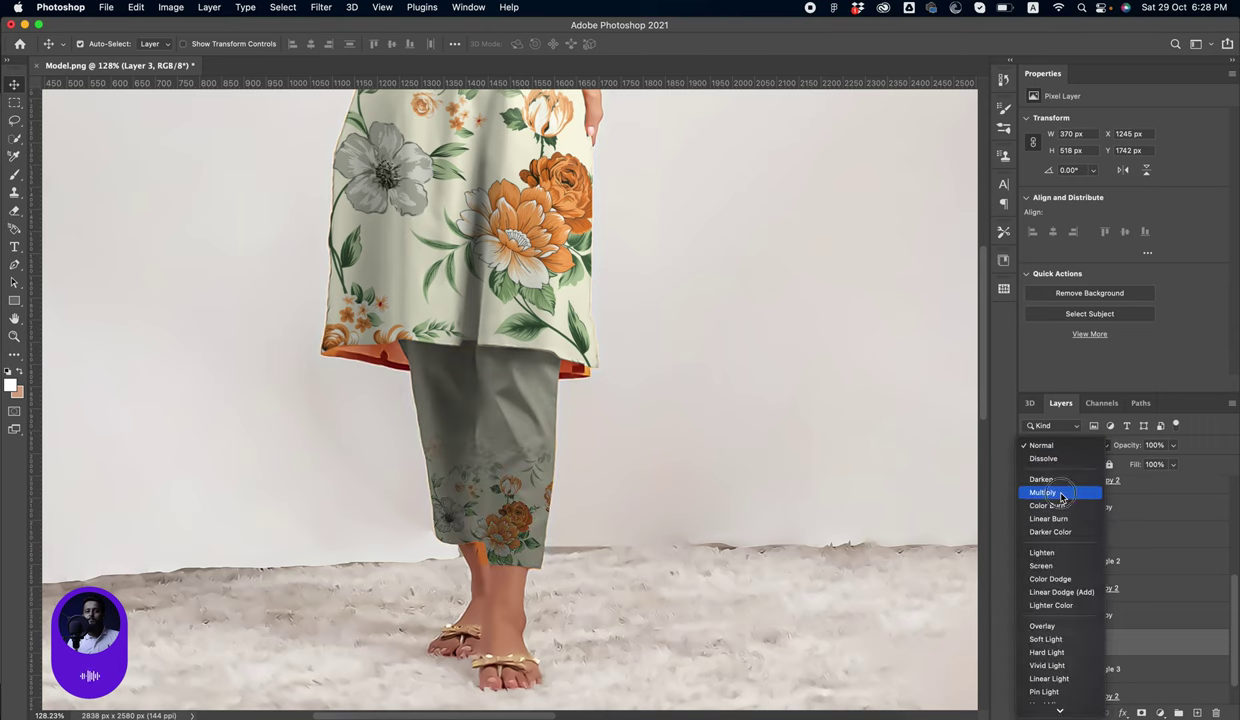
left_click(1040, 490)
key("ctrl+l")
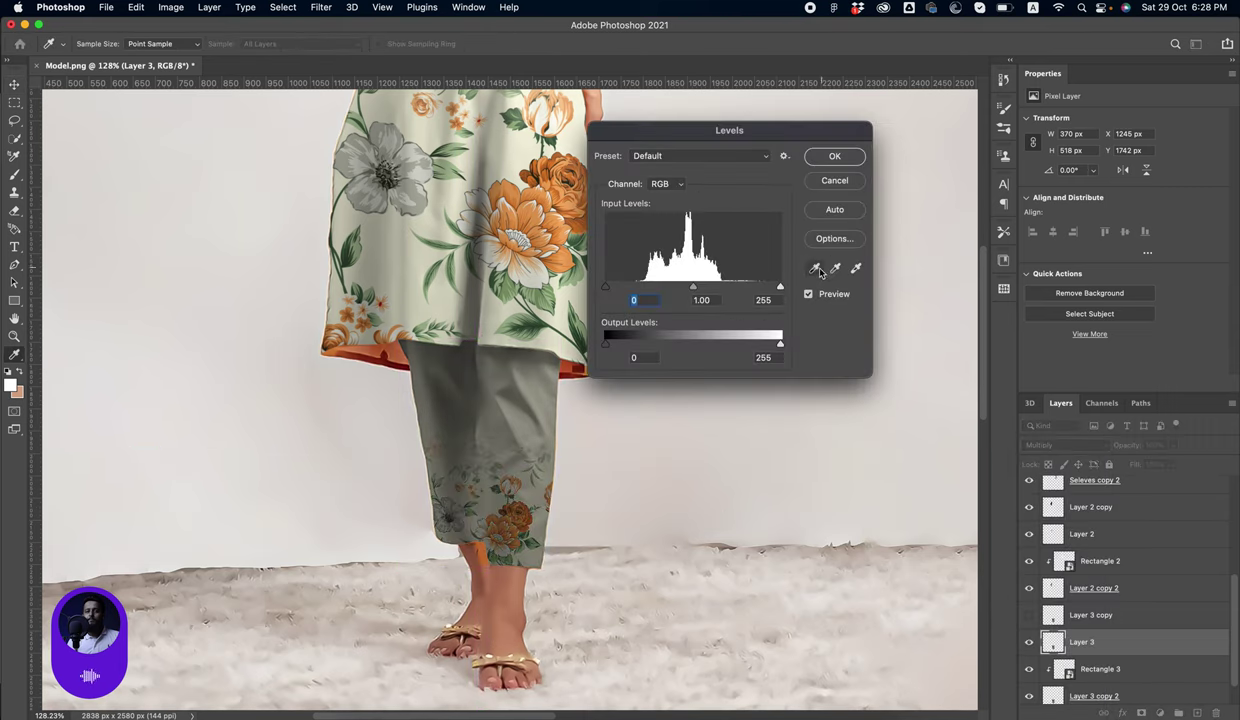
left_click_drag(781, 290, 708, 289)
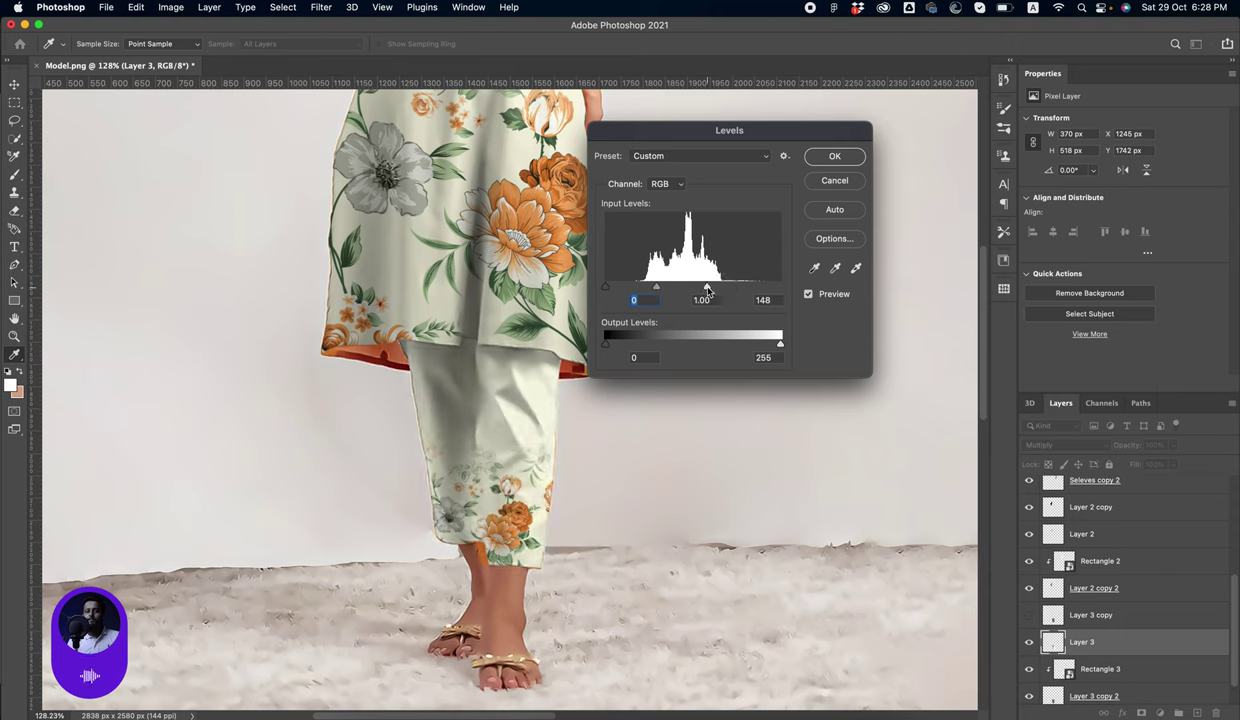
left_click(835, 157)
Show Layer 3 copy, set it to Screen, and raise its Levels black input to 210
left_click(1094, 617)
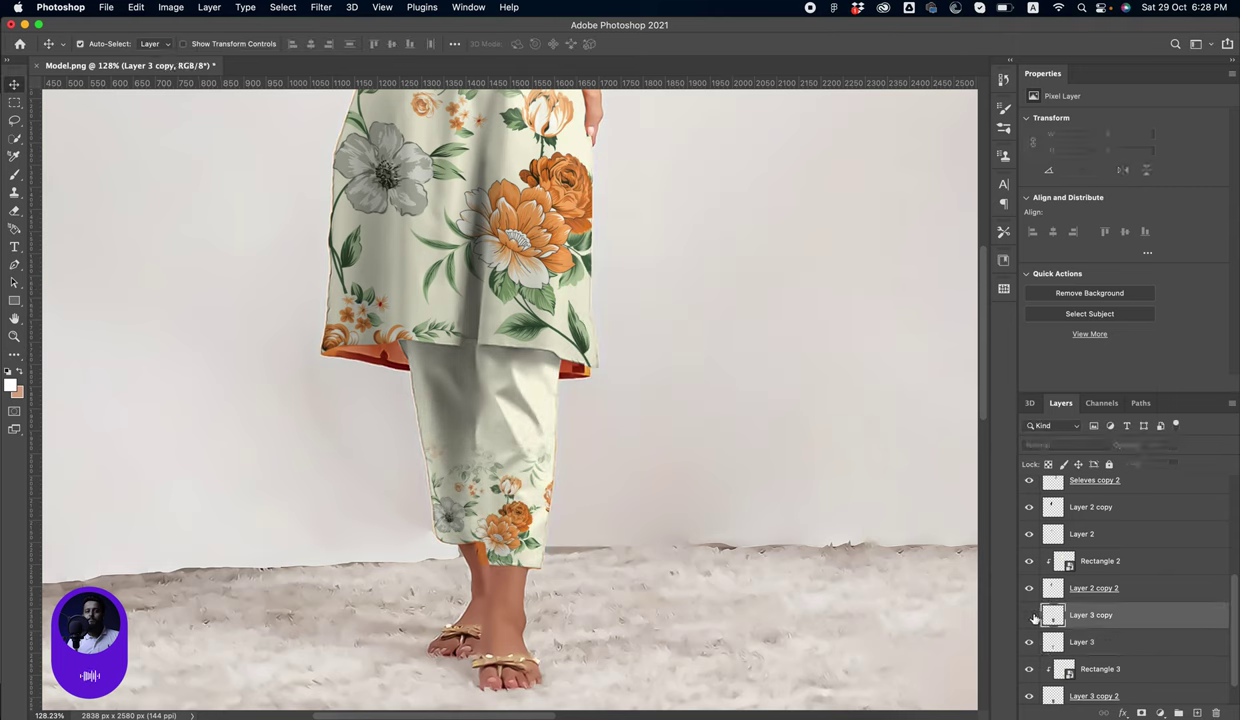
left_click(1029, 615)
left_click(1068, 446)
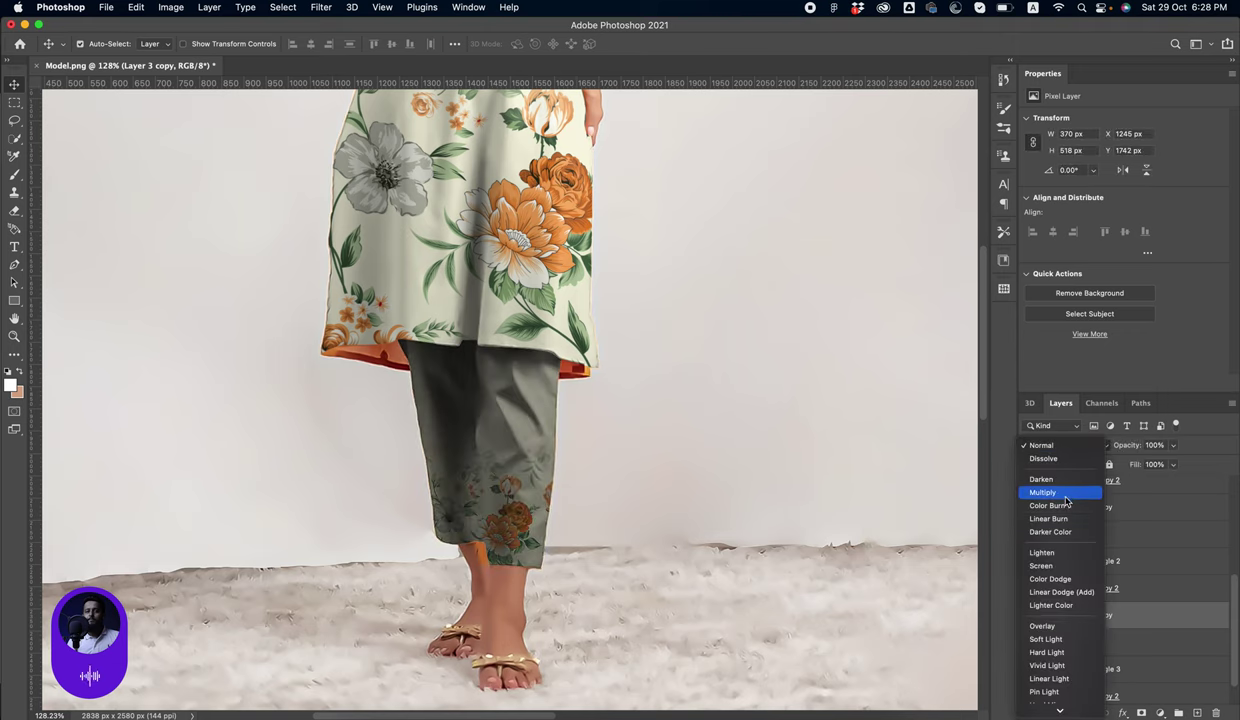
left_click(1054, 567)
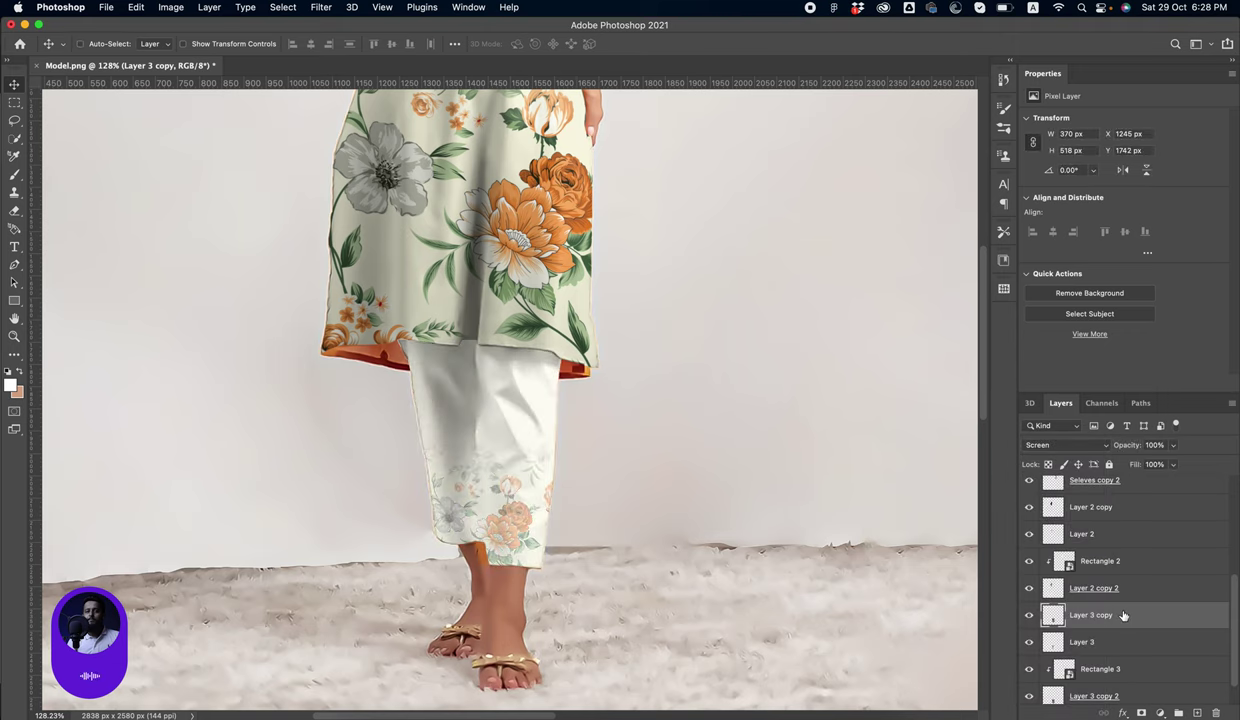
key("ctrl+l")
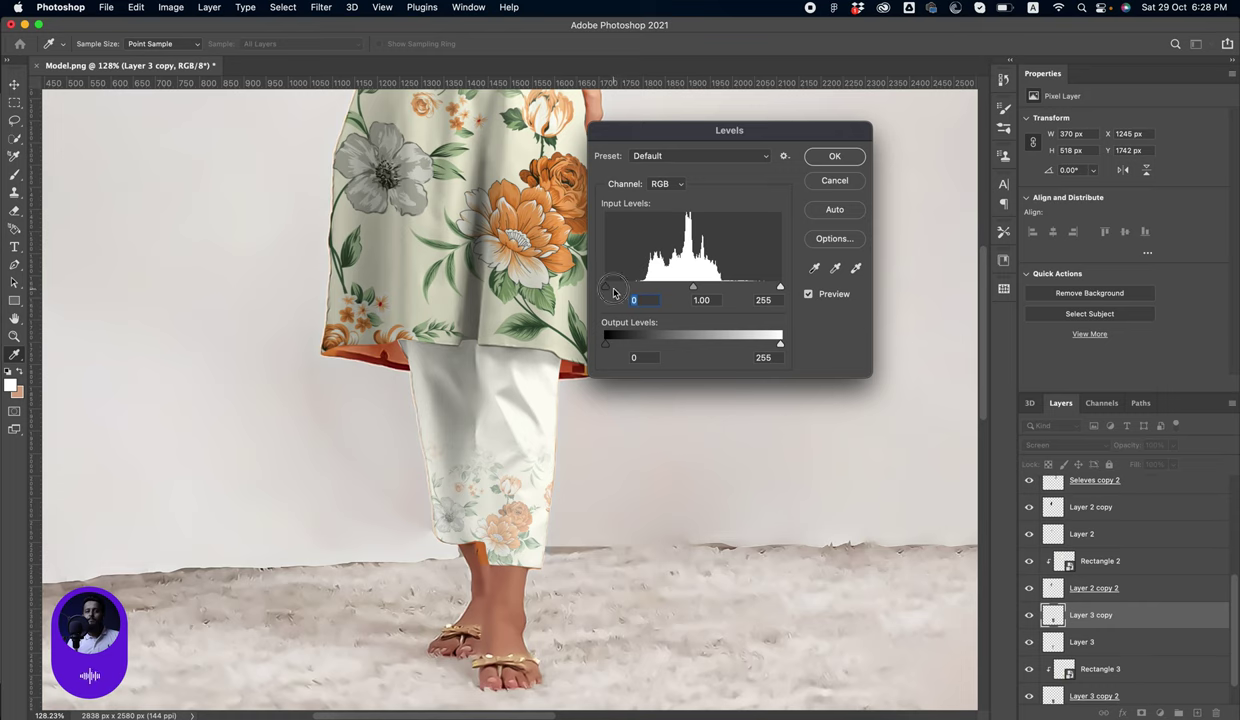
left_click_drag(614, 292, 717, 292)
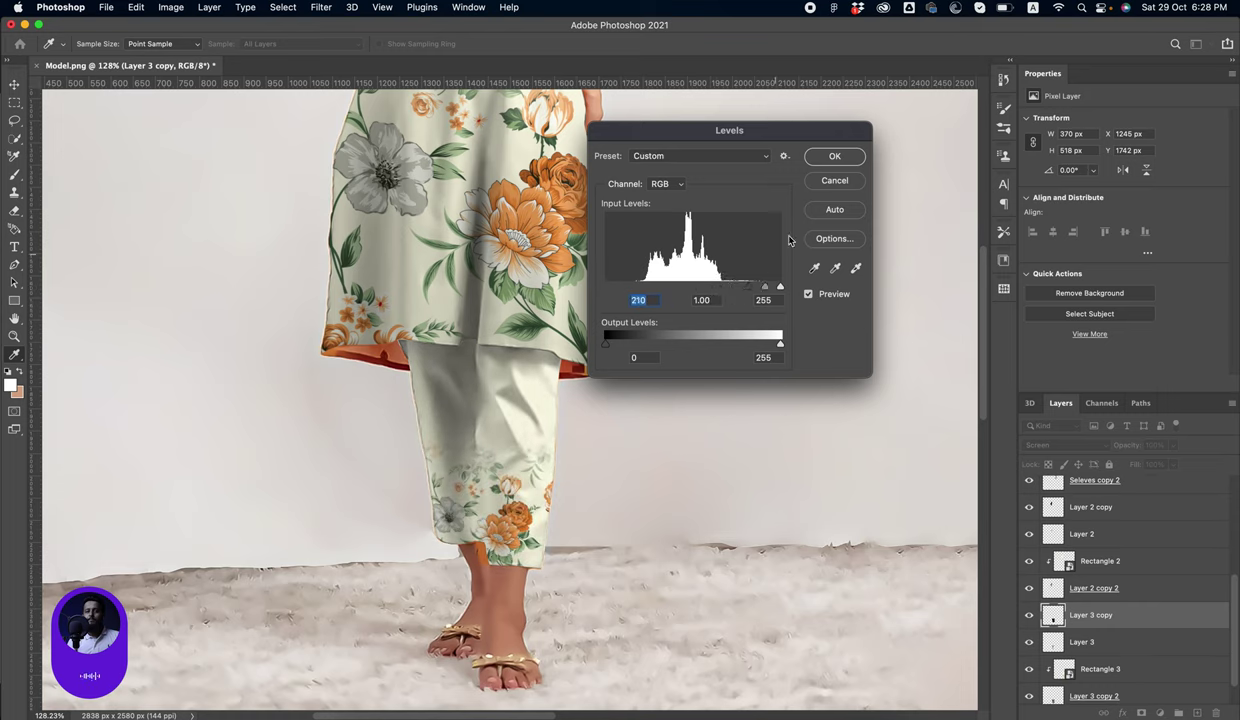
left_click(835, 155)
scroll(714, 390, "down", 5)
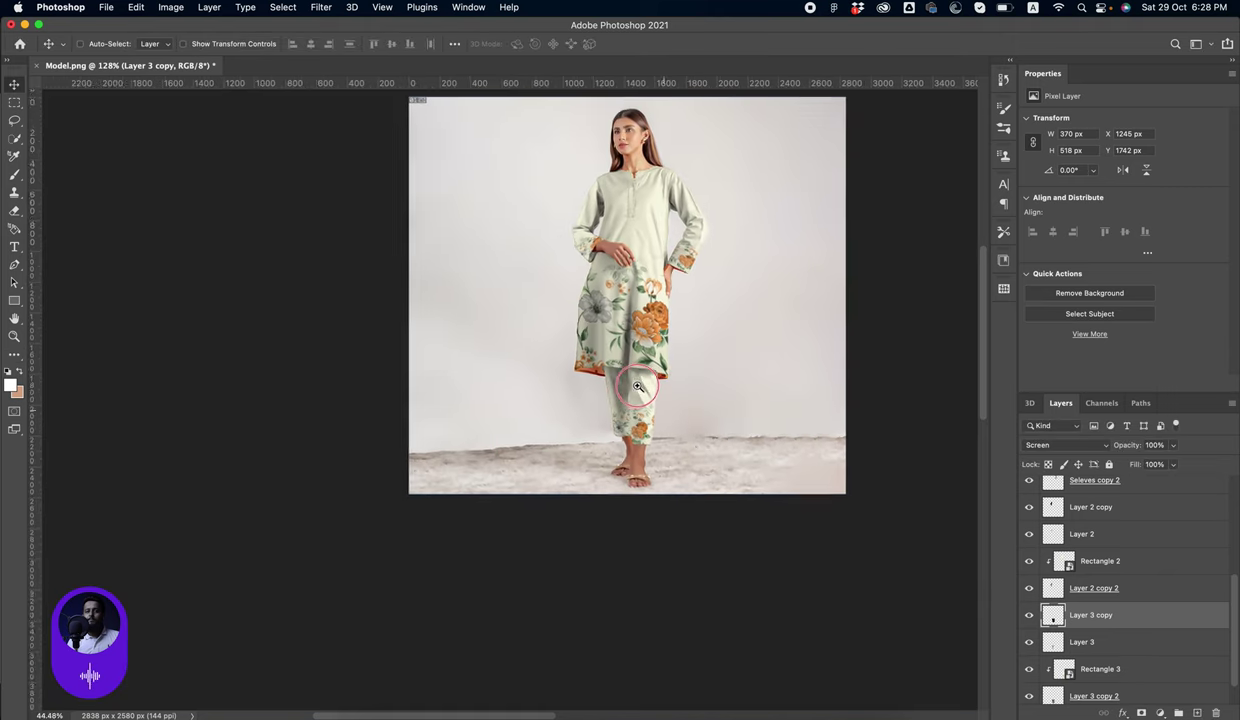
scroll(609, 397, "down", 1)
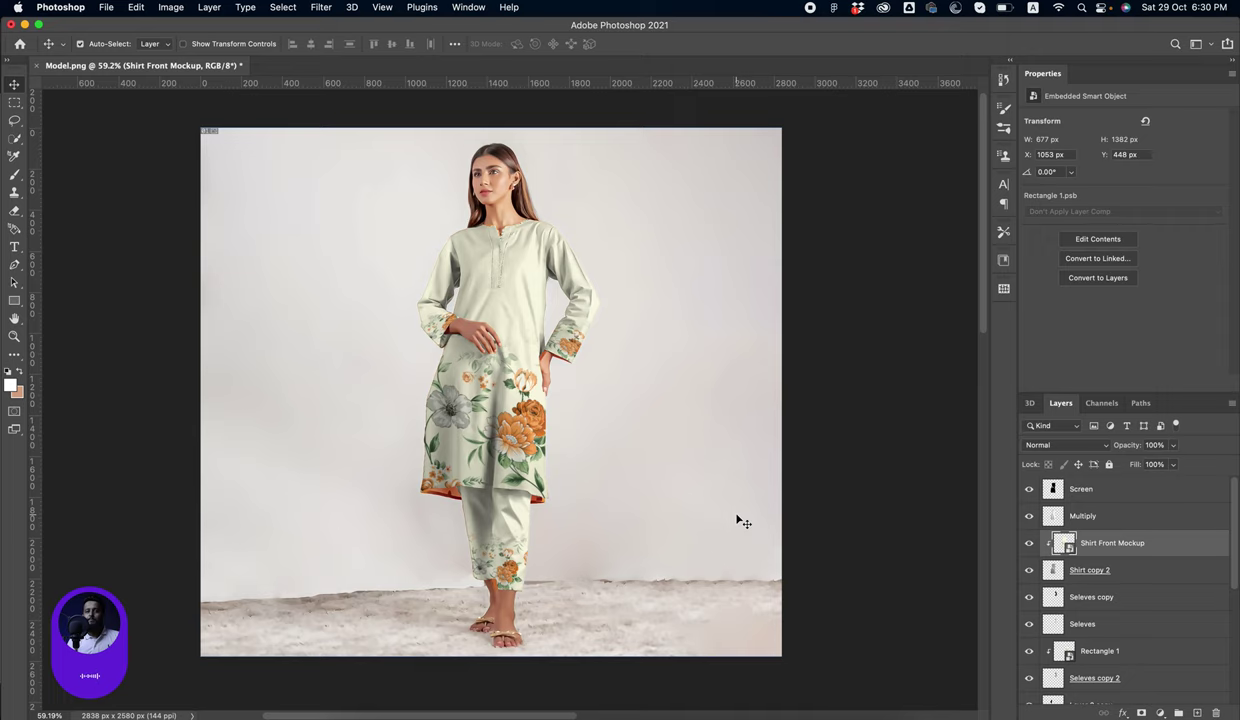
Place kimono-shogun-dress.jpeg into the kurta front smart object, scaled to fill, then save and close
double_click(1067, 546)
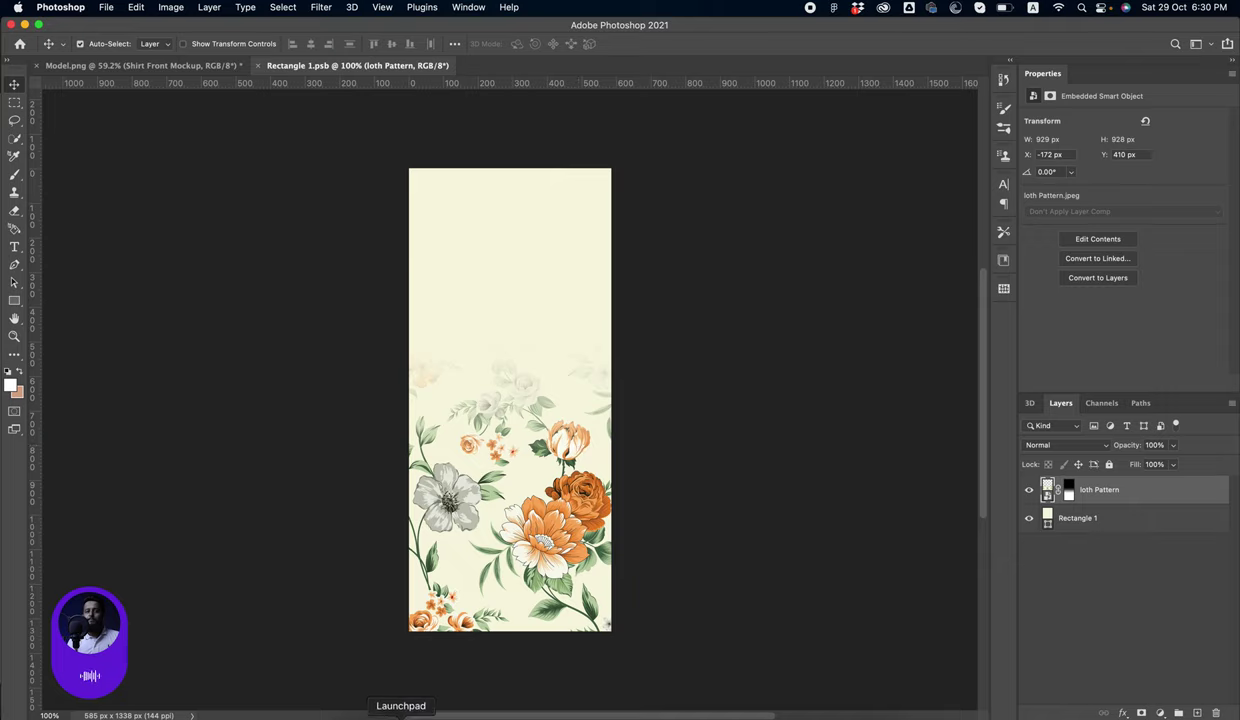
left_click(355, 700)
left_click_drag(540, 240, 428, 505)
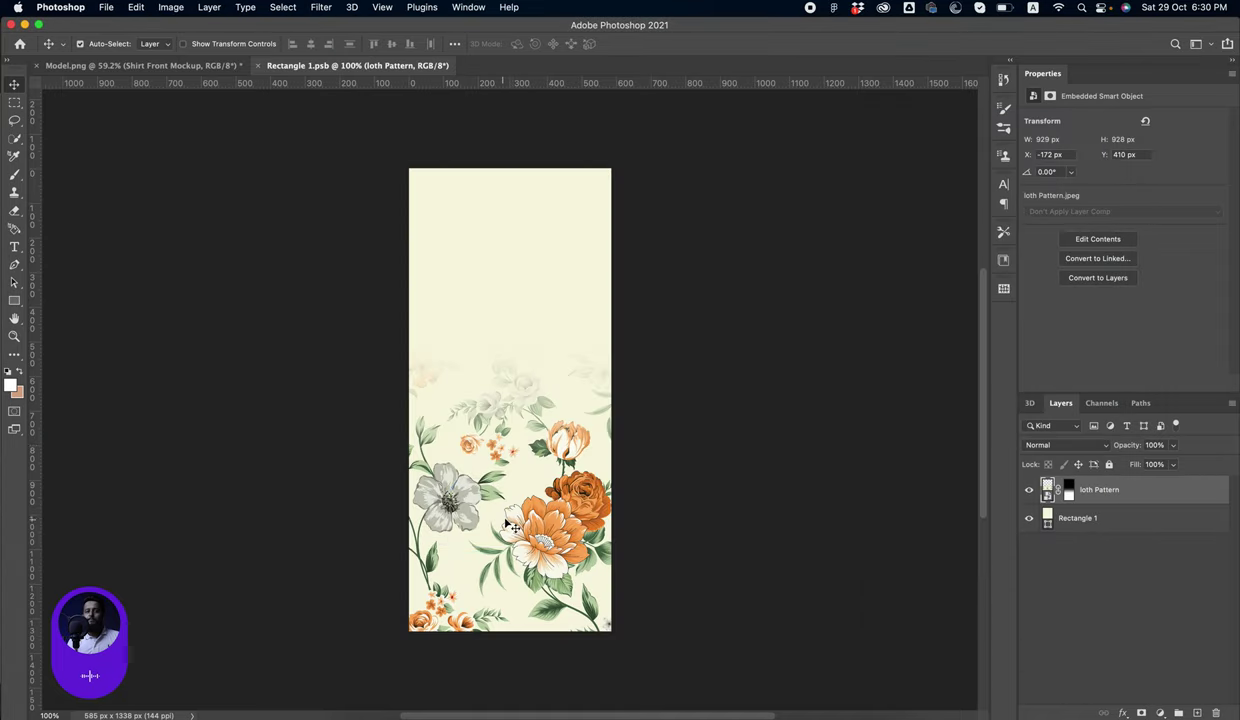
left_click_drag(650, 612, 670, 637)
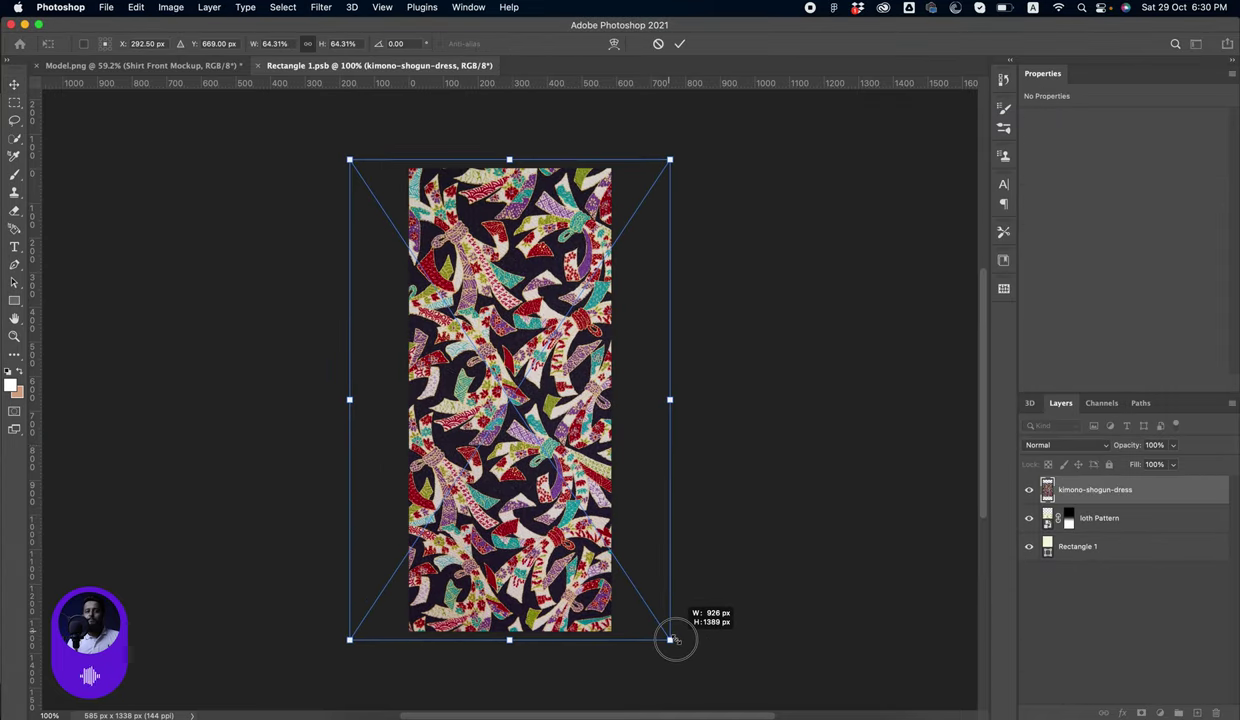
key("Return")
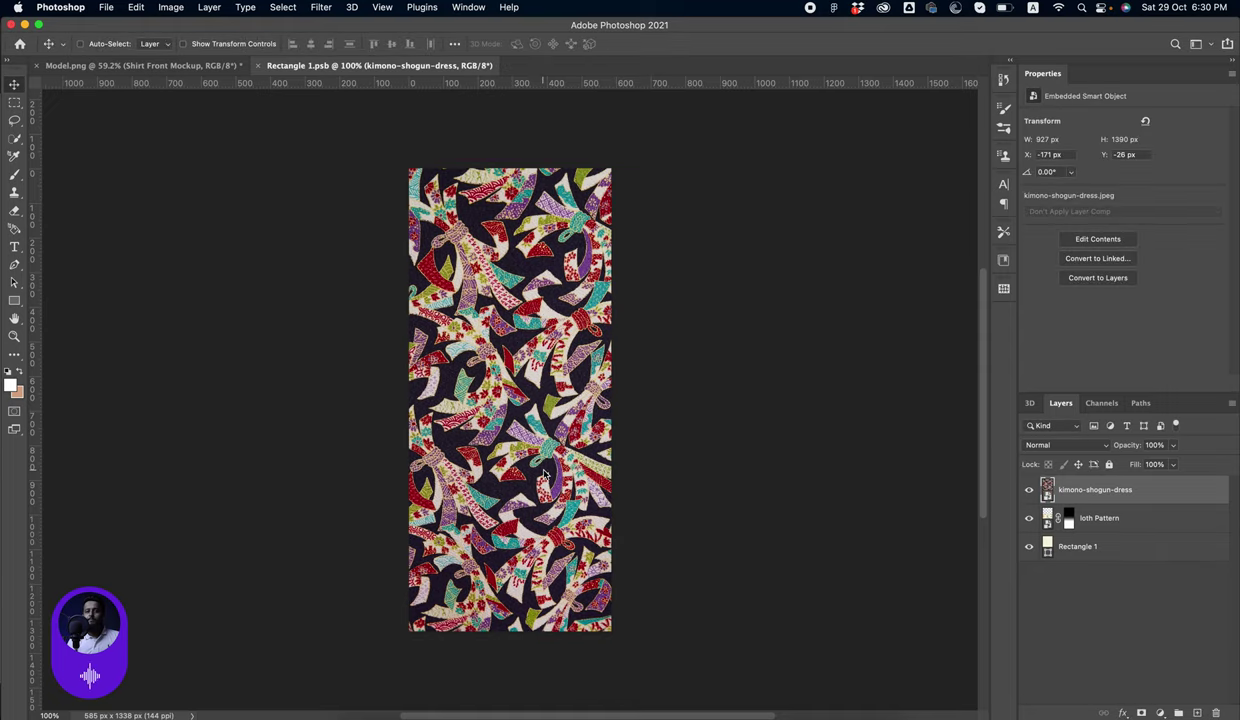
key("super+w")
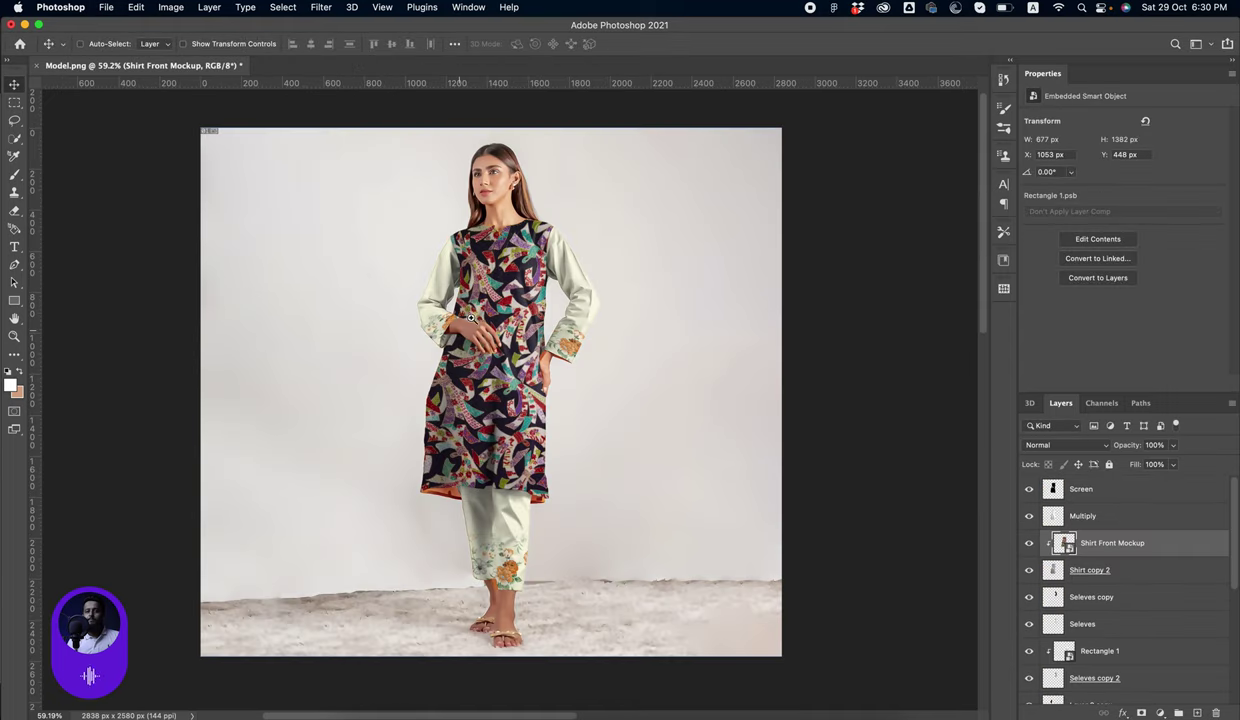
Scroll the Layers panel and select the Seleves copy layer
scroll(470, 318, "up", 5)
scroll(443, 387, "down", 2)
scroll(445, 366, "down", 2)
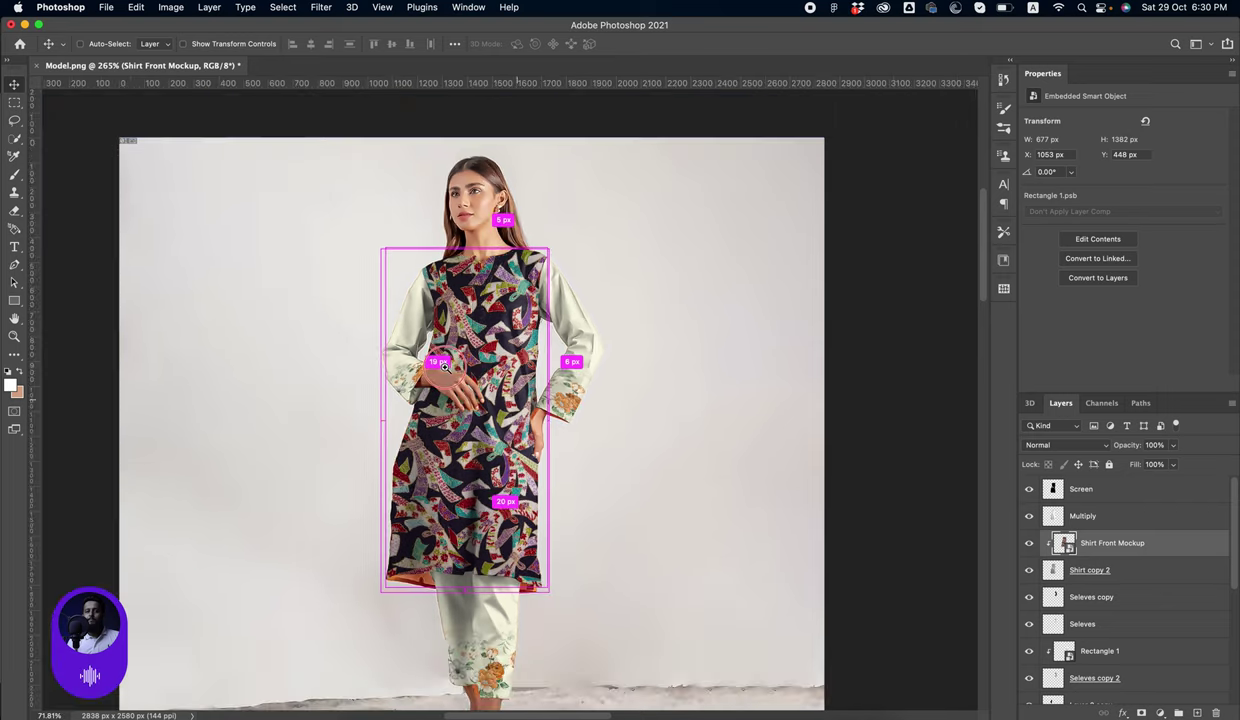
scroll(445, 366, "down", 1)
left_click(1140, 597)
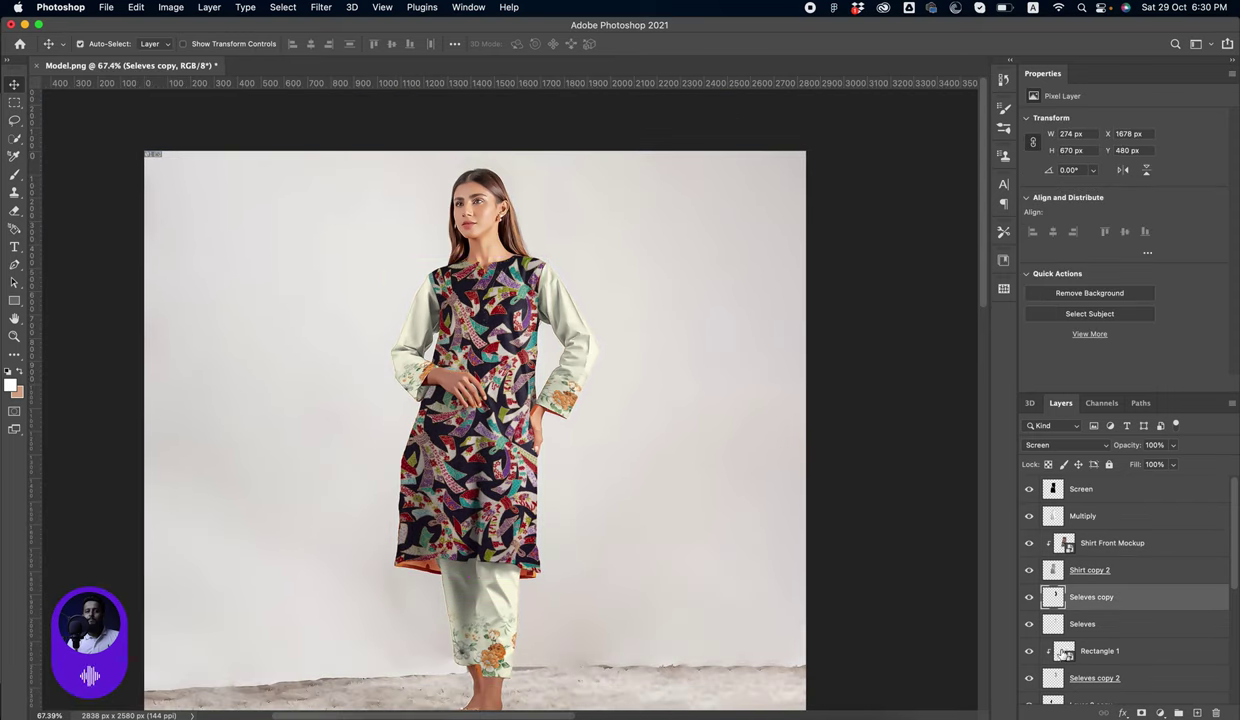
Fill the first sleeve's Rectangle 1 smart object with the kimono pattern, scaled up, then save and close
double_click(1073, 657)
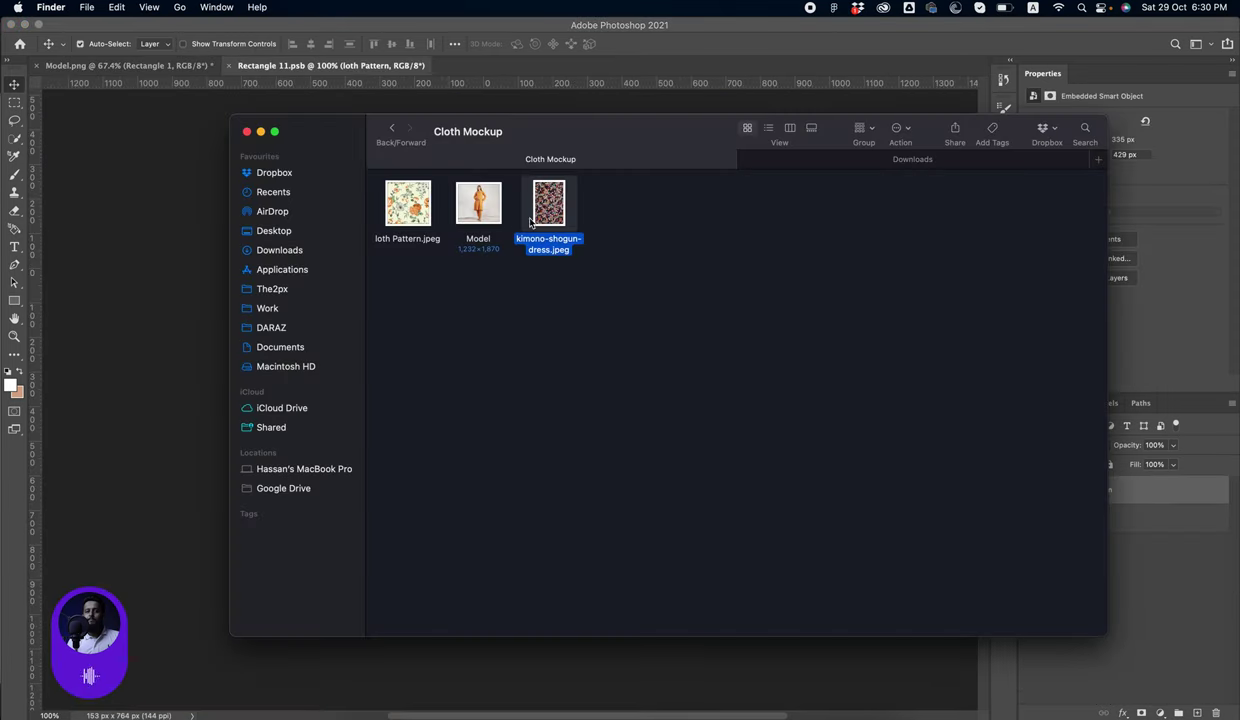
left_click_drag(531, 221, 605, 475)
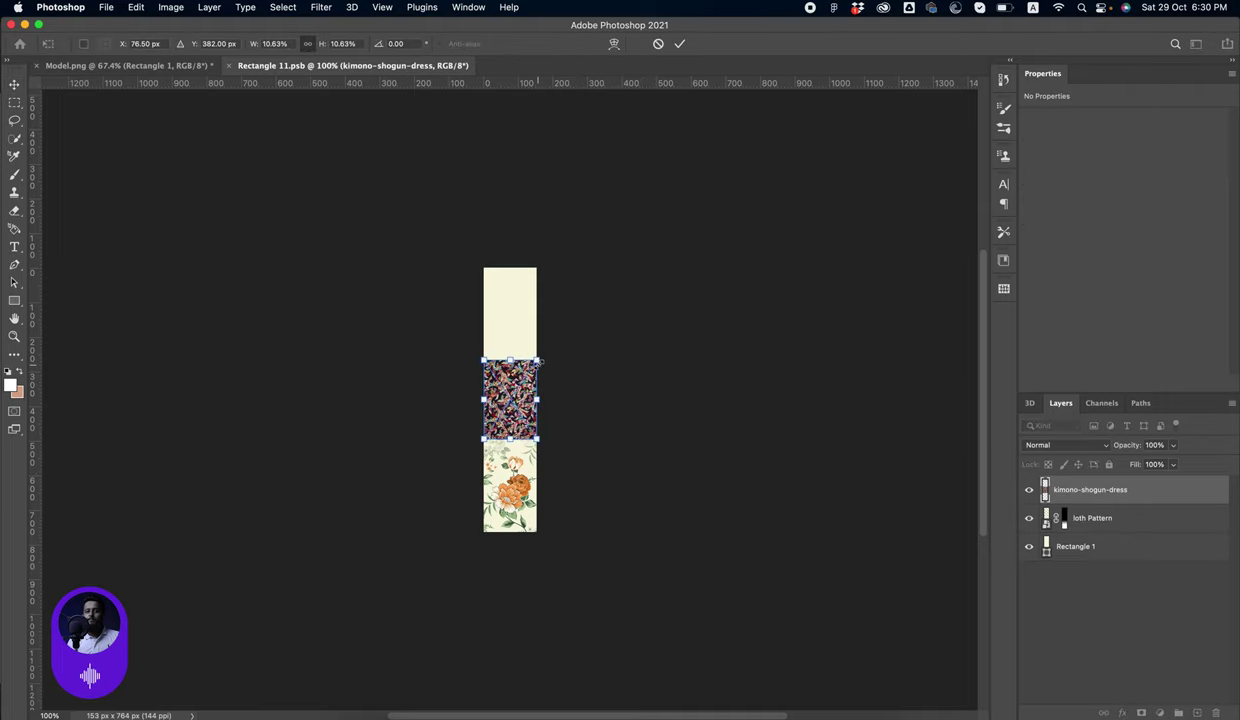
left_click_drag(539, 362, 615, 280)
key("Return")
key("ctrl+s")
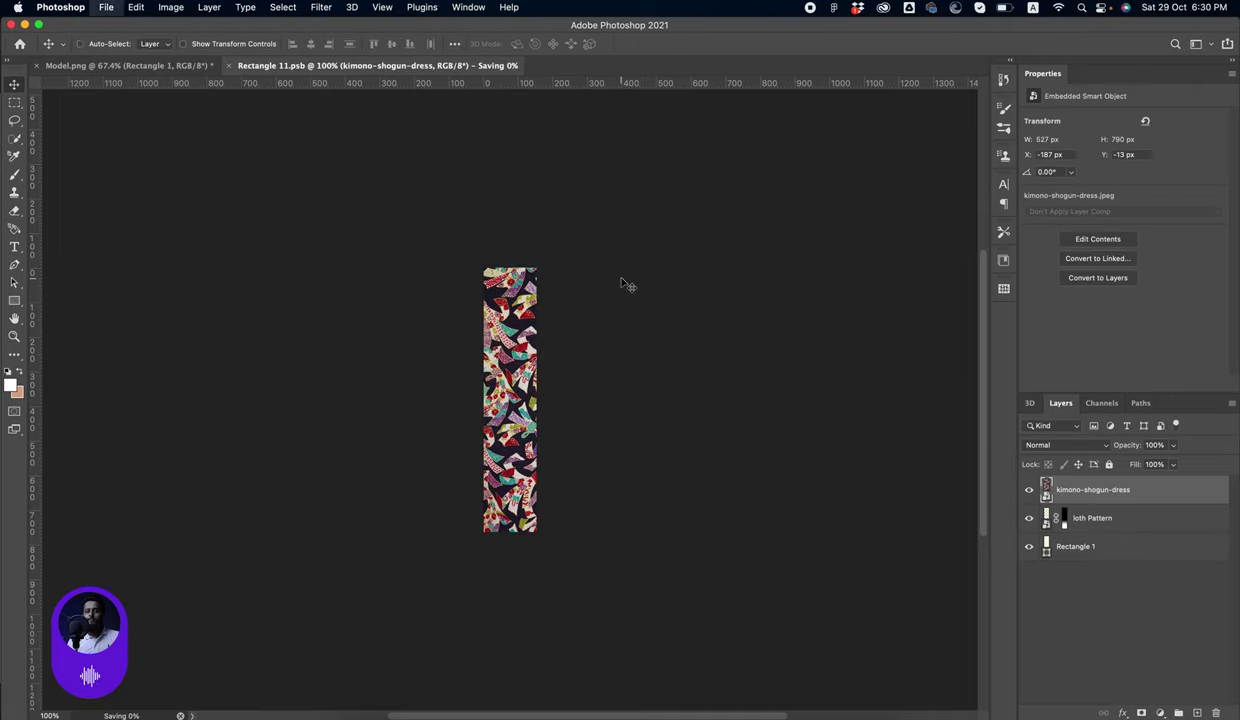
key("ctrl+w")
Fill the other sleeve's Rectangle 2 smart object with the kimono pattern, then save and close
left_click(409, 292)
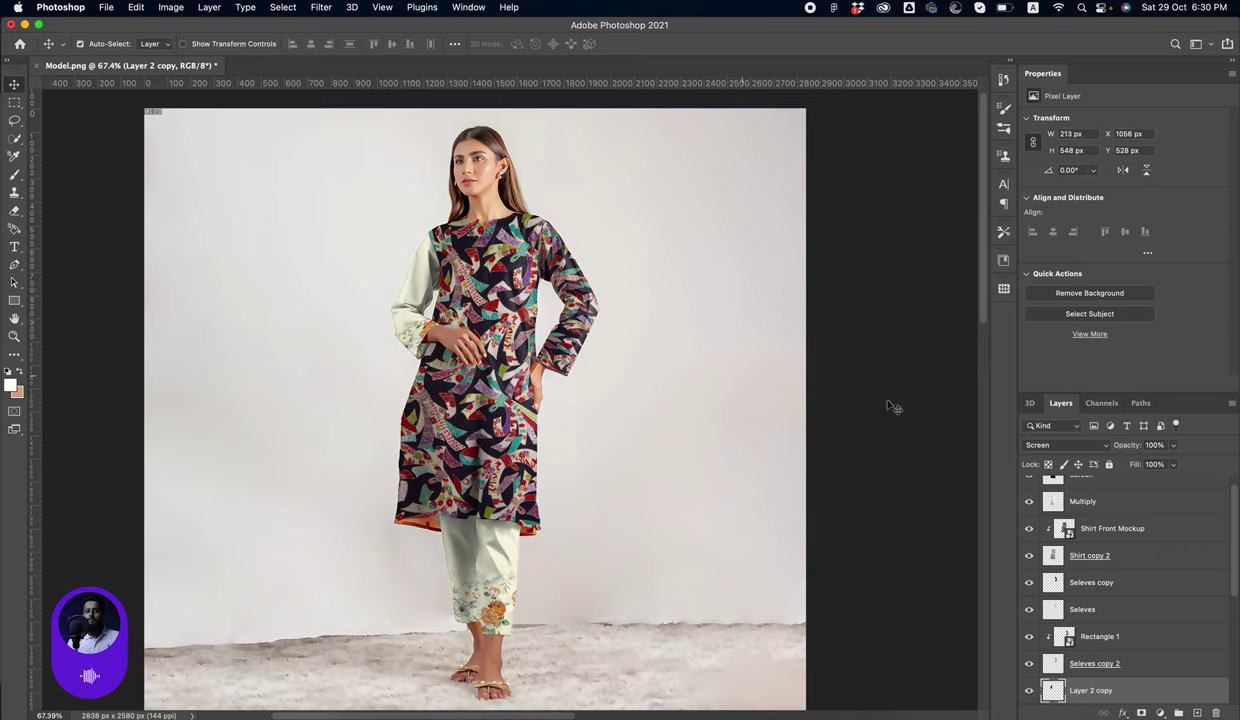
scroll(1147, 642, "down", 3)
double_click(1068, 663)
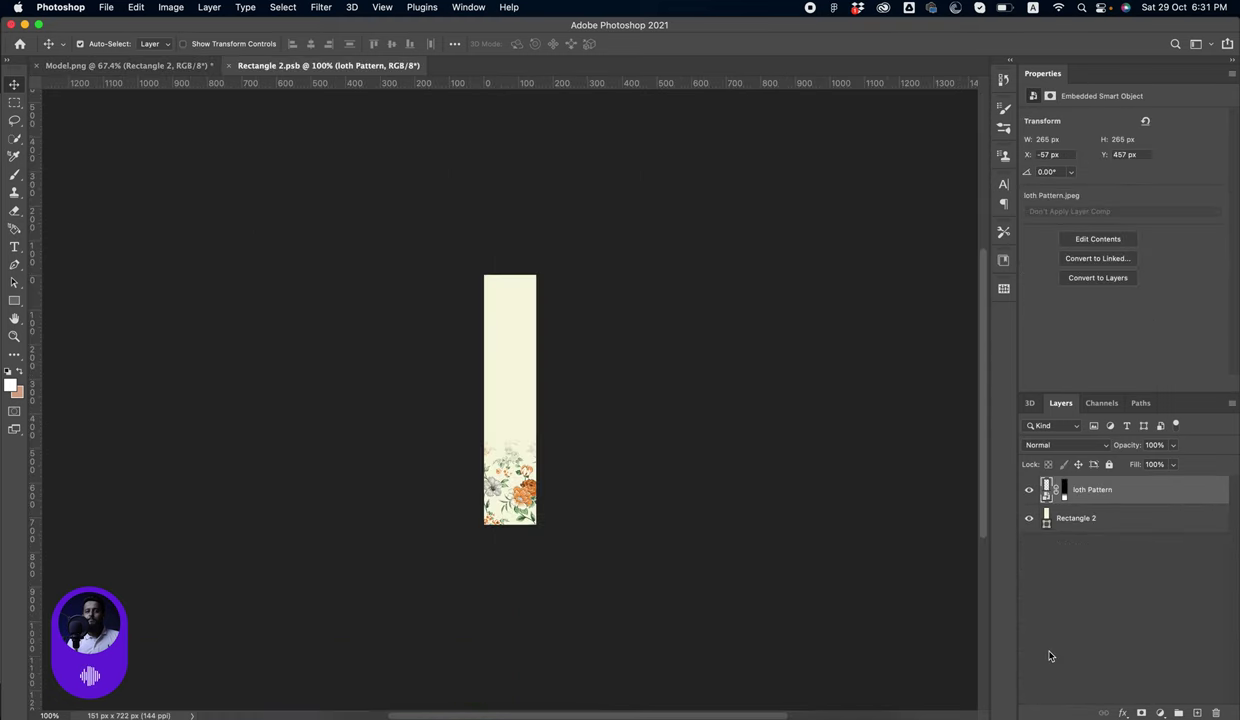
left_click(362, 714)
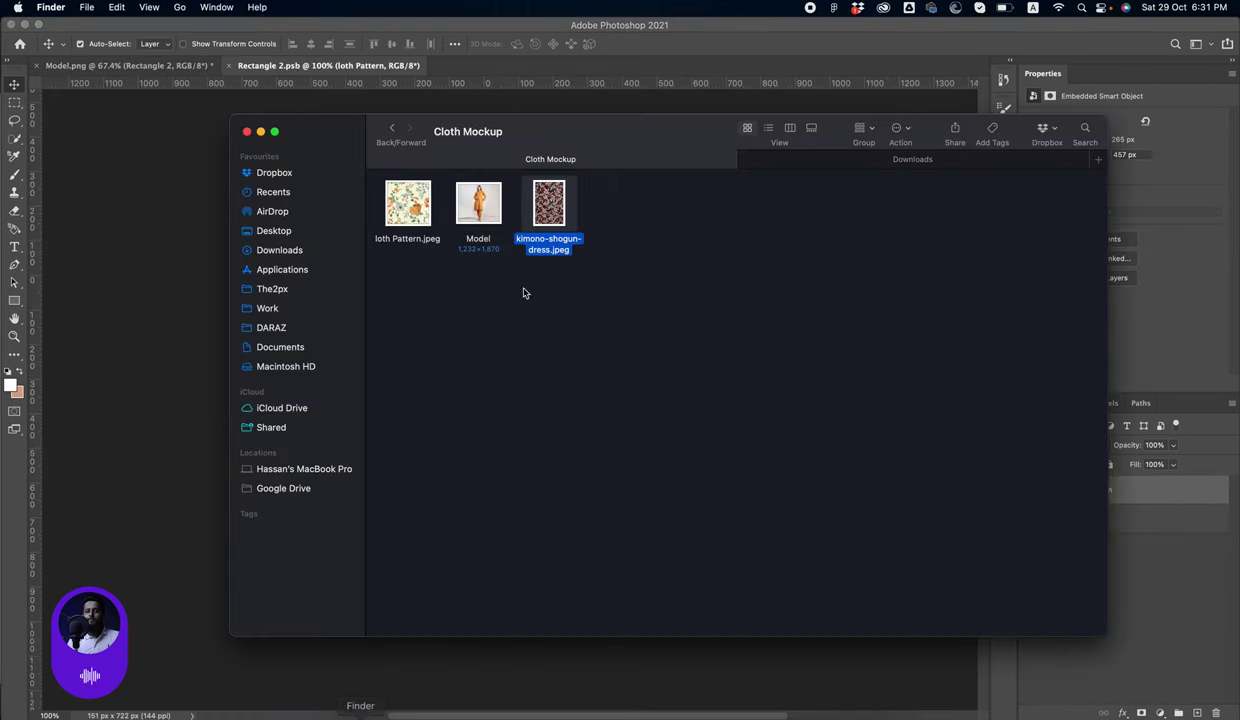
mouse_move(530, 215)
left_mouse_down()
mouse_move(595, 457)
mouse_move(594, 530)
left_mouse_up()
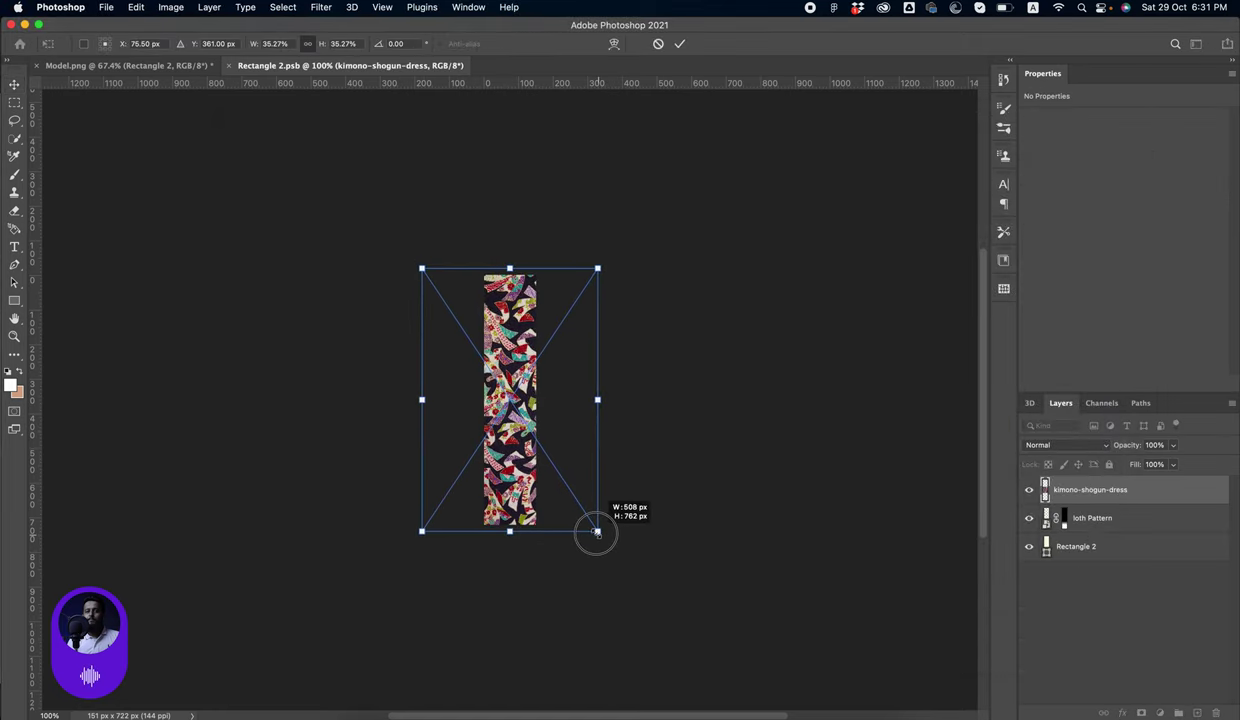
key("Return")
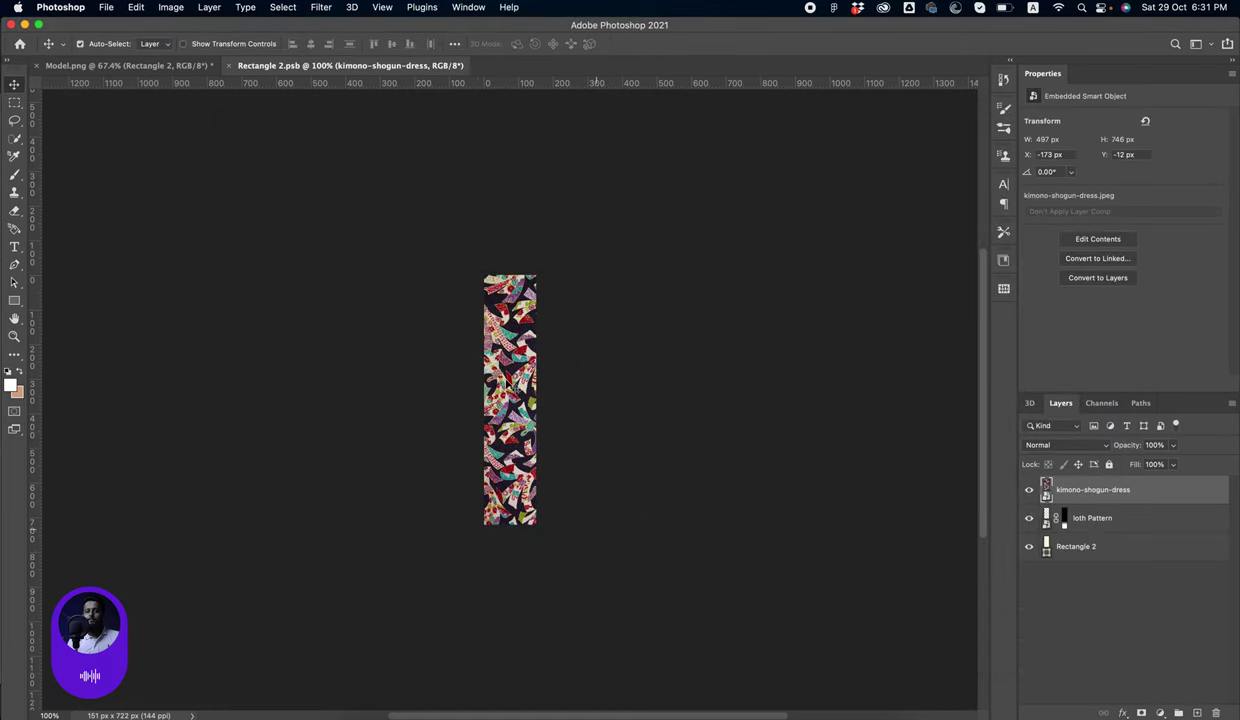
key("ctrl+w")
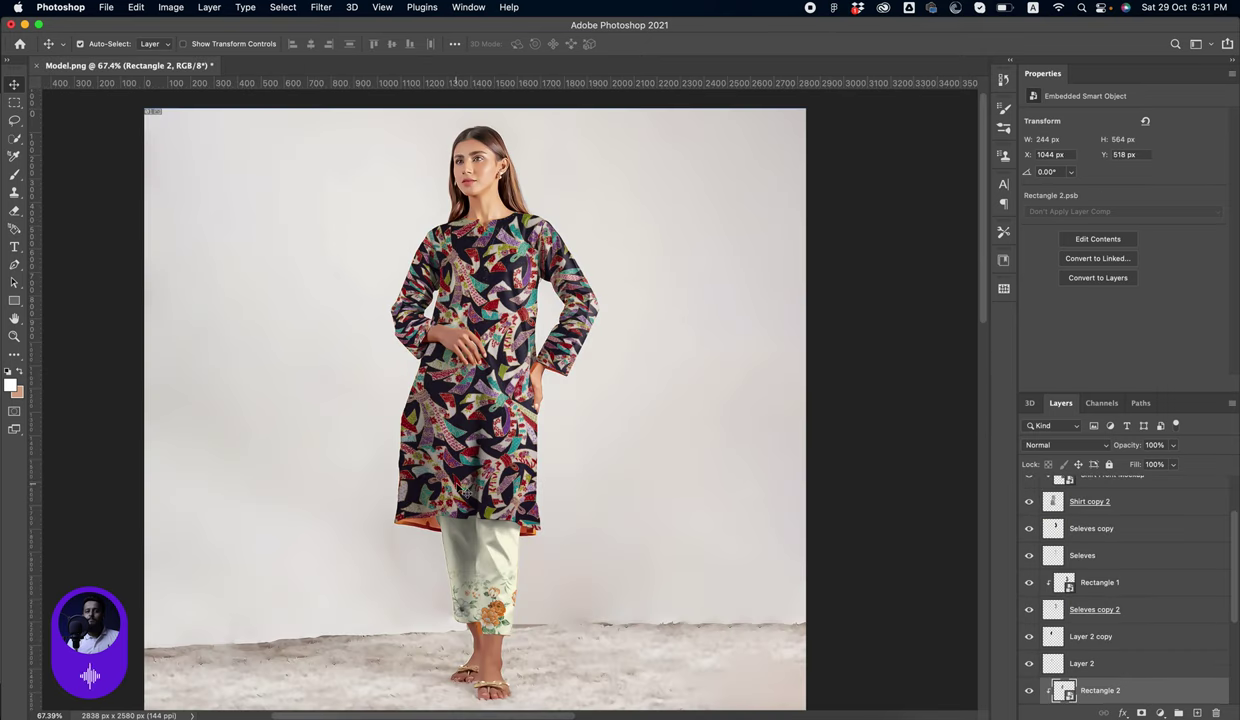
left_click(445, 538)
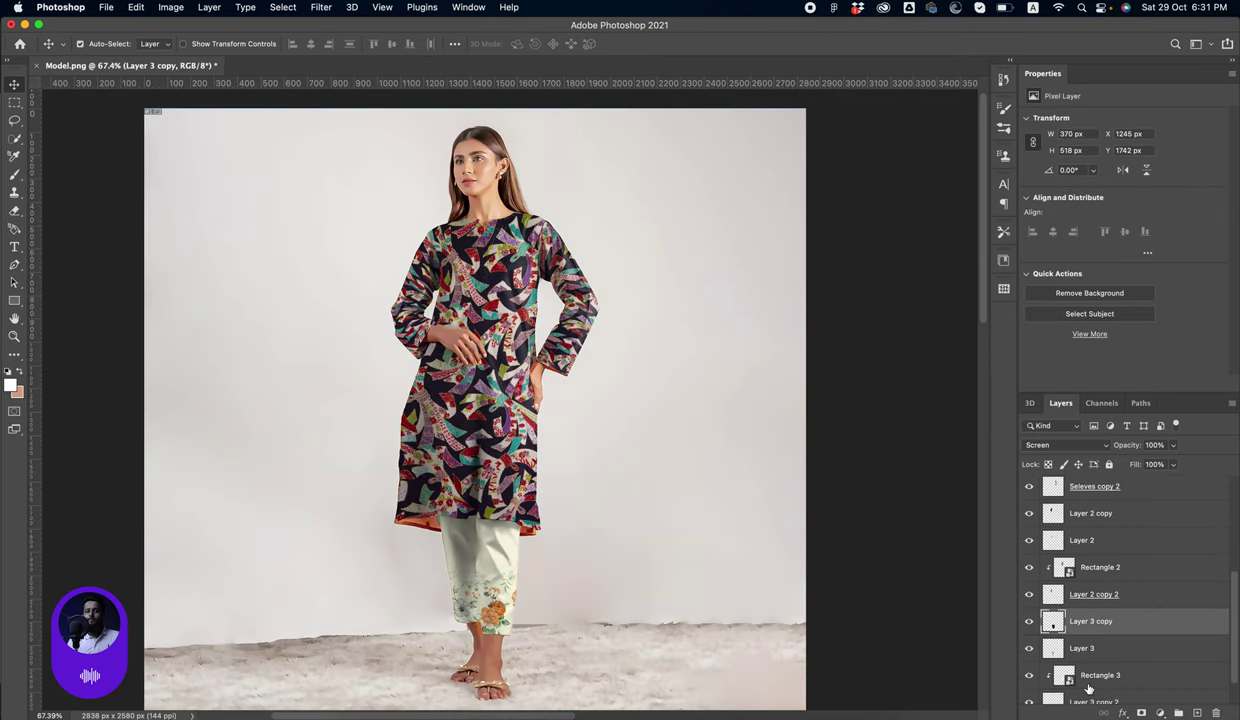
Place kimono-shogun-dress.jpeg into the Rectangle 3 trouser smart object, enlarge it, save, close, and zoom out
double_click(1067, 678)
key("super+Tab")
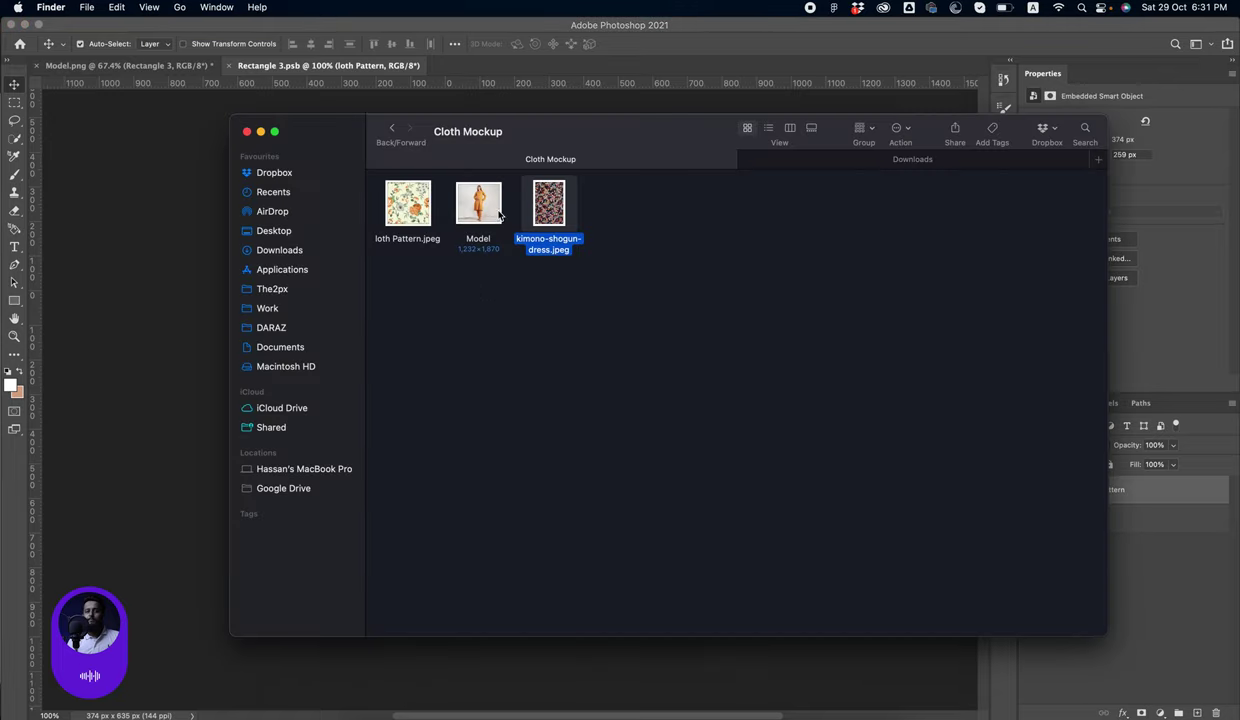
mouse_move(545, 207)
left_mouse_down()
mouse_move(580, 338)
mouse_move(510, 400)
left_mouse_up()
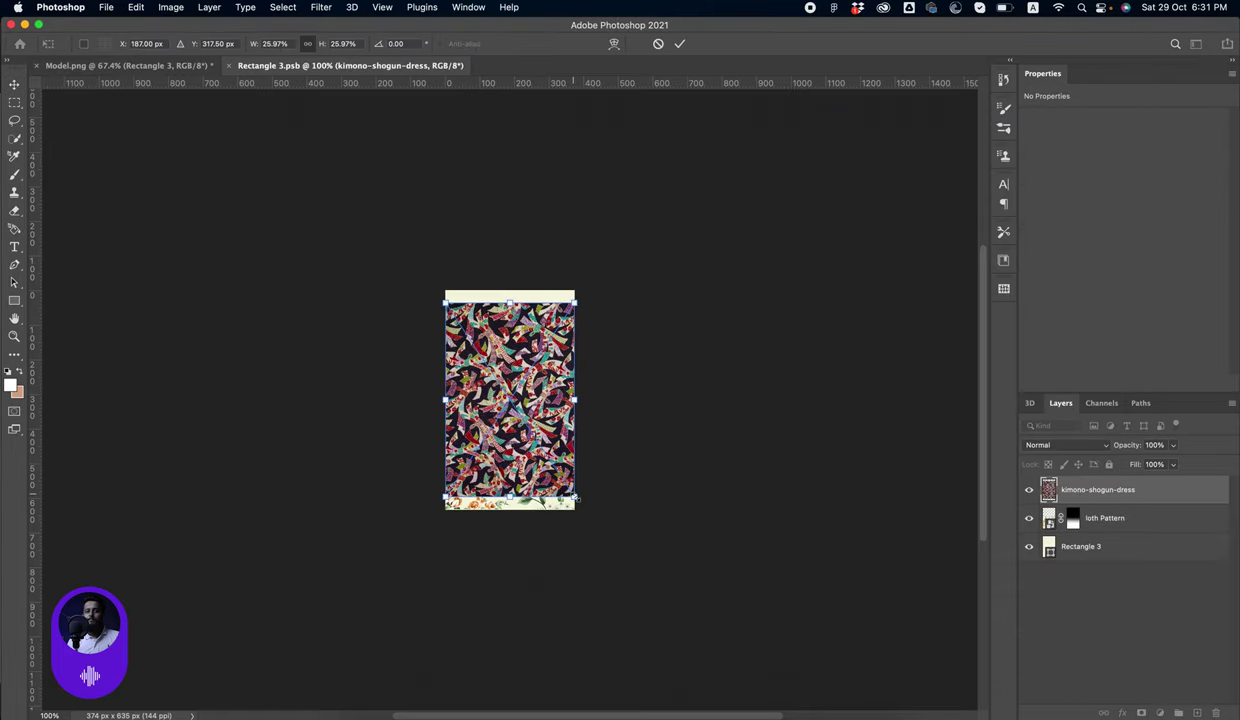
left_click_drag(576, 508, 598, 527)
key("Return")
key("ctrl+s")
key("ctrl+w")
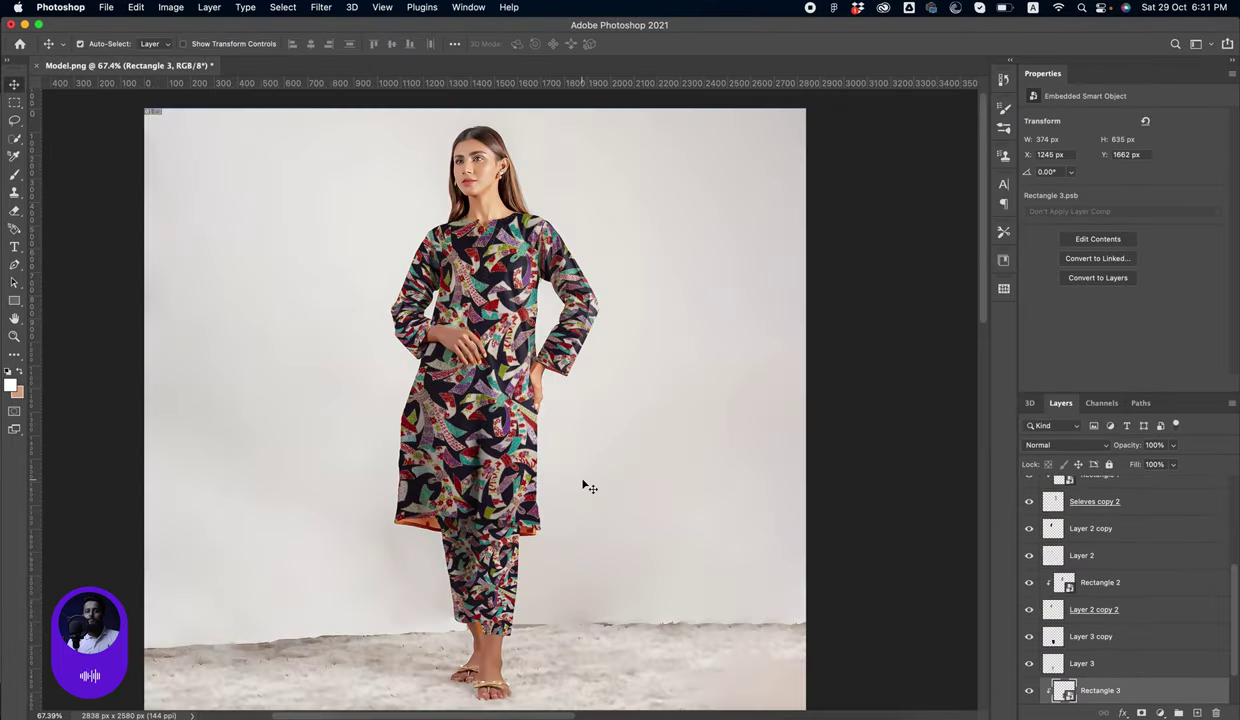
left_click_drag(640, 362, 615, 368)
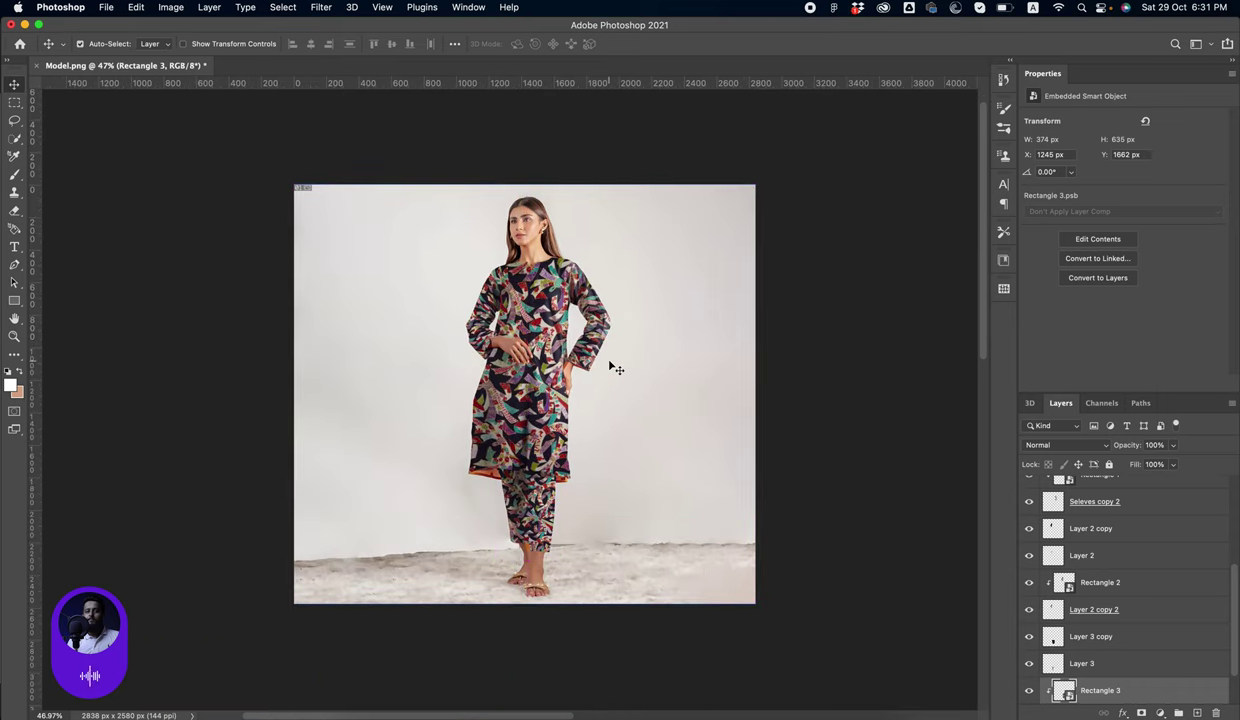